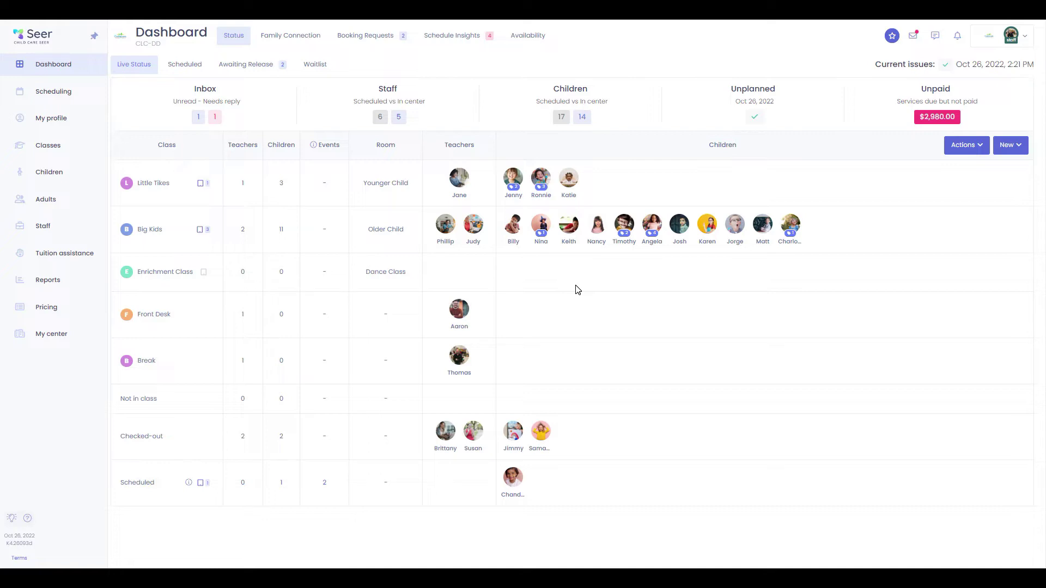
Open the scheduled child's profile from her avatar, then reopen her avatar menu on the Dashboard
left_click(518, 484)
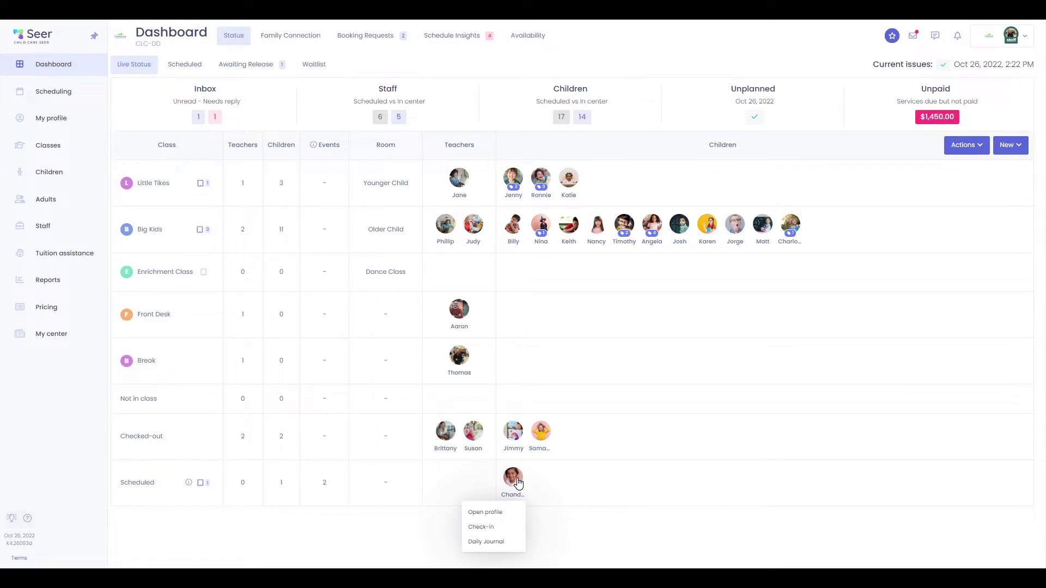
left_click(508, 513)
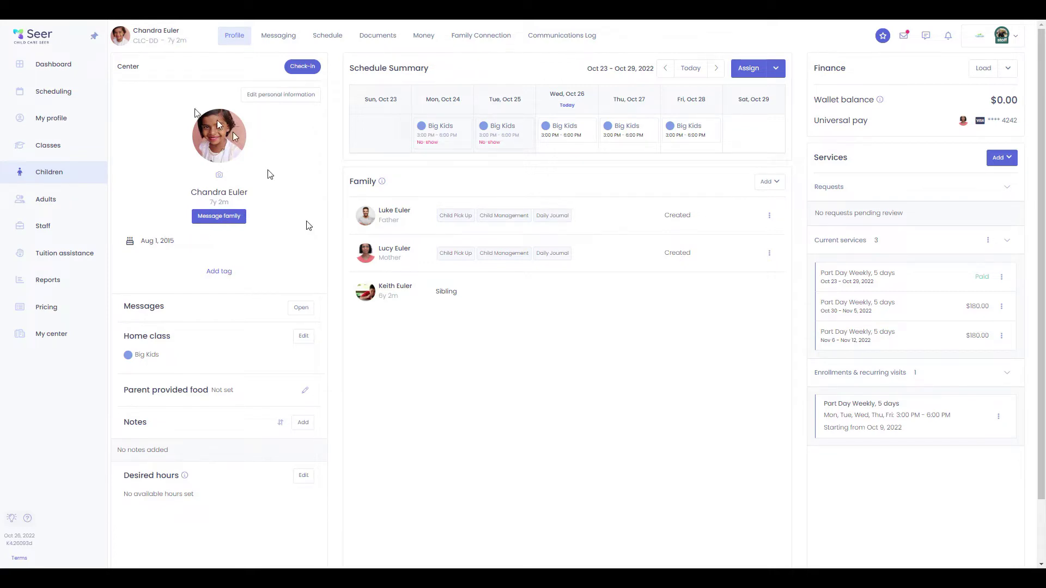
left_click(53, 67)
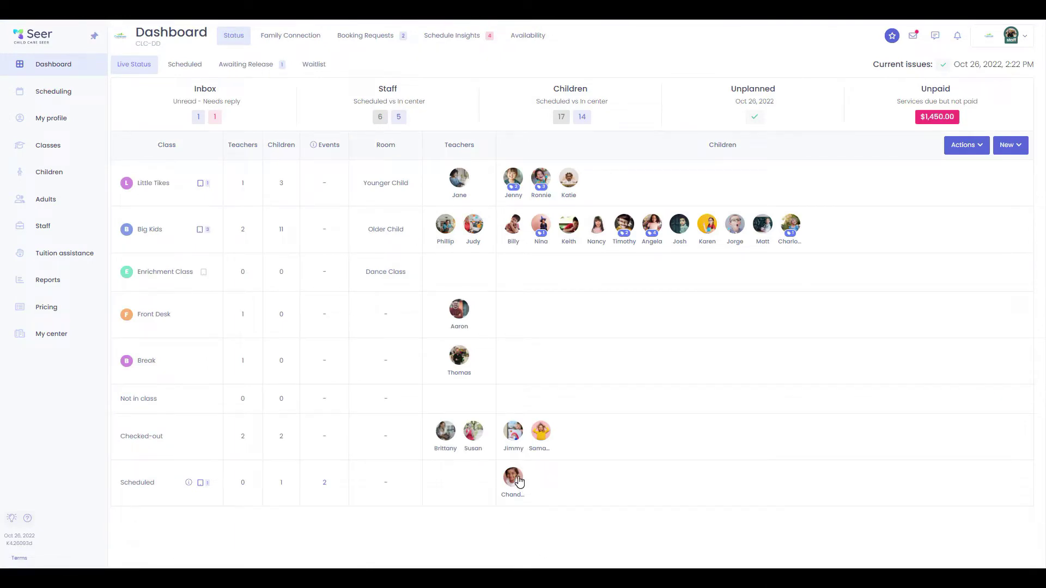
left_click(517, 478)
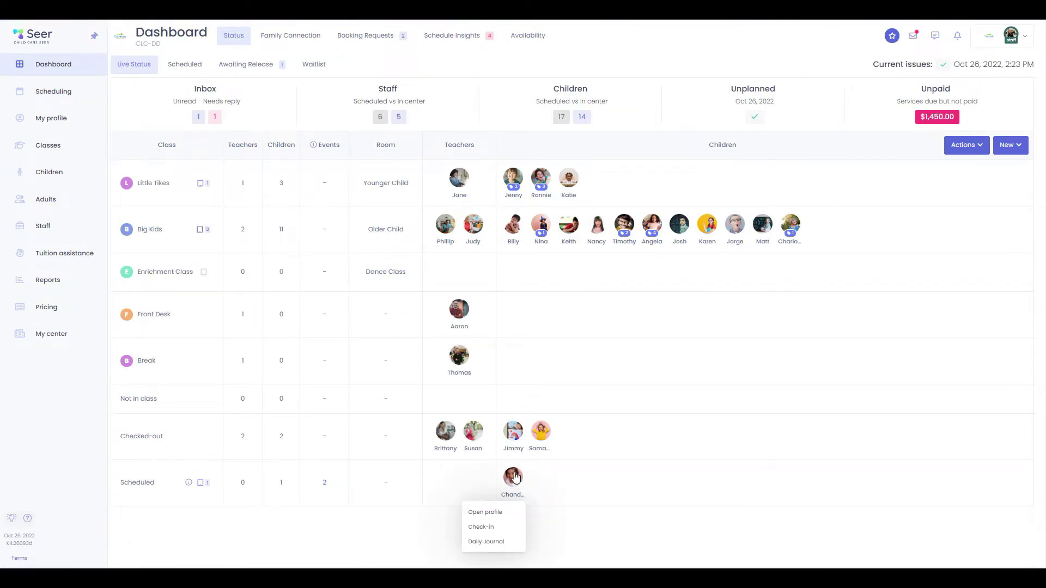
Check the child in at 2:23 pm with her father as the drop-off adult
left_click(510, 529)
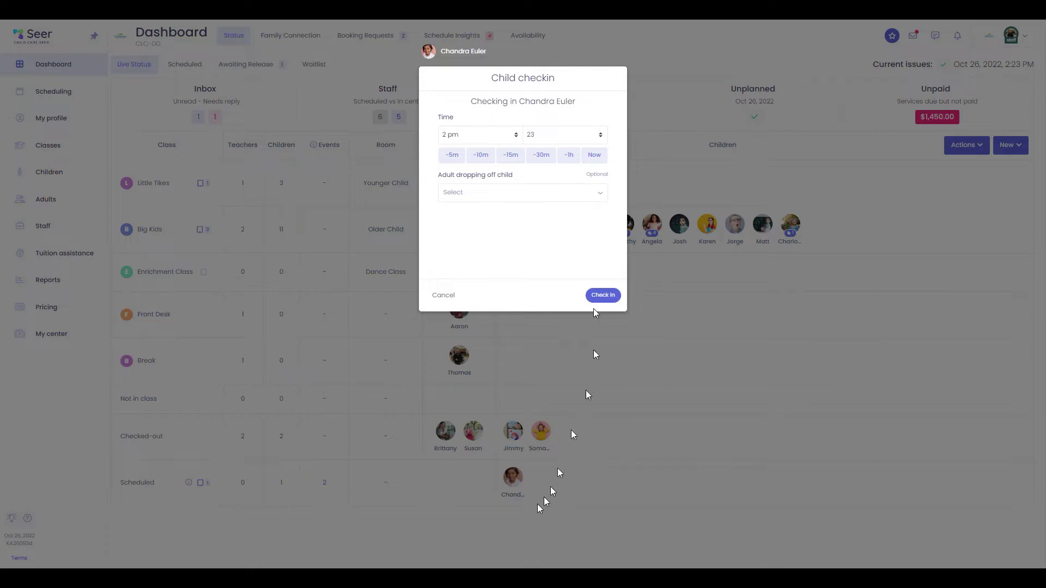
left_click(509, 194)
left_click(506, 206)
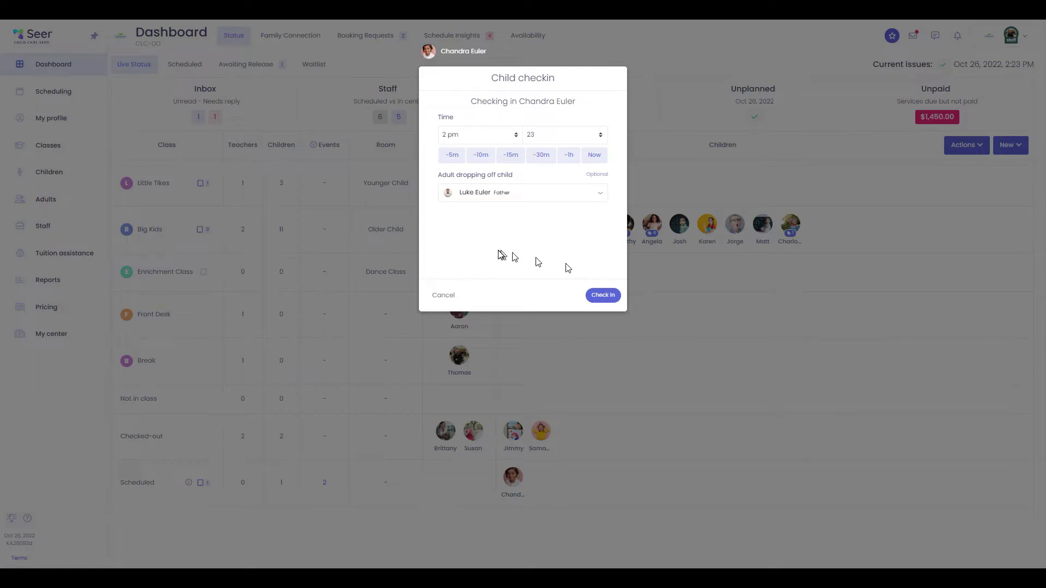
left_click(603, 295)
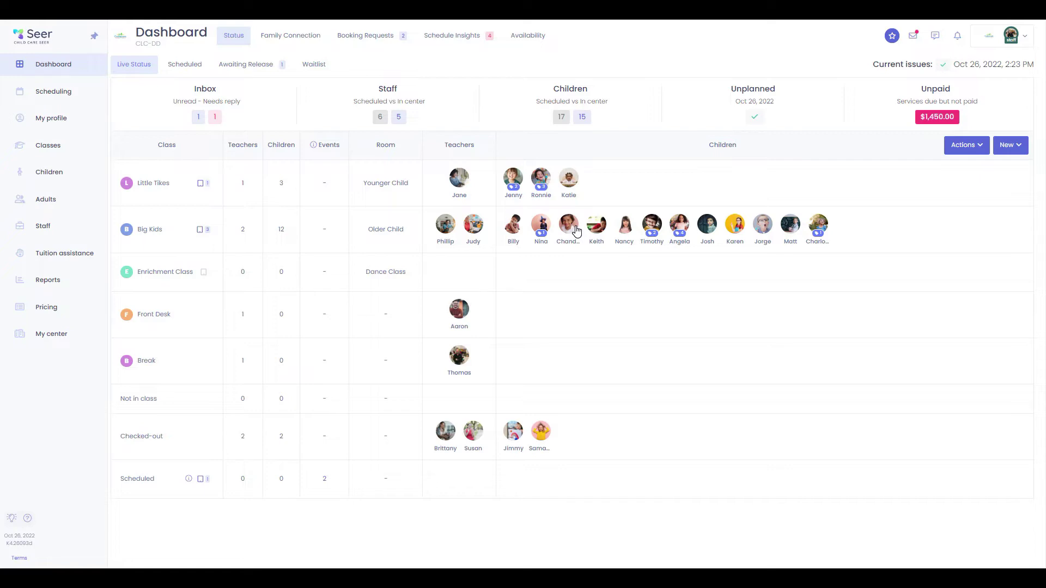
Check the child out of Big Kids with her mother as pickup adult, then reopen her actions
left_click(576, 231)
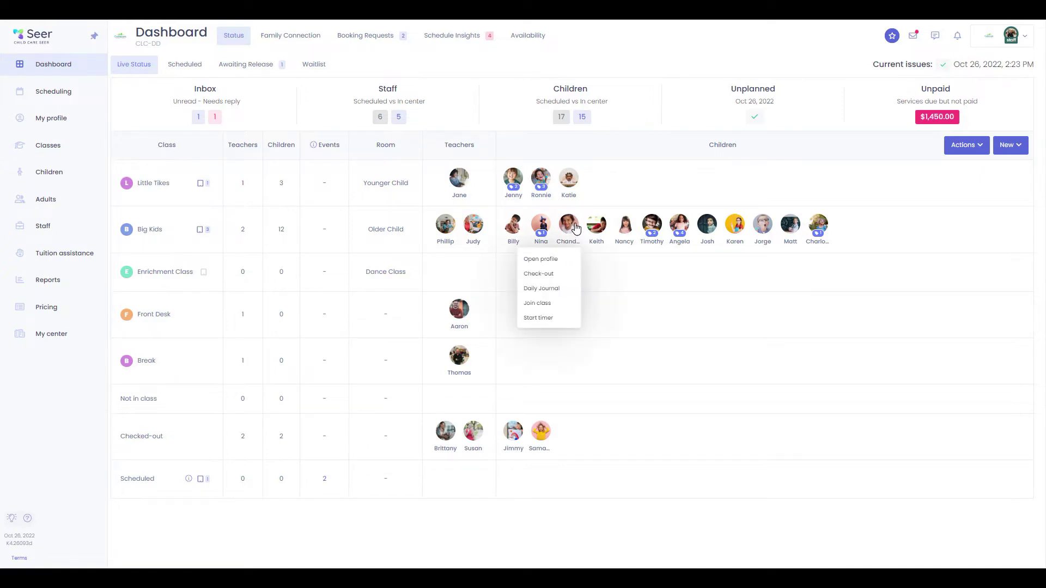
left_click(555, 277)
left_click(481, 230)
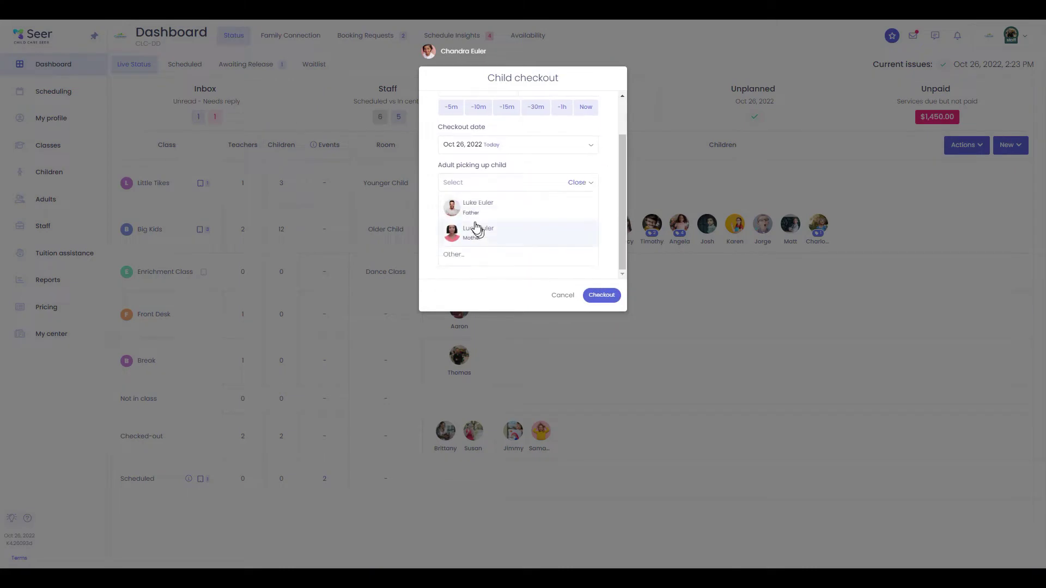
left_click(479, 231)
left_click(602, 295)
left_click(519, 297)
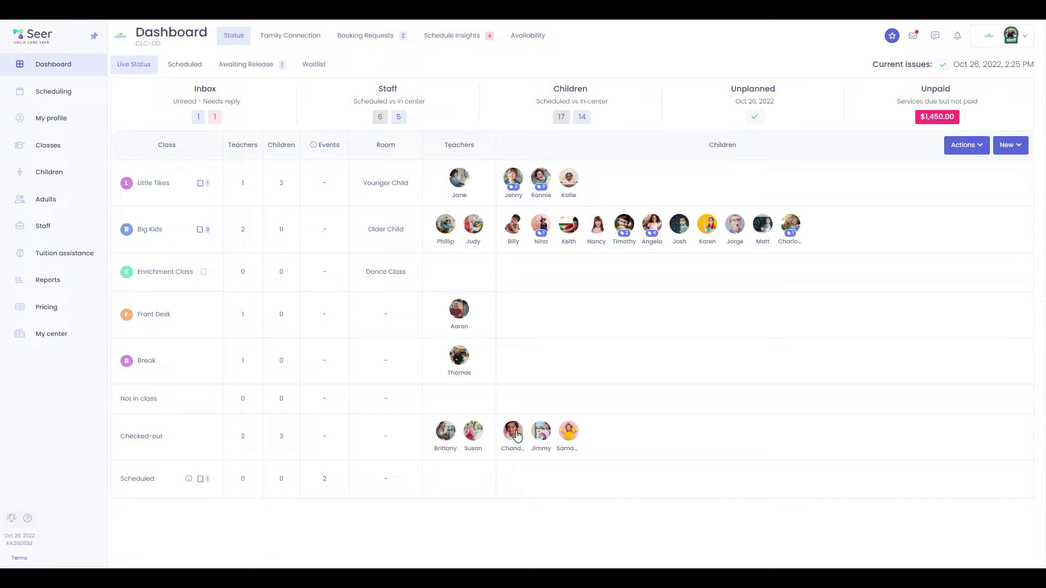
left_click(517, 436)
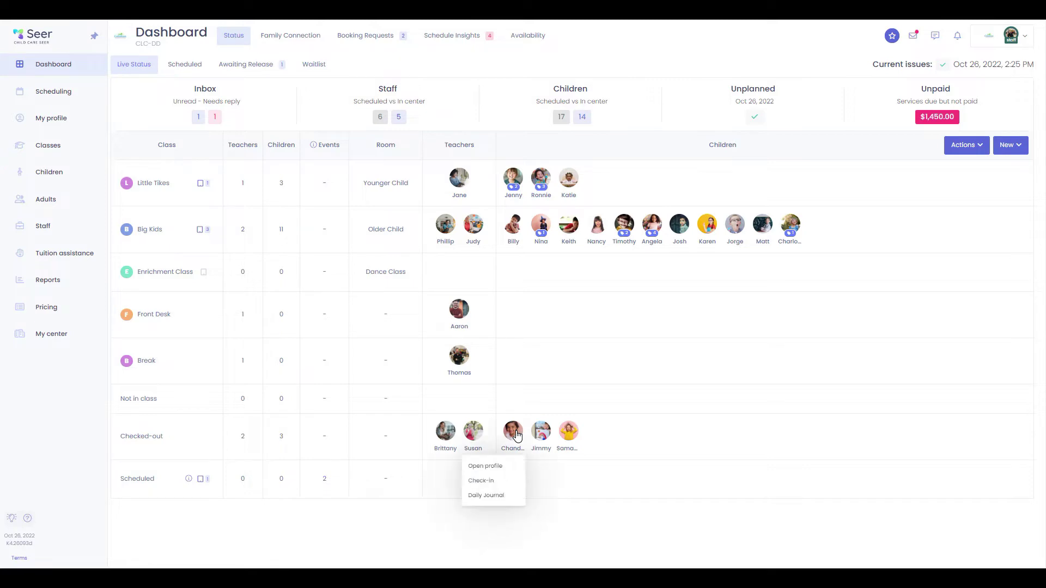
Reveal the father's kiosk pin on his adult profile, then return to the Dashboard
left_click(494, 466)
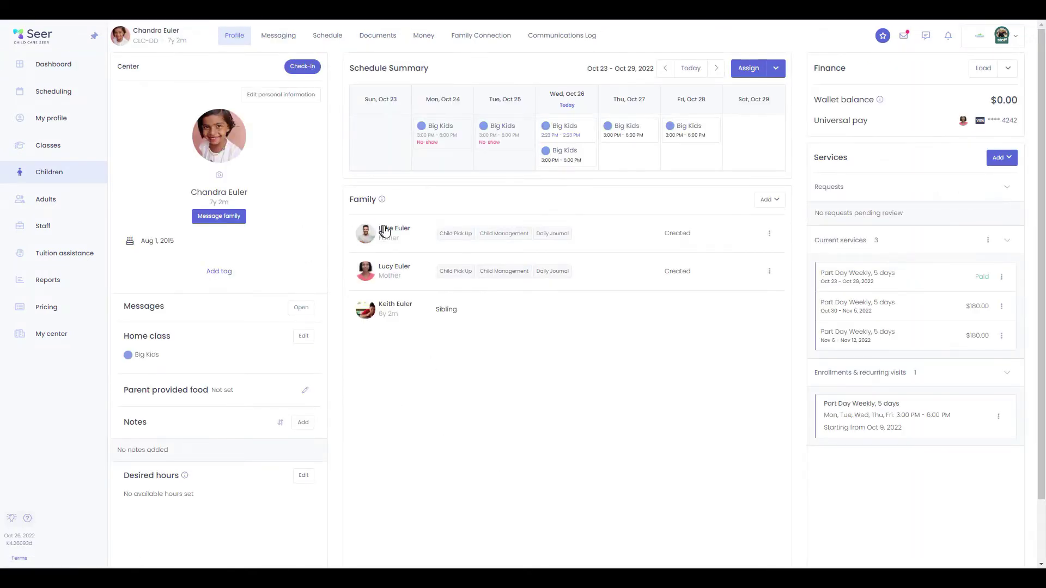
left_click(369, 235)
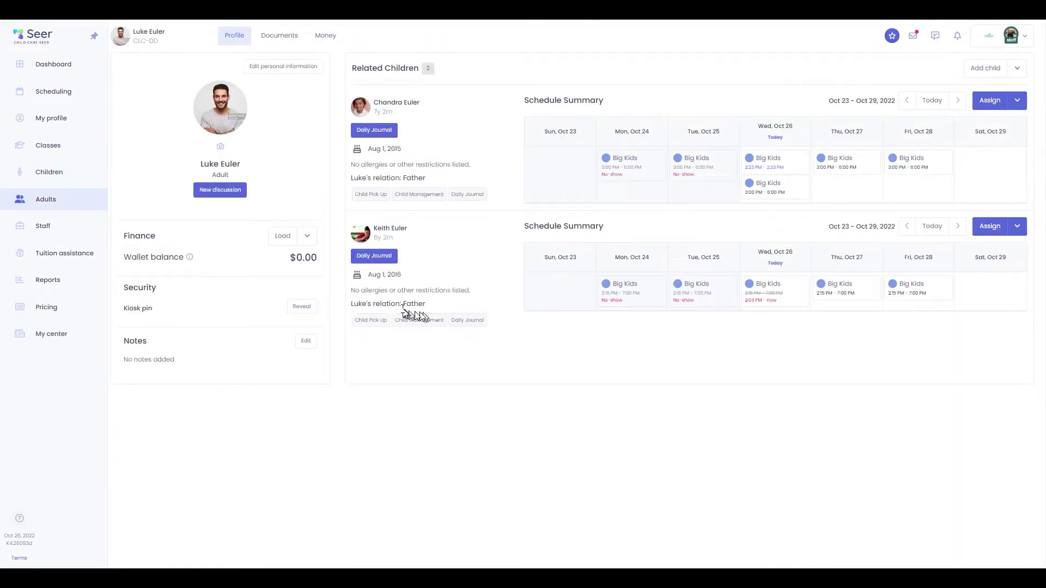
left_click(312, 308)
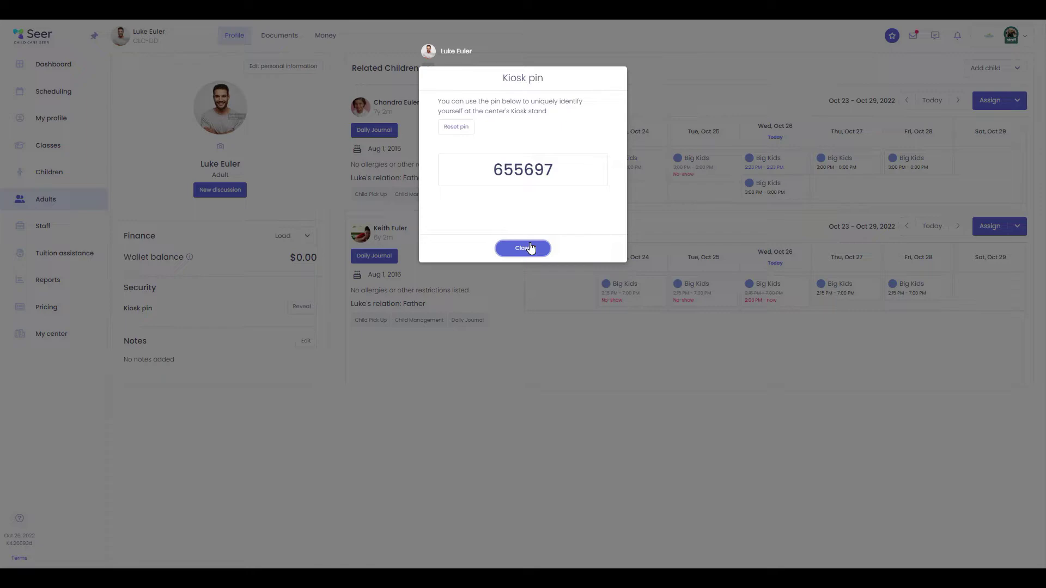
left_click(531, 248)
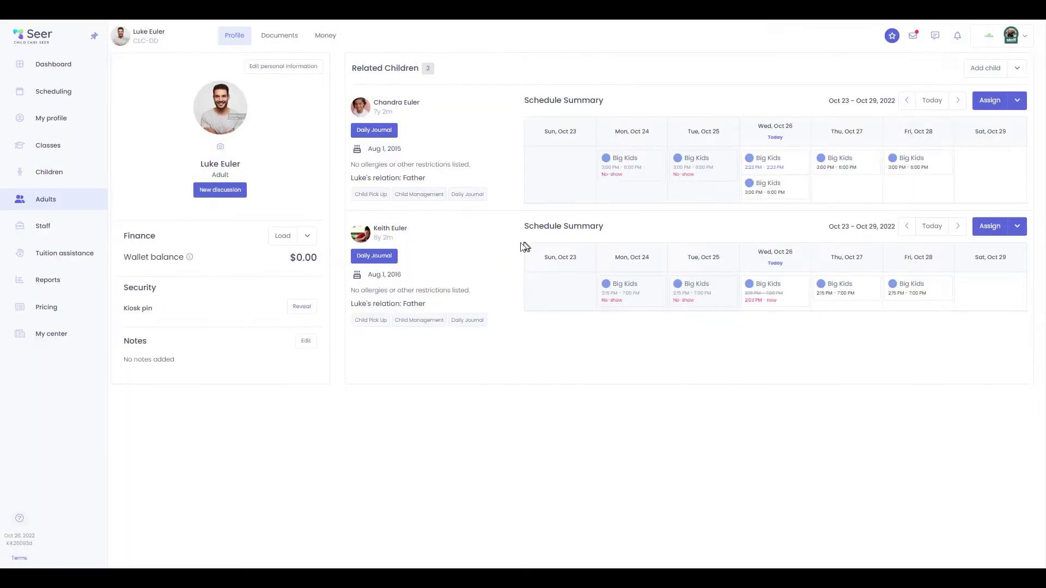
left_click(54, 64)
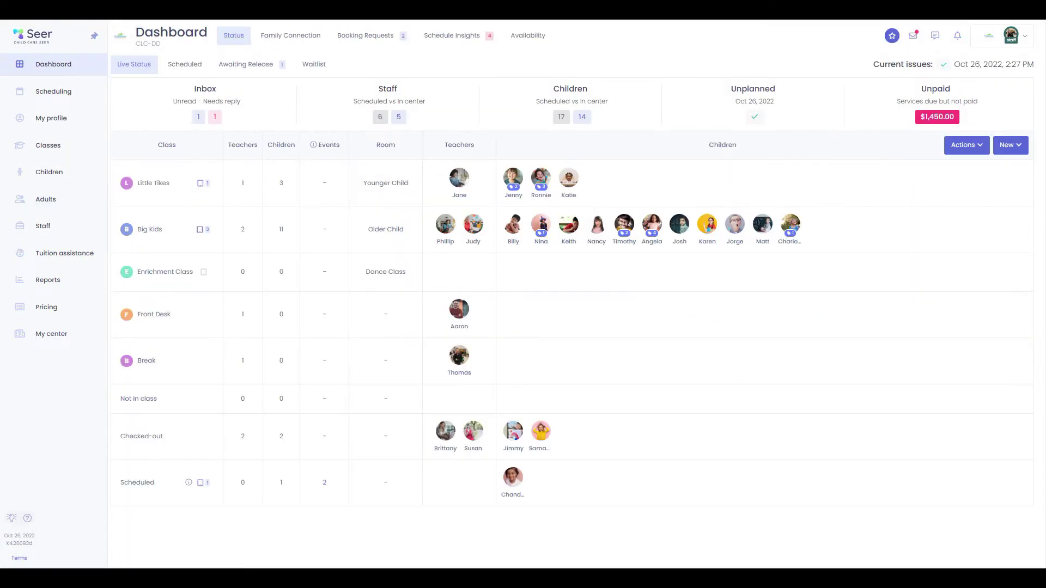
Move the phone-sized kiosk browser window up over the dashboard
left_click_drag(722, 308, 731, 130)
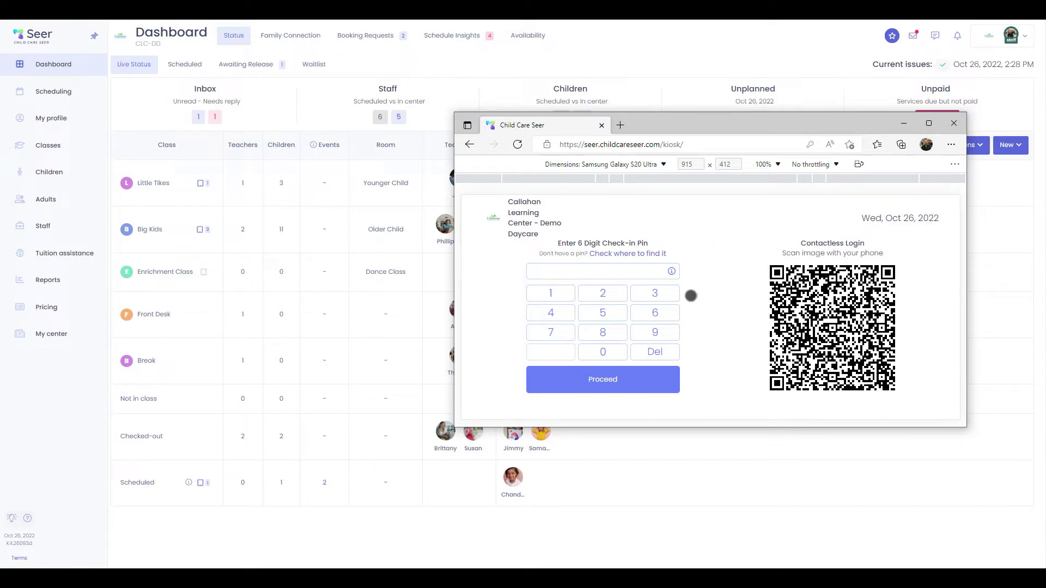
Sign in at the kiosk with the father's check-in PIN
left_click(655, 312)
left_click(611, 312)
left_click(605, 313)
left_click(659, 309)
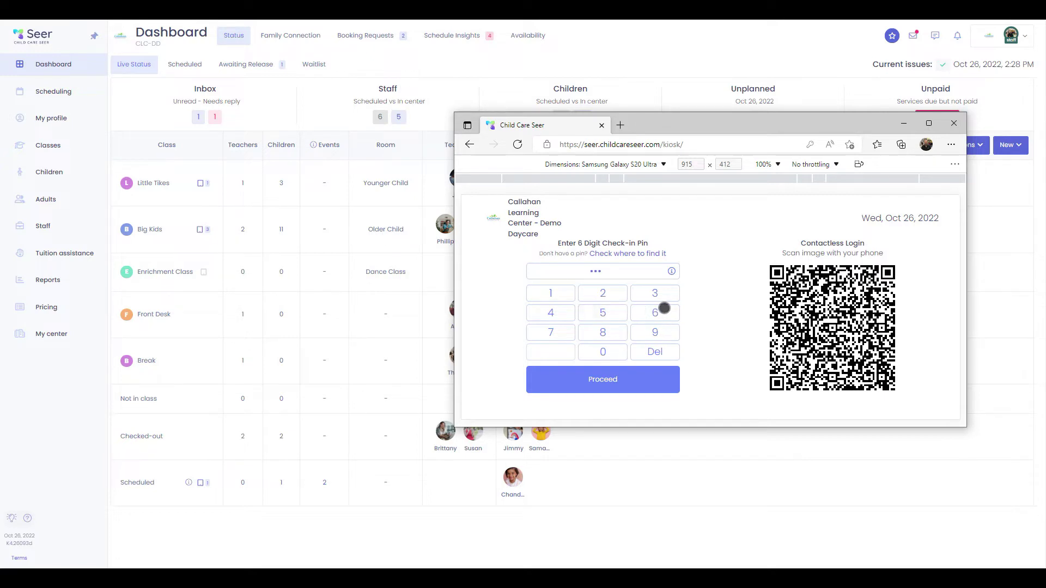
left_click(613, 381)
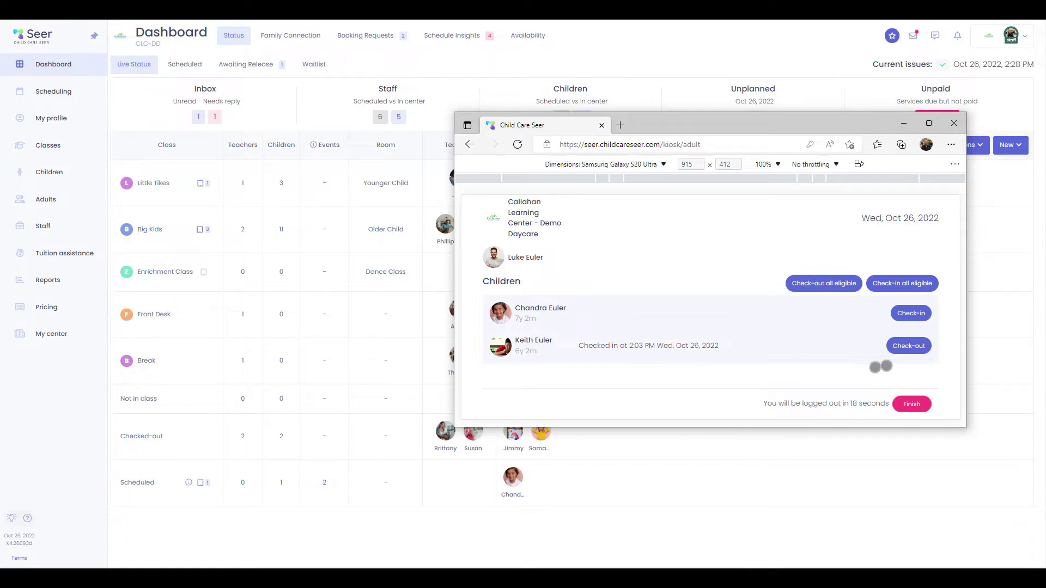
Check the daughter in at the kiosk and finish the father's session
left_click(910, 314)
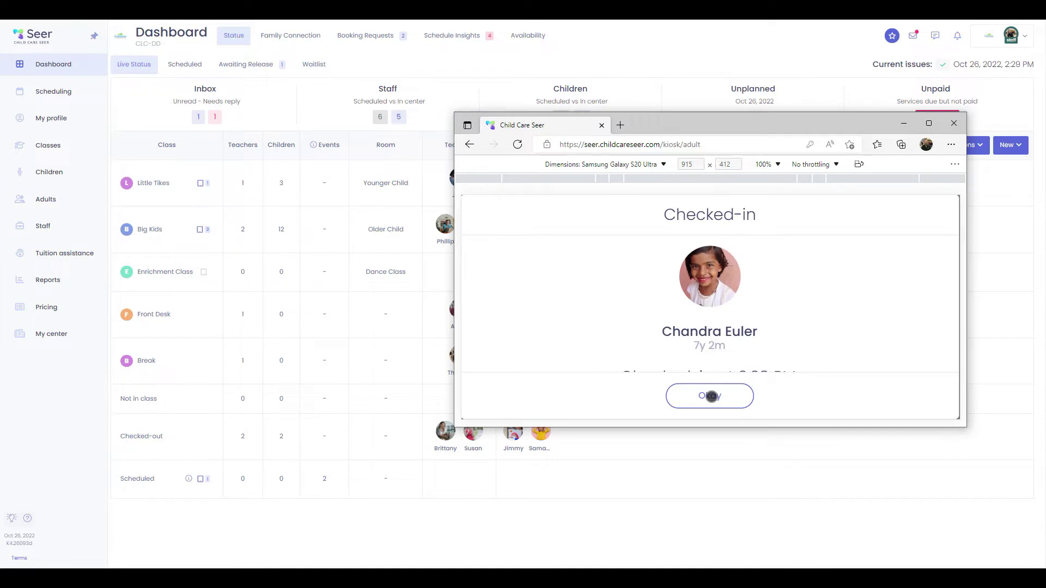
left_click(708, 396)
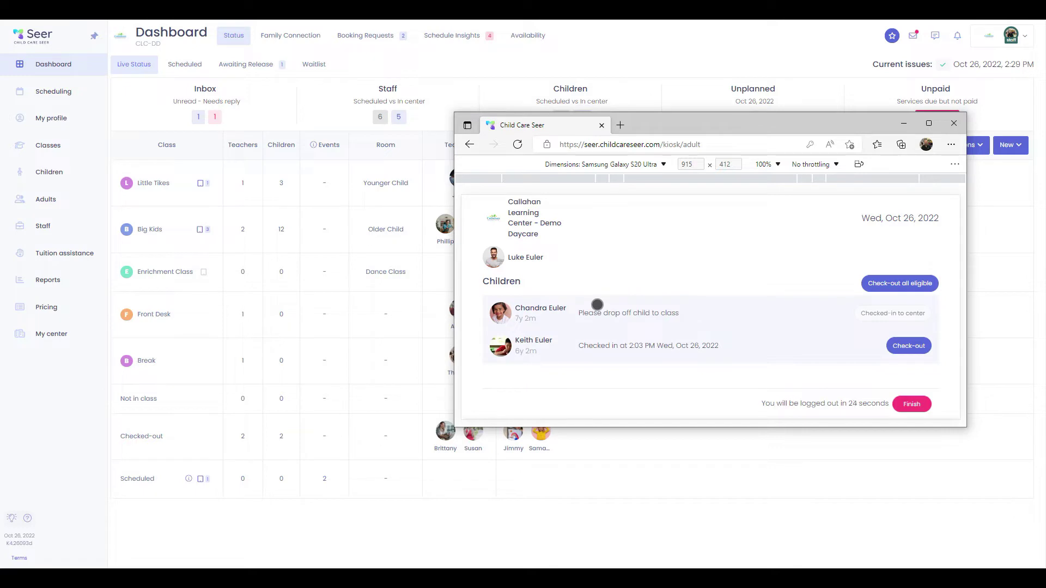
left_click_drag(703, 118, 677, 157)
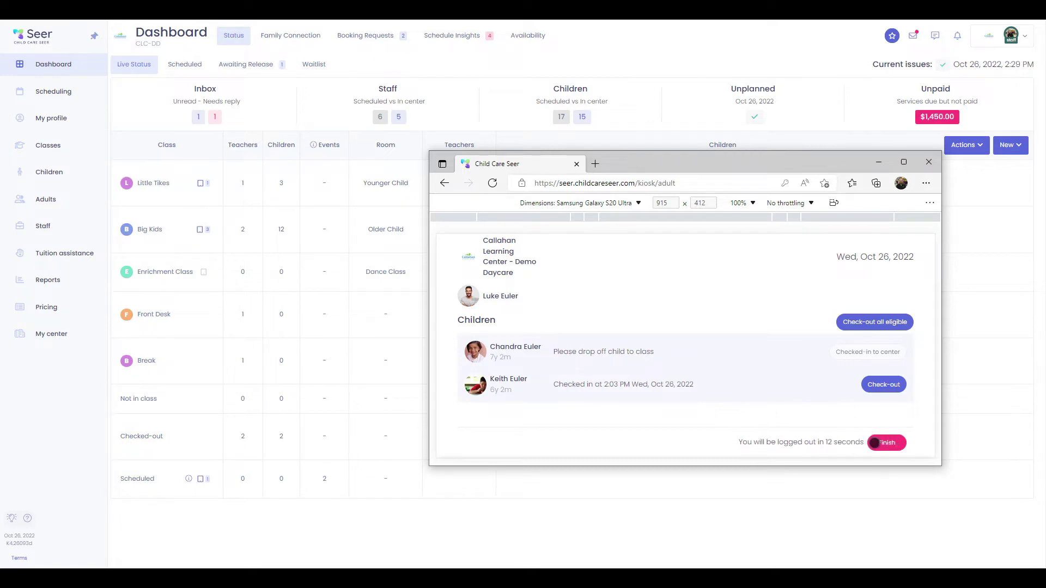
left_click(887, 443)
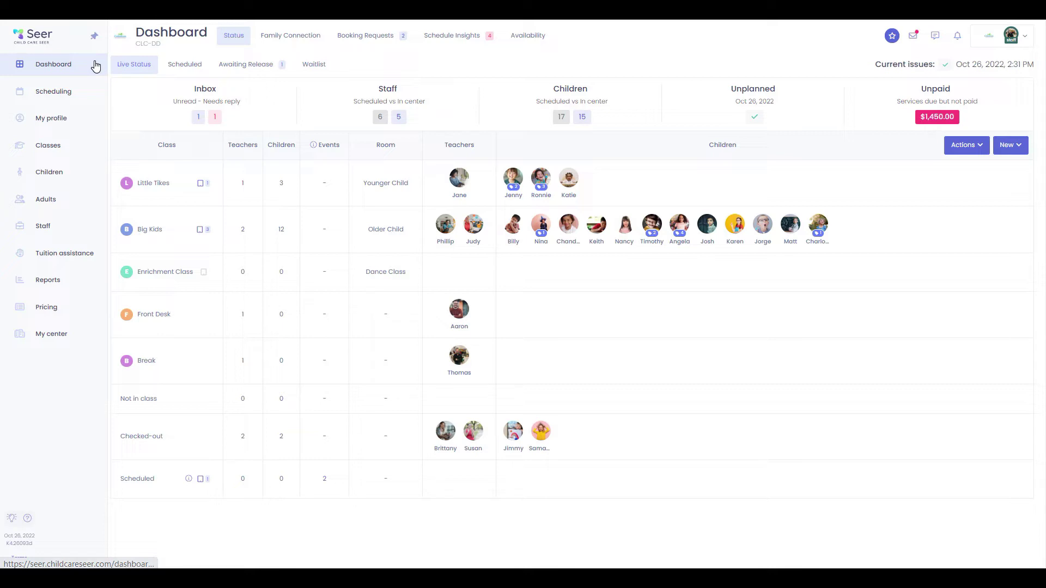
Switch back to the kiosk and sign in with the staff member's PIN
key("alt+Tab")
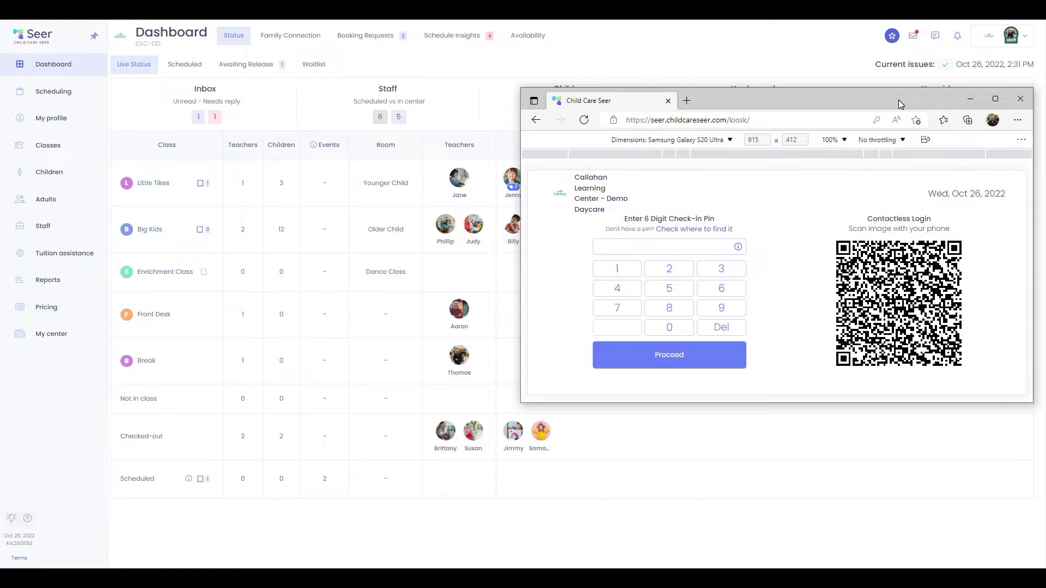
left_click(622, 266)
left_click(622, 266)
left_click(661, 293)
left_click(661, 293)
left_click(628, 287)
left_click(629, 287)
left_click(683, 358)
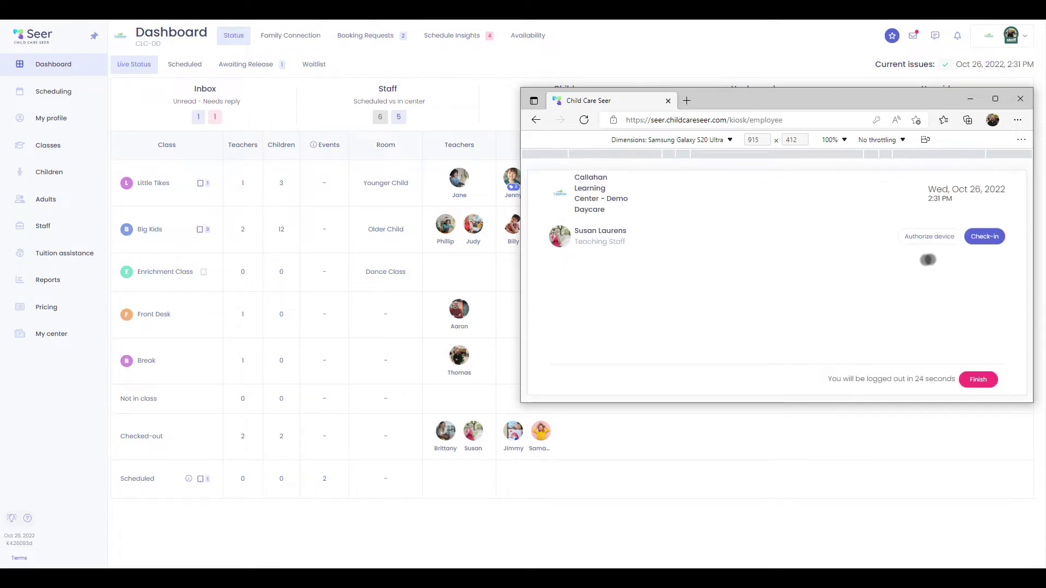
Show the Big Kids QR sign-in code and check the staff member in for her shift
left_click(930, 236)
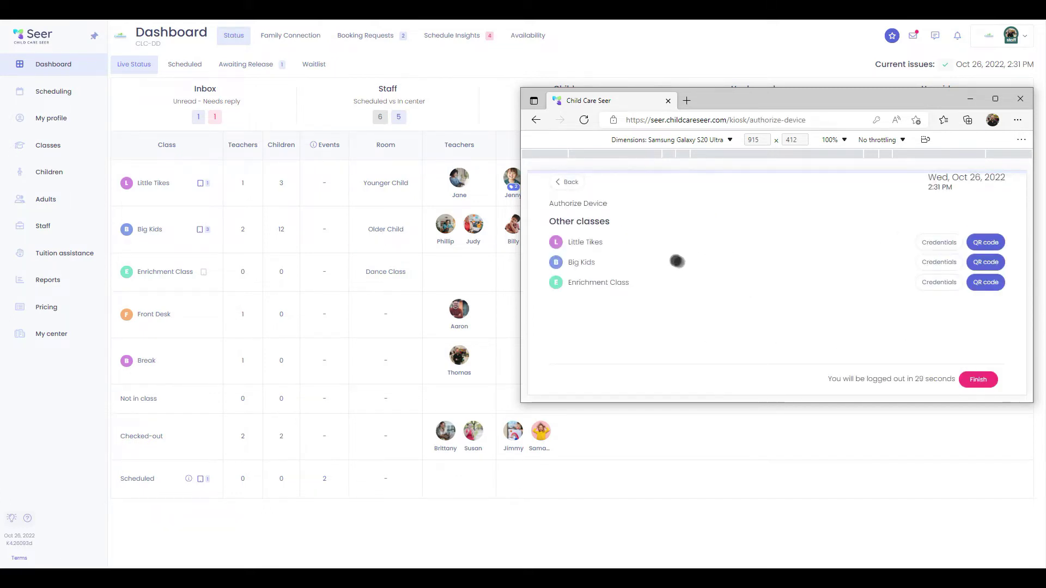
left_click(983, 261)
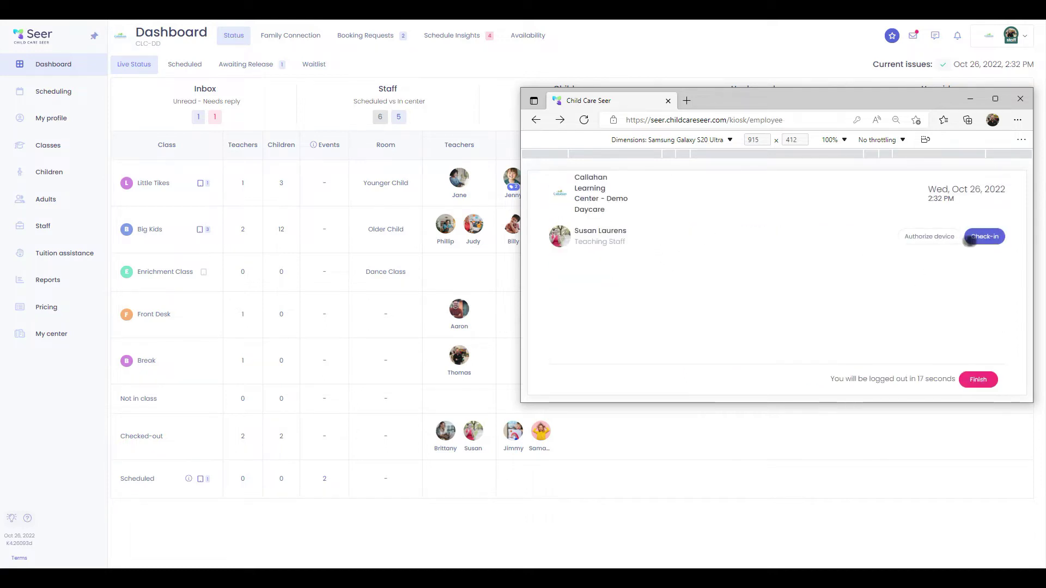
left_click(981, 237)
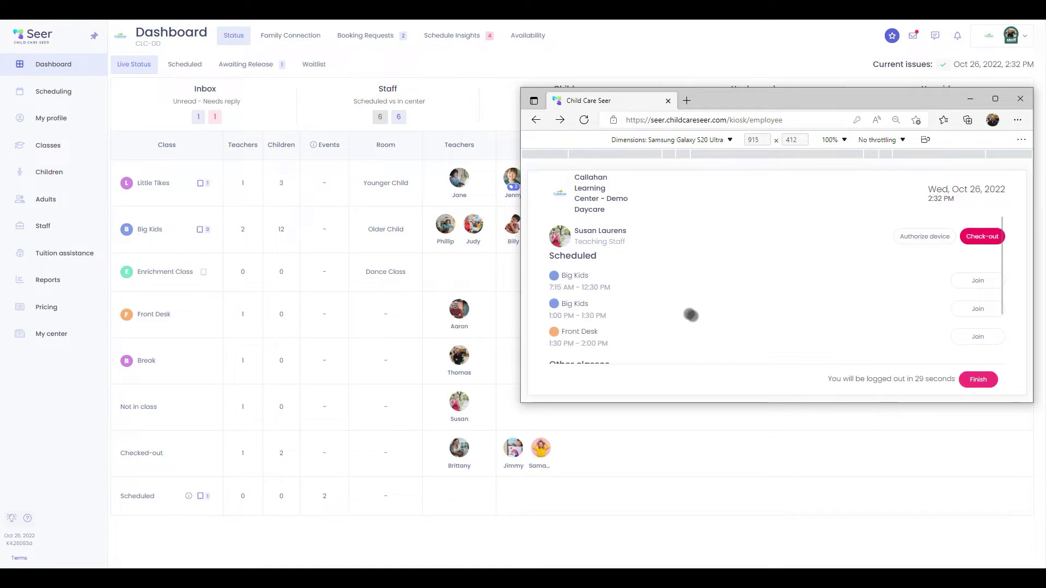
scroll(630, 327, "down", 3)
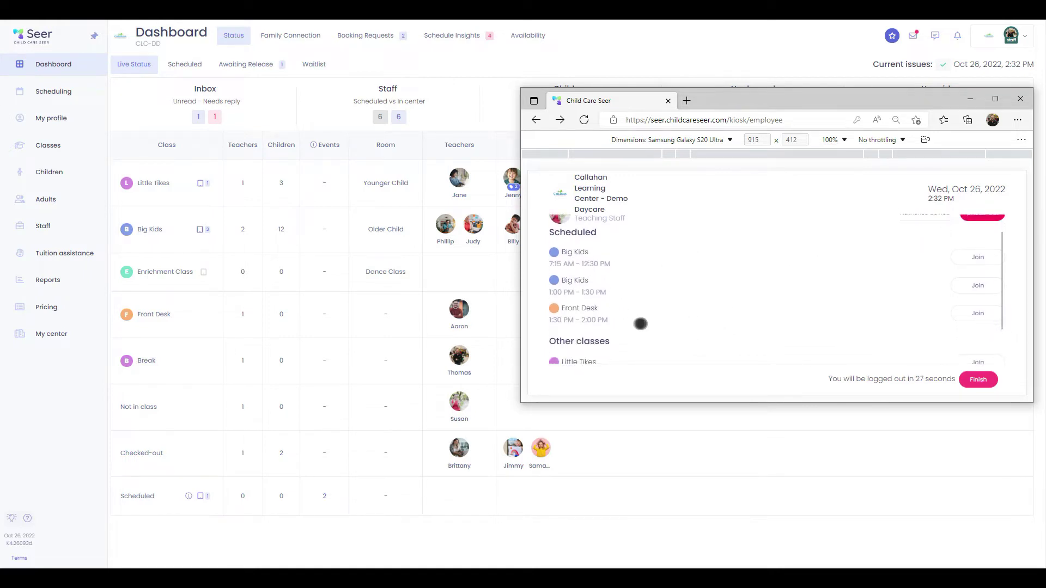
scroll(613, 321, "up", 3)
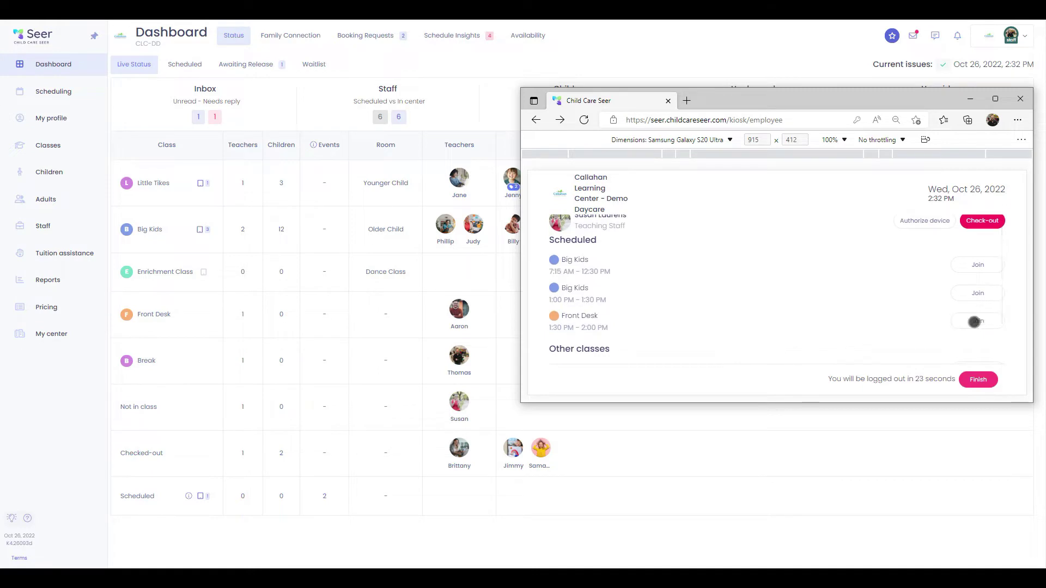
Join the teacher to Front Desk, finish the kiosk session, and drag the window aside
left_click(974, 321)
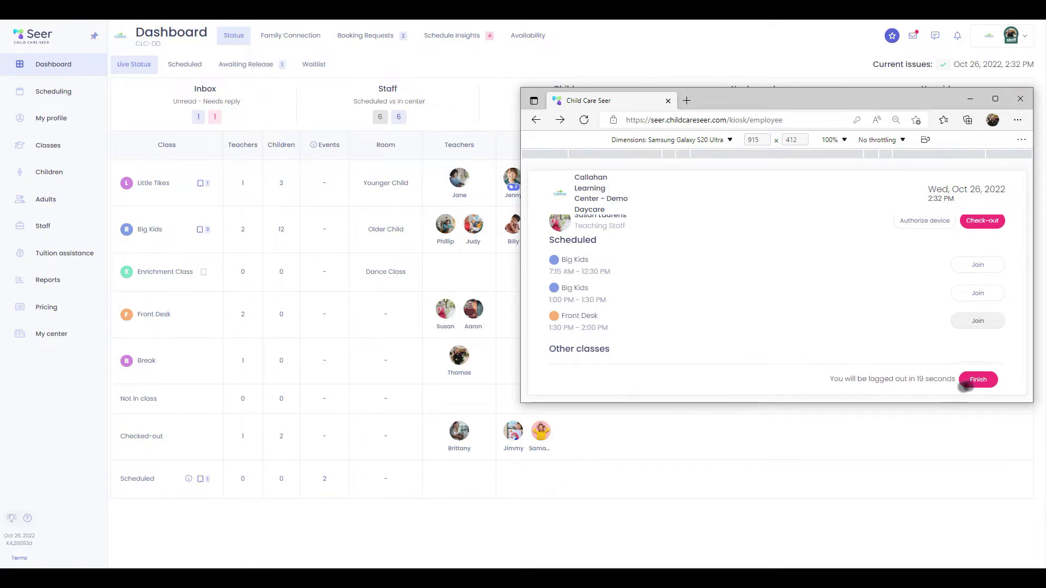
scroll(791, 303, "up", 1)
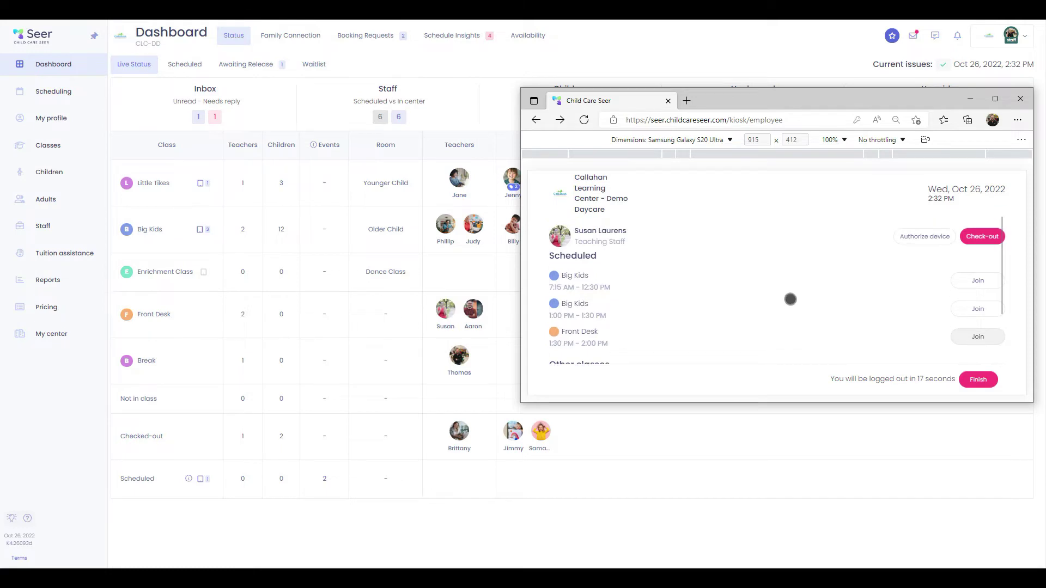
left_click(977, 380)
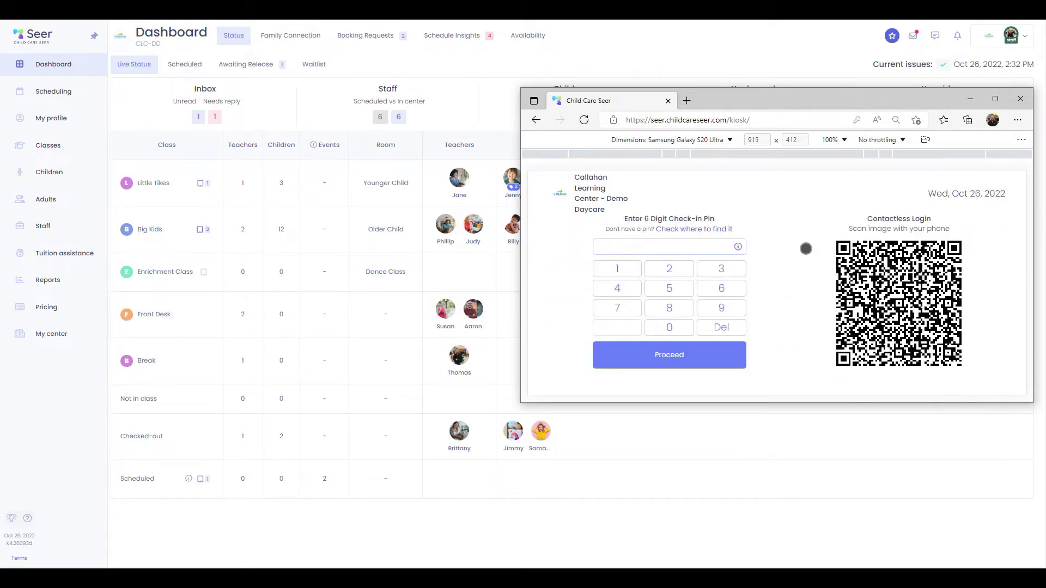
left_click_drag(827, 100, 382, 568)
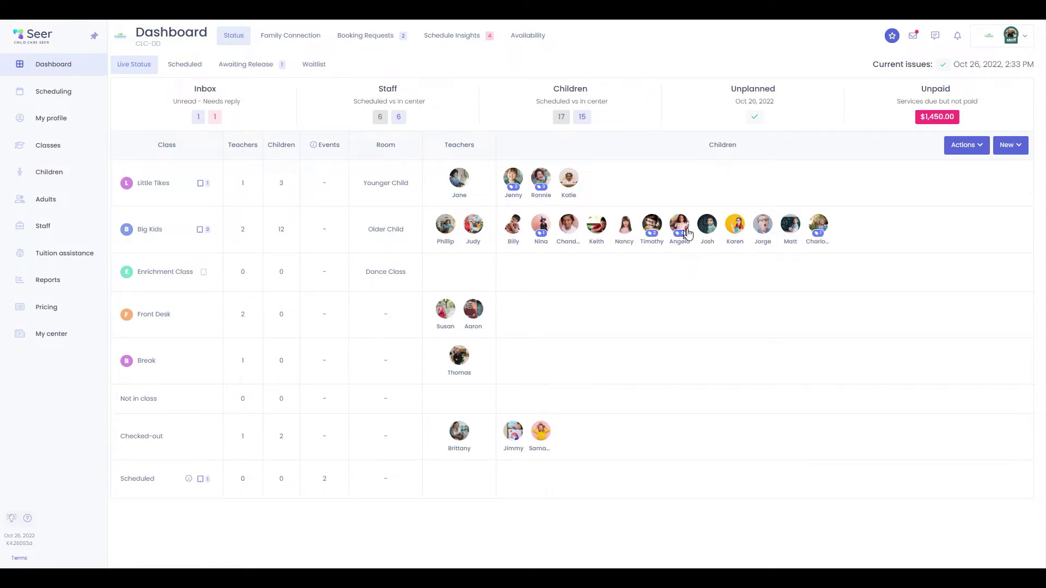
left_click(676, 227)
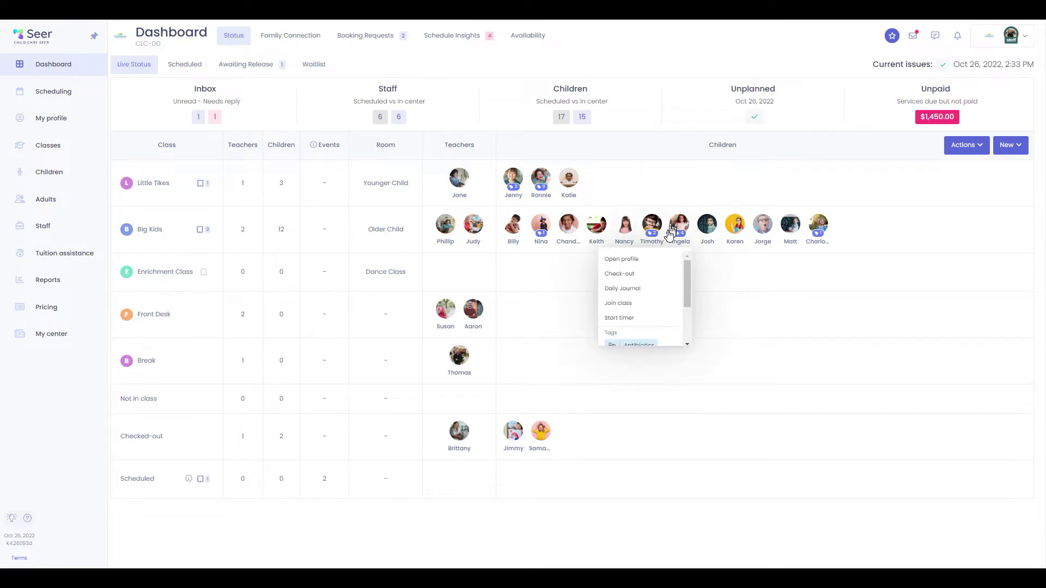
left_click(614, 289)
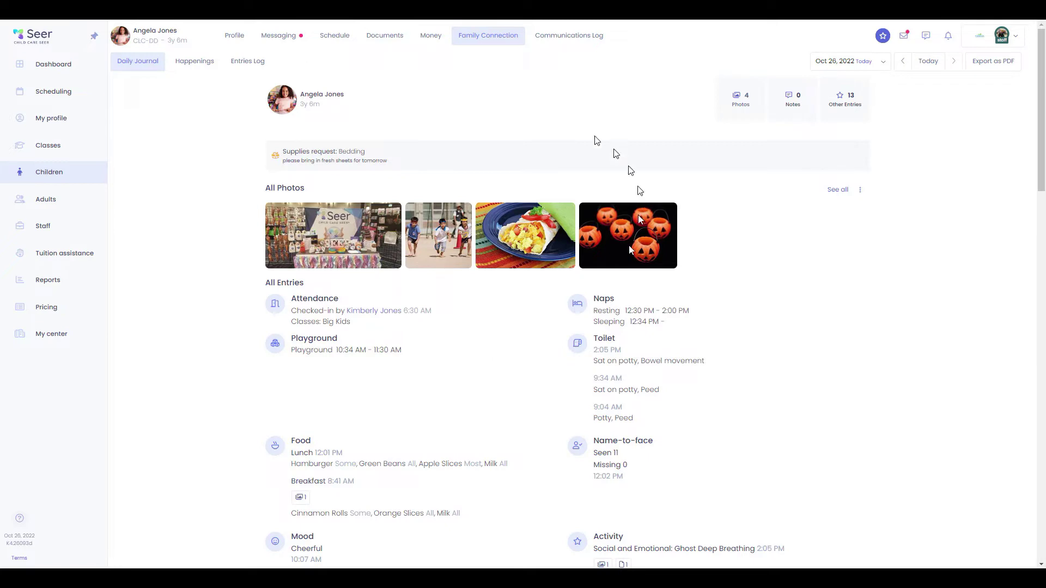
scroll(479, 267, "down", 3)
scroll(543, 360, "down", 10)
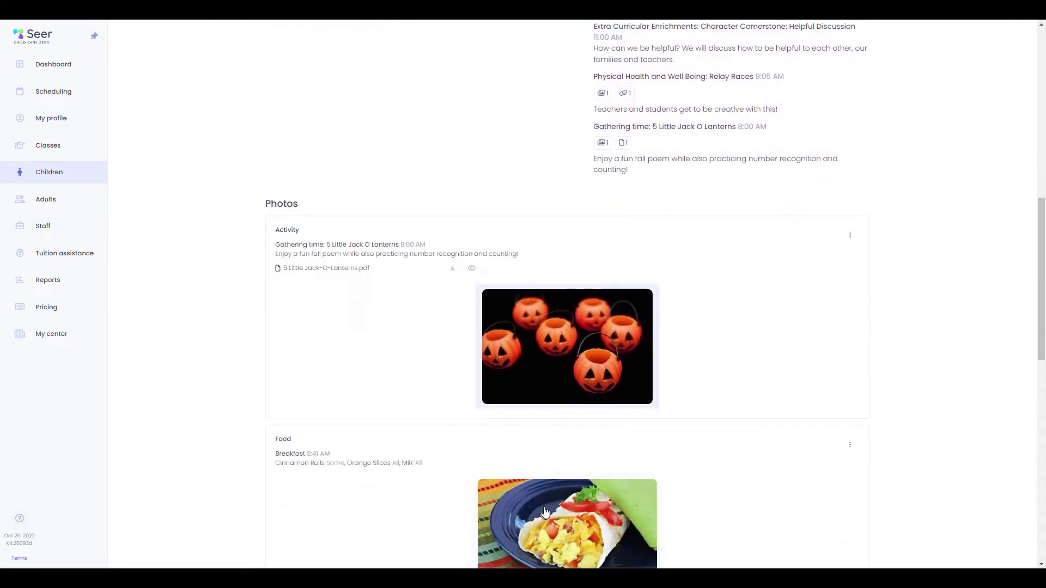
scroll(545, 512, "down", 10)
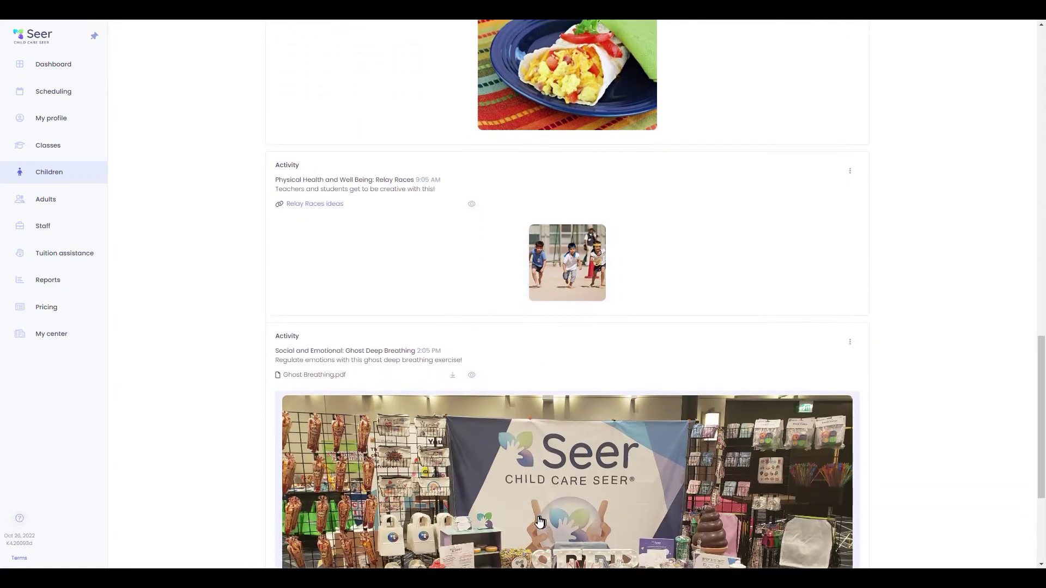
scroll(540, 522, "down", 5)
scroll(534, 524, "up", 7)
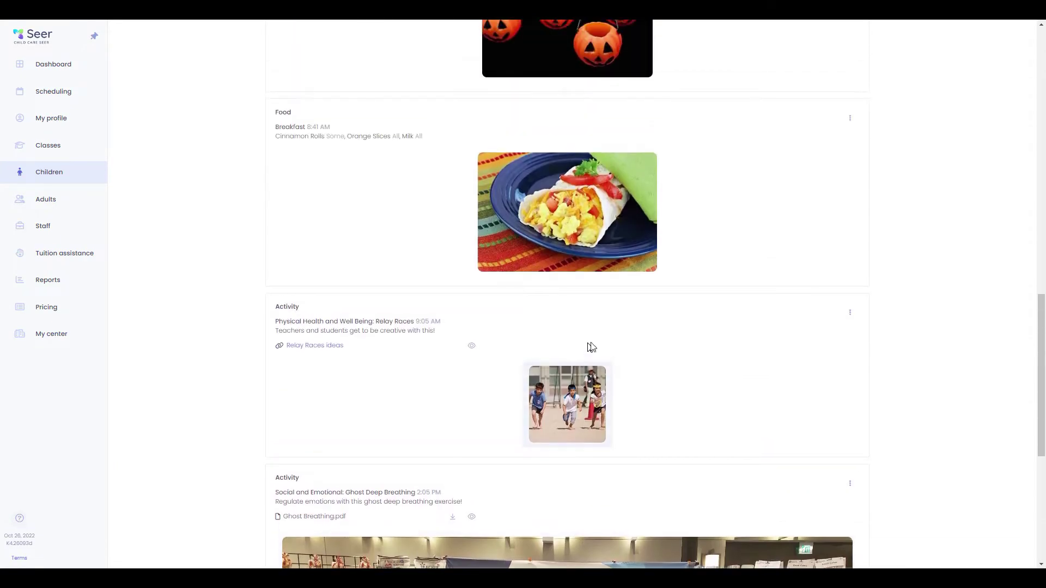
scroll(592, 347, "up", 20)
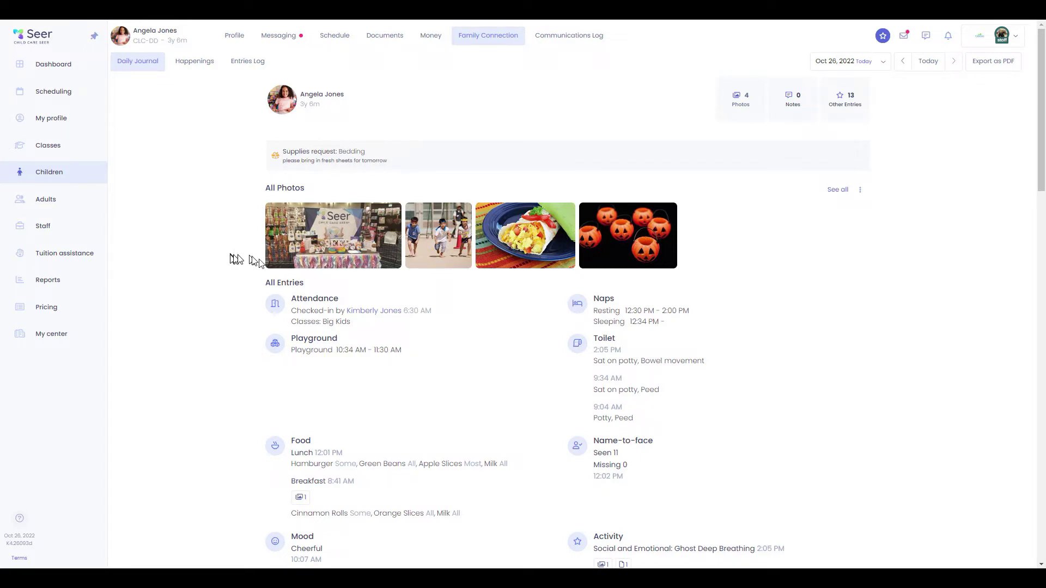
scroll(623, 464, "down", 3)
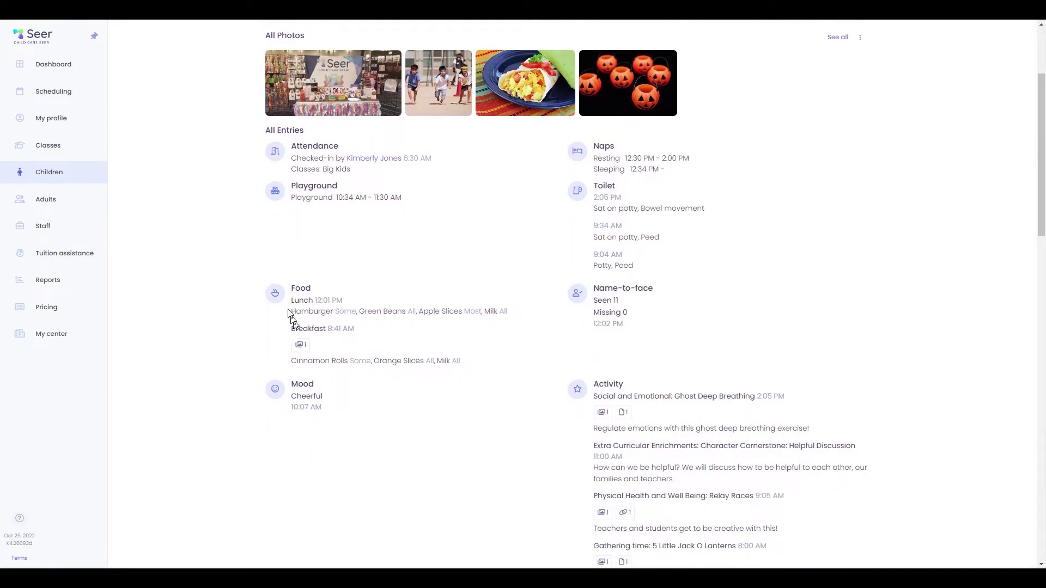
scroll(773, 432, "down", 5)
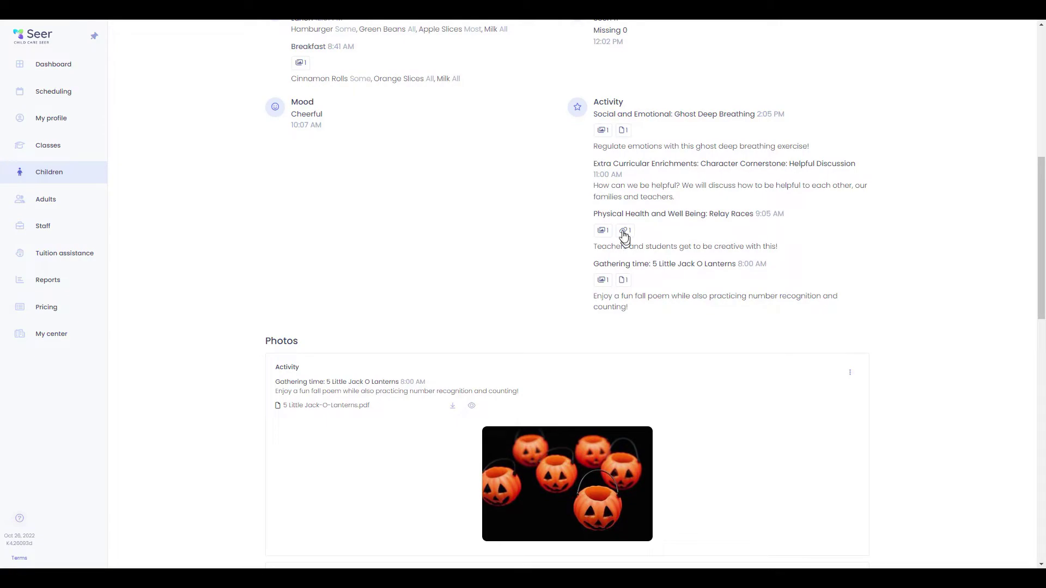
left_click(603, 133)
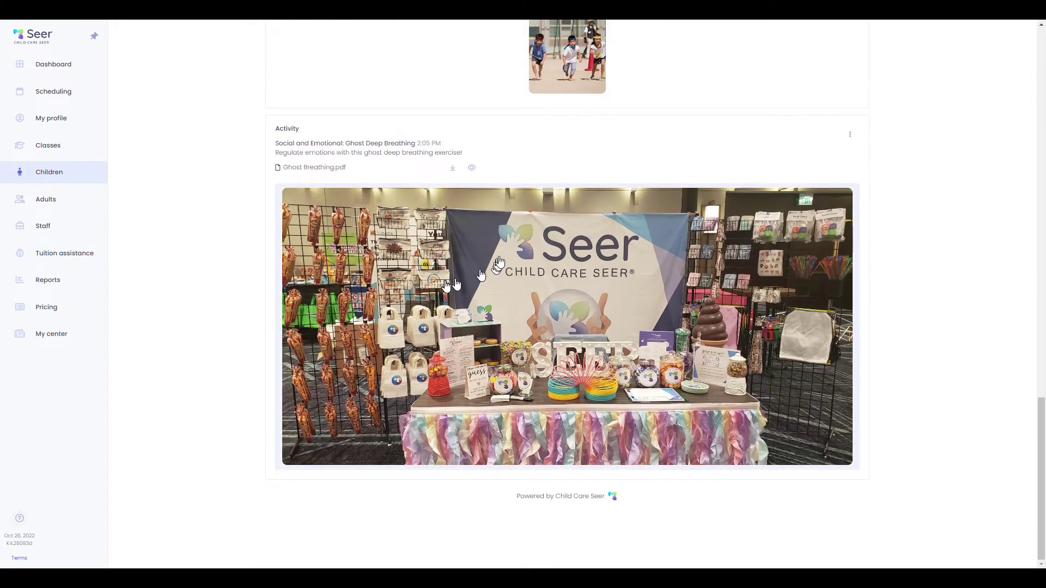
scroll(590, 232, "up", 6)
scroll(590, 232, "up", 2)
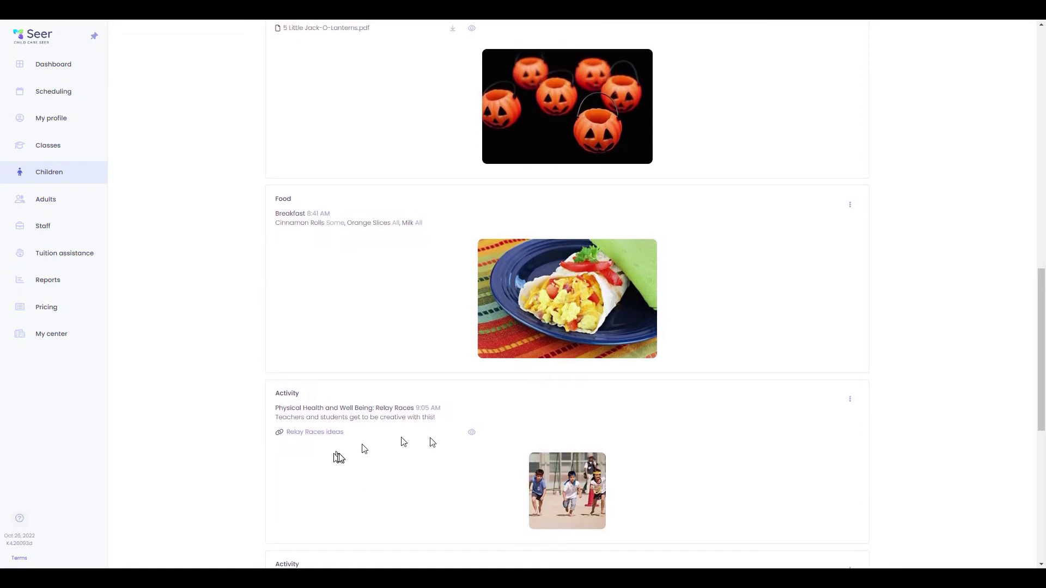
scroll(474, 327, "up", 15)
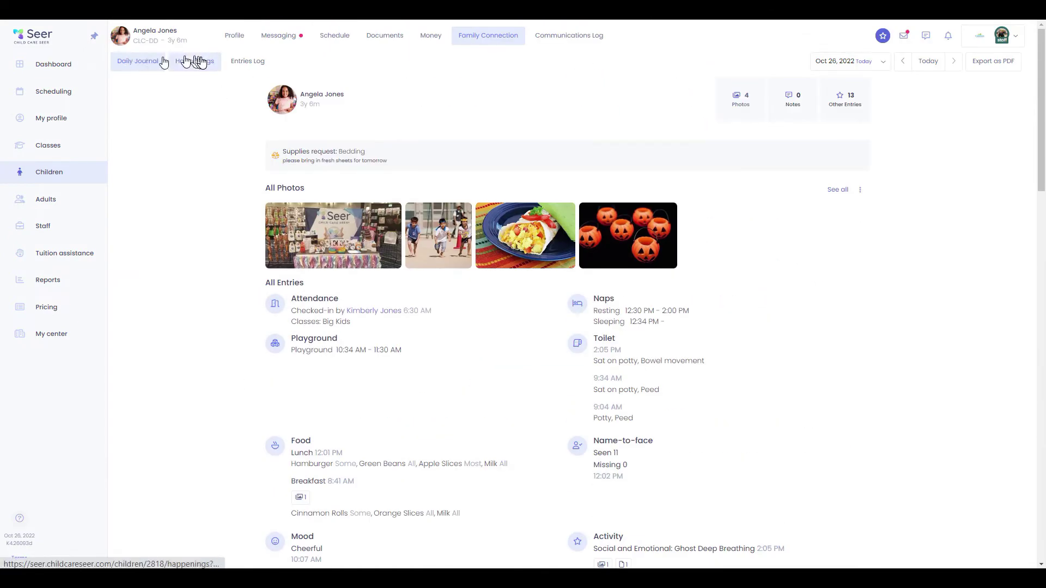
left_click(93, 67)
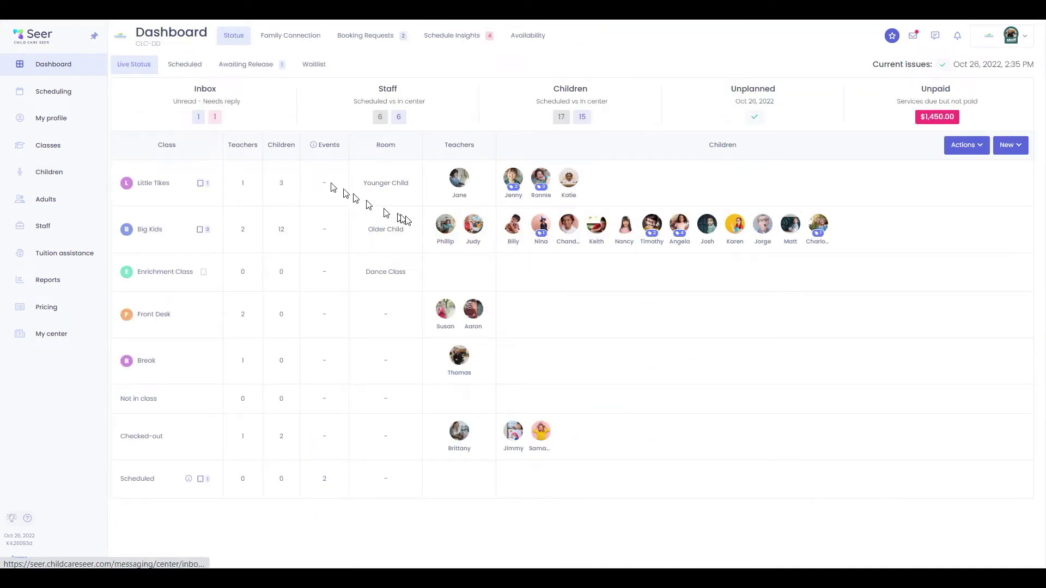
left_click(451, 315)
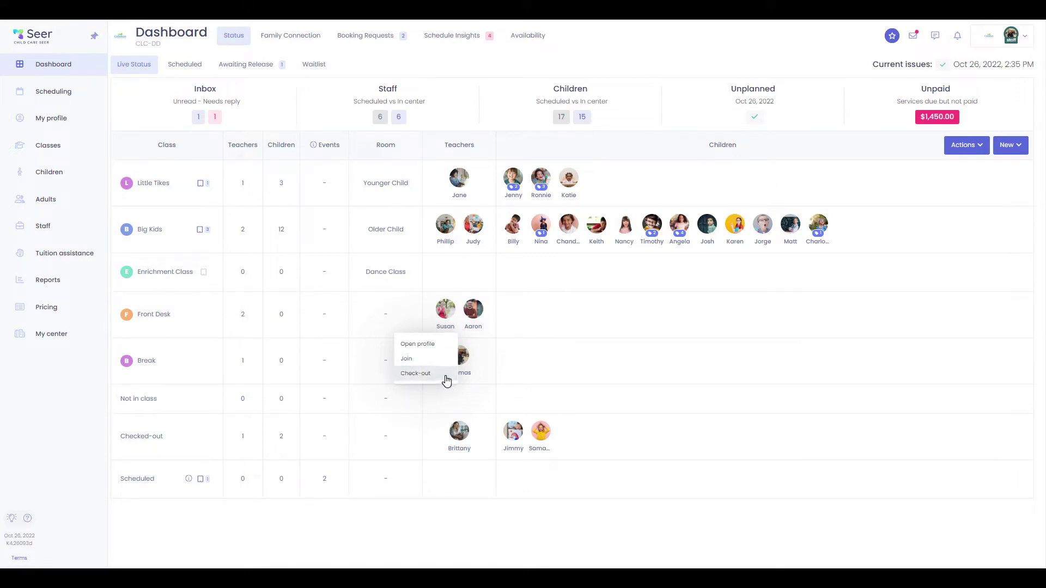
left_click(578, 304)
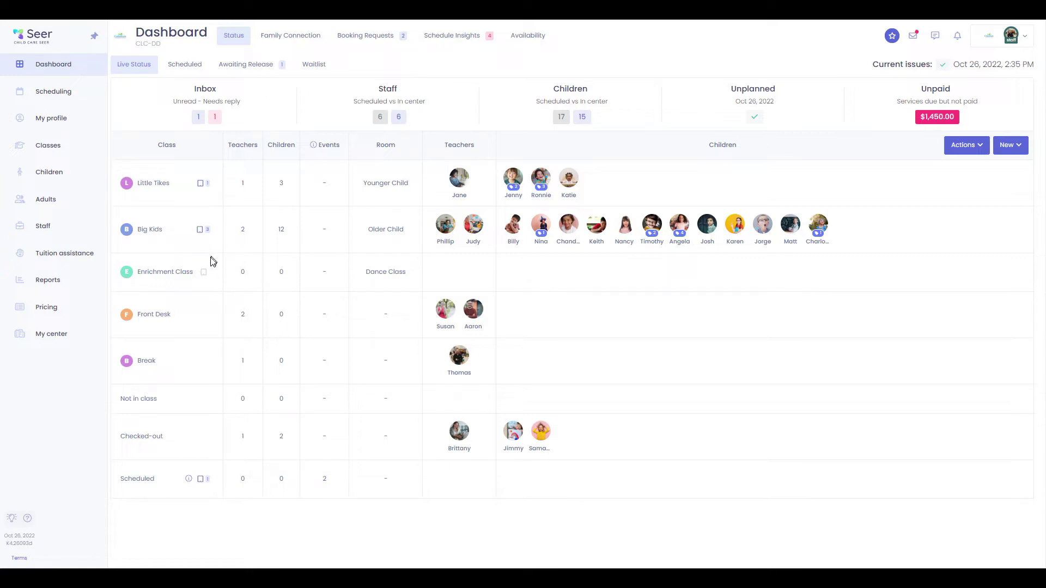
left_click(205, 273)
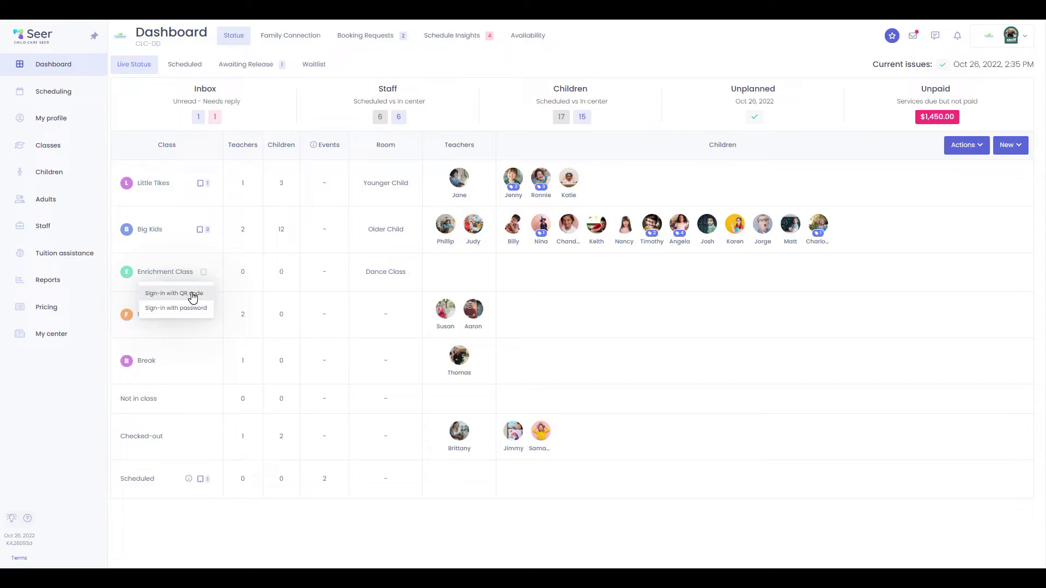
left_click(193, 294)
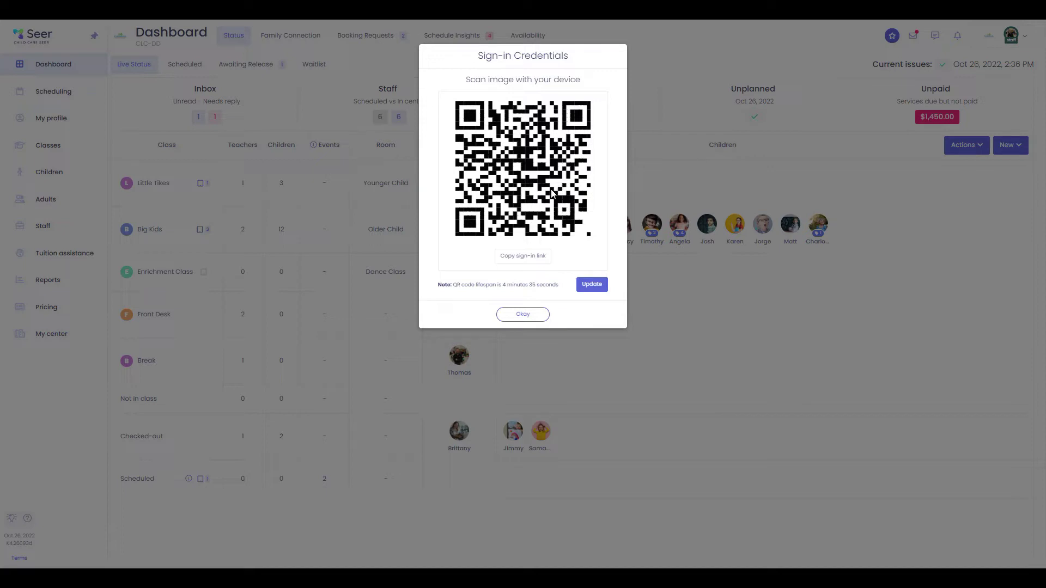
left_click(525, 316)
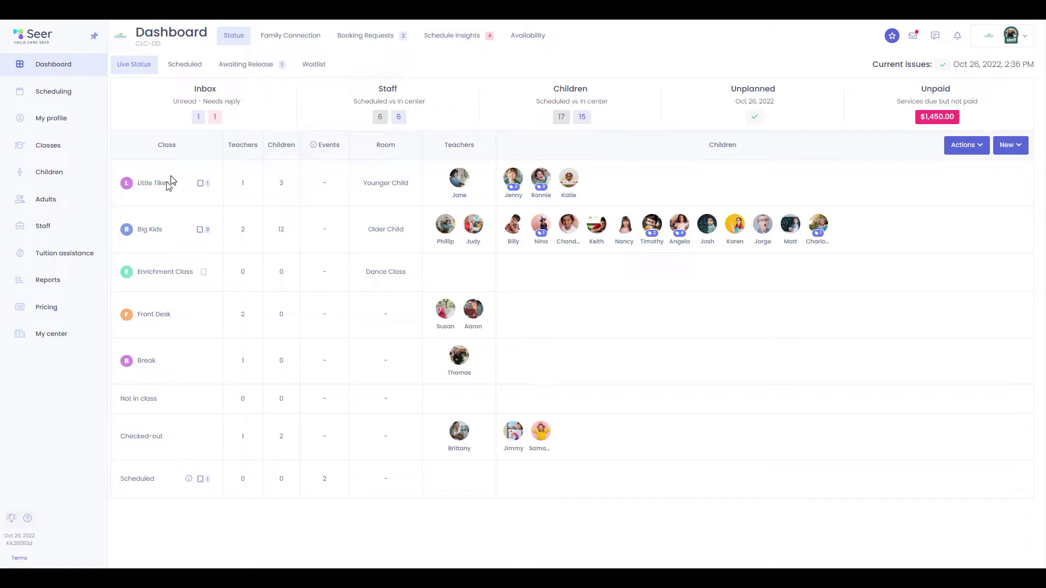
left_click(146, 230)
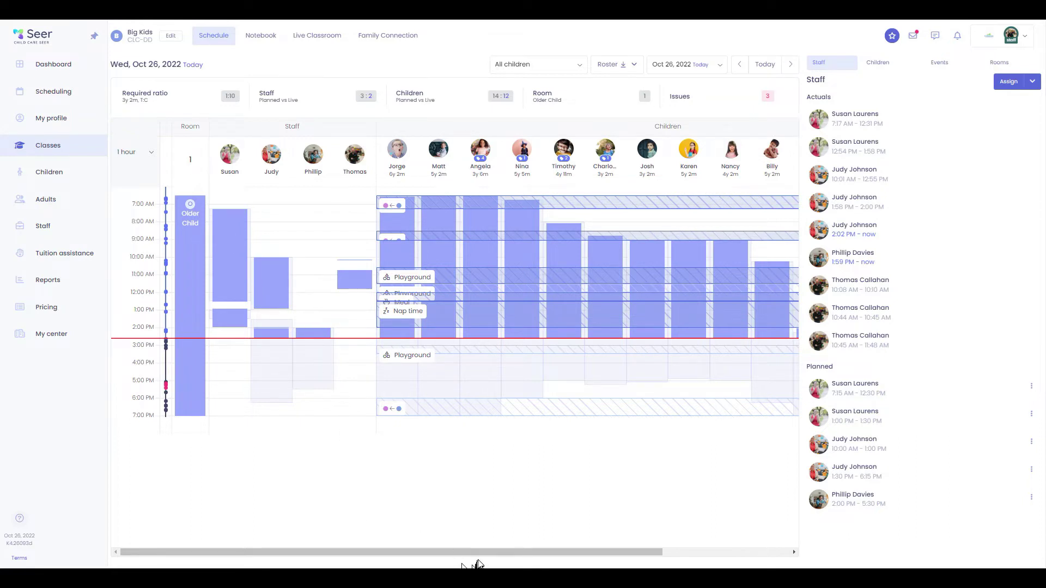
left_click_drag(485, 552, 624, 552)
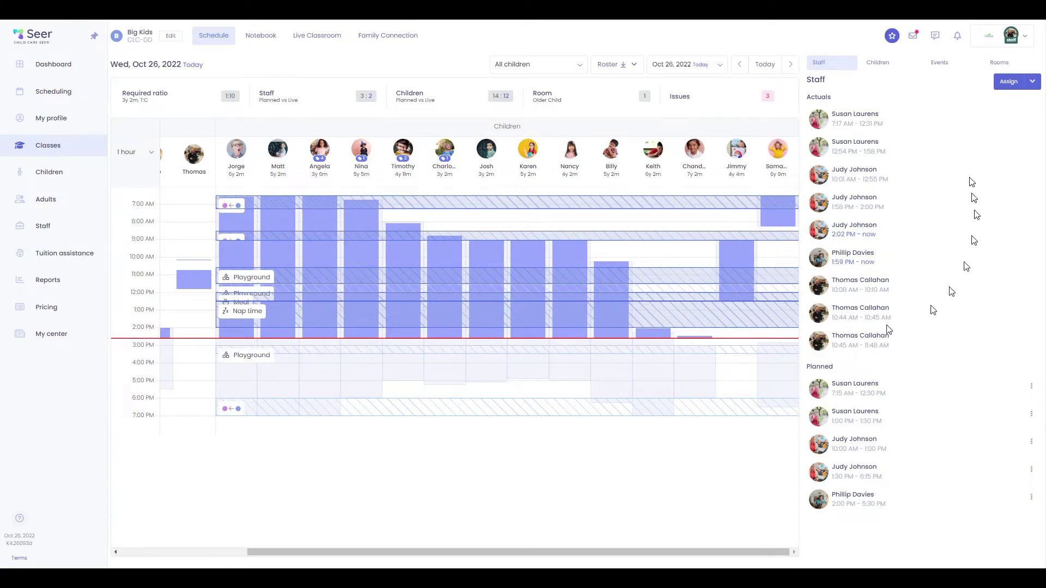
left_click(881, 63)
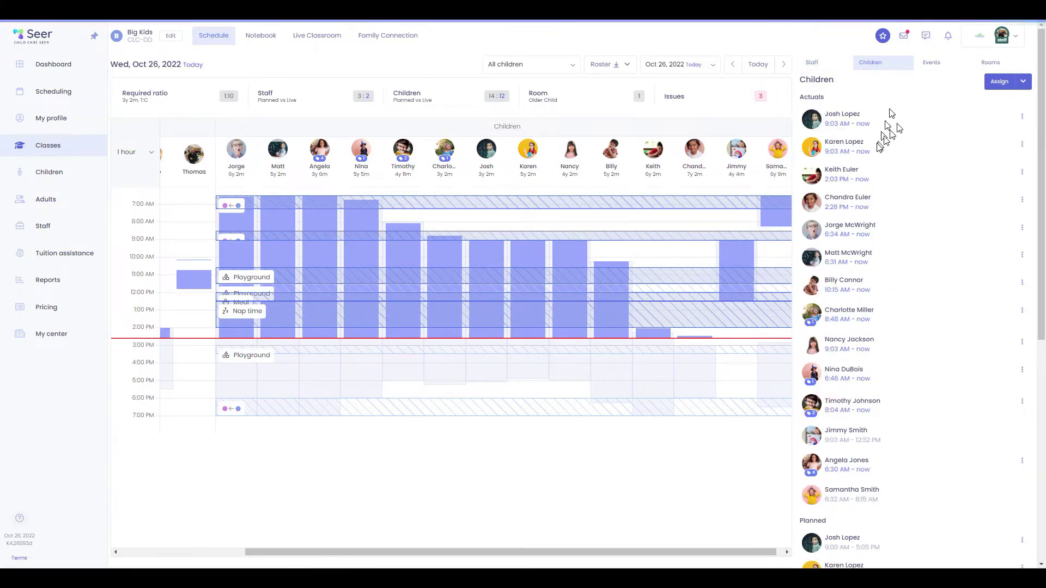
left_click(938, 65)
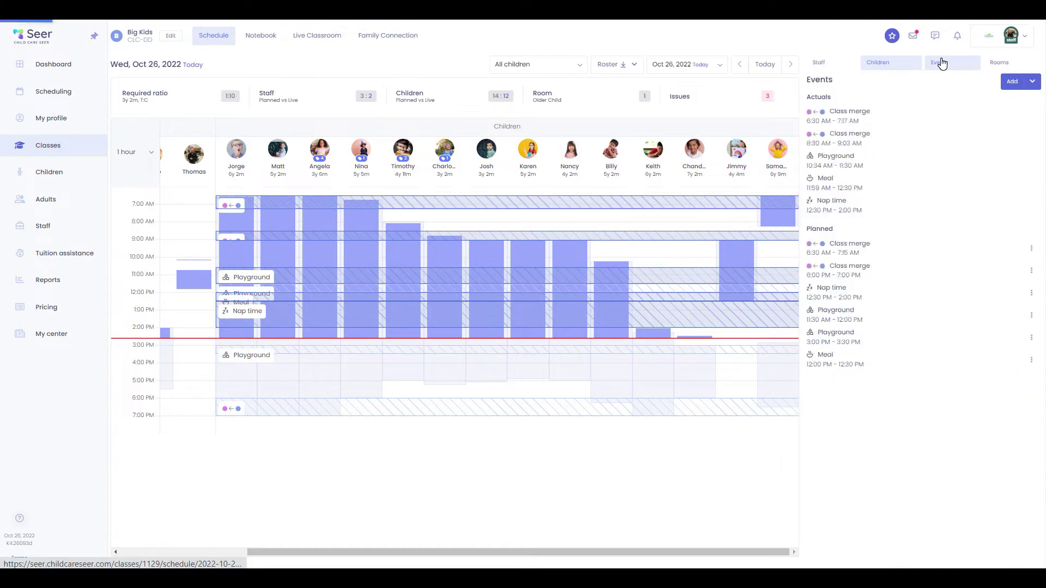
left_click(999, 62)
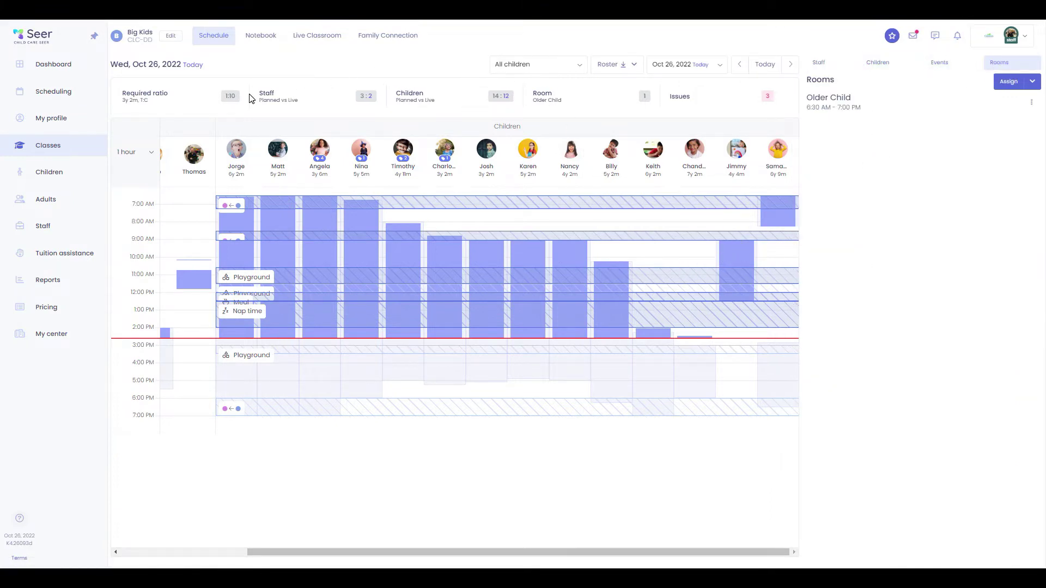
left_click(60, 65)
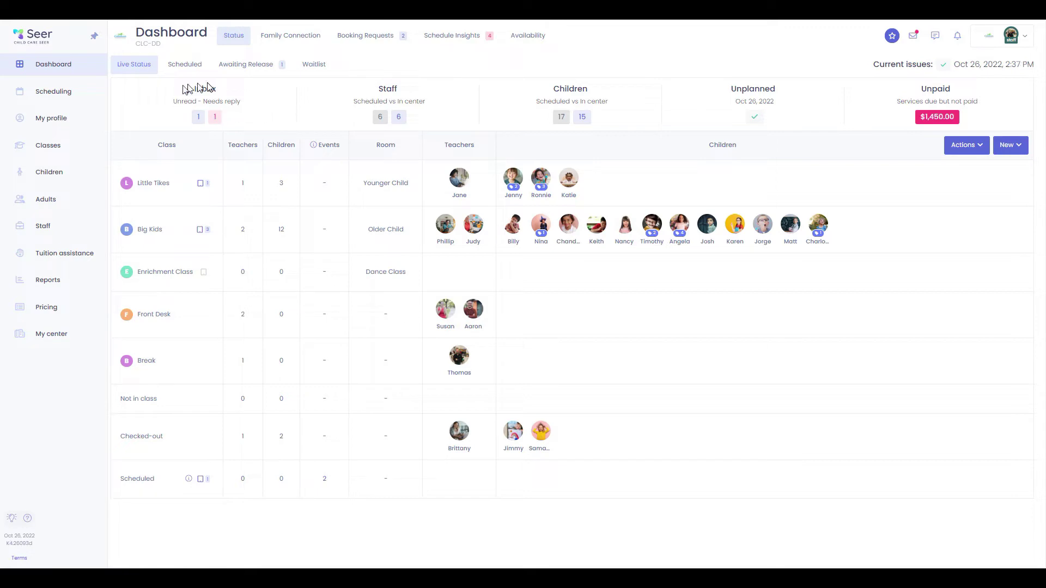
Filter the Center inbox by needs-reply, announcements, then All, and go to the Dashboard
left_click(214, 117)
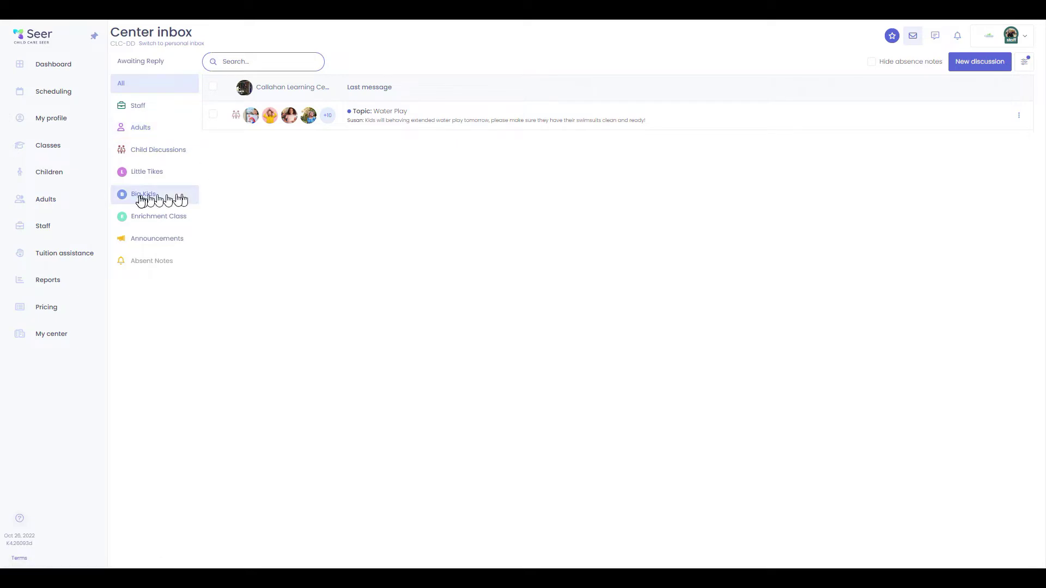
left_click(170, 238)
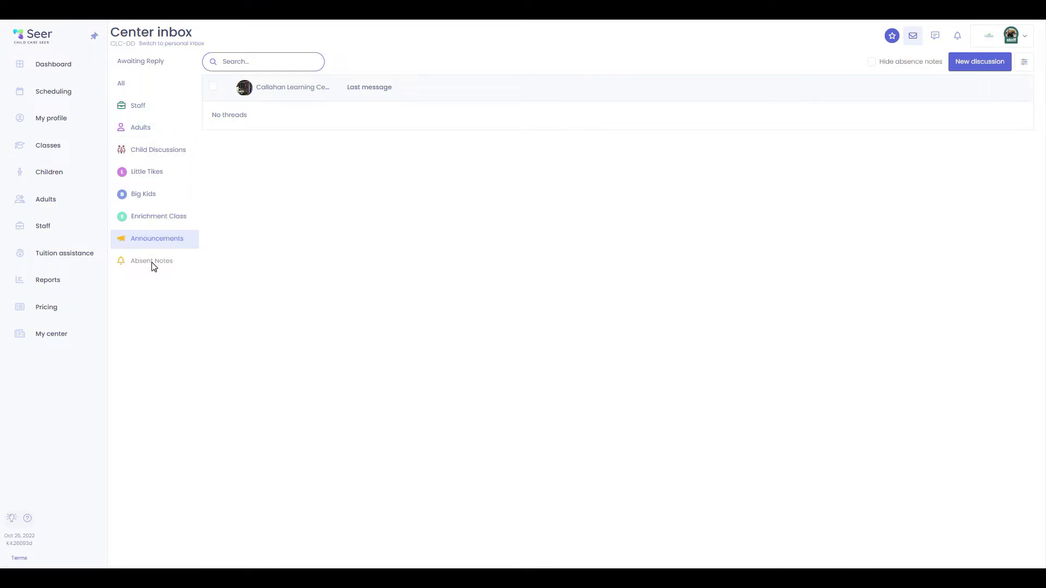
left_click(140, 87)
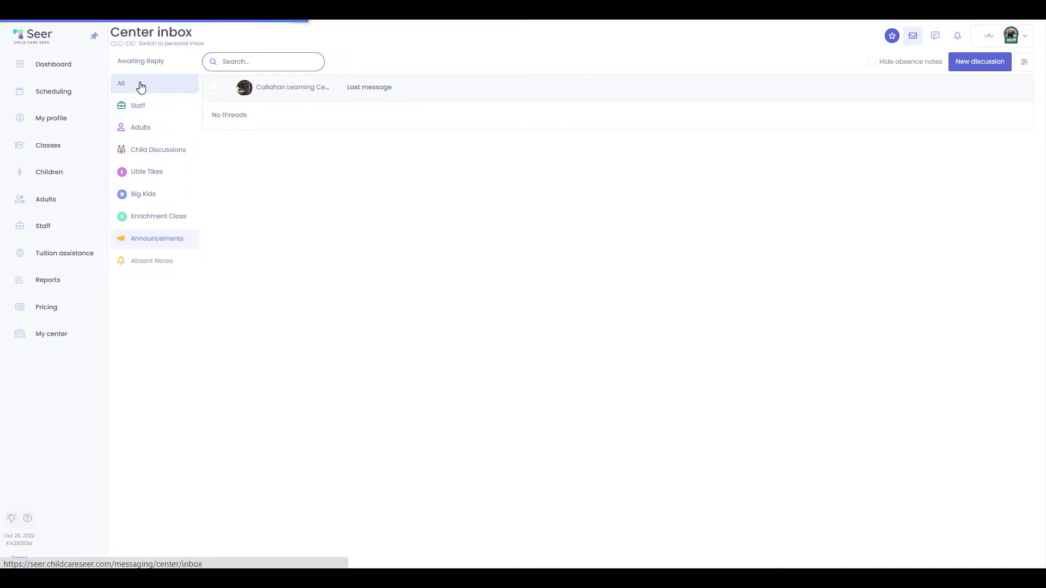
left_click(78, 66)
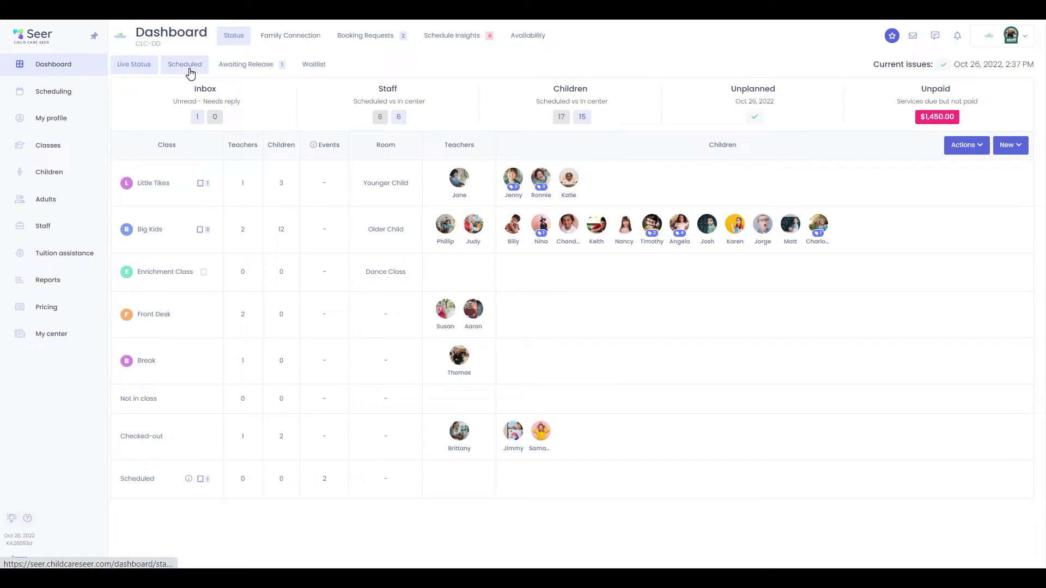
View the Dashboard's Scheduled sub-tab, then the Awaiting Release sub-tab
left_click(185, 66)
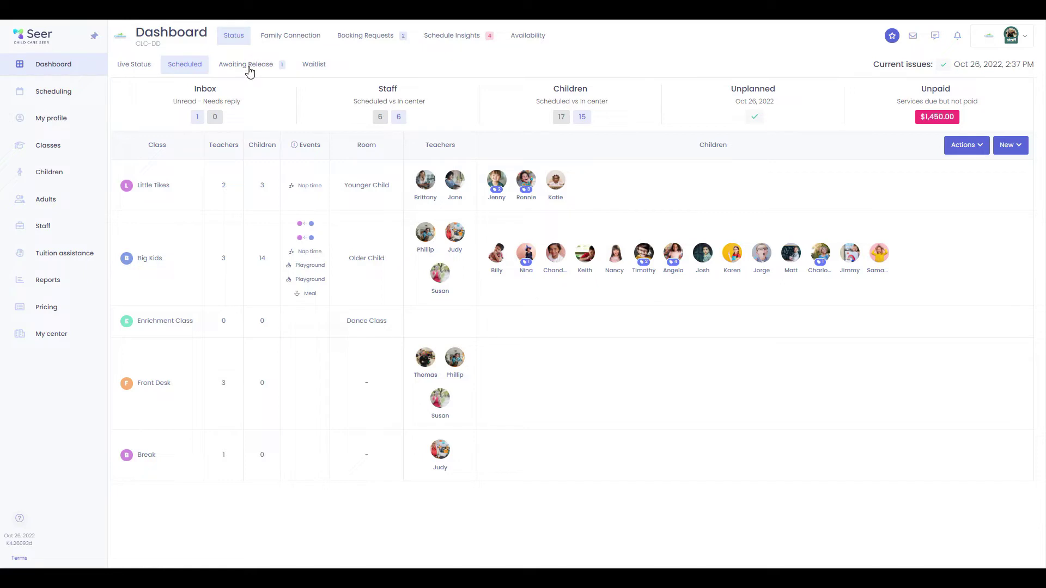
left_click(250, 68)
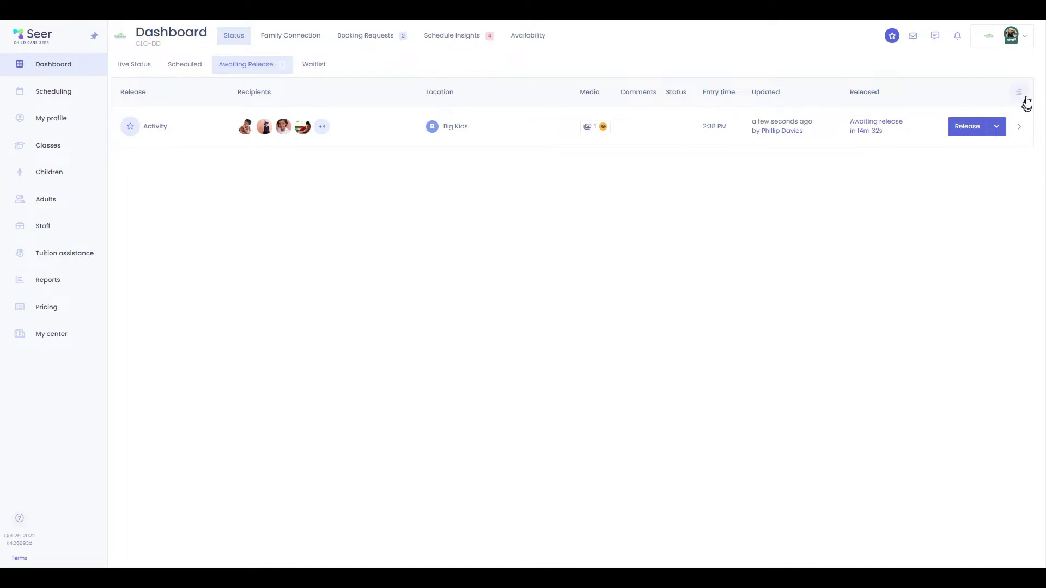
Expand the pending Big Kids activity, release it to families, and open the Waitlist
left_click(1020, 112)
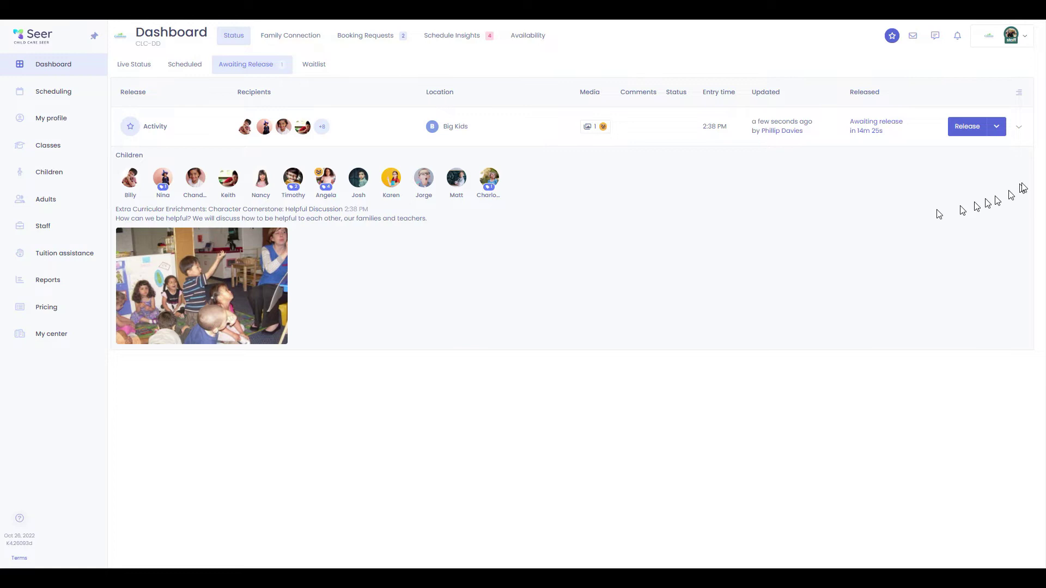
left_click(997, 127)
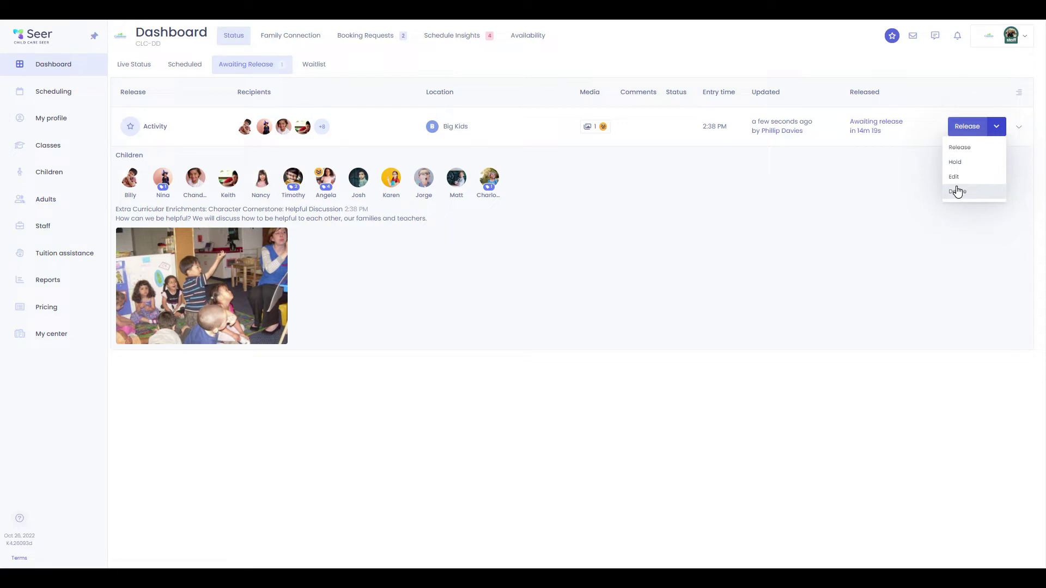
left_click(510, 287)
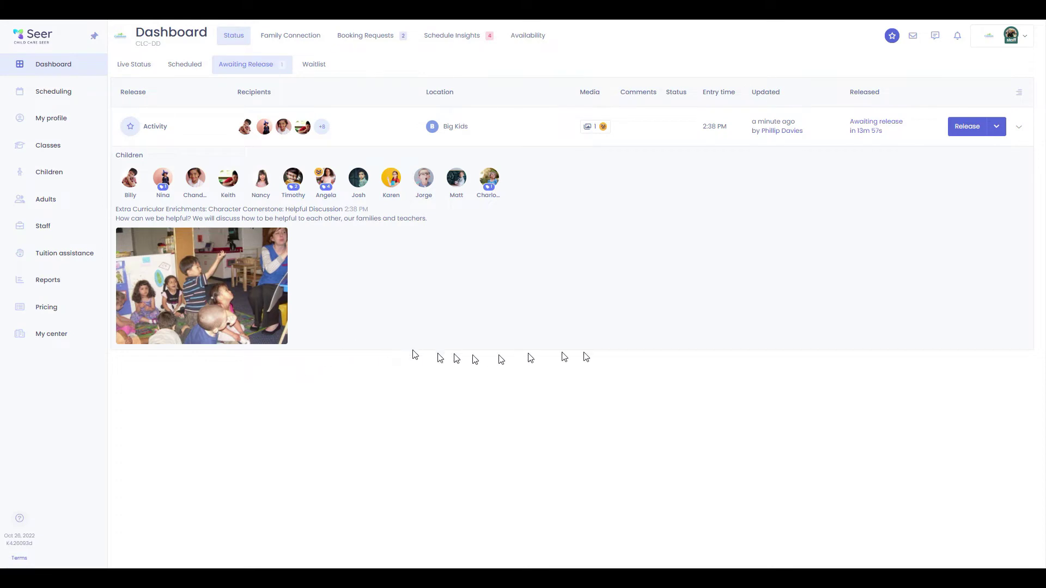
left_click(966, 127)
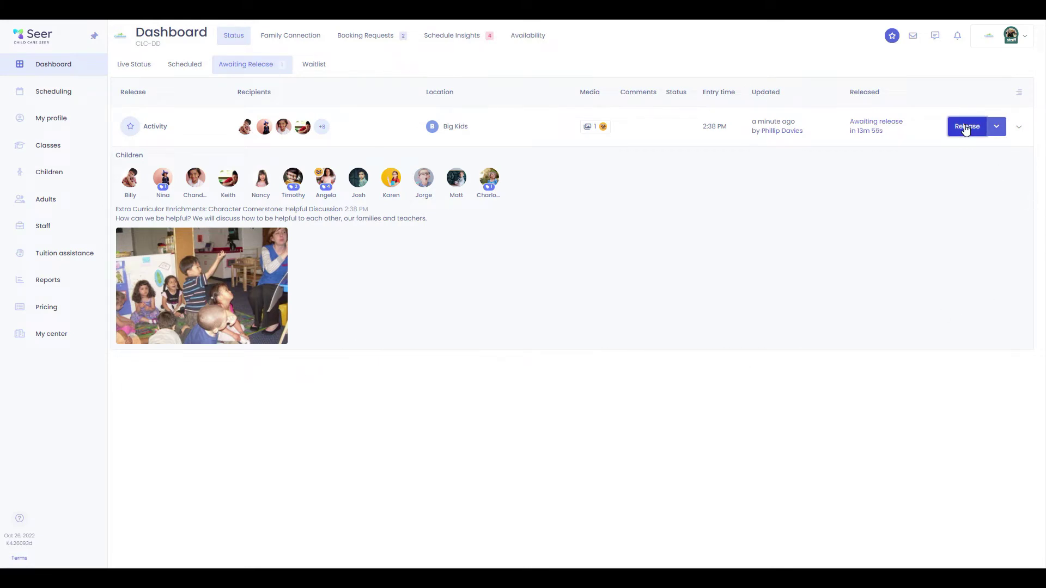
left_click(301, 65)
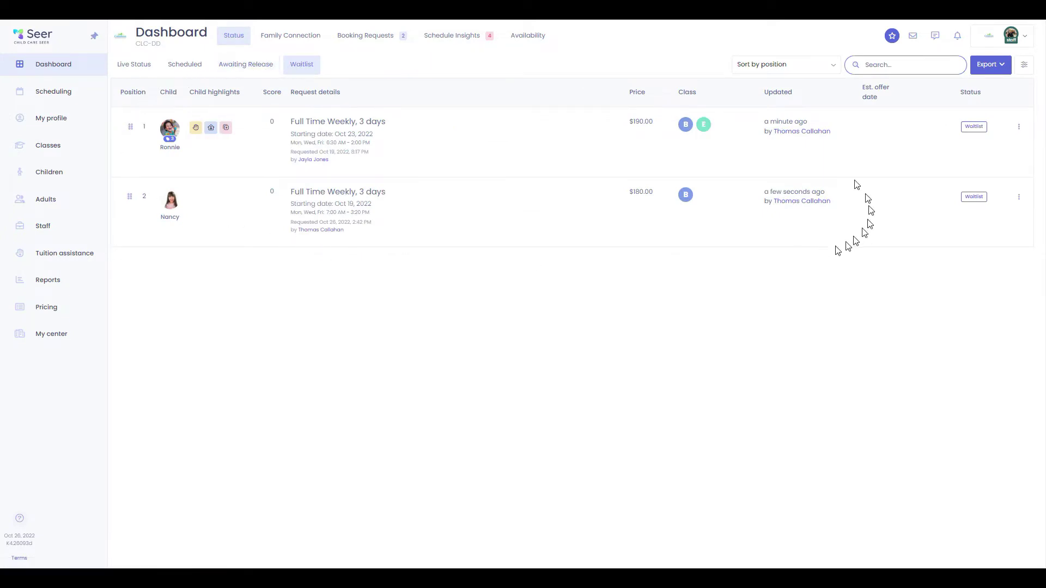
Drag the second waitlist child to the top and back, then open the top request's action menu
left_click_drag(180, 194, 132, 119)
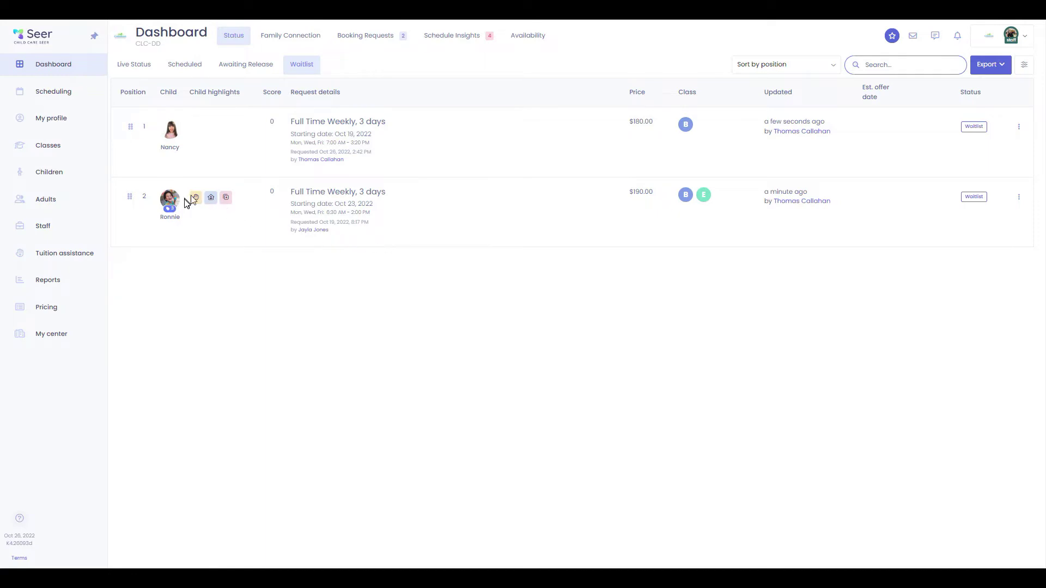
mouse_move(226, 198)
left_click_drag(131, 126, 228, 216)
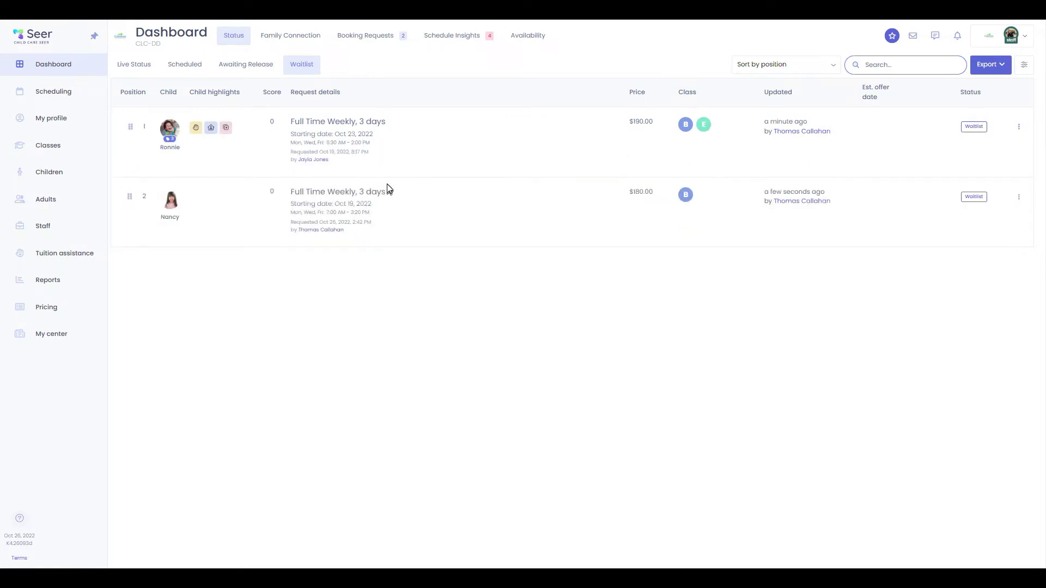
left_click(1019, 127)
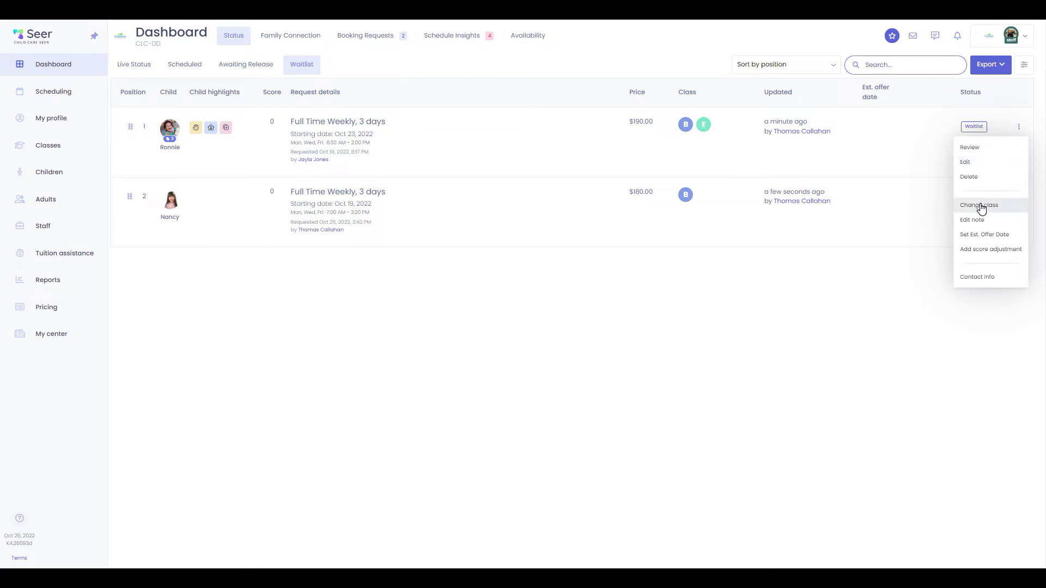
Give the top waitlist request an estimated offer date of Oct 31, 2022, then refresh the waitlist
left_click(996, 242)
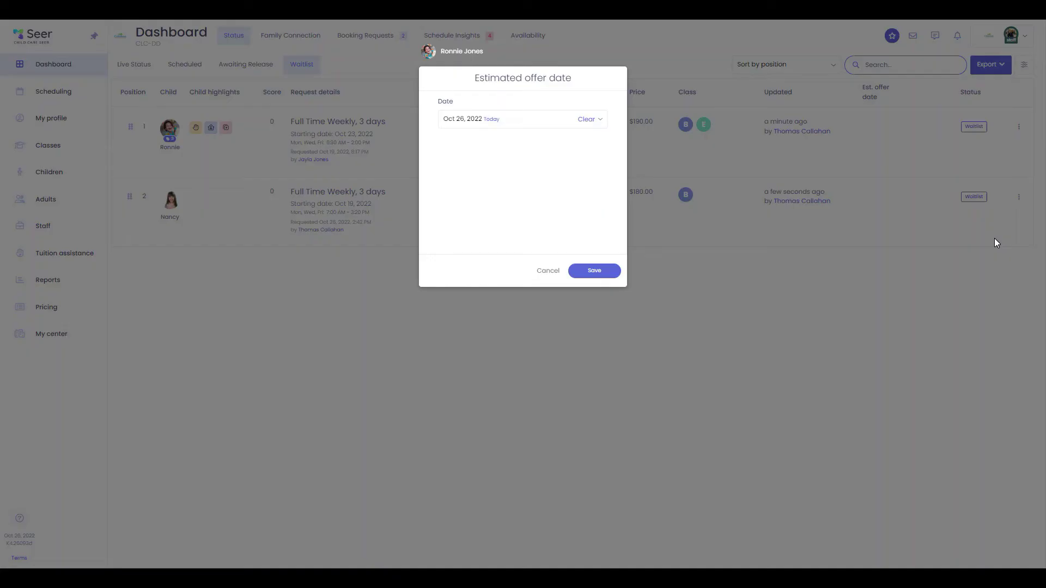
left_click(527, 127)
scroll(553, 199, "down", 2)
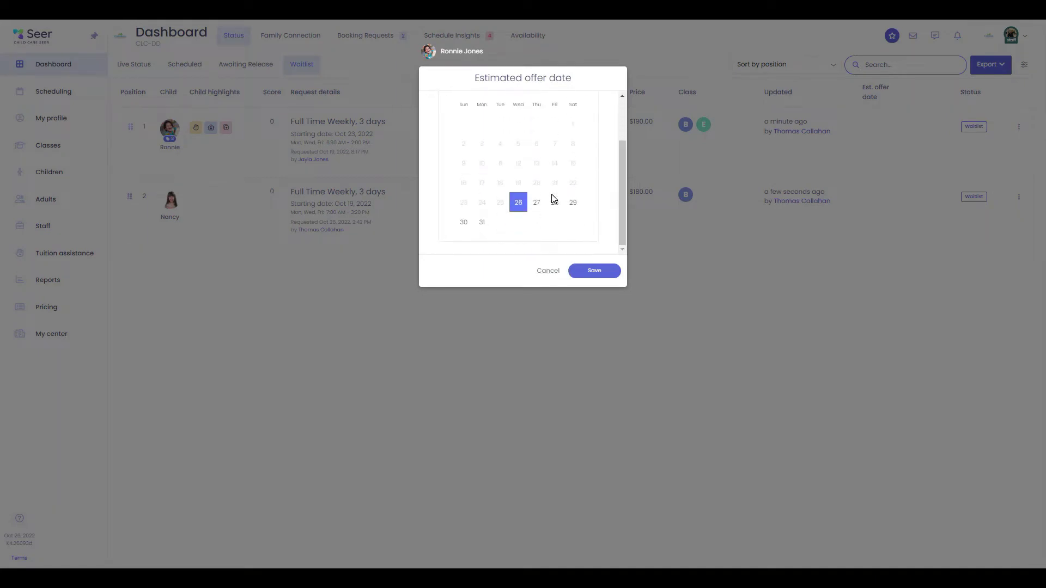
left_click(489, 228)
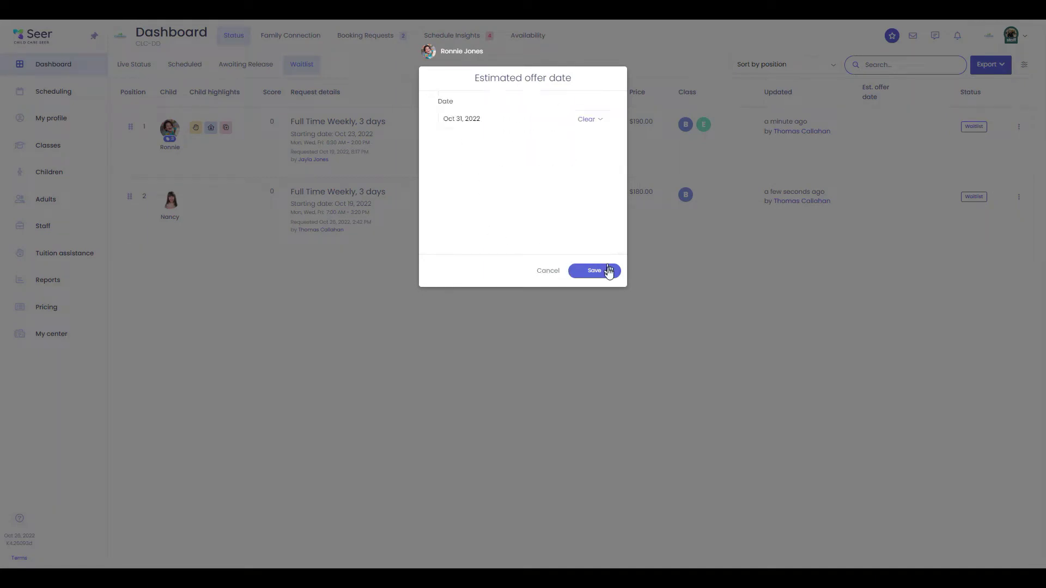
left_click(597, 271)
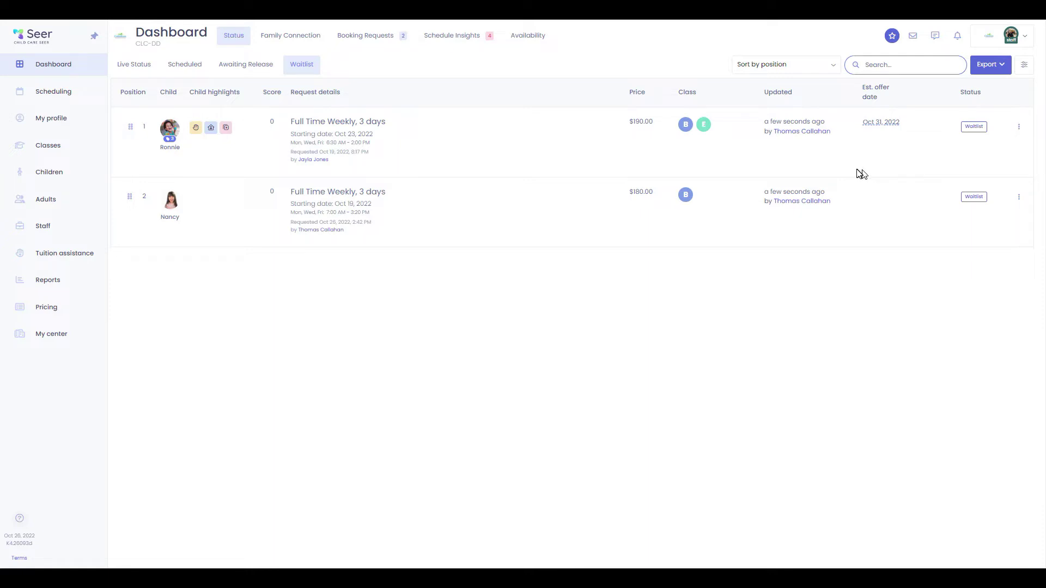
left_click(300, 71)
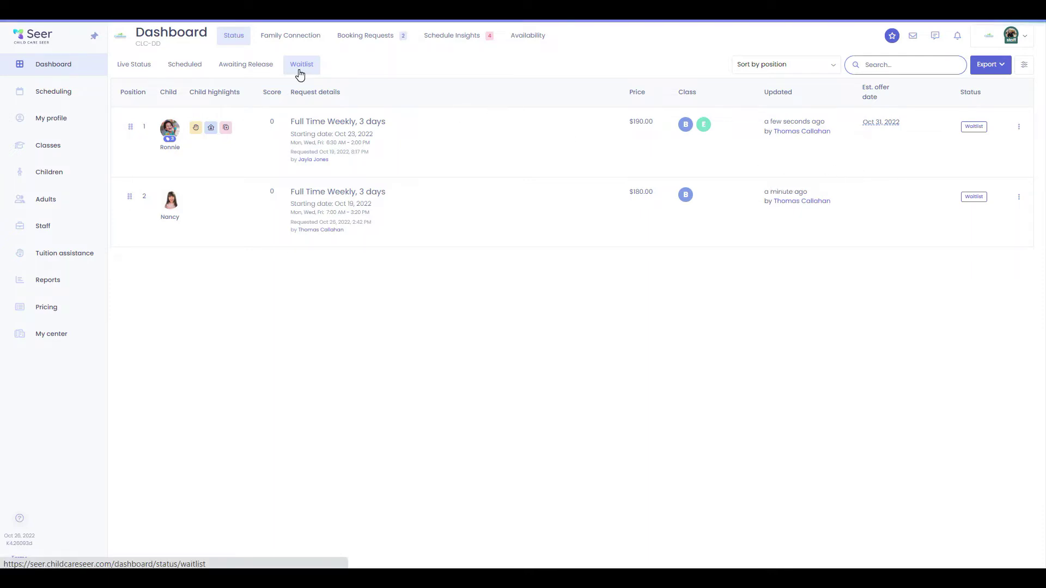
From the Dashboard, open the $1,450.00 unpaid services aging breakdown and the fourth child's $270.00 charge
left_click(81, 67)
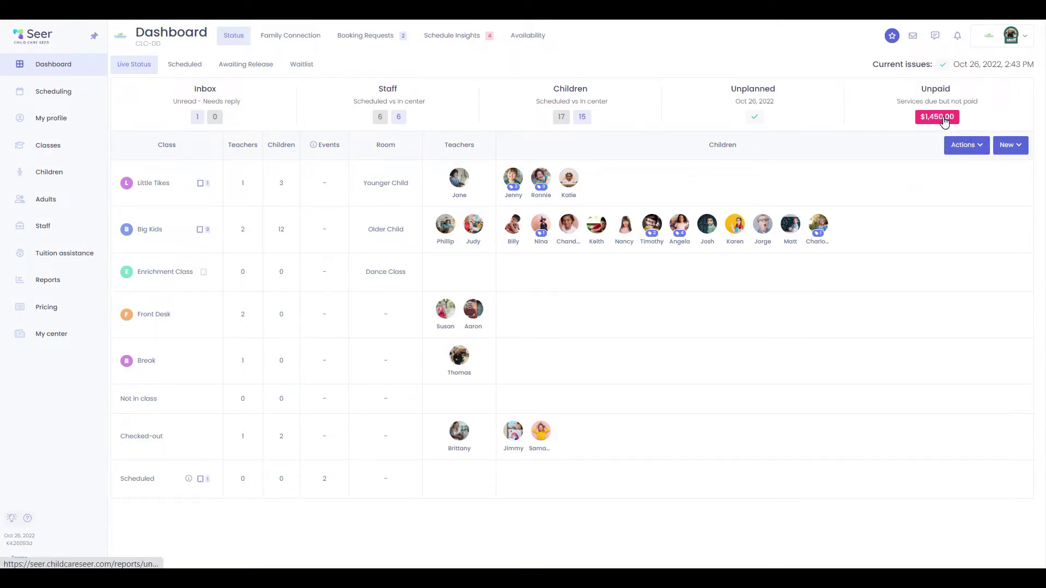
left_click(945, 119)
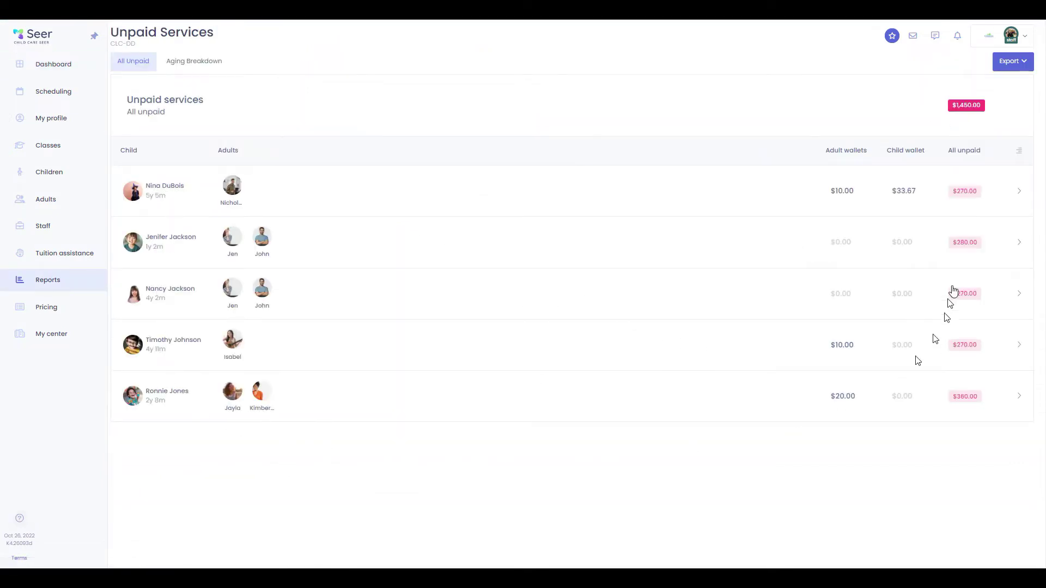
left_click(220, 63)
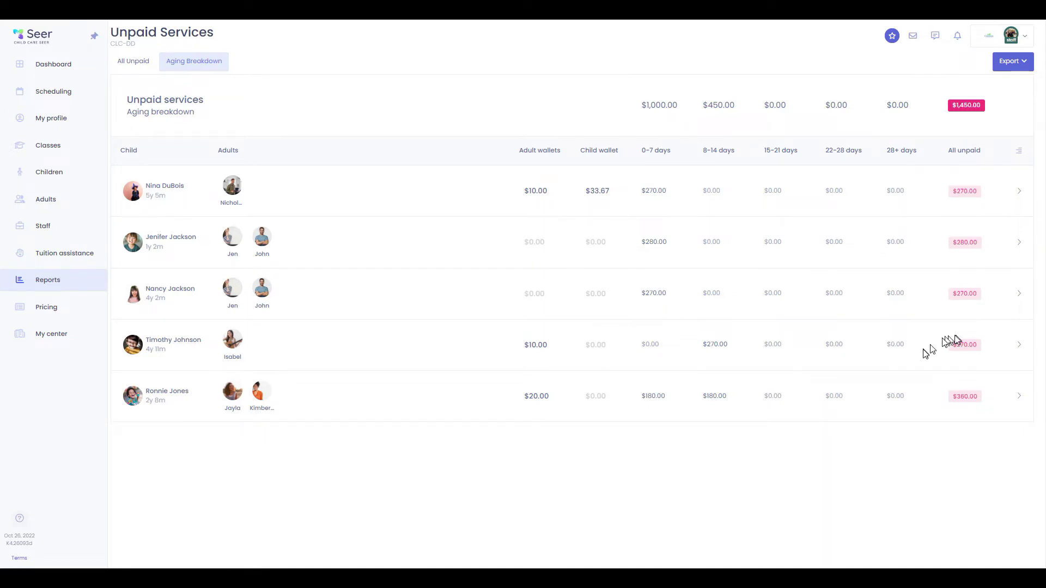
left_click(960, 351)
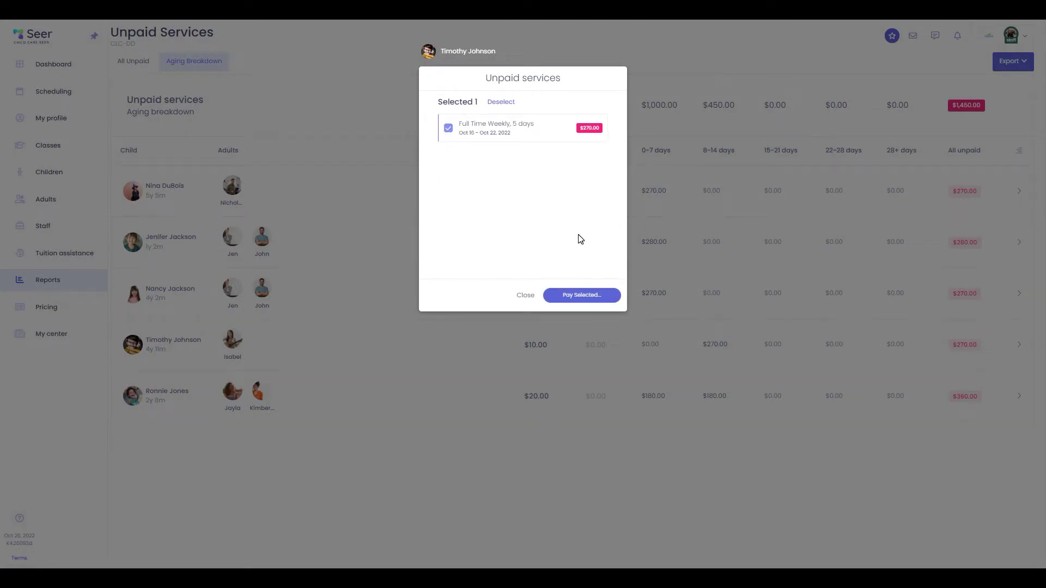
Start paying the $270.00 charge and choose Card as the payment type
left_click(582, 295)
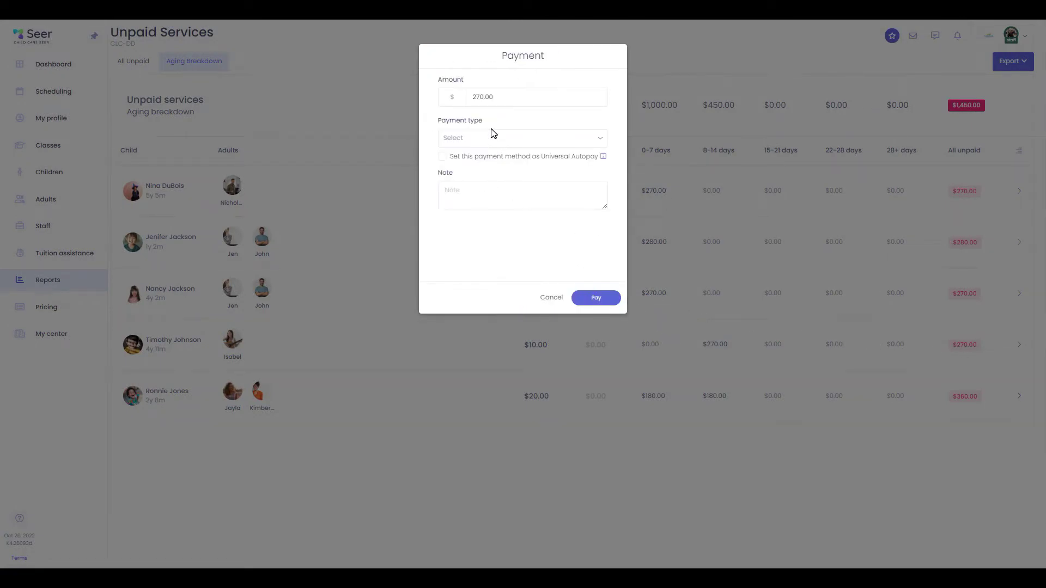
left_click(474, 137)
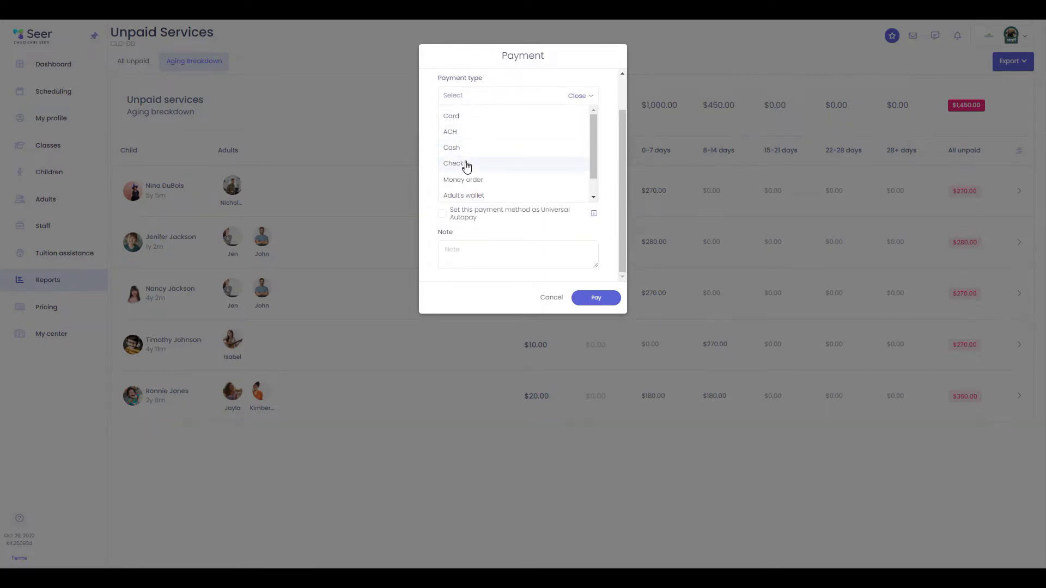
scroll(506, 169, "up", 1)
scroll(506, 173, "down", 2)
scroll(505, 168, "up", 2)
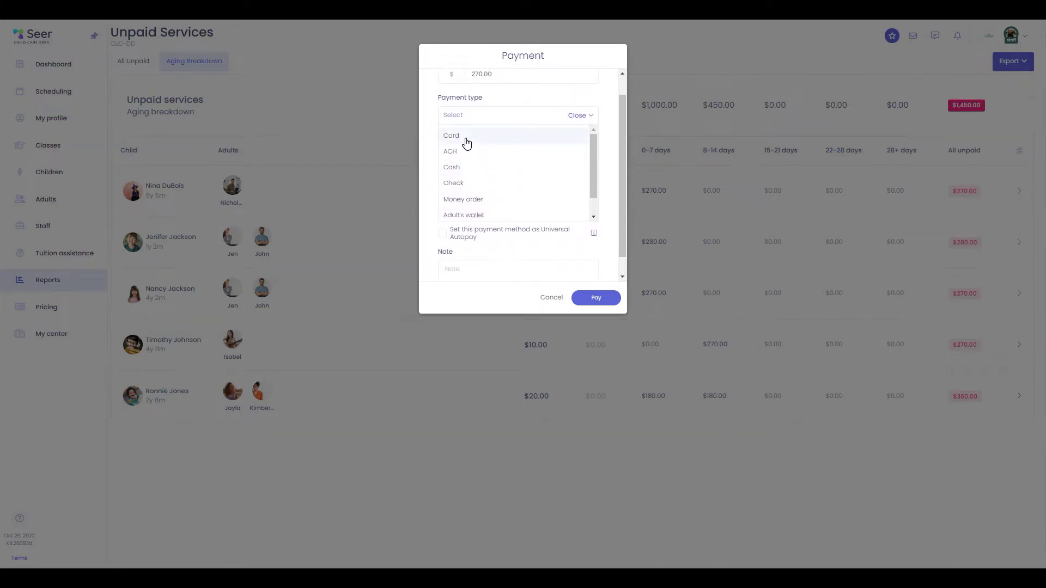
left_click(467, 143)
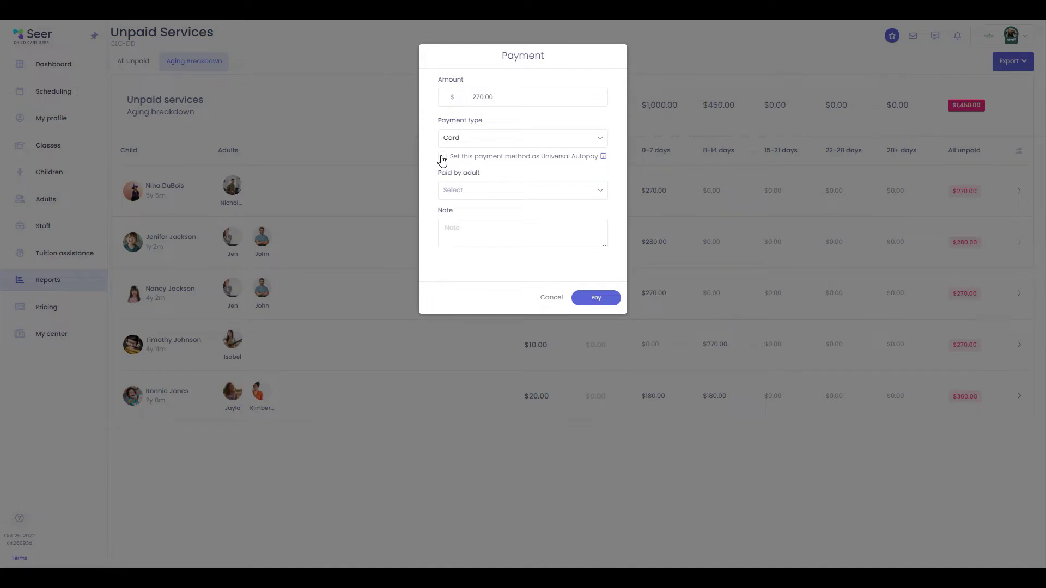
Make it Universal Autopay, choose the mother as payer and a saved card, then pay $270.00
left_click(442, 159)
left_click(581, 197)
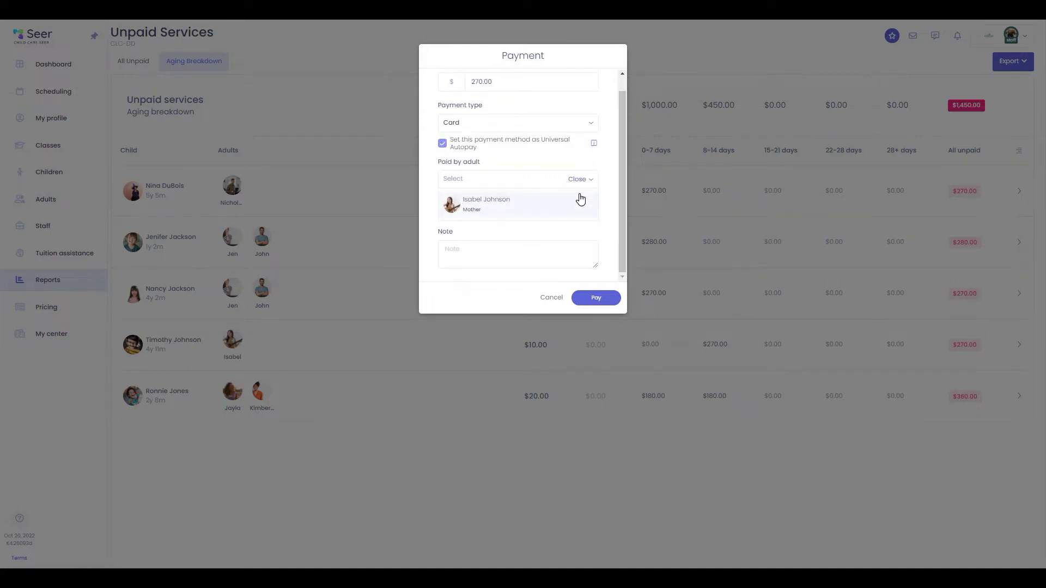
left_click(518, 209)
left_click(492, 233)
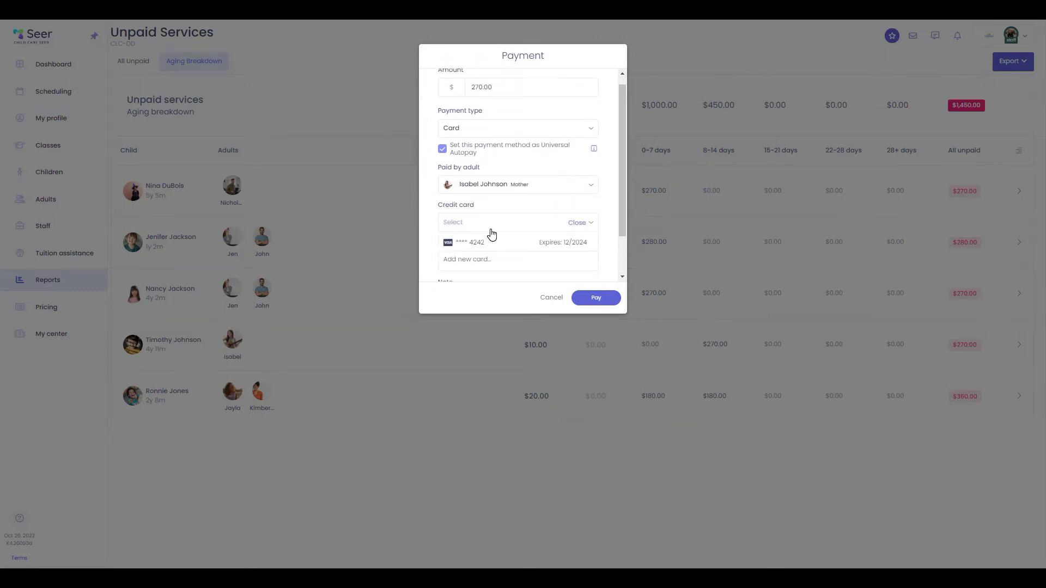
scroll(492, 234, "down", 1)
left_click(488, 191)
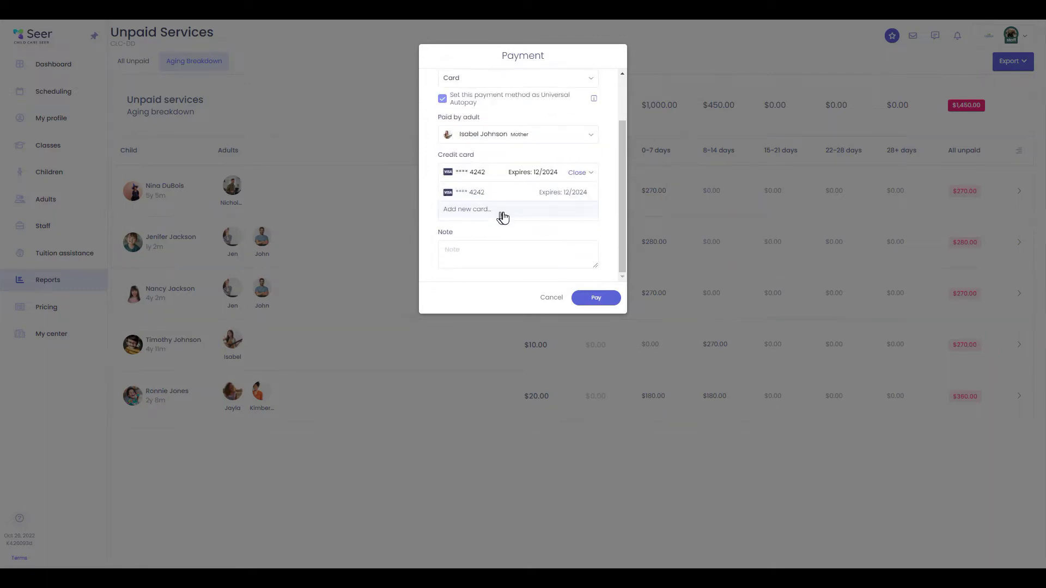
left_click(479, 192)
scroll(537, 198, "up", 2)
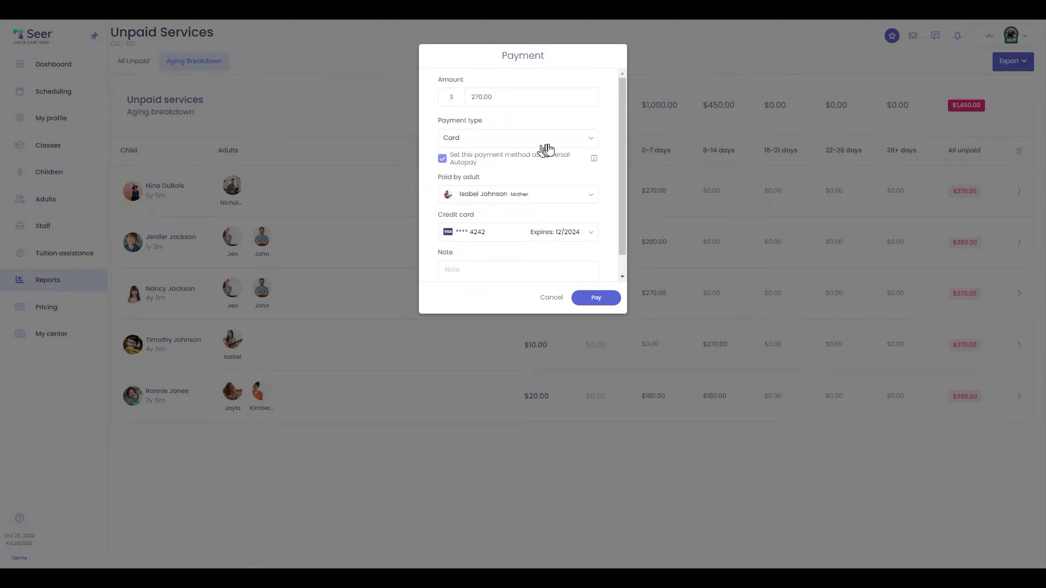
left_click(599, 298)
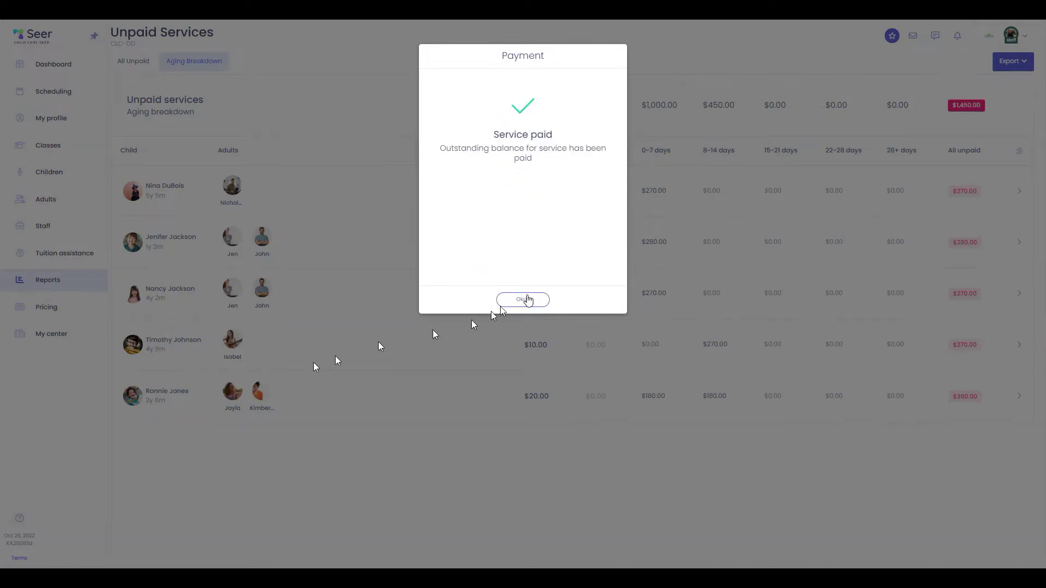
left_click(523, 300)
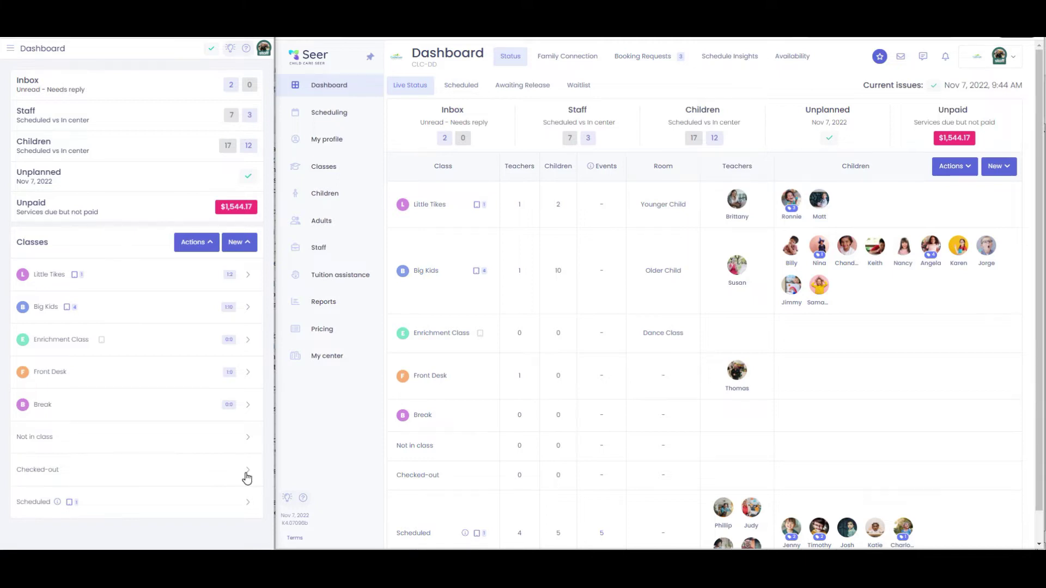
Check in a scheduled child from the mobile dashboard's Scheduled group into Big Kids
left_click(250, 503)
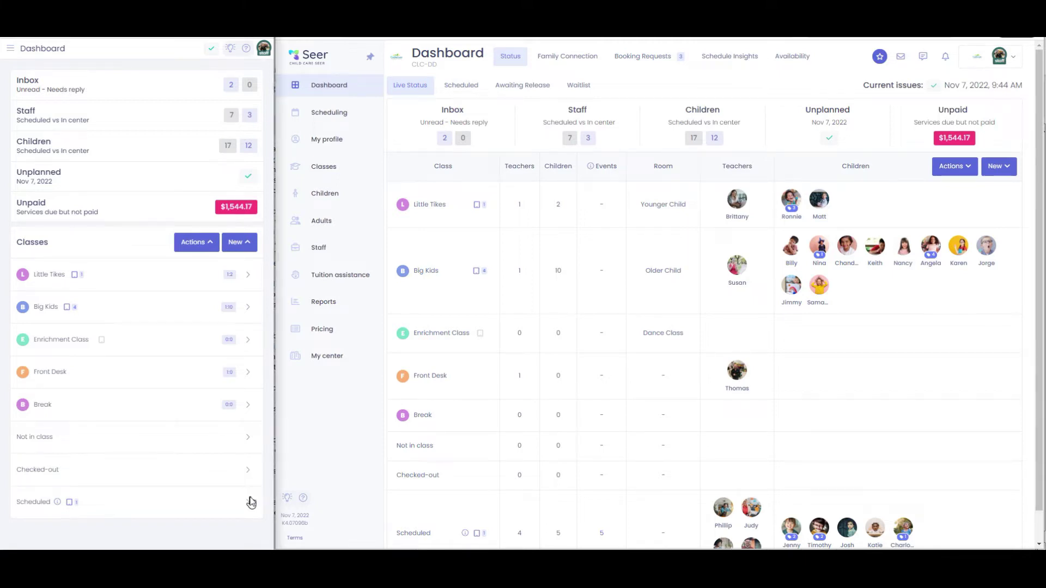
scroll(144, 428, "down", 2)
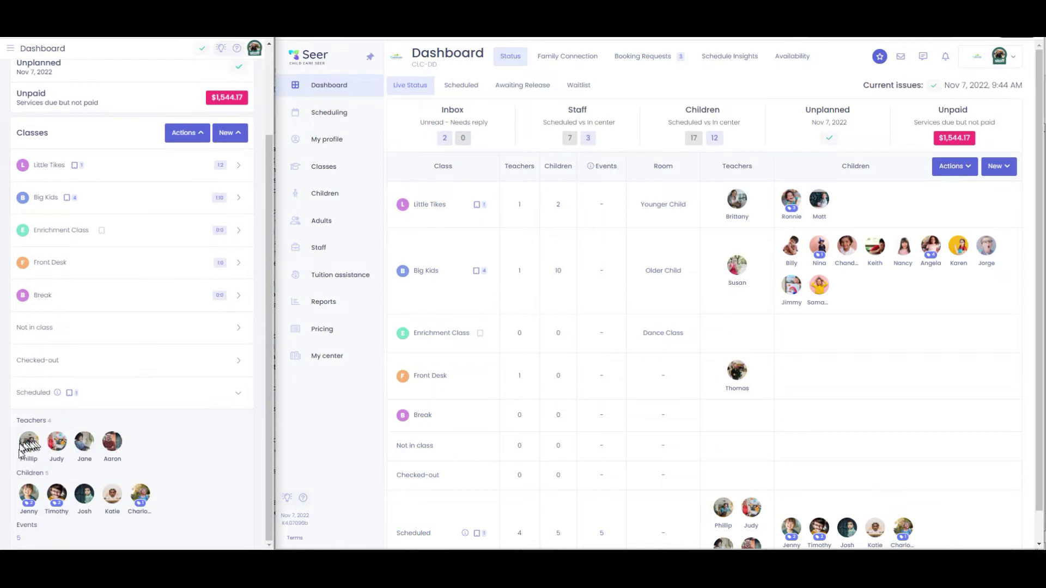
left_click(85, 495)
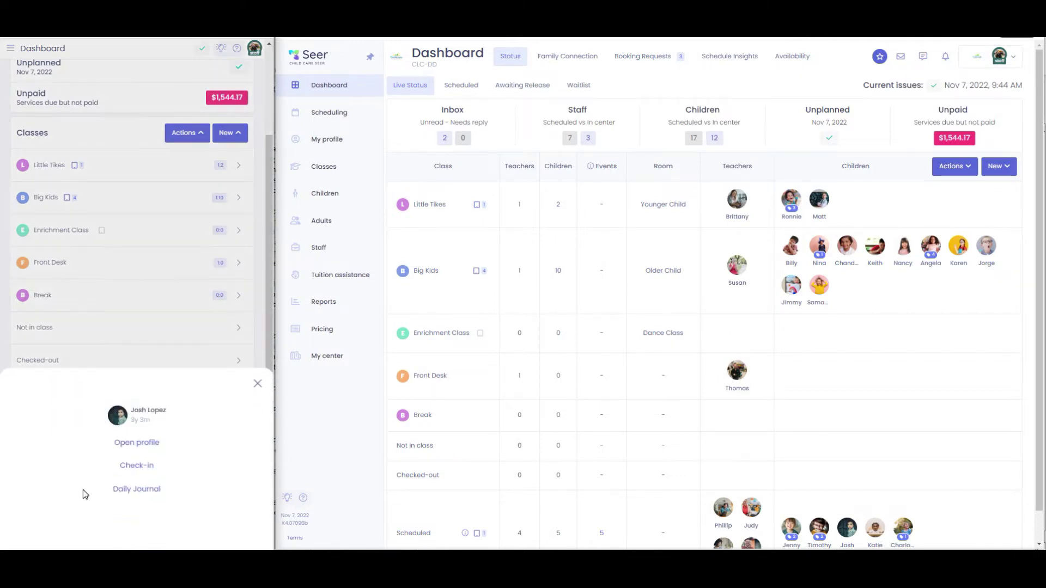
left_click(141, 467)
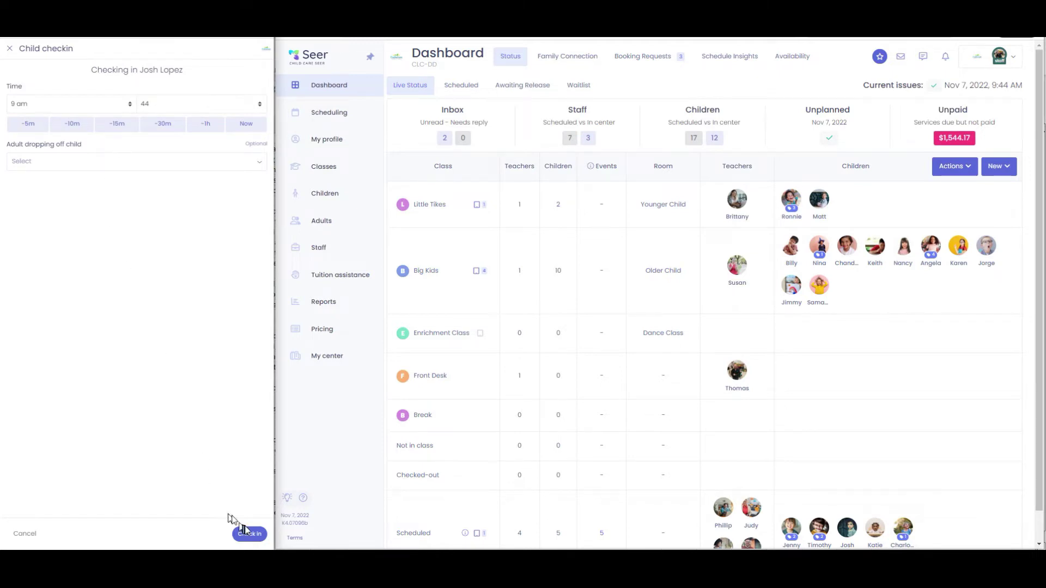
left_click(249, 534)
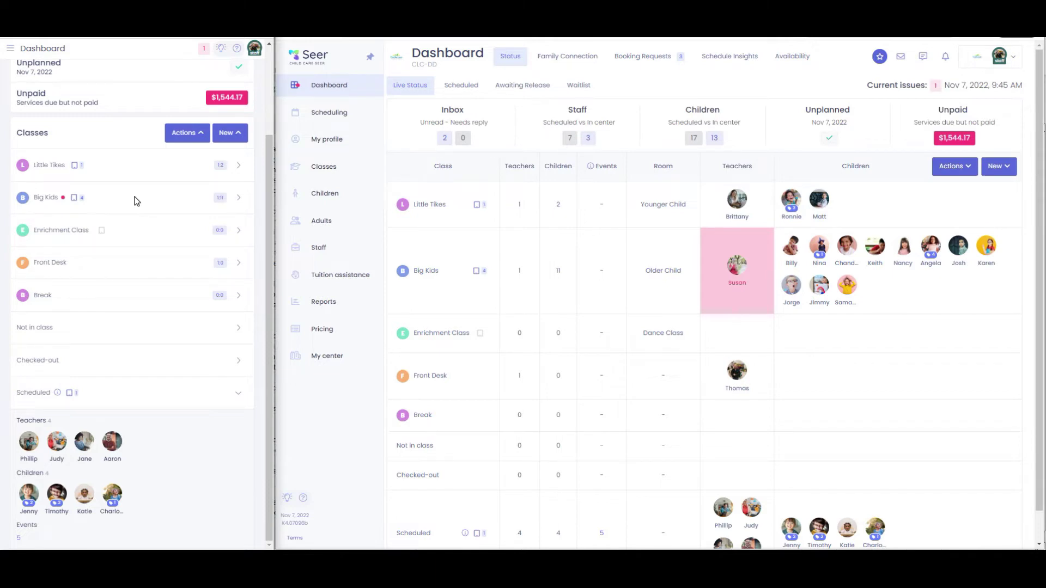
Check one scheduled teacher in via Check-in, drag another into Big Kids, then expand Big Kids
mouse_move(768, 237)
left_click(756, 508)
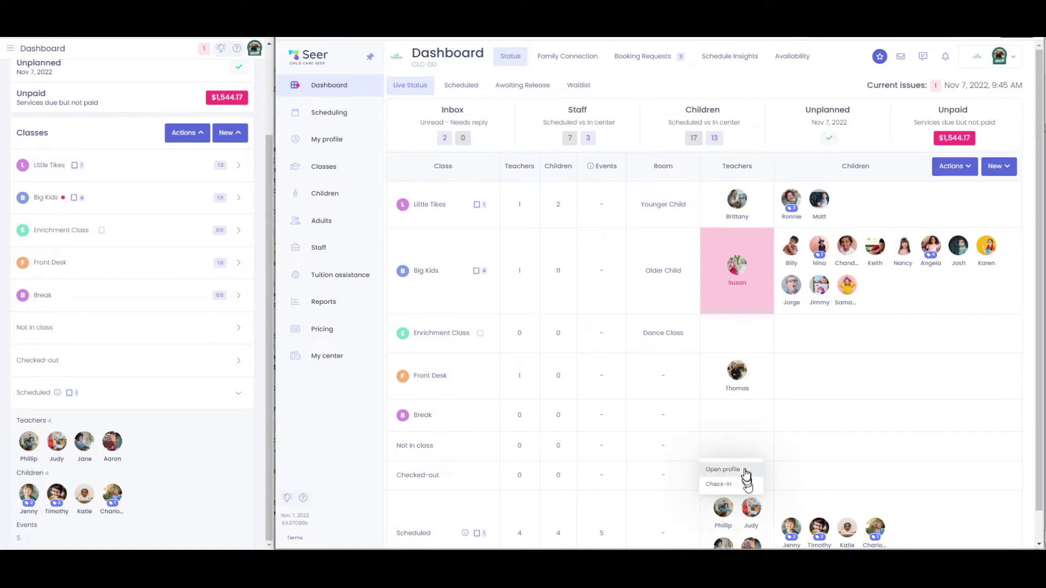
left_click(734, 483)
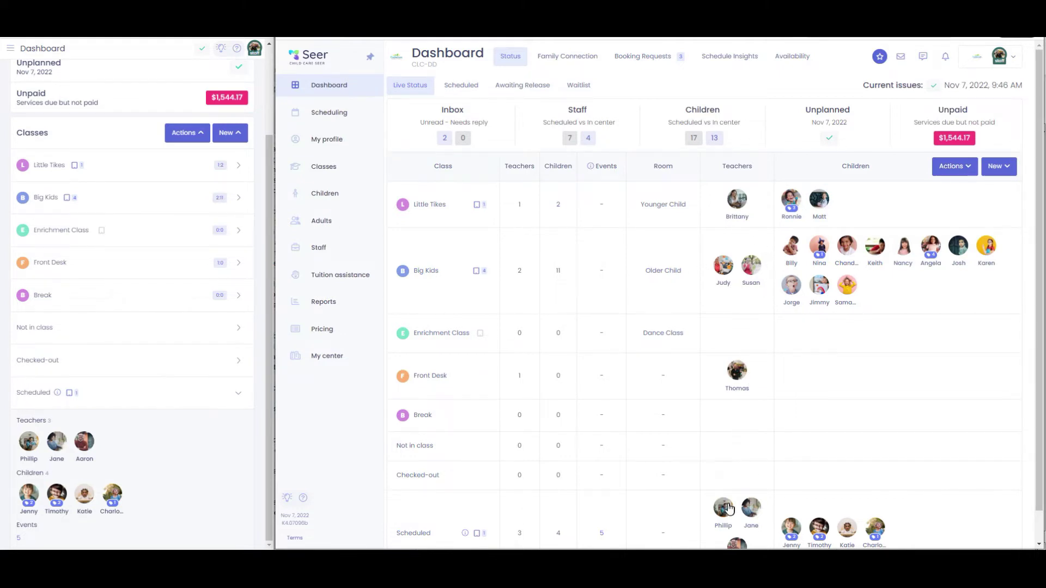
left_click_drag(721, 509, 737, 273)
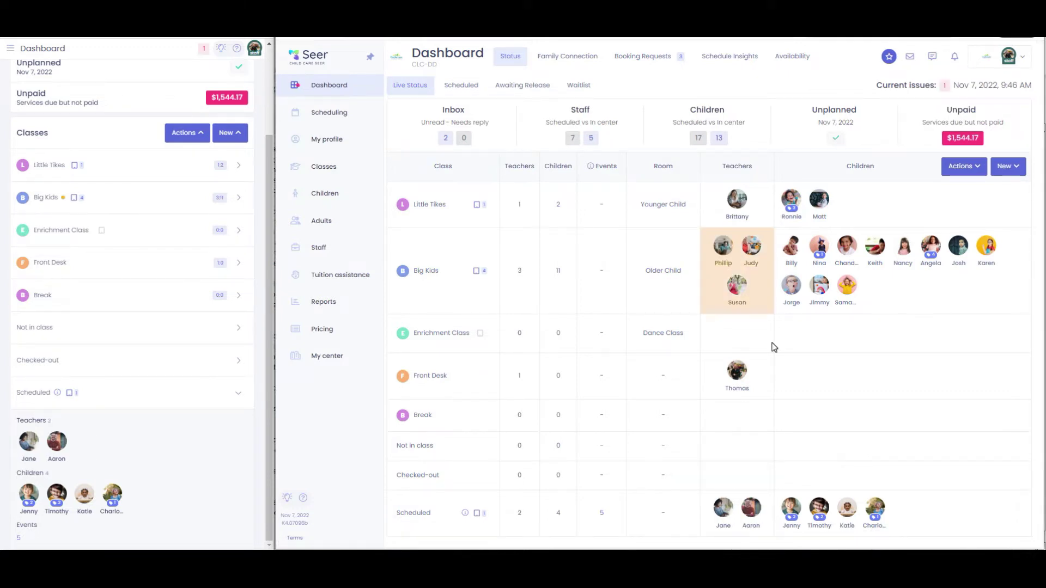
mouse_move(770, 234)
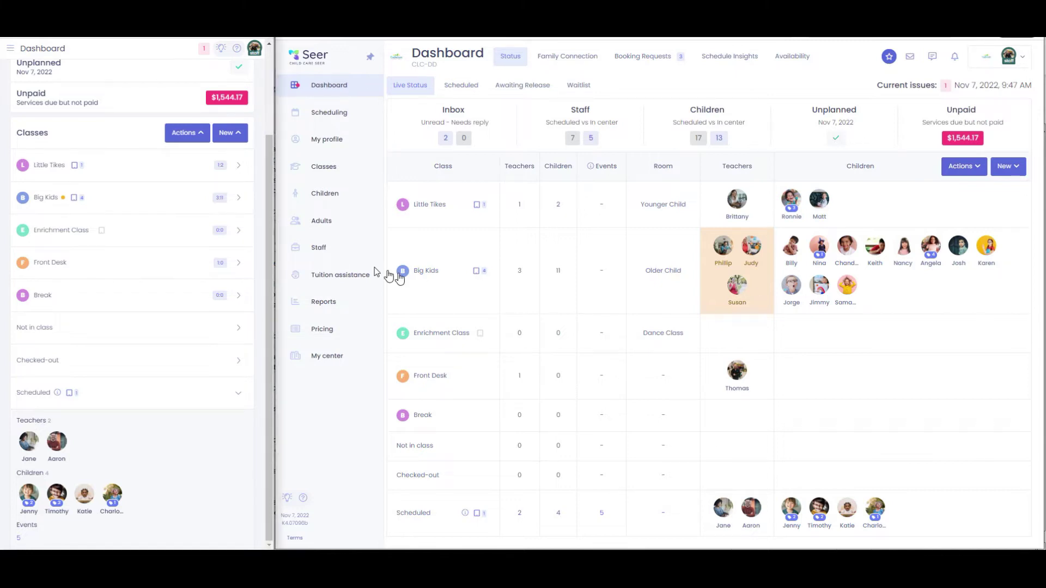
left_click(239, 200)
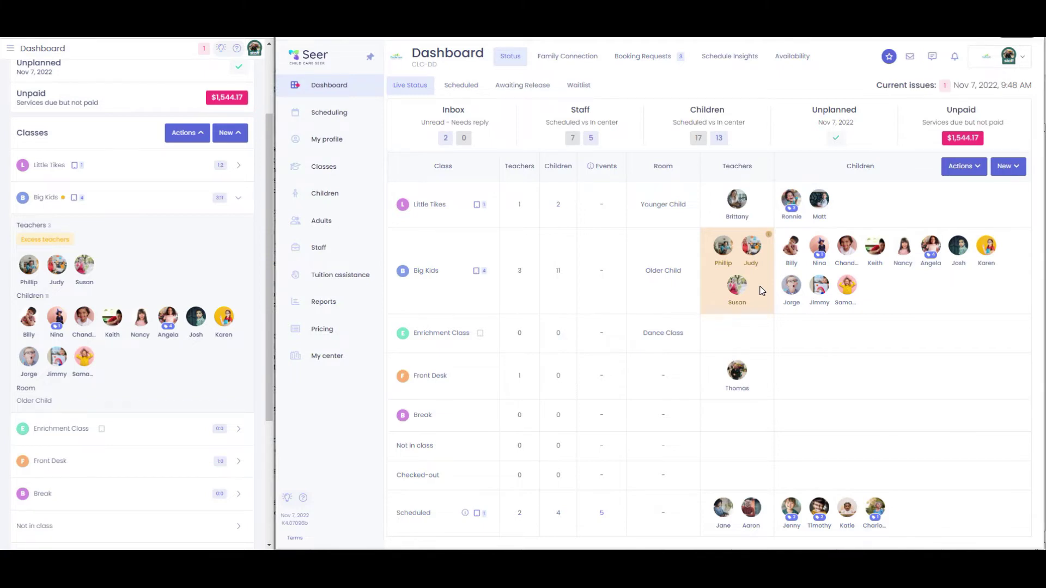
Move the extra Big Kids teacher into the Break class, then collapse the Big Kids details
left_click(737, 286)
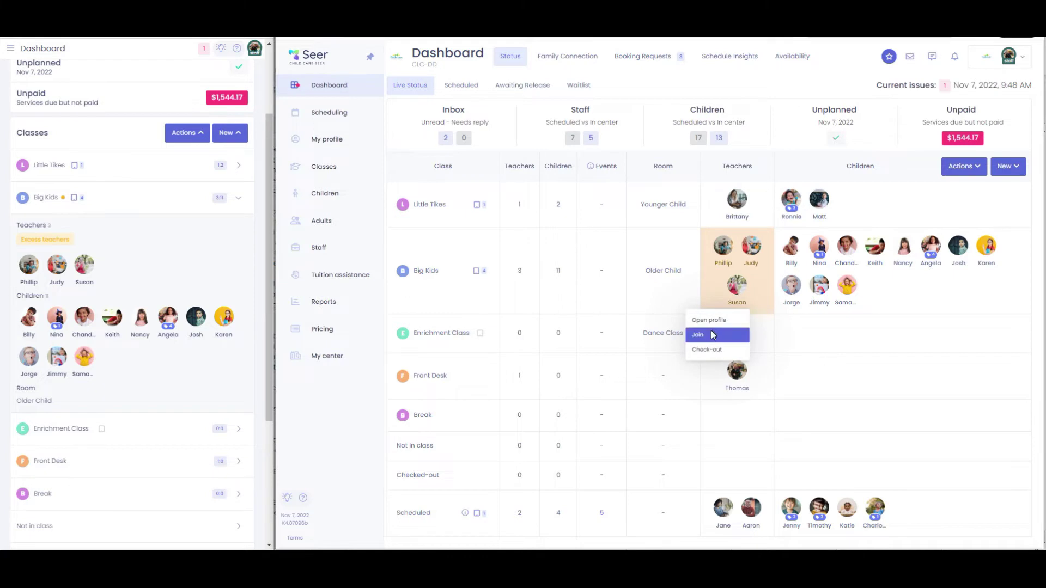
left_click(713, 335)
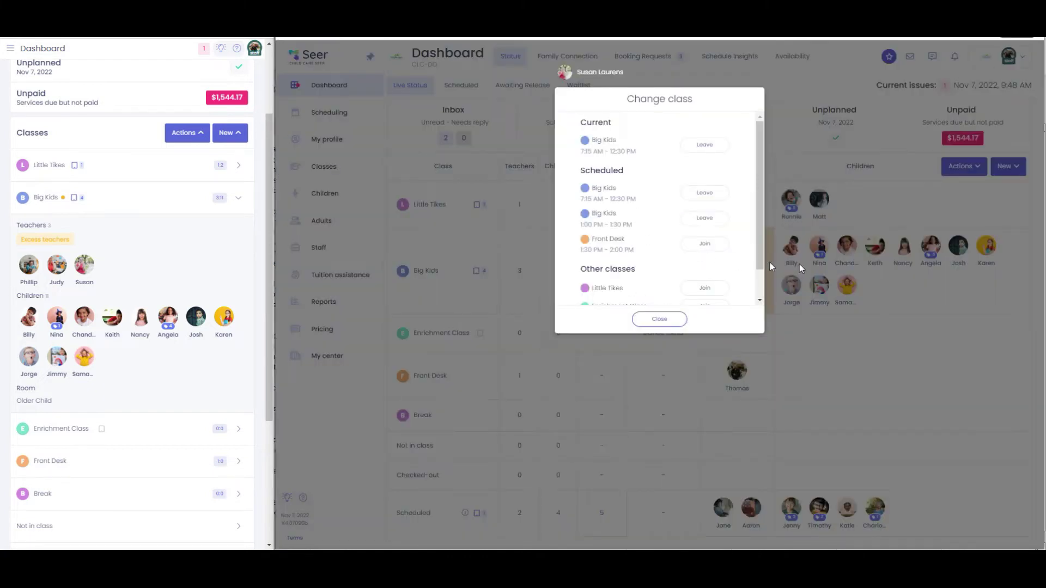
scroll(763, 242, "down", 2)
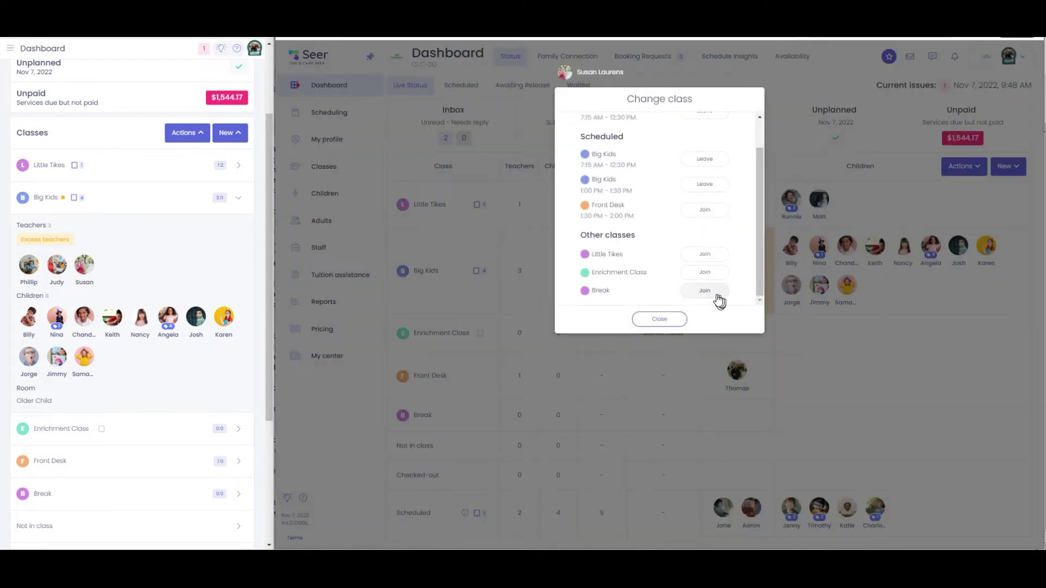
left_click(717, 295)
left_click(667, 320)
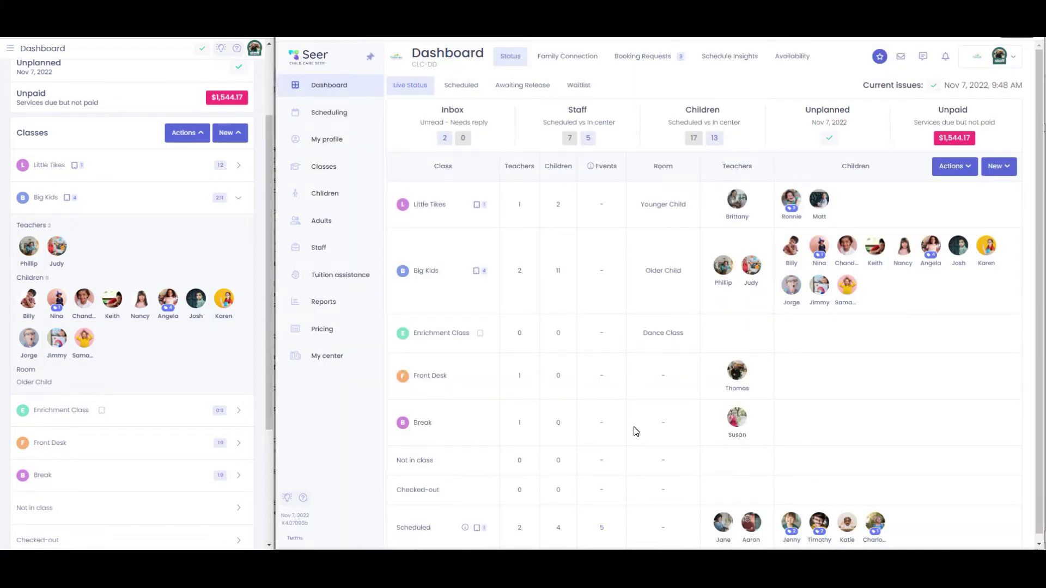
scroll(189, 232, "up", 2)
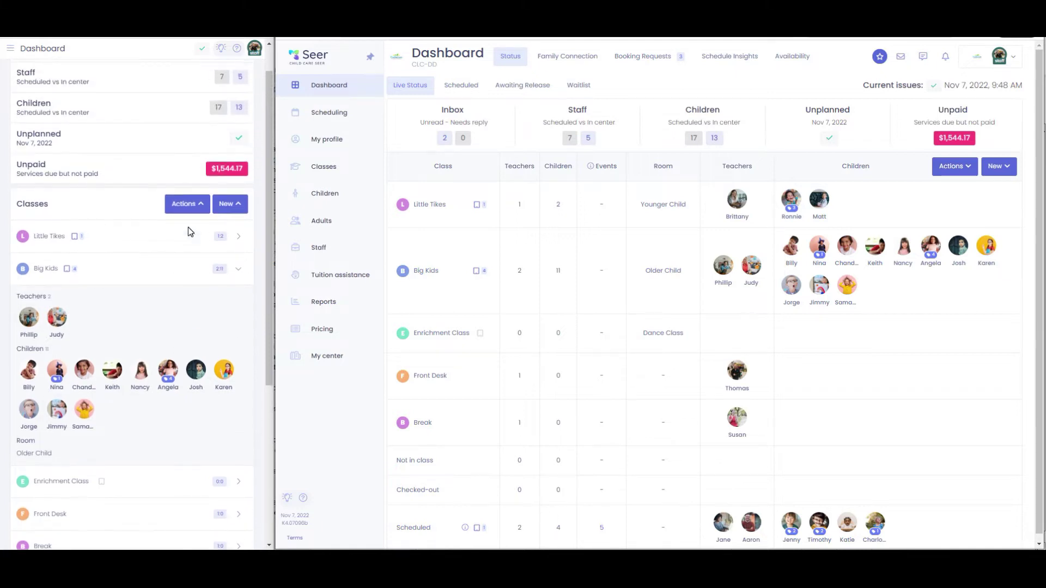
scroll(190, 232, "up", 1)
left_click(238, 307)
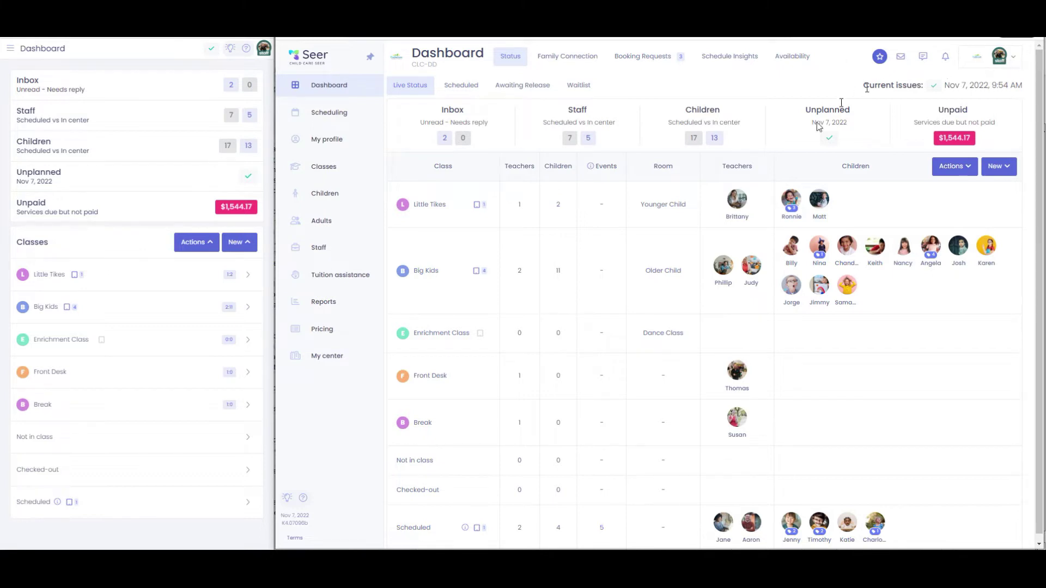
left_click(1013, 61)
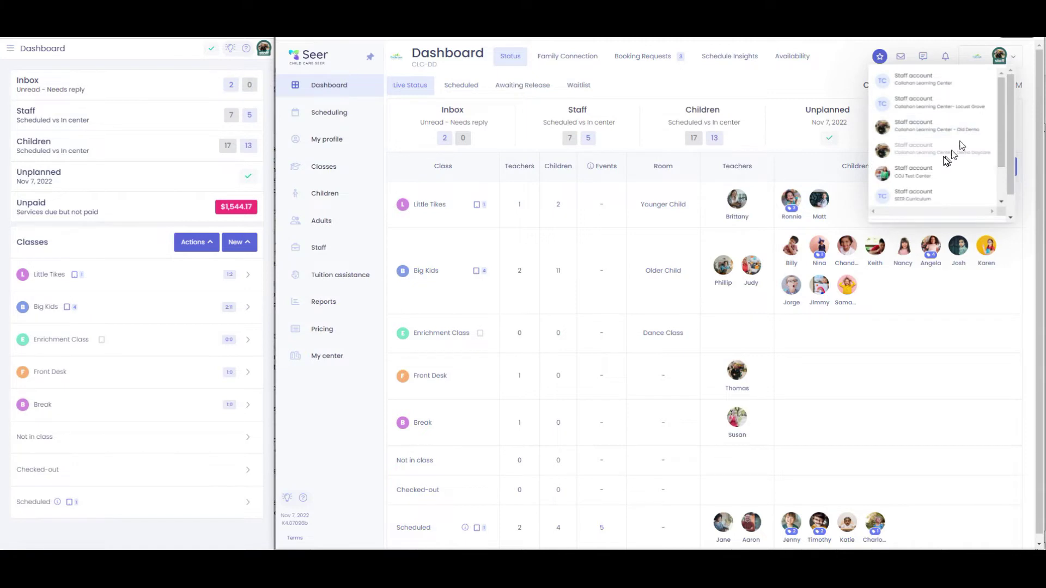
left_click(911, 175)
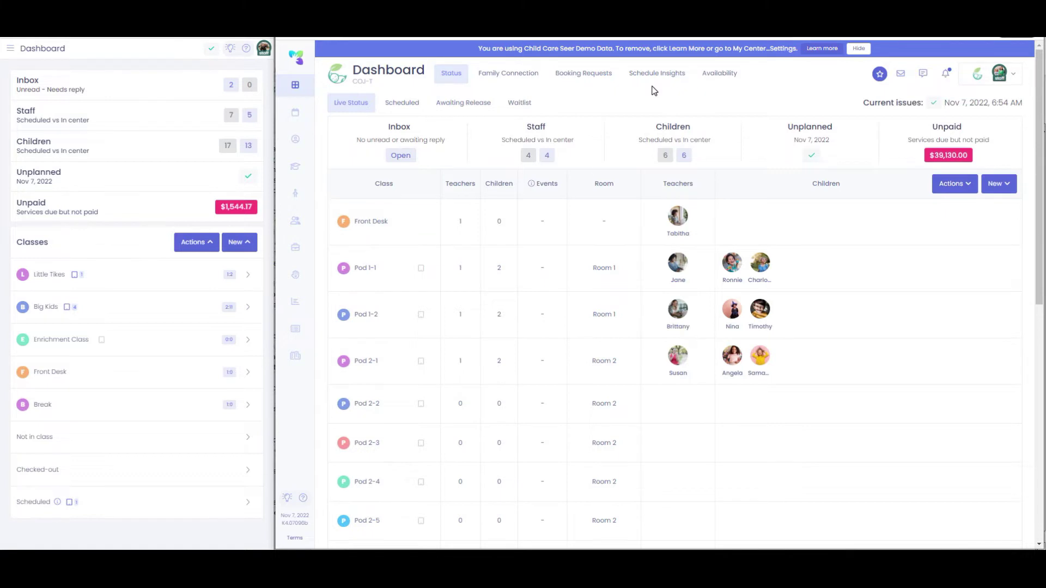
left_click(1014, 79)
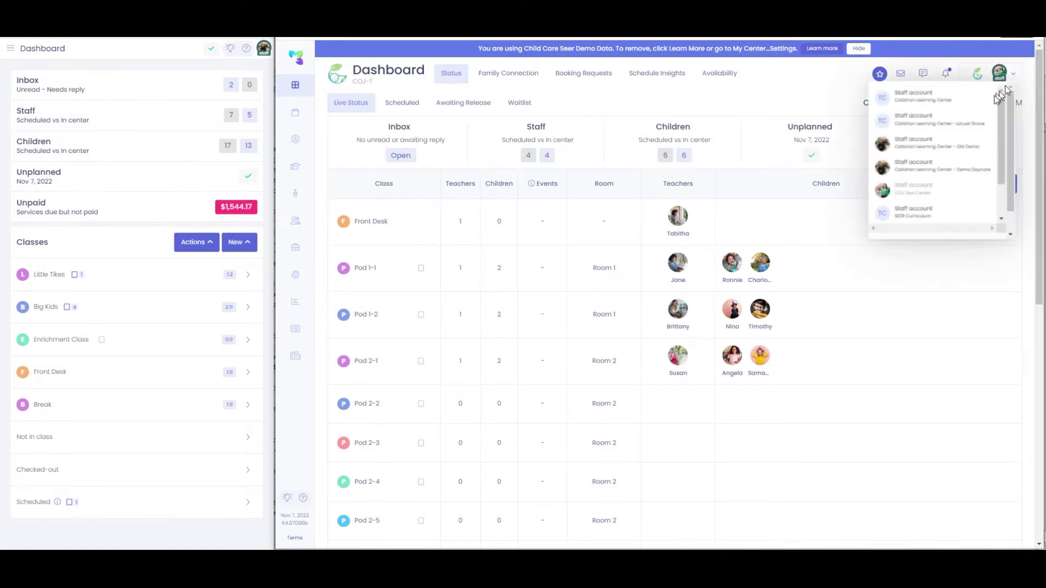
scroll(925, 187, "down", 1)
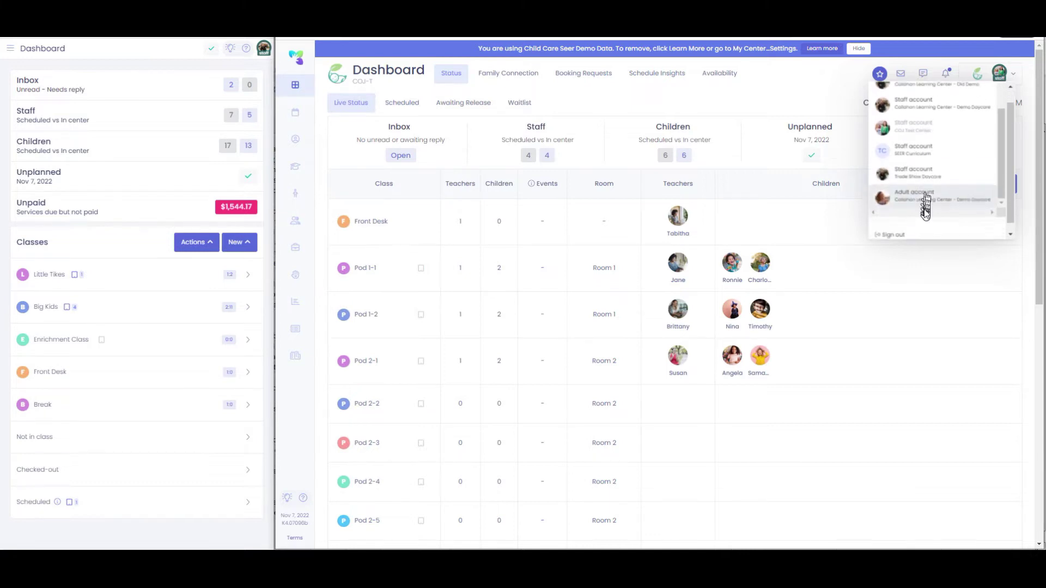
left_click(923, 193)
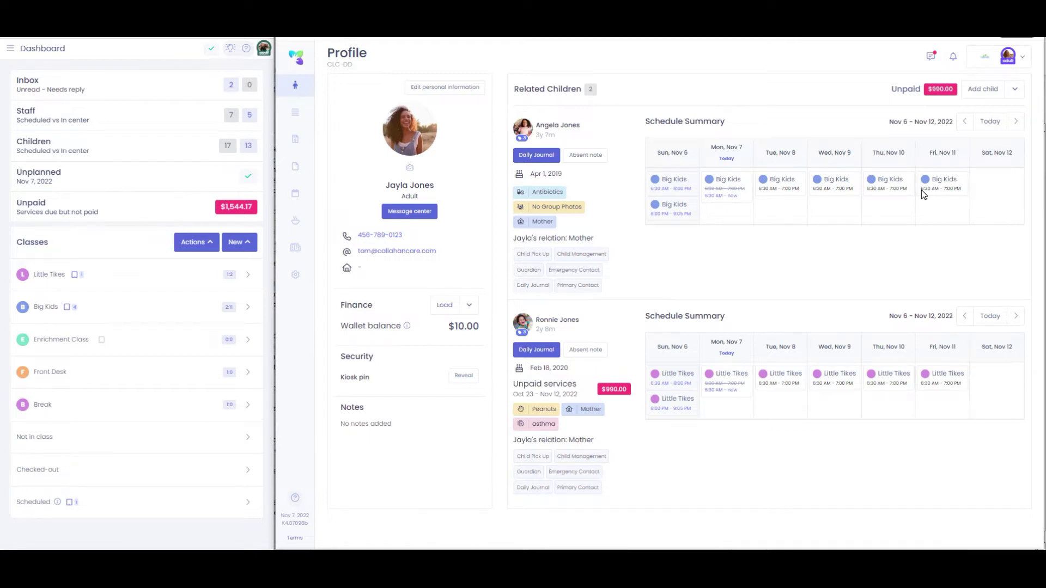
left_click(264, 48)
left_click(64, 486)
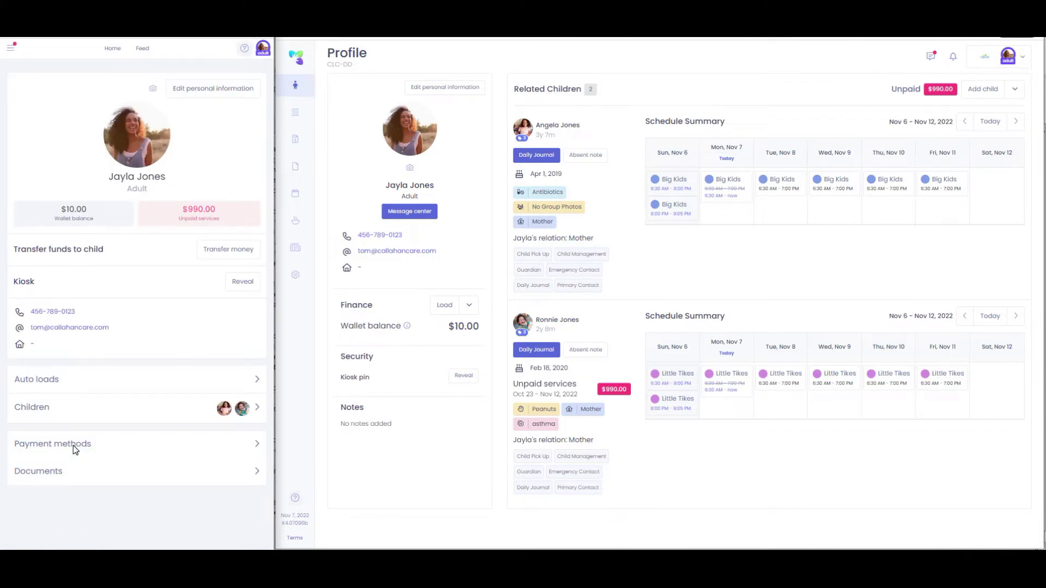
left_click(264, 49)
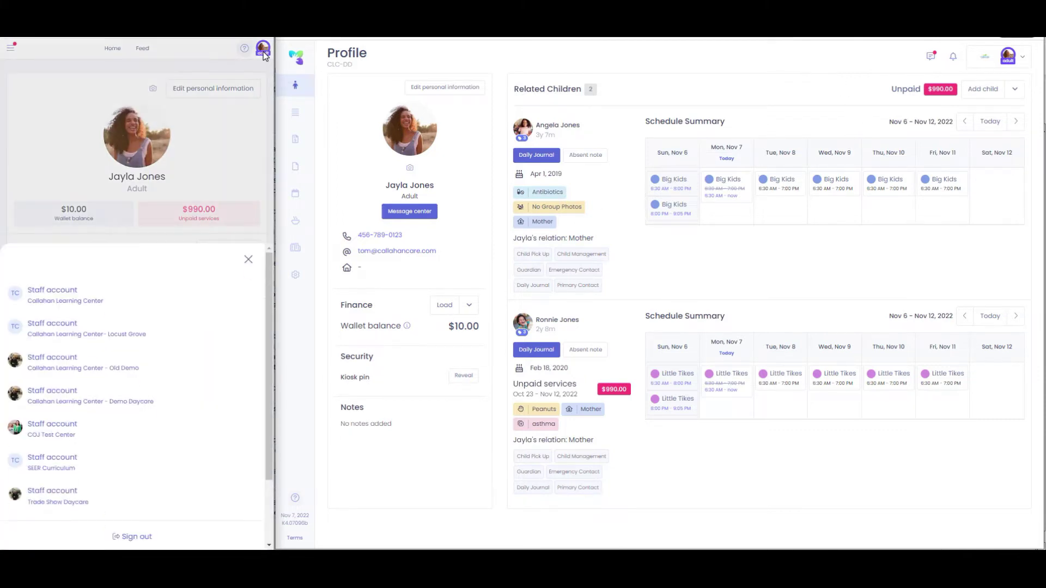
left_click(64, 409)
left_click(1024, 58)
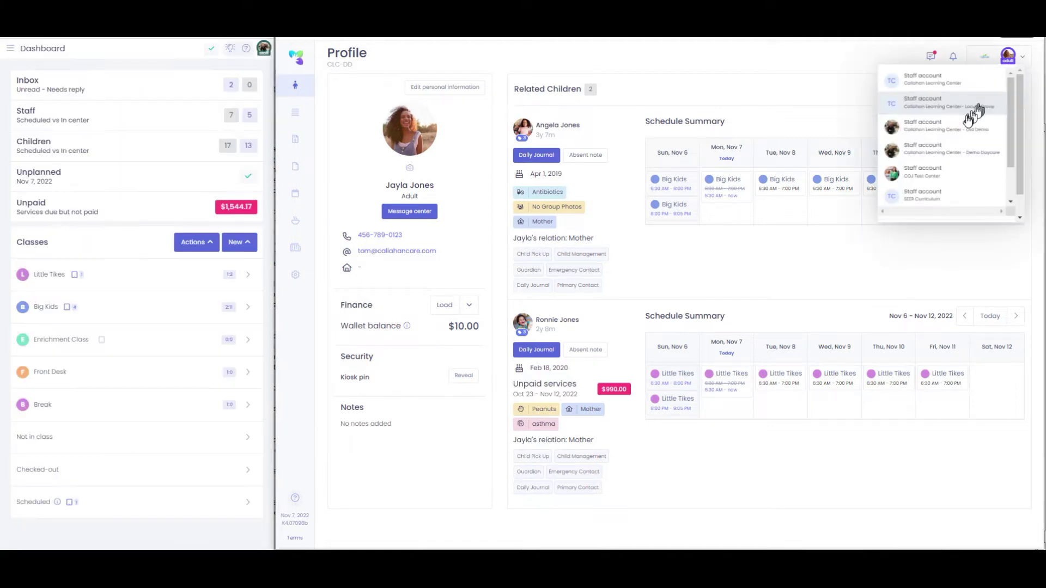
left_click(940, 157)
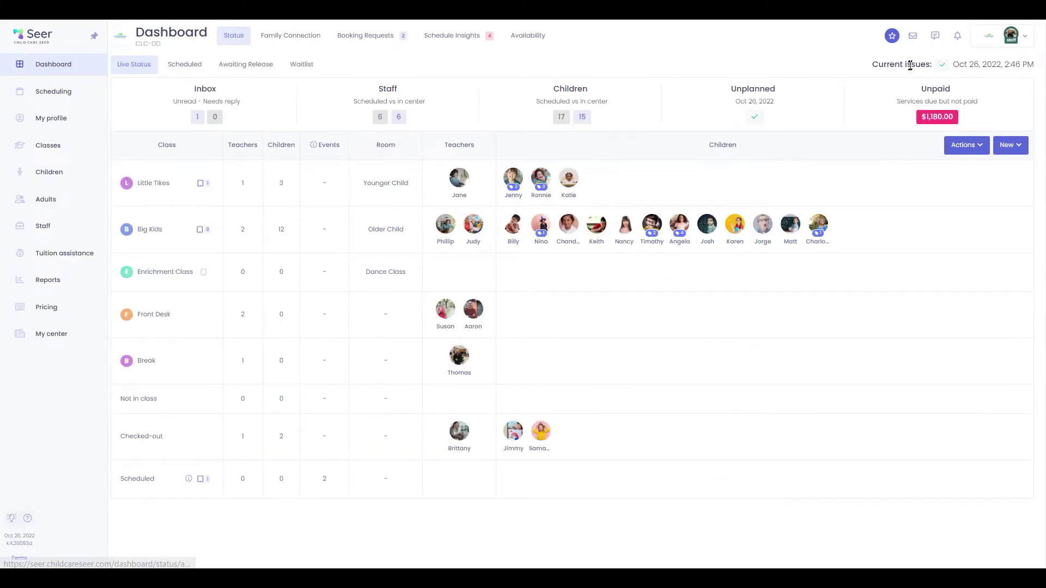
Step through all six dashboard tour steps to the end and dismiss the end-of-tour message
left_click(892, 36)
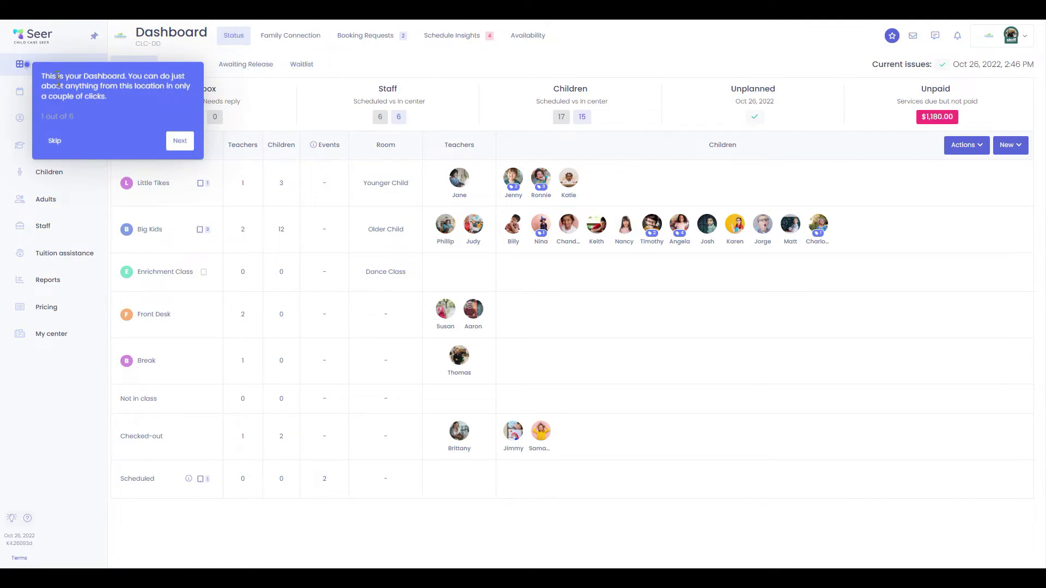
left_click(176, 140)
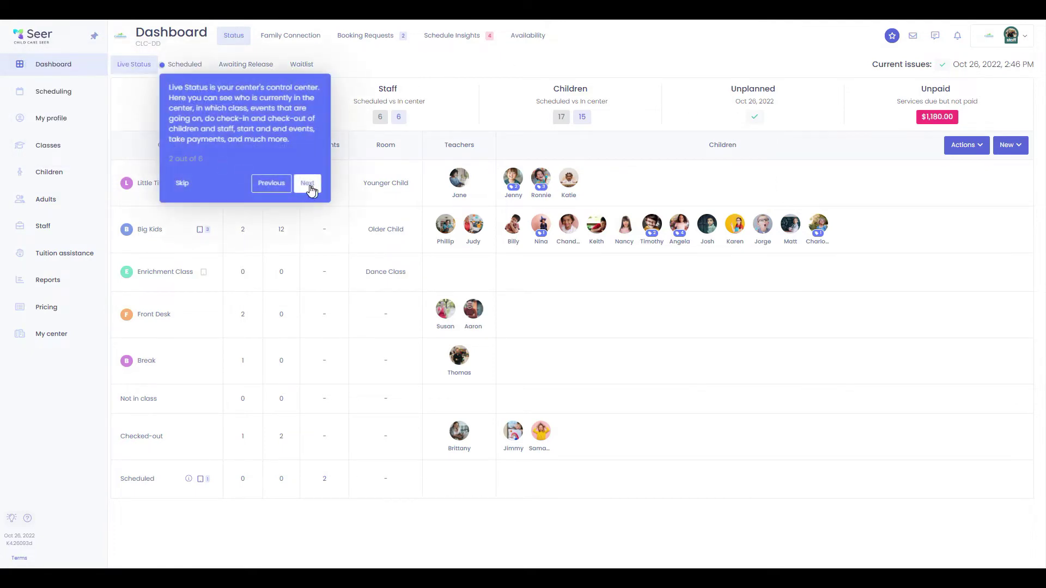
left_click(307, 183)
left_click(841, 145)
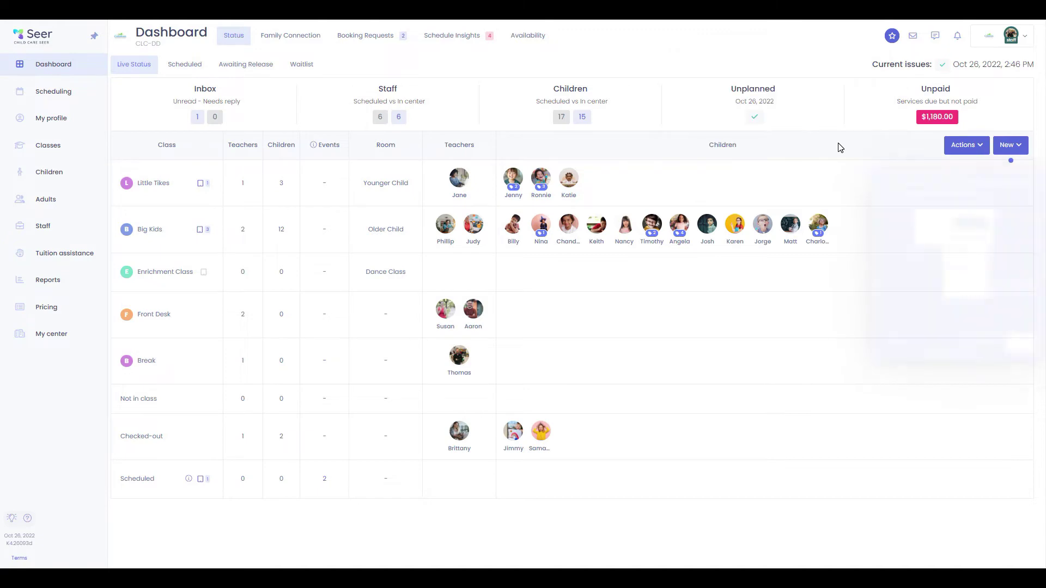
left_click(1016, 348)
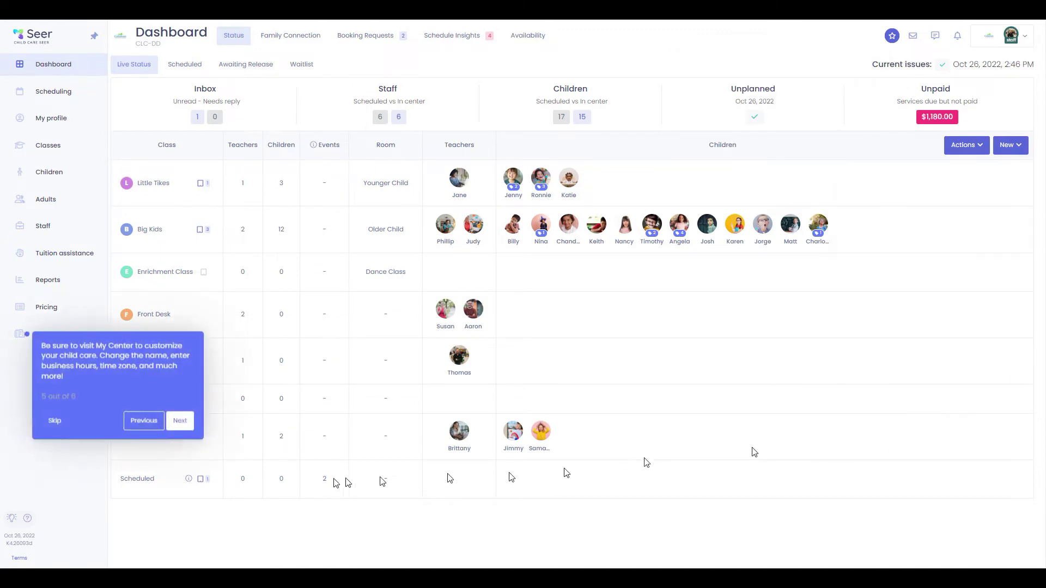
left_click(181, 421)
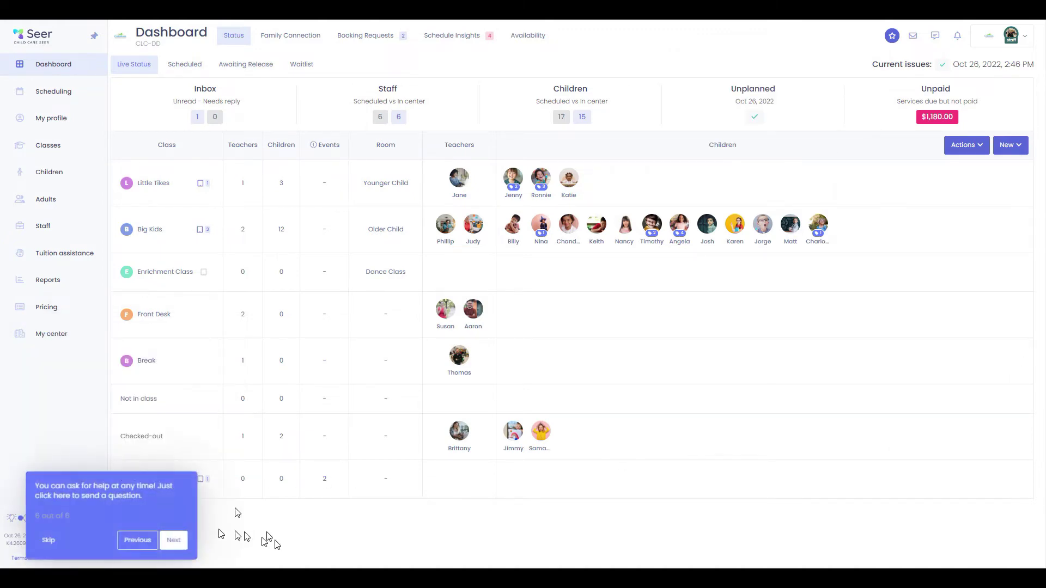
left_click(174, 541)
left_click(740, 105)
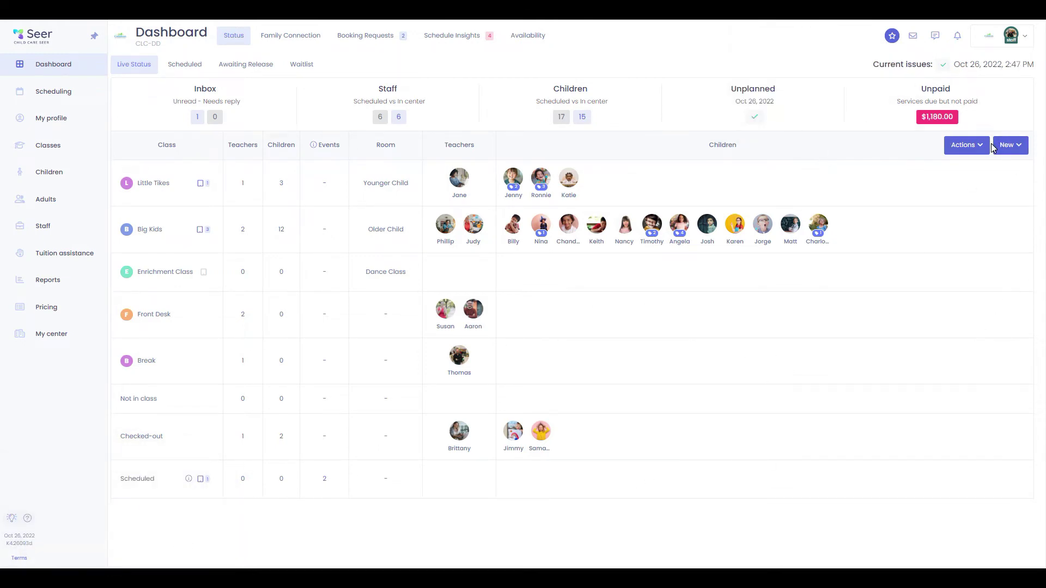
Start a Playground event for the Big Kids class at the default 2:47 pm time
left_click(986, 145)
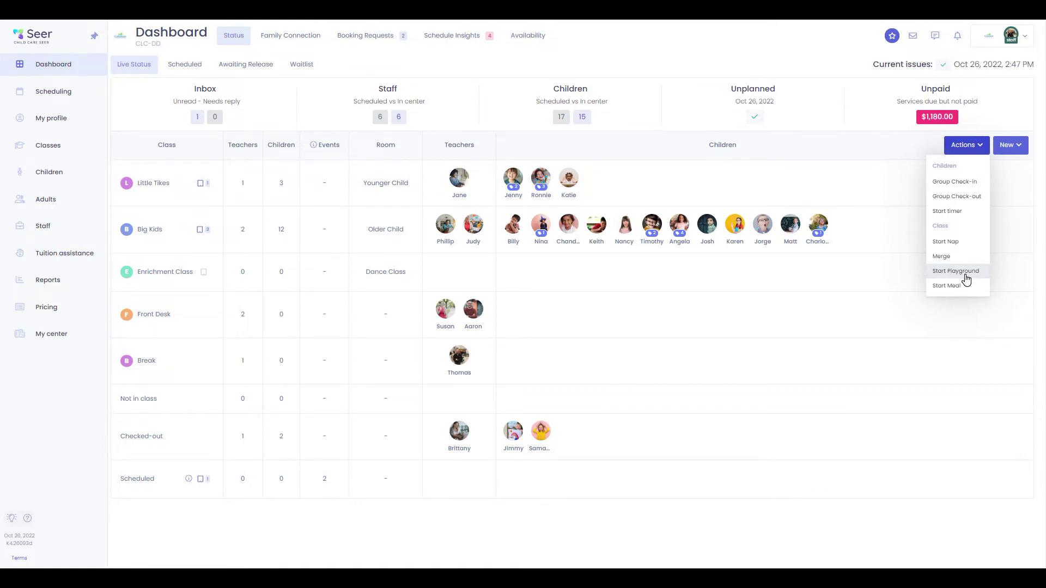
left_click(966, 276)
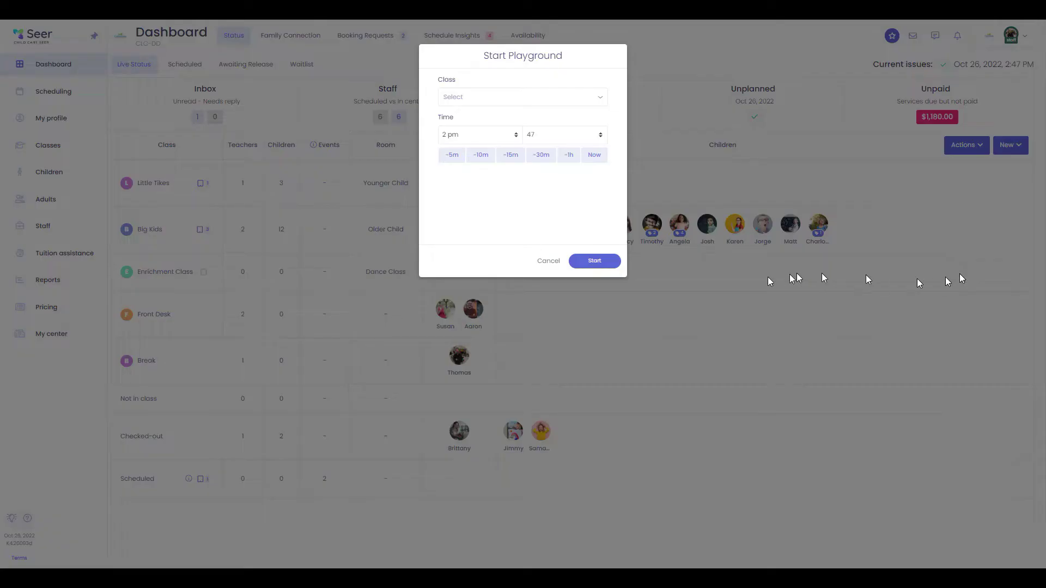
left_click(550, 99)
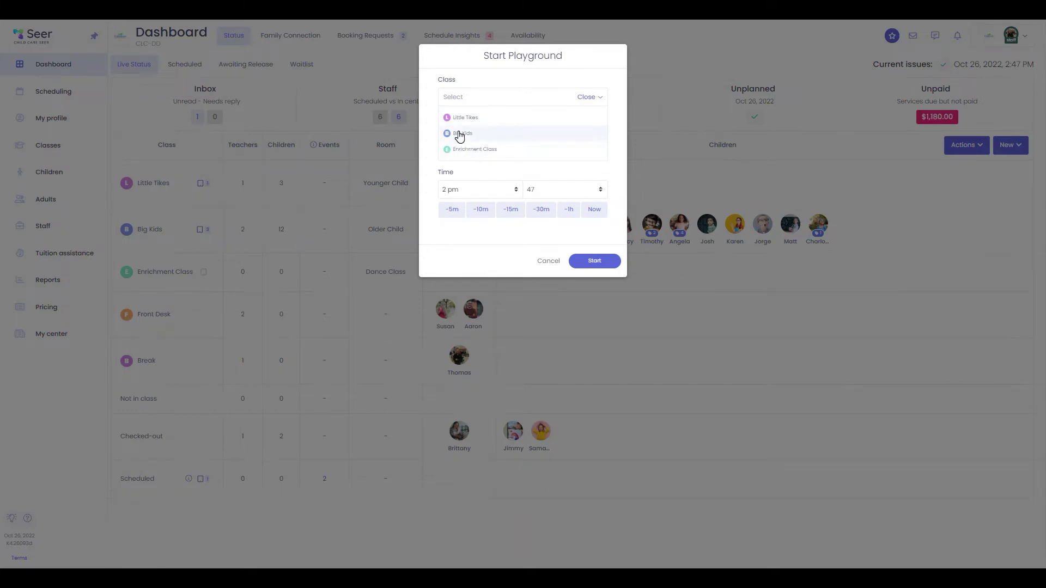
left_click(461, 133)
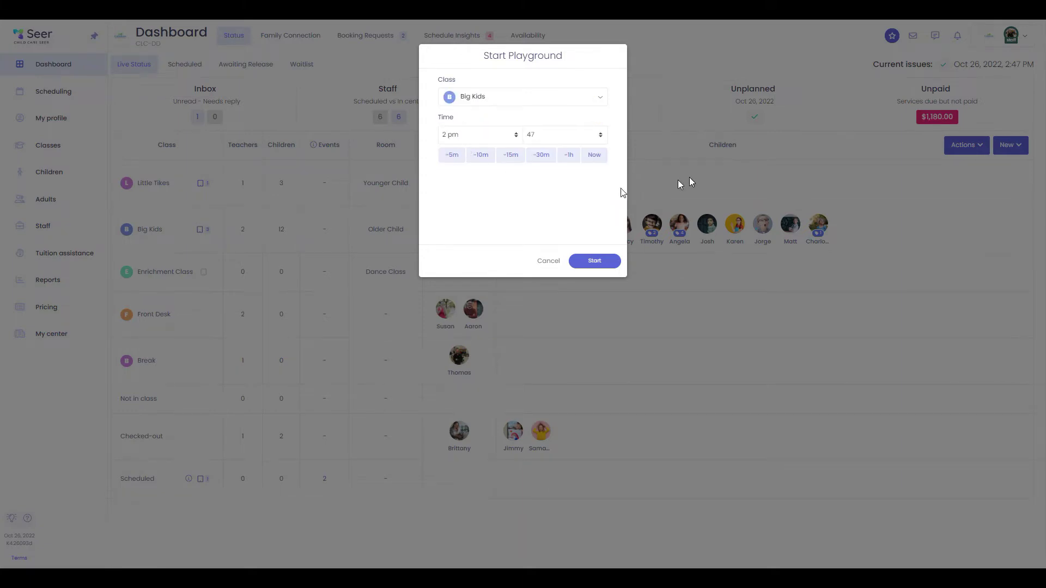
left_click(593, 262)
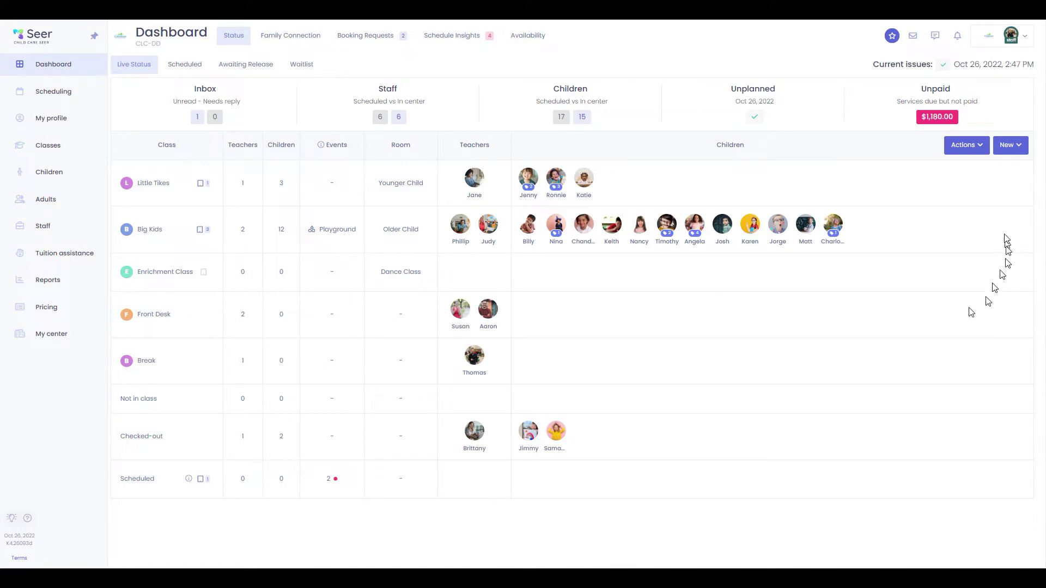
Look over the New menu's record types, then show the Family Connection Happenings list
left_click(1010, 146)
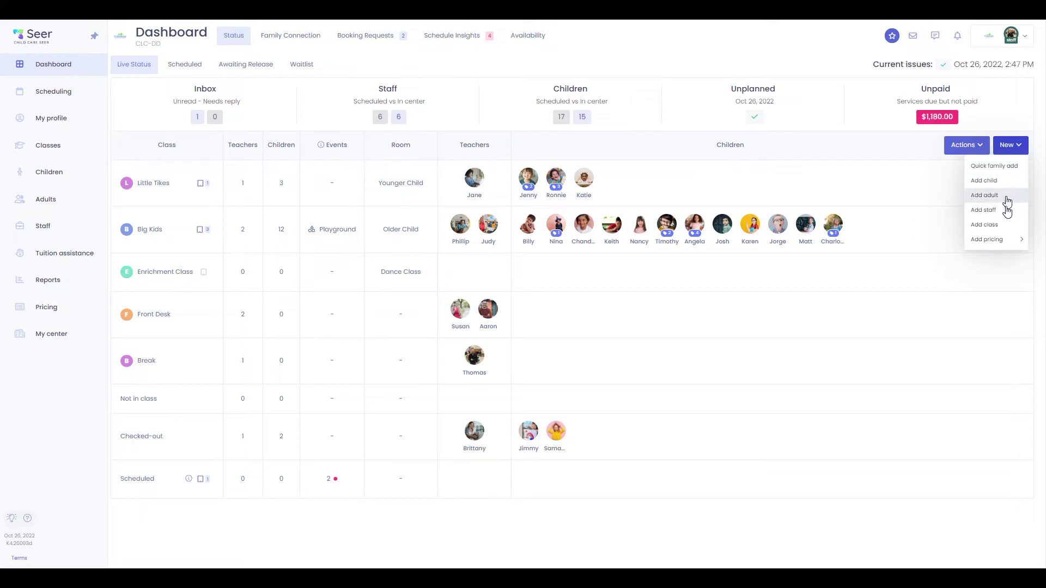
mouse_move(1008, 240)
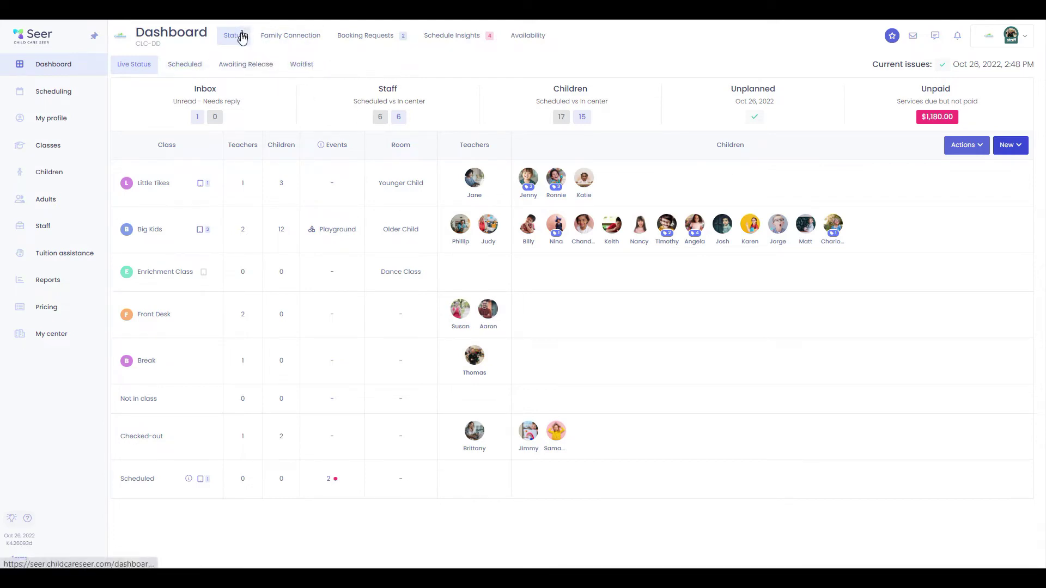
left_click(309, 38)
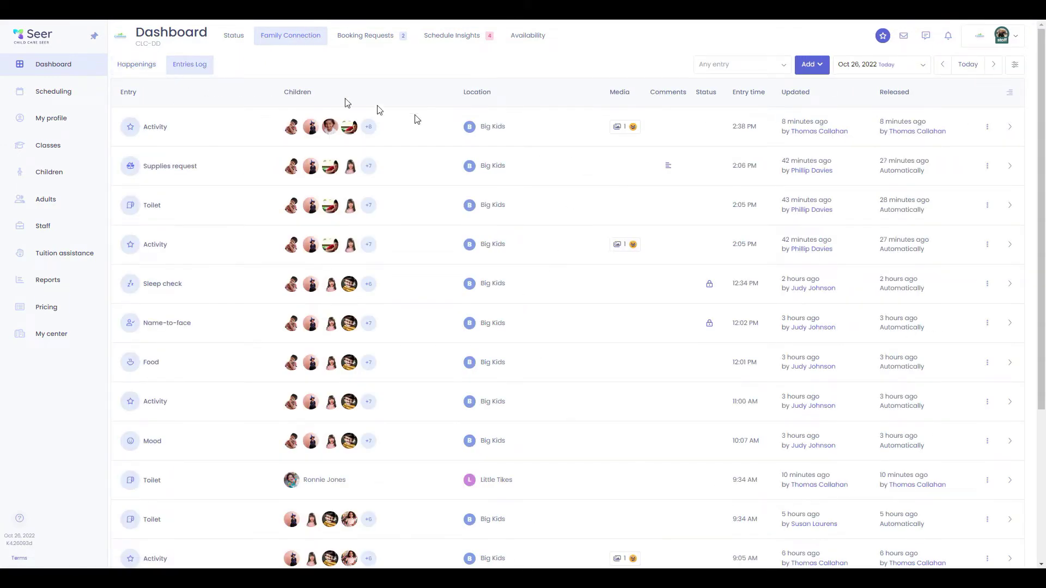
left_click(134, 69)
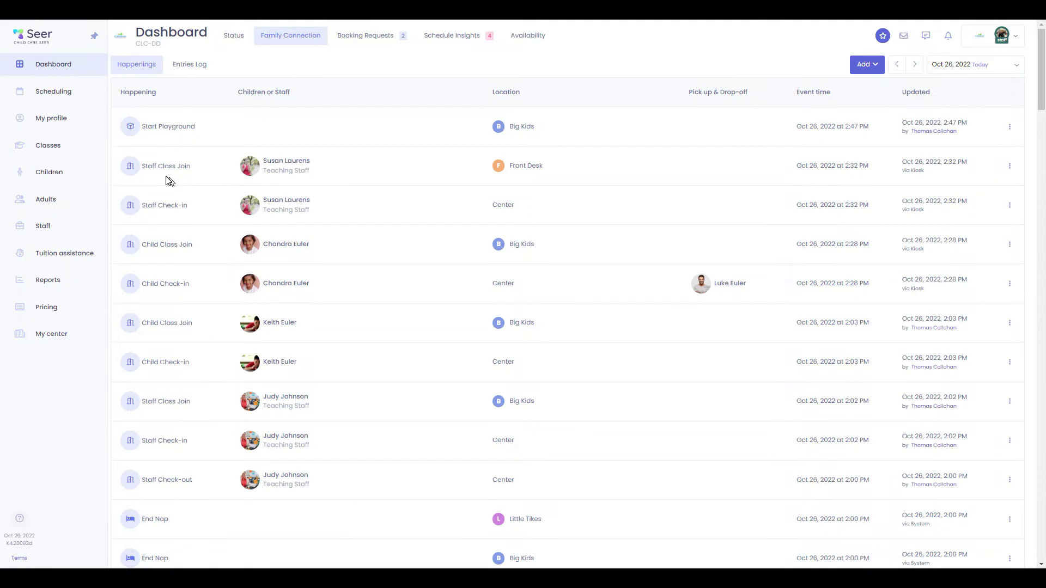
Review the first pending 4 h 20 min visit request, expanding its Big Kids staffing warning and full-screen schedule
left_click(377, 41)
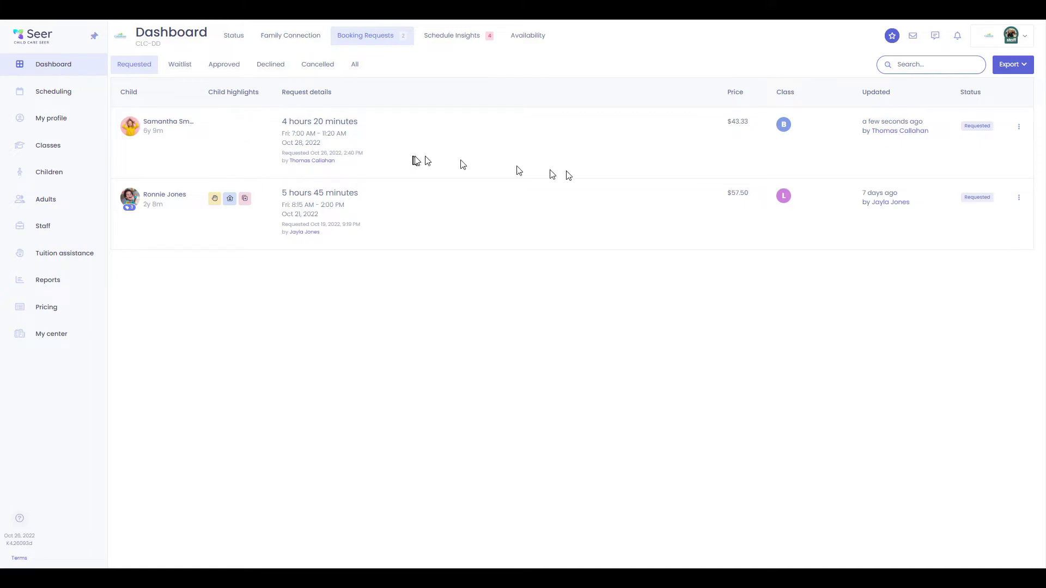
left_click(1020, 127)
left_click(1004, 146)
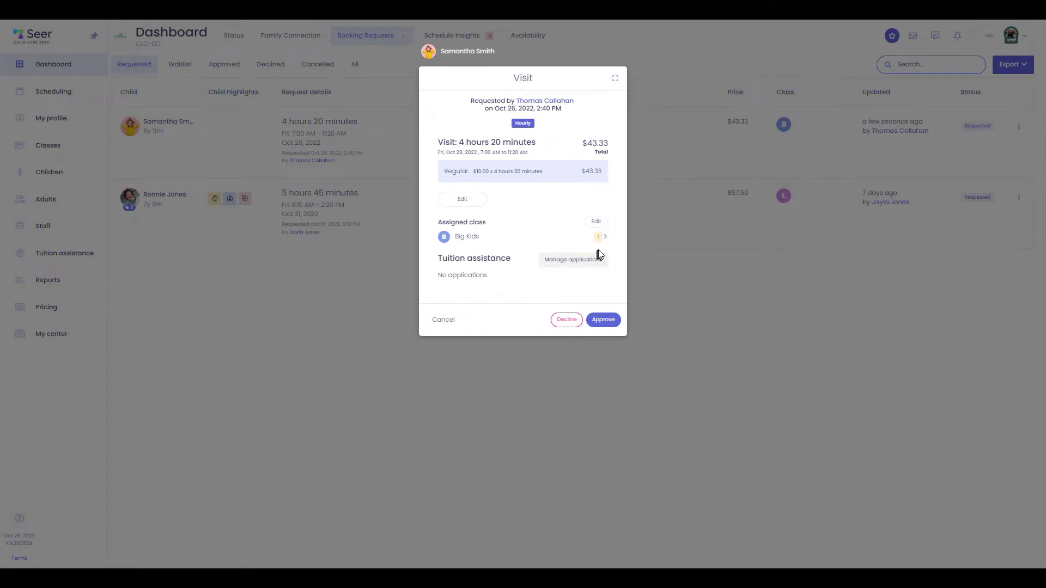
left_click(604, 237)
scroll(537, 248, "down", 1)
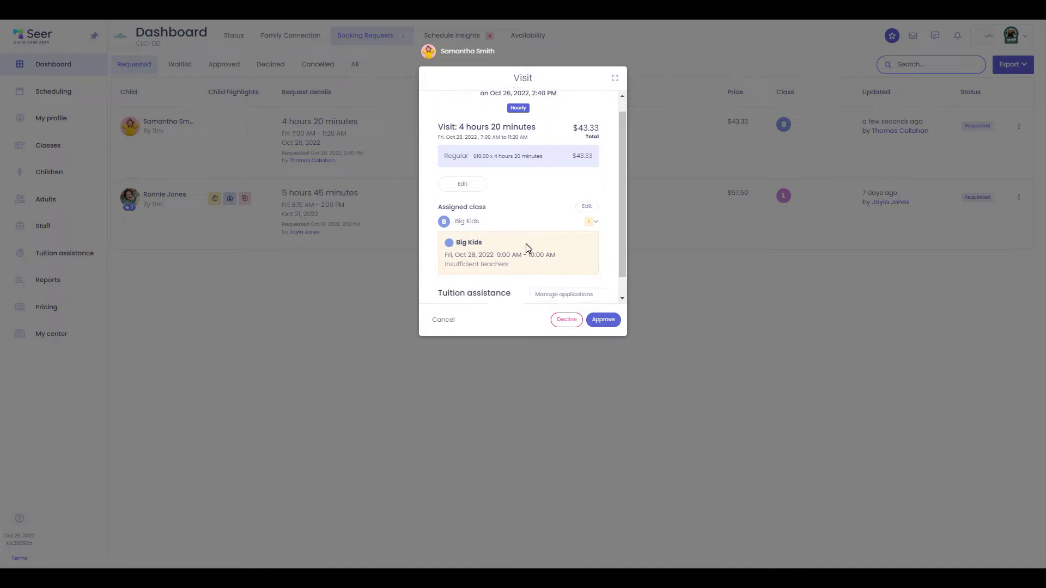
scroll(550, 229, "up", 2)
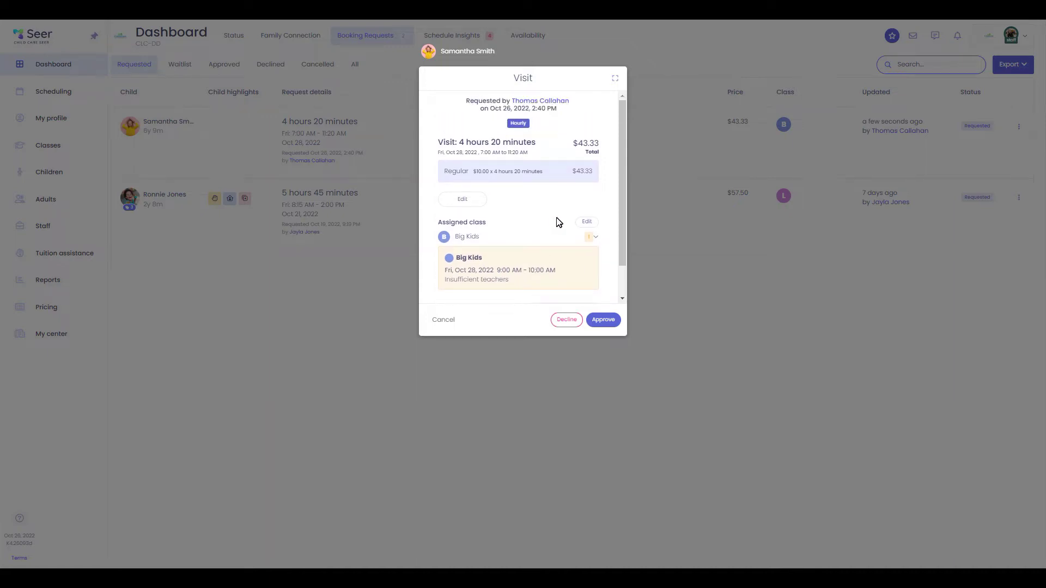
left_click(615, 78)
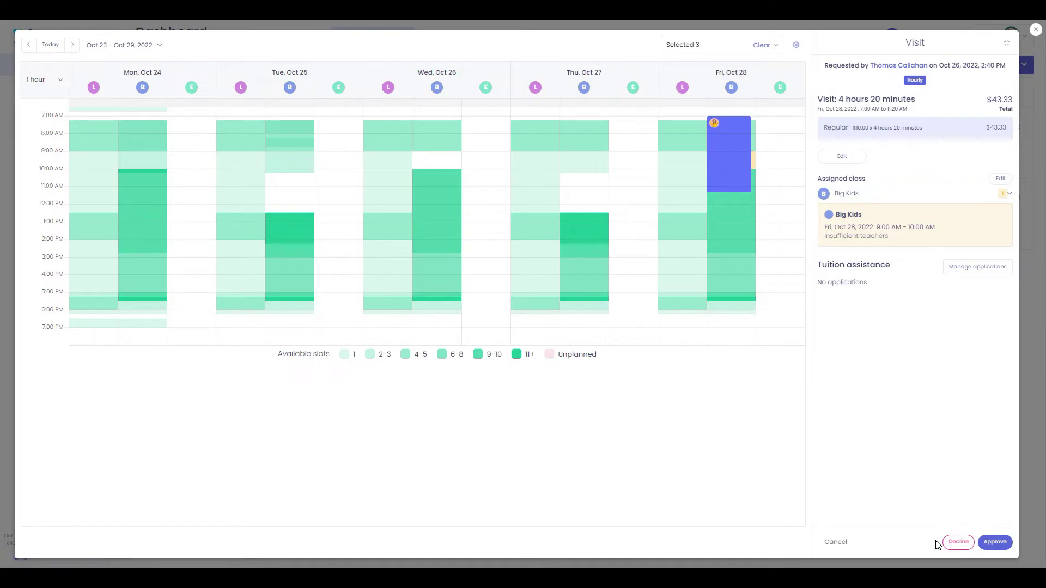
key("Escape")
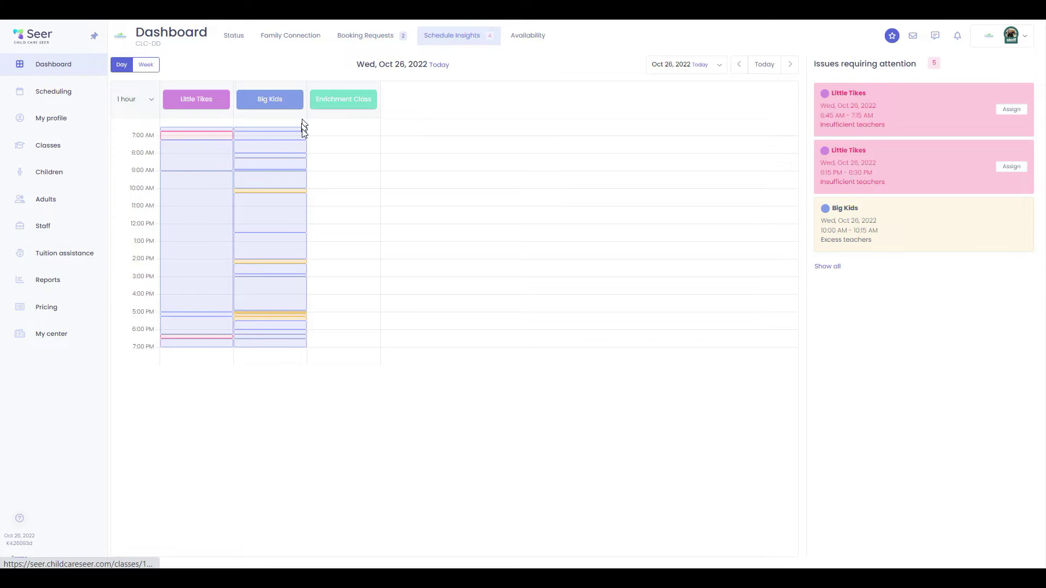
Switch Schedule Insights to the Oct 23–29 week and inspect the highlighted time blocks
left_click(146, 64)
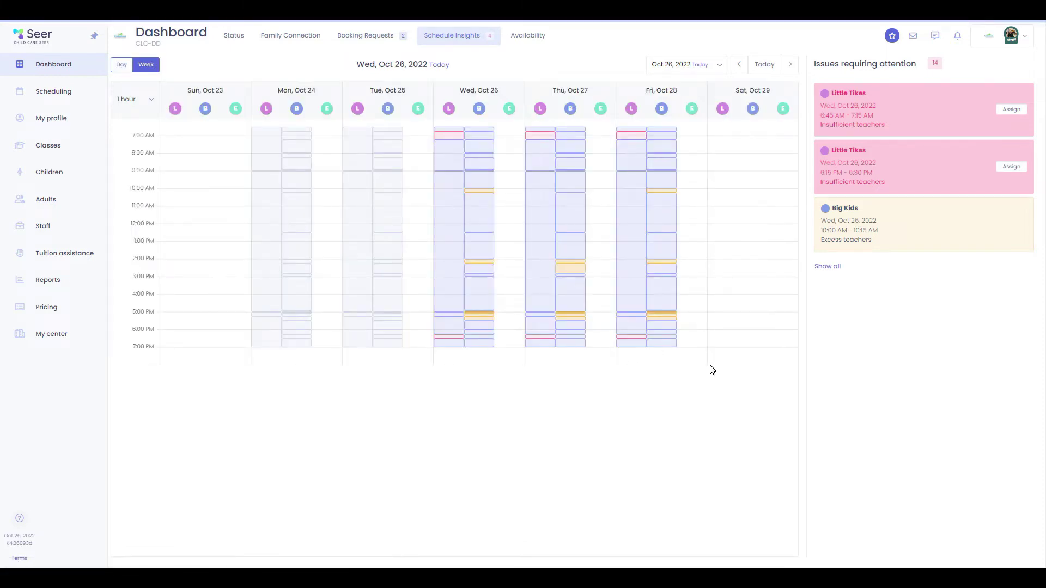
mouse_move(487, 306)
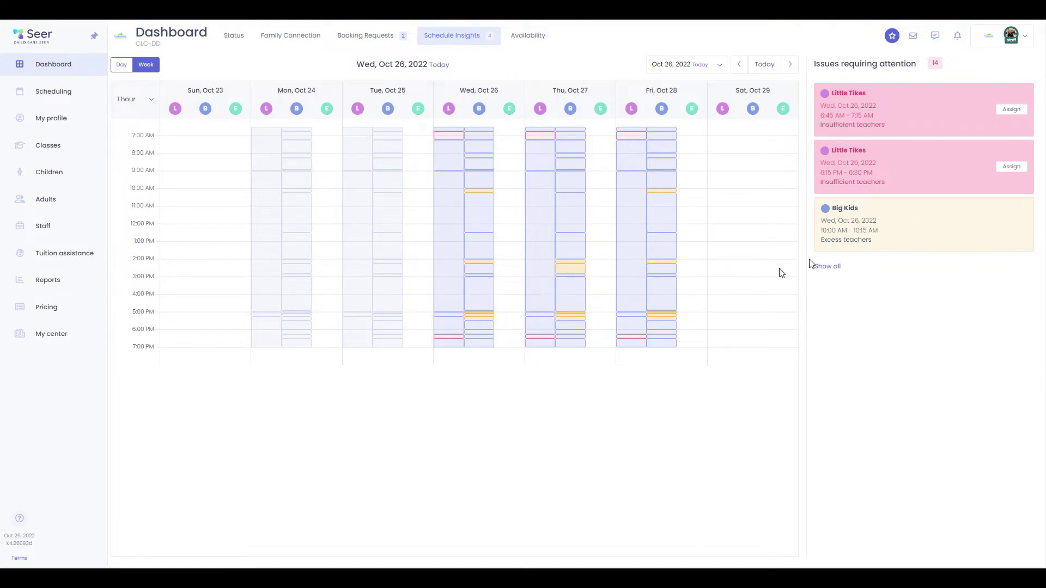
mouse_move(451, 339)
In available slots, start a Program enrollment for the child in Full Time Weekly, 3 days
left_click(528, 35)
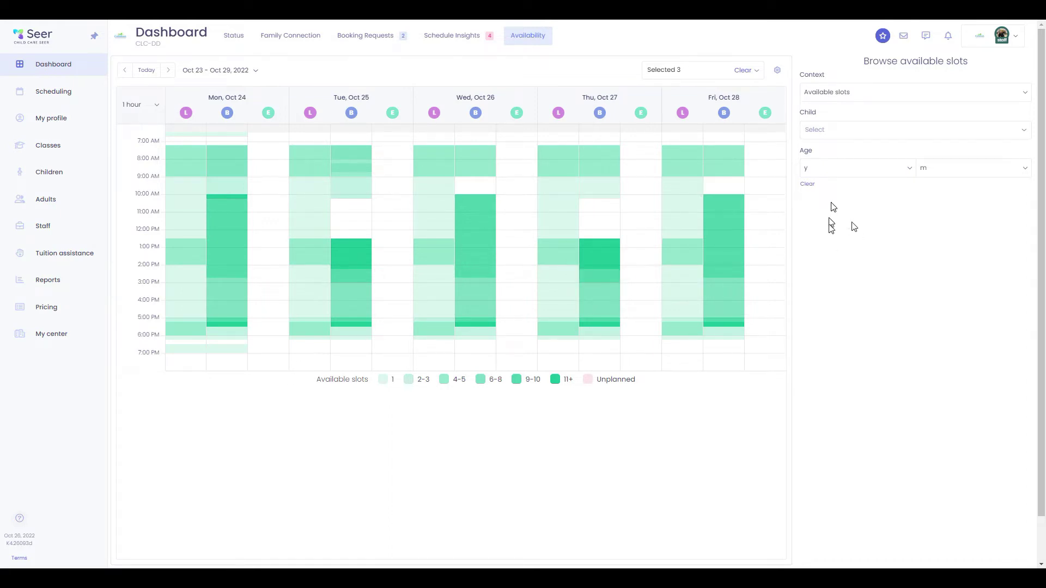
left_click(872, 93)
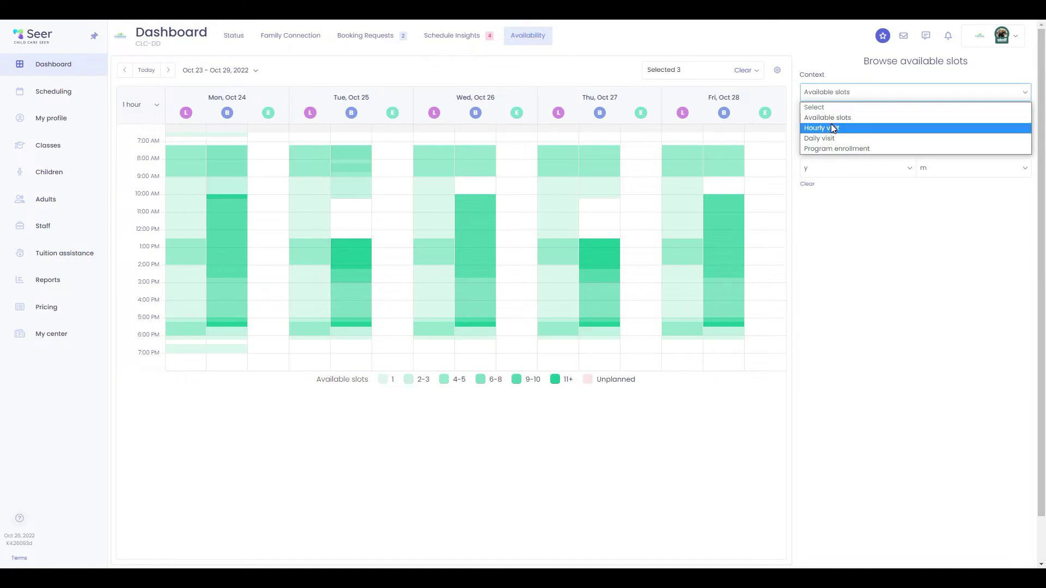
left_click(849, 147)
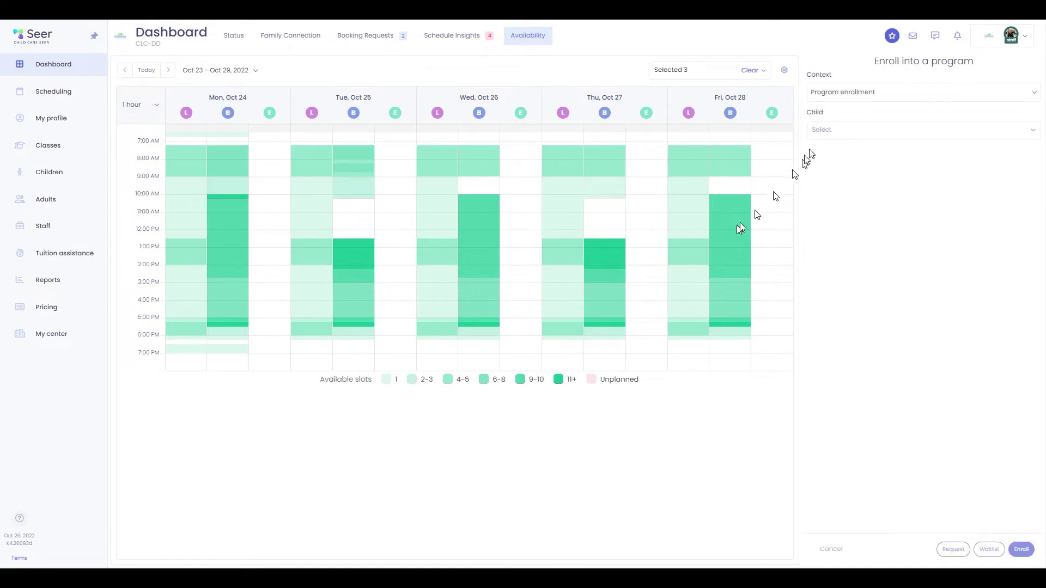
left_click(848, 136)
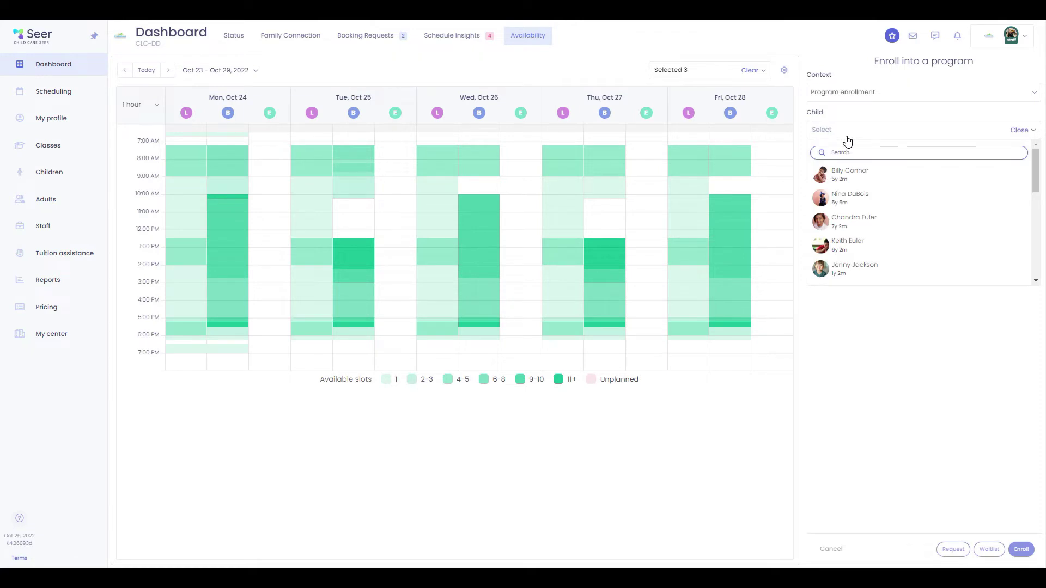
left_click(843, 243)
left_click(861, 221)
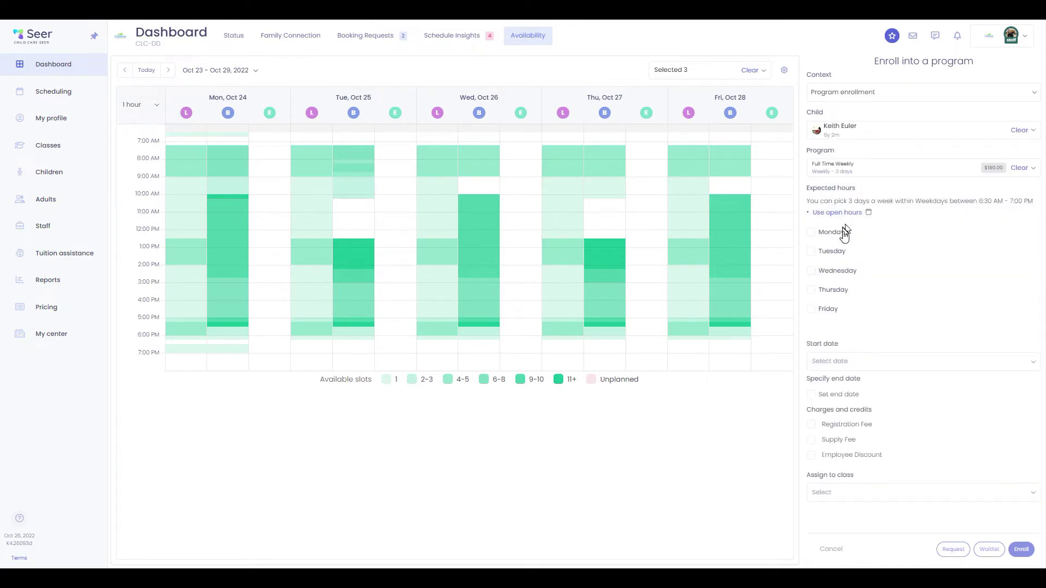
Set expected hours to Mon, Wed and Fri 7:40–10:15 AM, starting Oct 24, 2022
left_click(830, 234)
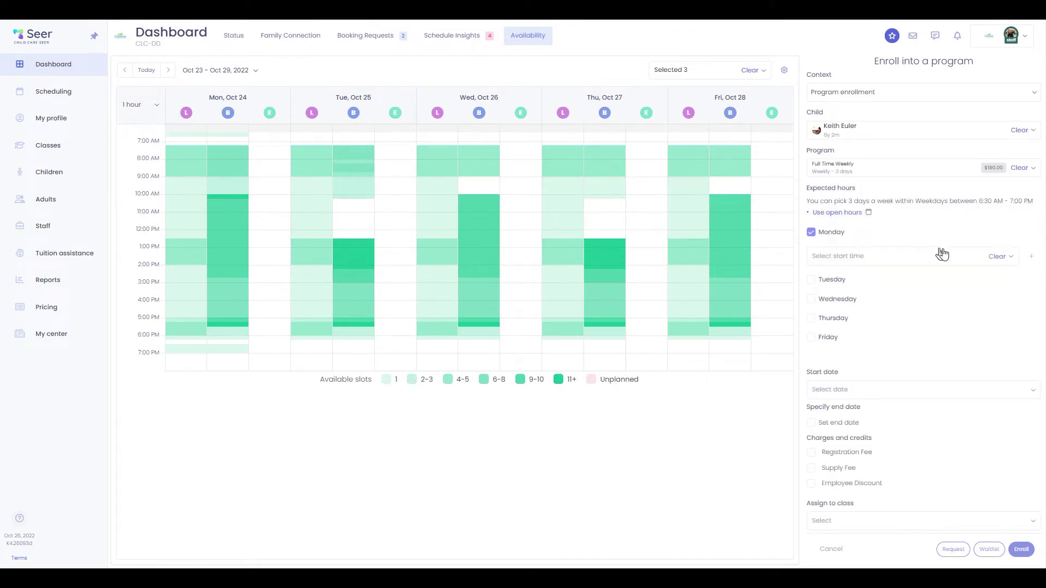
left_click(834, 255)
left_click(882, 192)
left_click(935, 214)
left_click(934, 192)
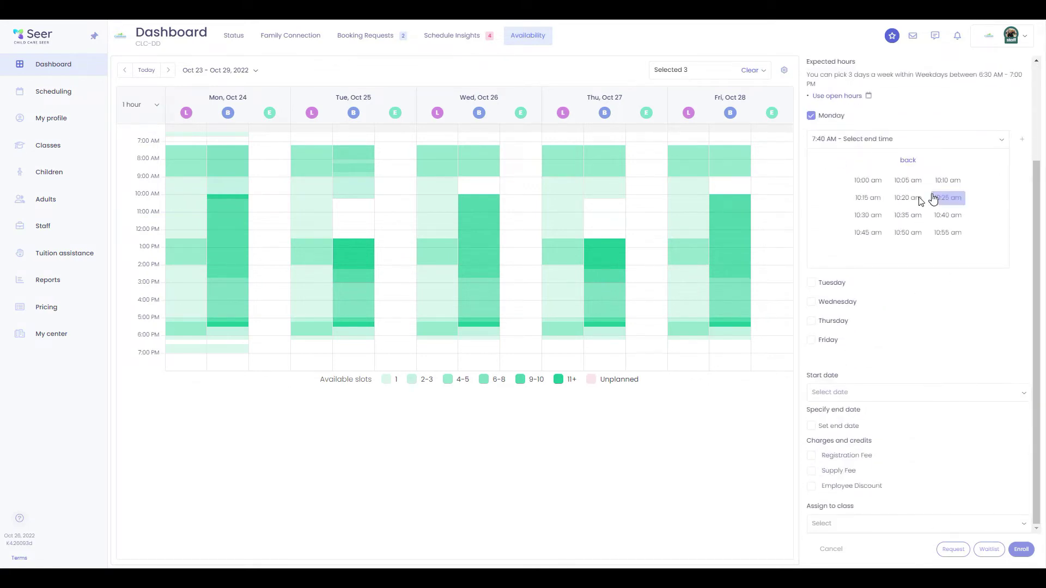
left_click(870, 204)
left_click(815, 292)
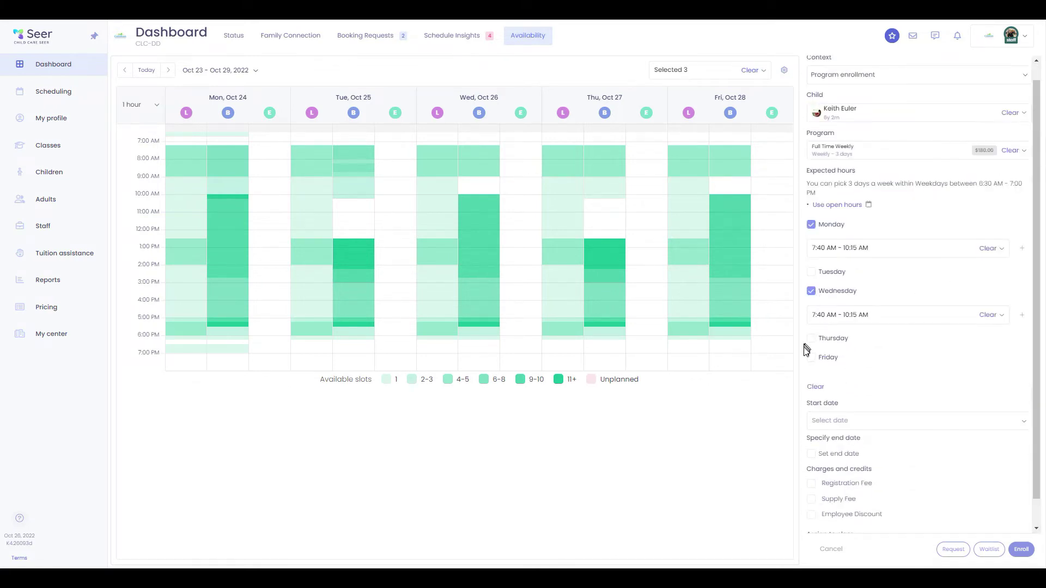
left_click(811, 357)
left_click(836, 447)
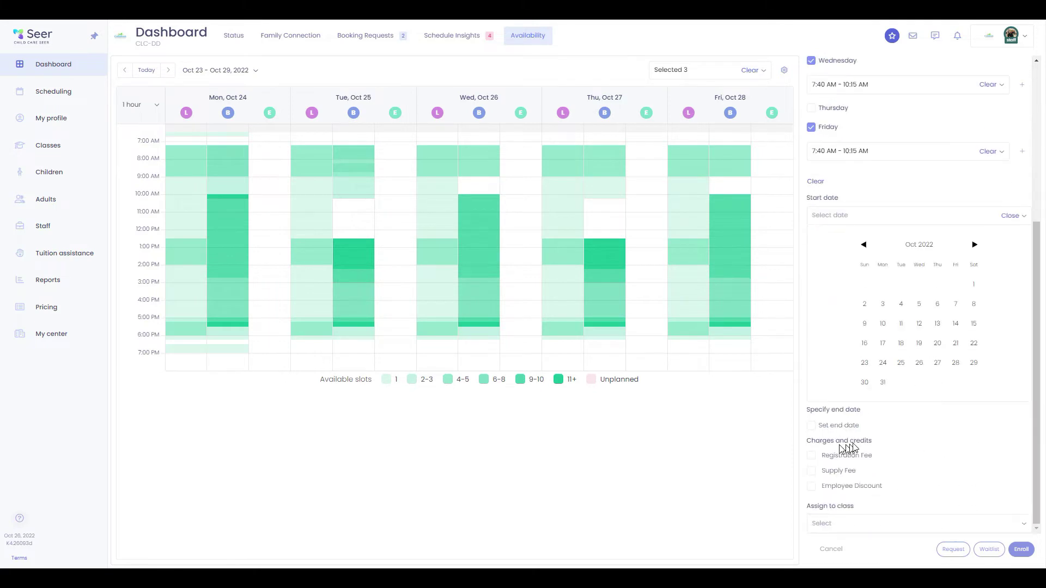
left_click(877, 358)
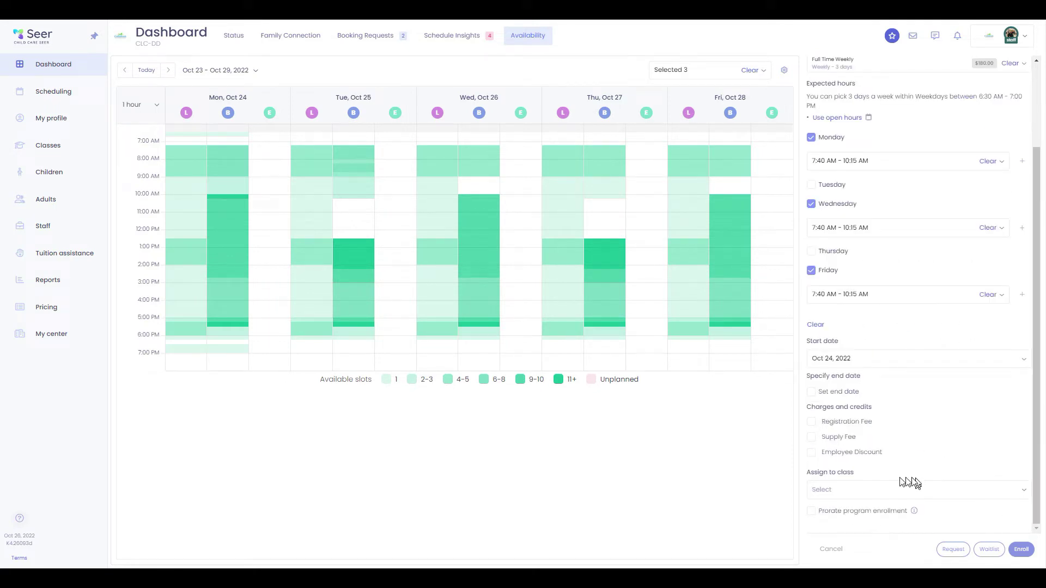
Enroll into Big Kids and waitlist the $180.00 Full Time Weekly, 3 days request, then go to Dashboard
scroll(917, 380, "up", 3)
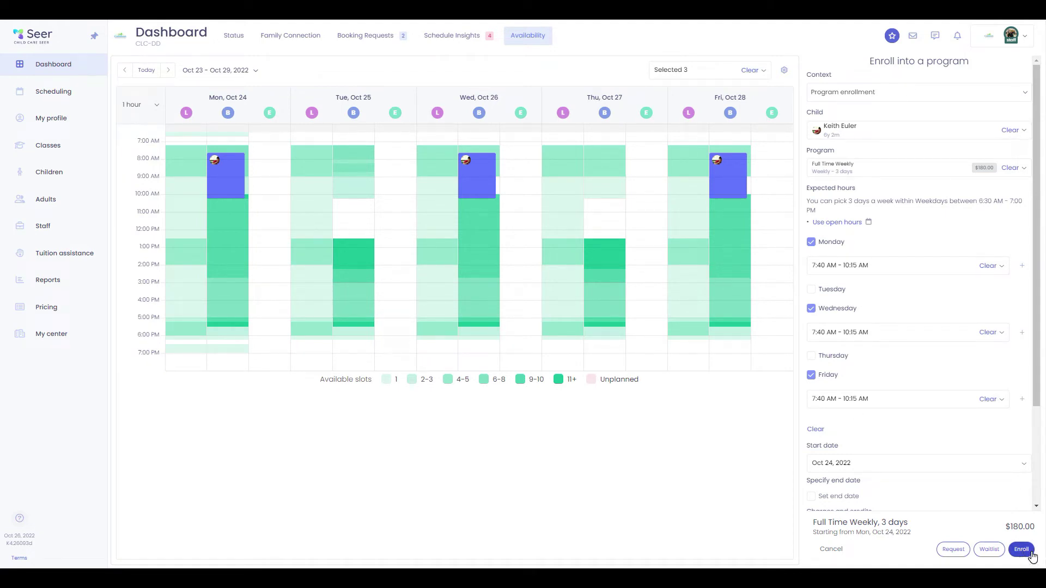
left_click(988, 551)
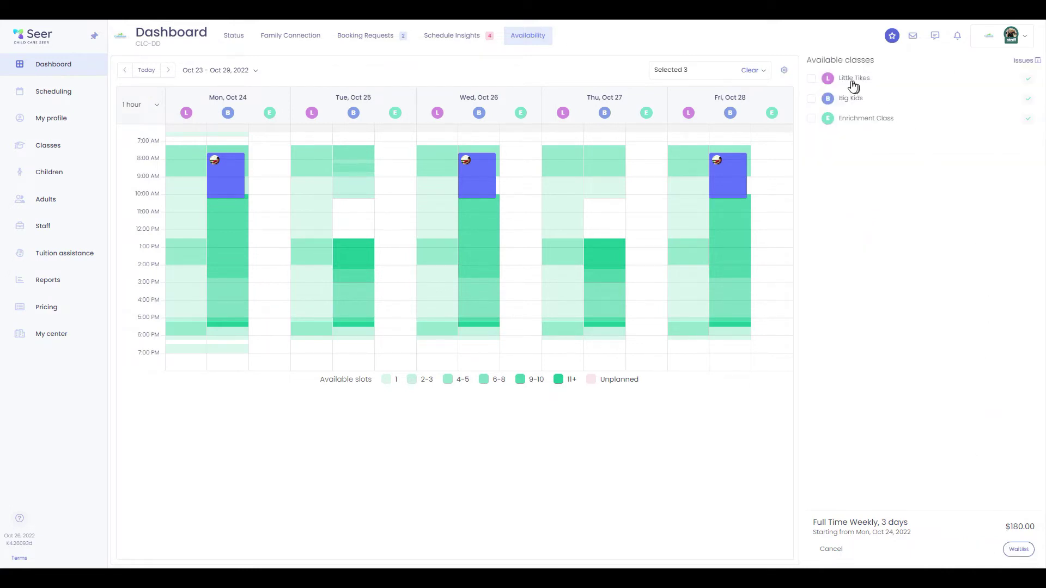
left_click(811, 102)
left_click(1018, 549)
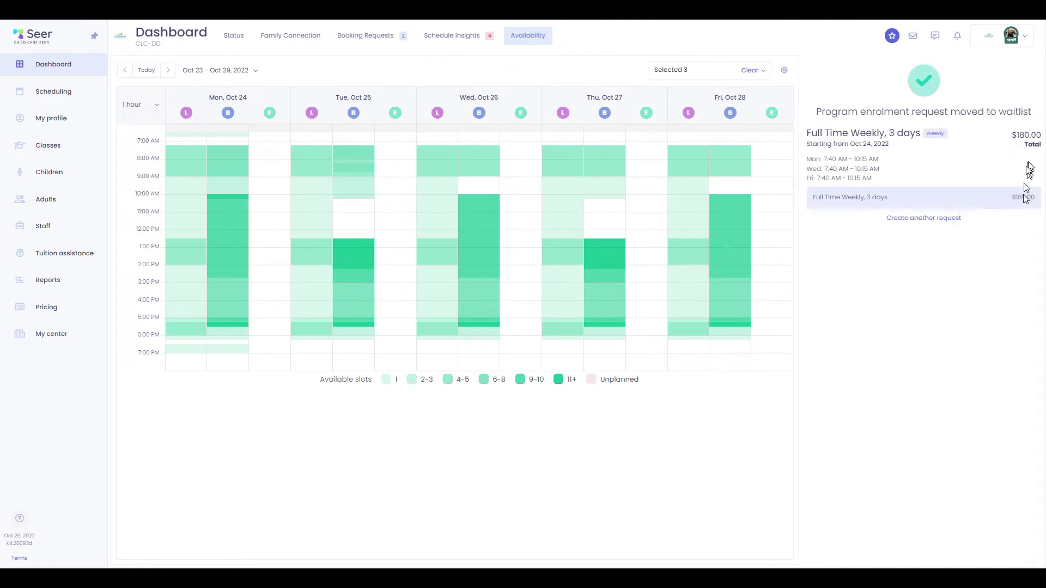
left_click(71, 68)
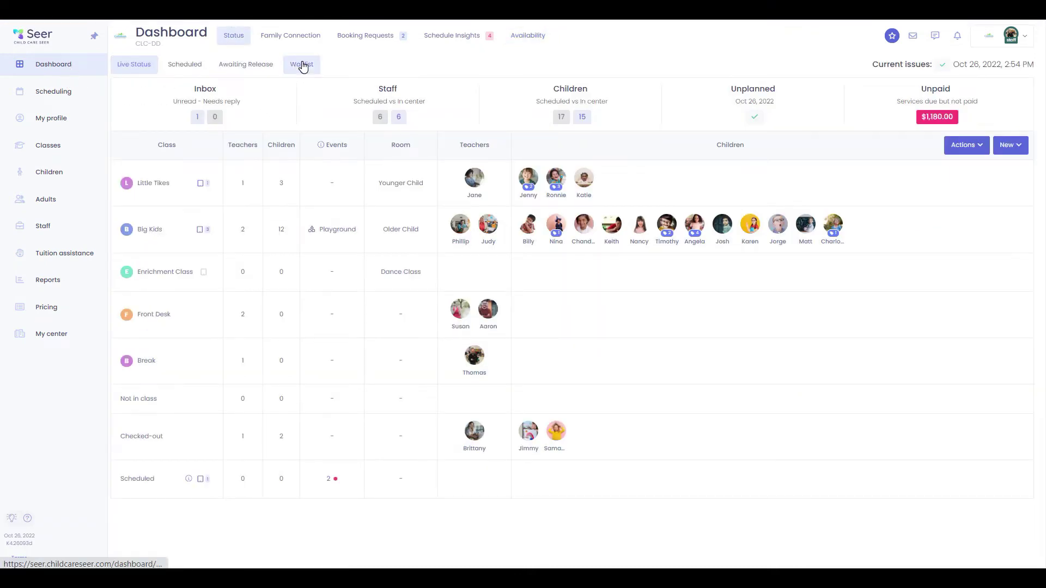
left_click(303, 67)
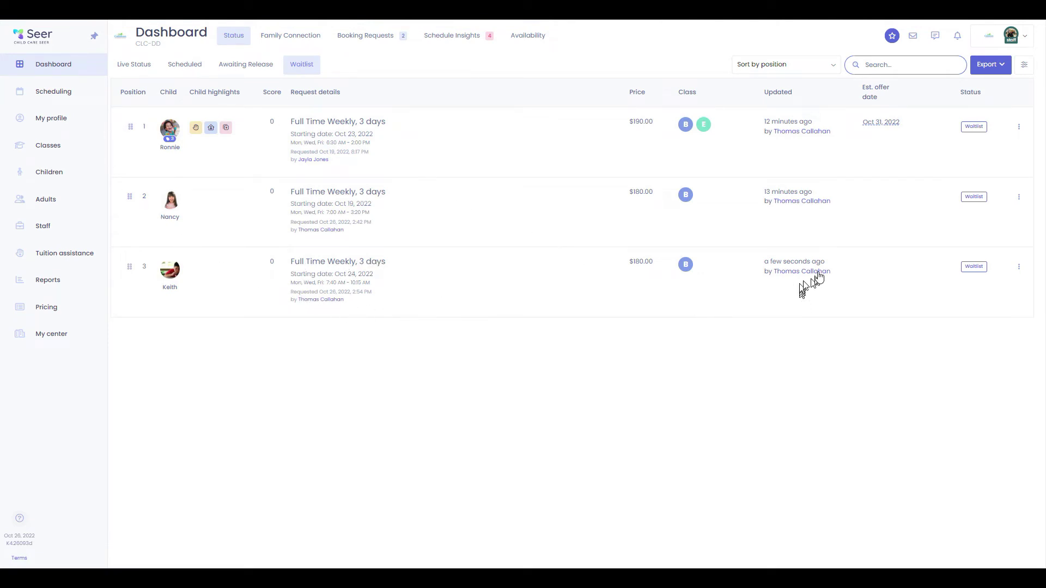
left_click(1018, 266)
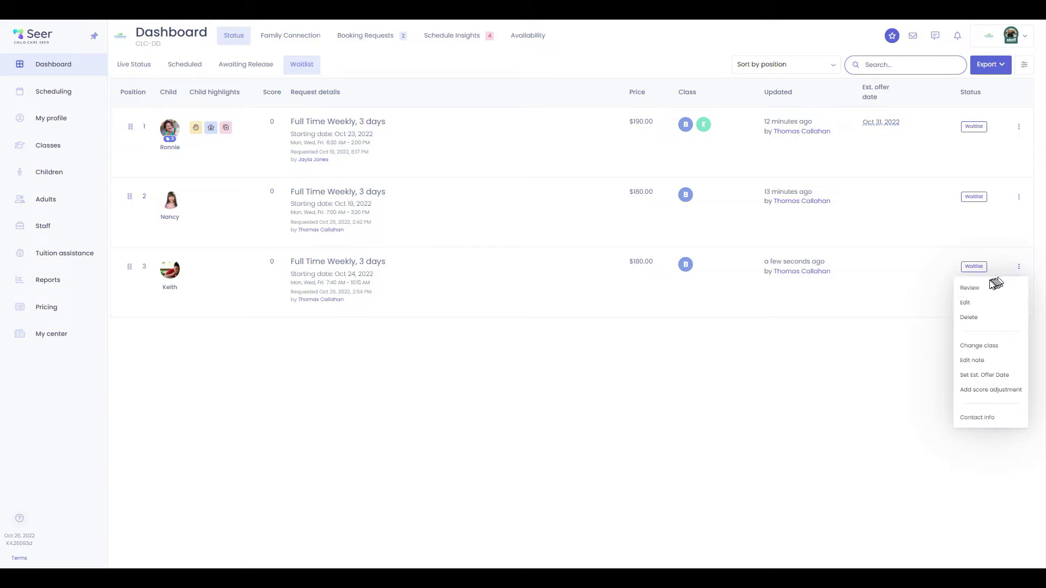
left_click(989, 284)
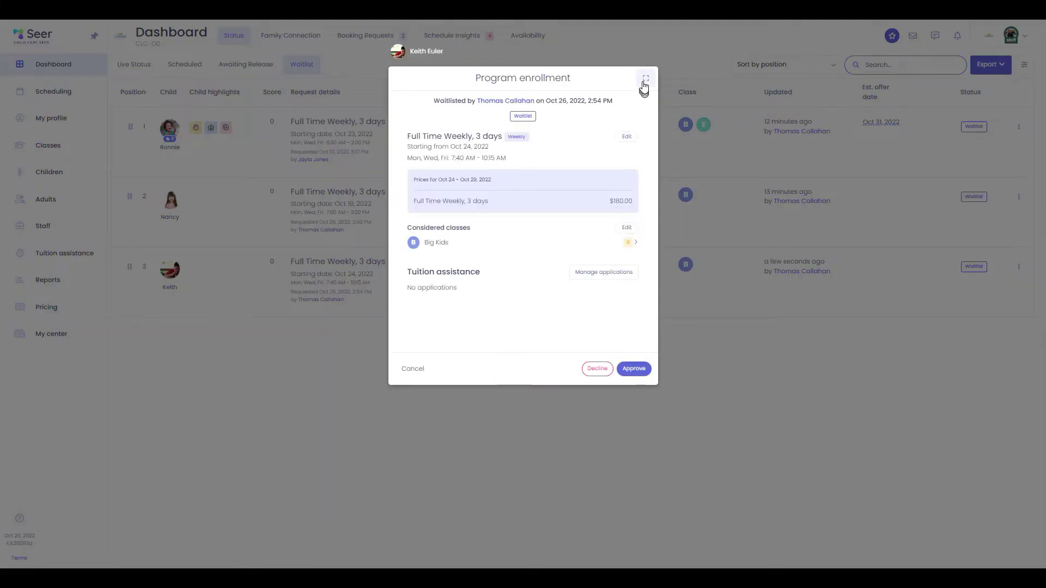
left_click(646, 78)
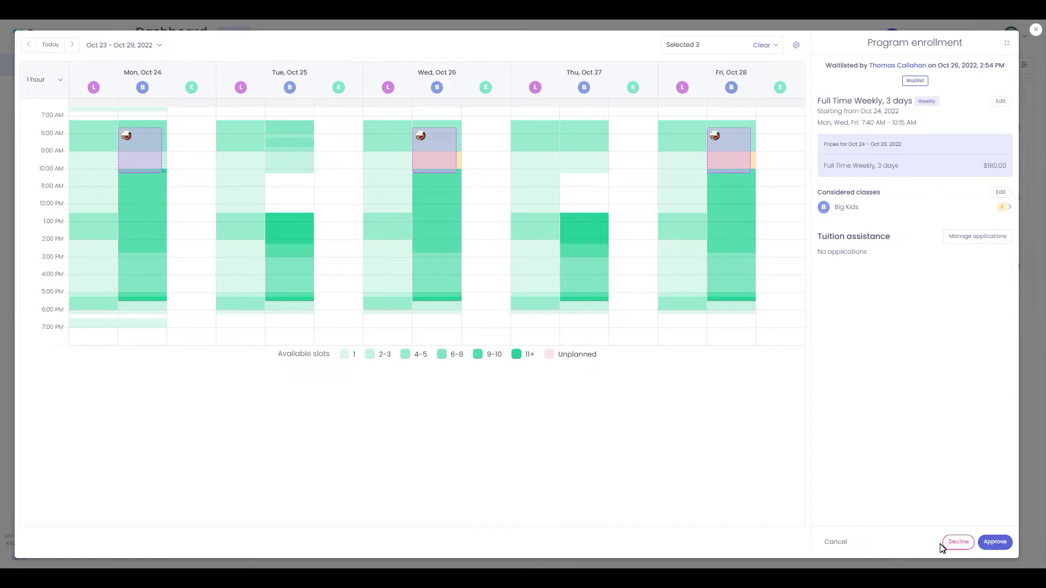
left_click(845, 547)
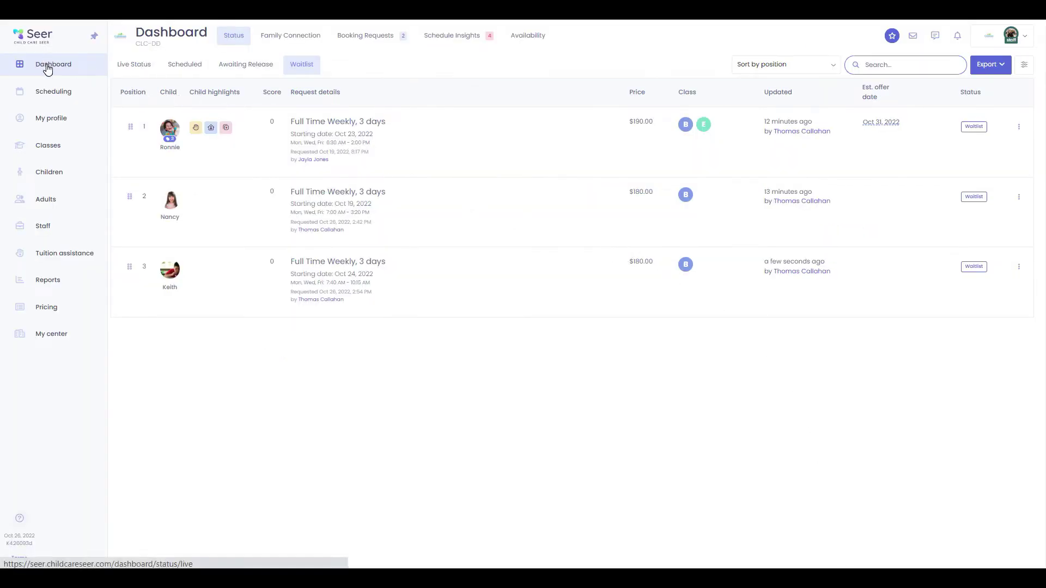
left_click(50, 65)
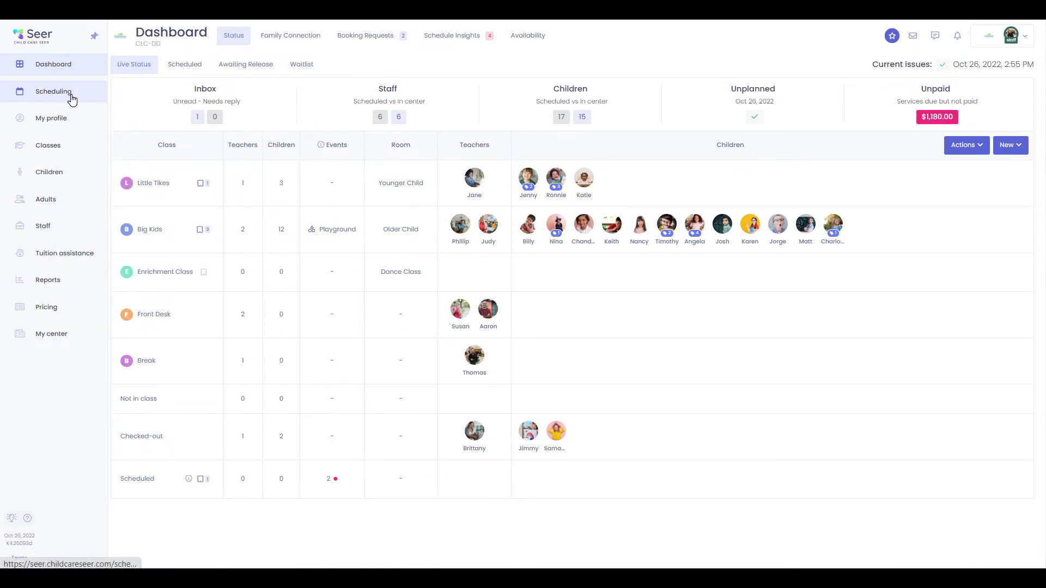
Open Scheduling, browse the 8 staff rows, and filter Oct 23–29 to planned shifts only
left_click(72, 98)
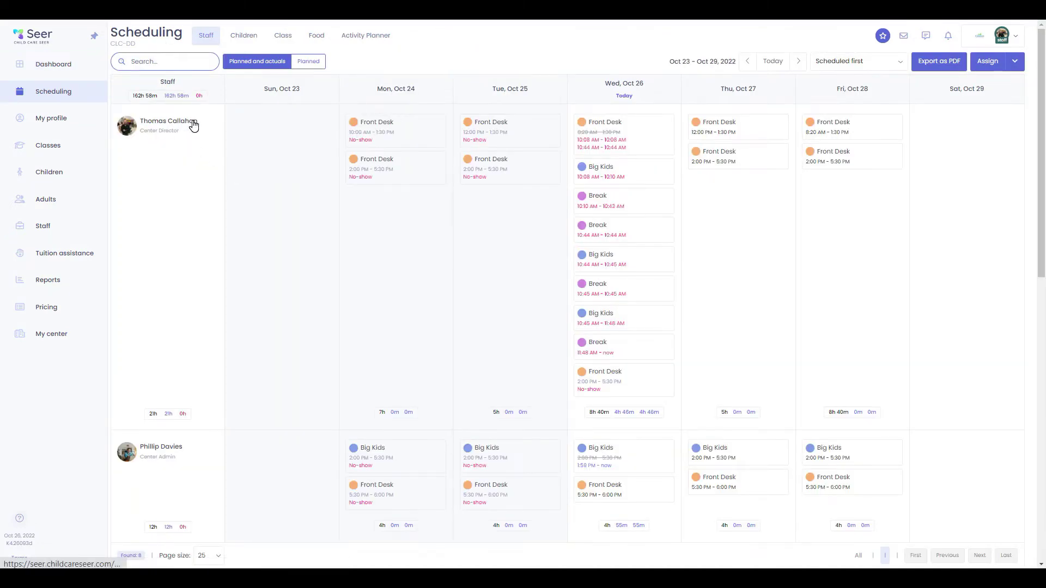
scroll(684, 223, "down", 5)
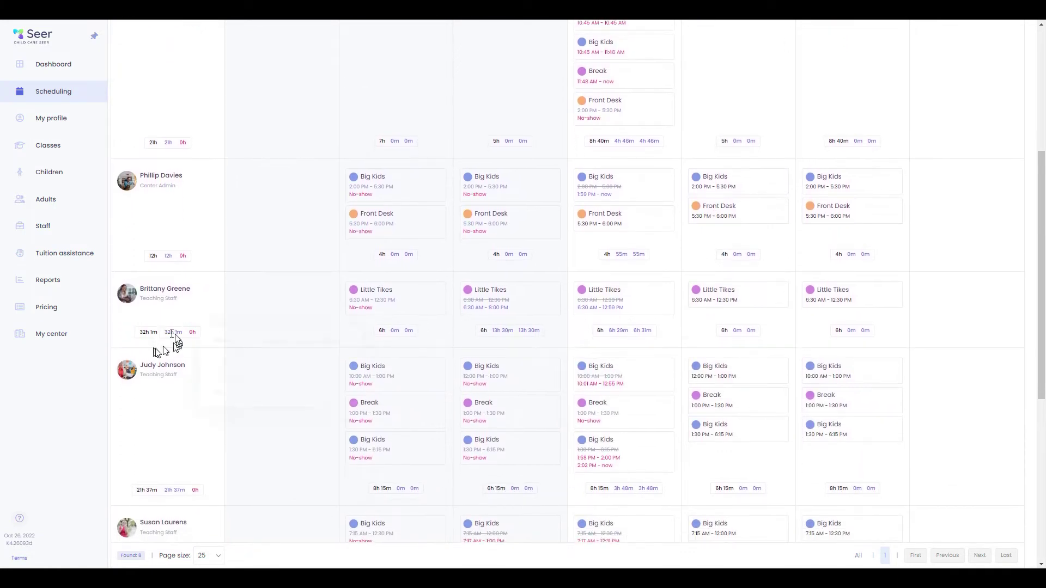
mouse_move(139, 336)
scroll(210, 362, "down", 1)
scroll(210, 381, "down", 6)
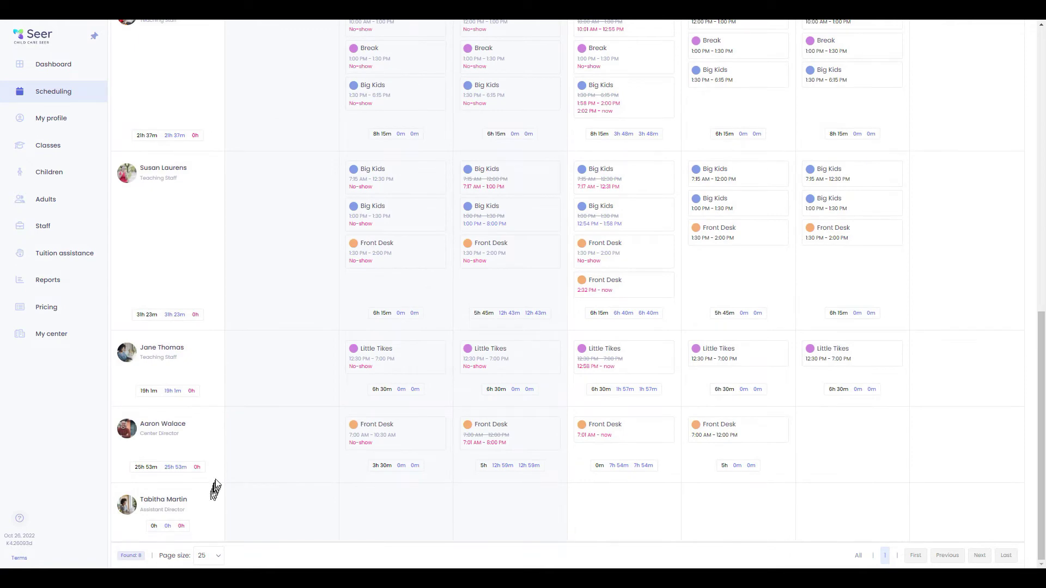
scroll(248, 354, "up", 1)
scroll(248, 349, "up", 8)
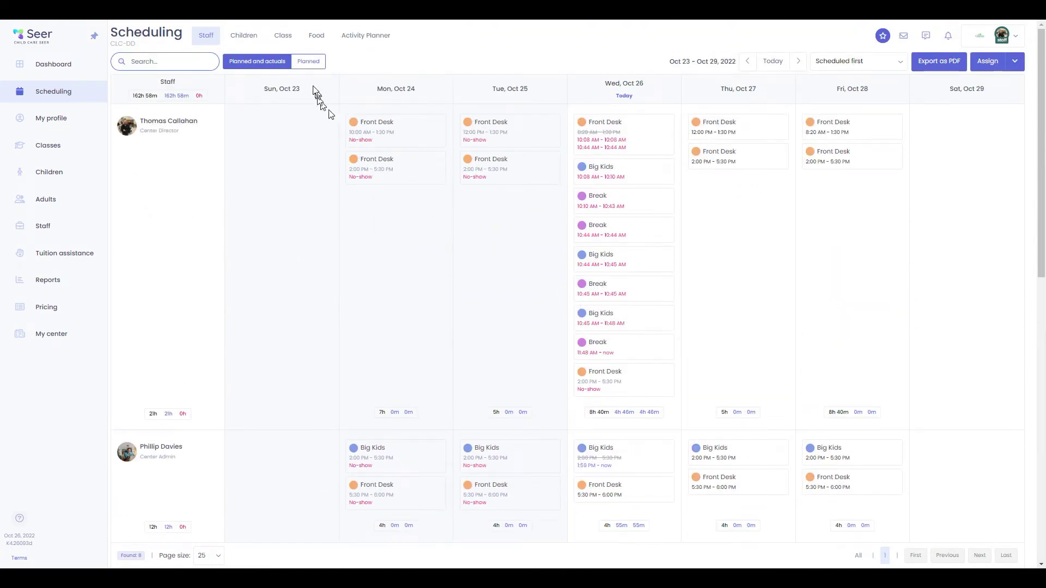
left_click(306, 64)
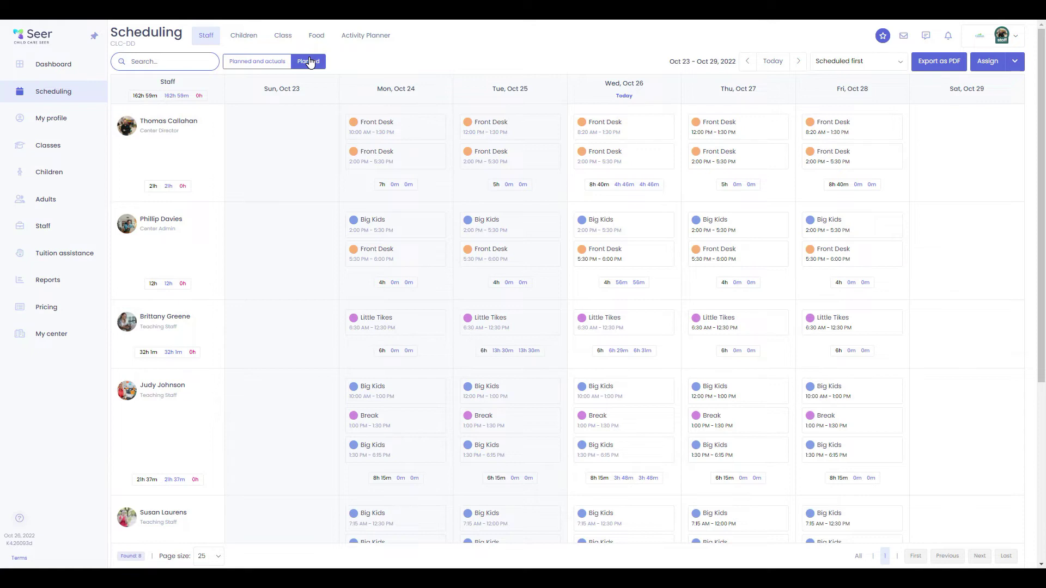
Switch the scheduling view to the children's schedule and scroll through it
left_click(252, 38)
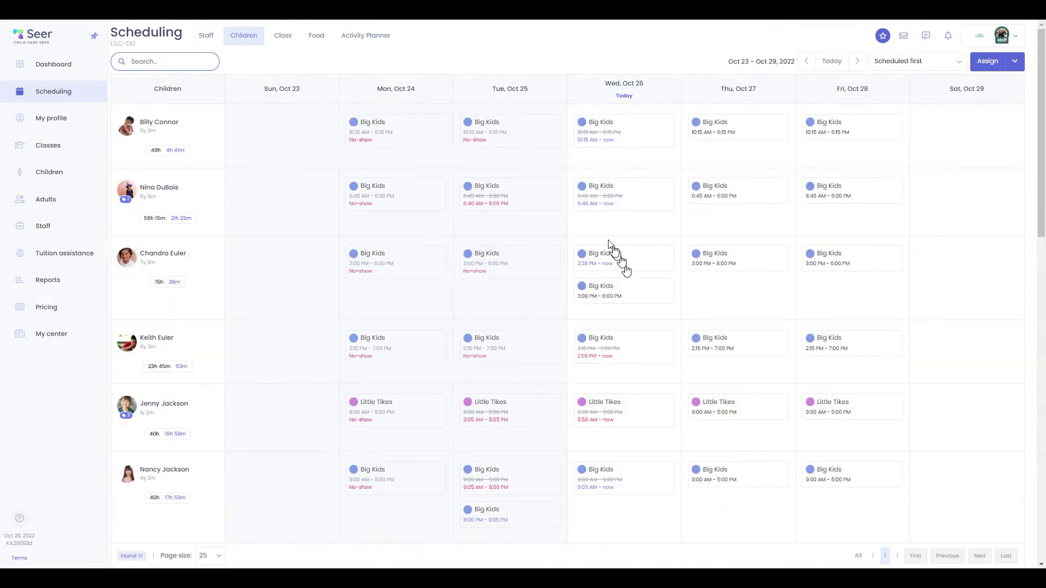
scroll(607, 427, "down", 5)
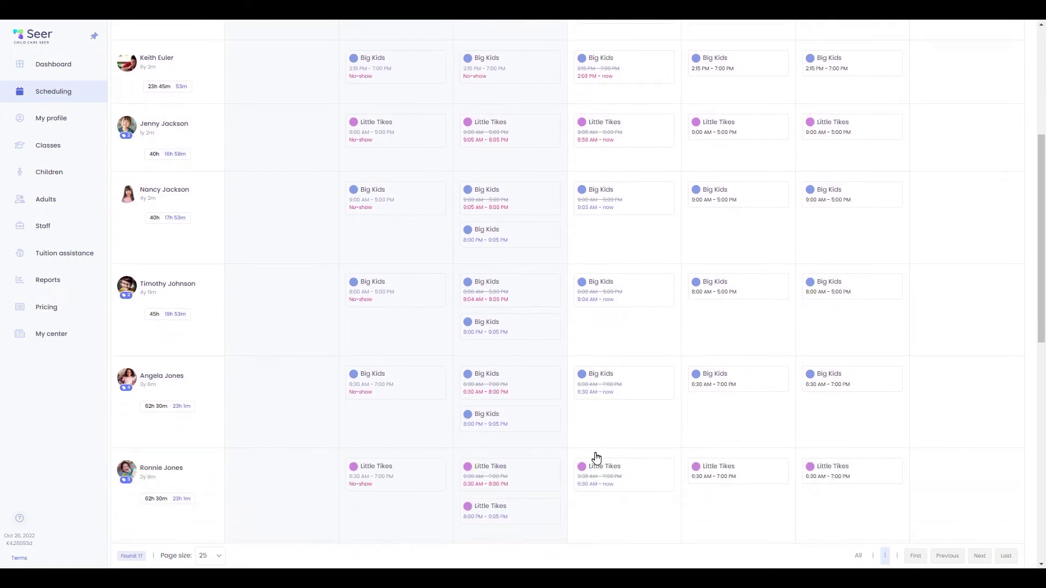
scroll(599, 453, "down", 2)
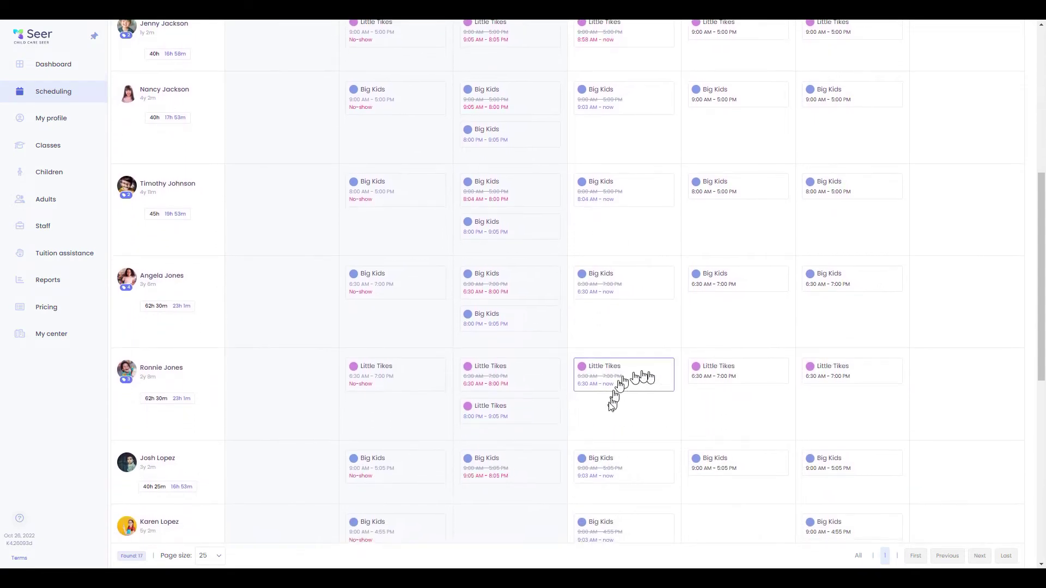
scroll(632, 333, "up", 7)
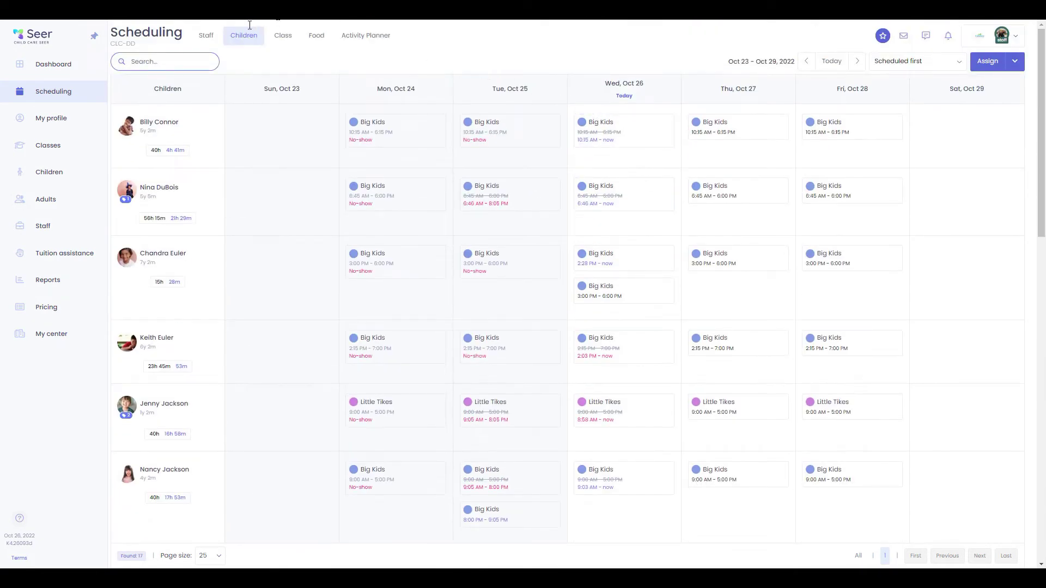
Show the schedule by class and advance two weeks to Nov 6 – Nov 12, 2022
left_click(281, 36)
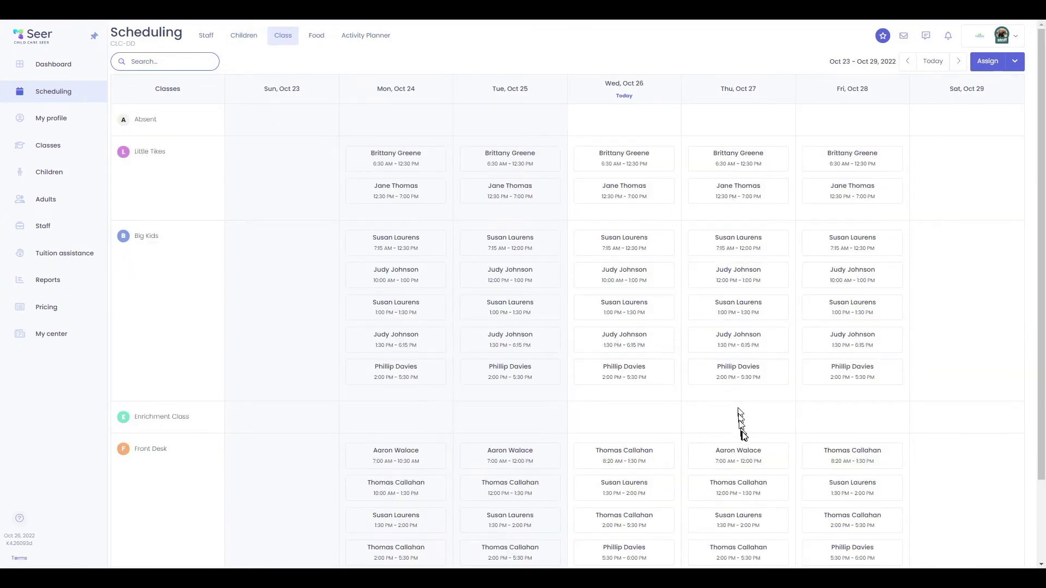
scroll(742, 431, "down", 2)
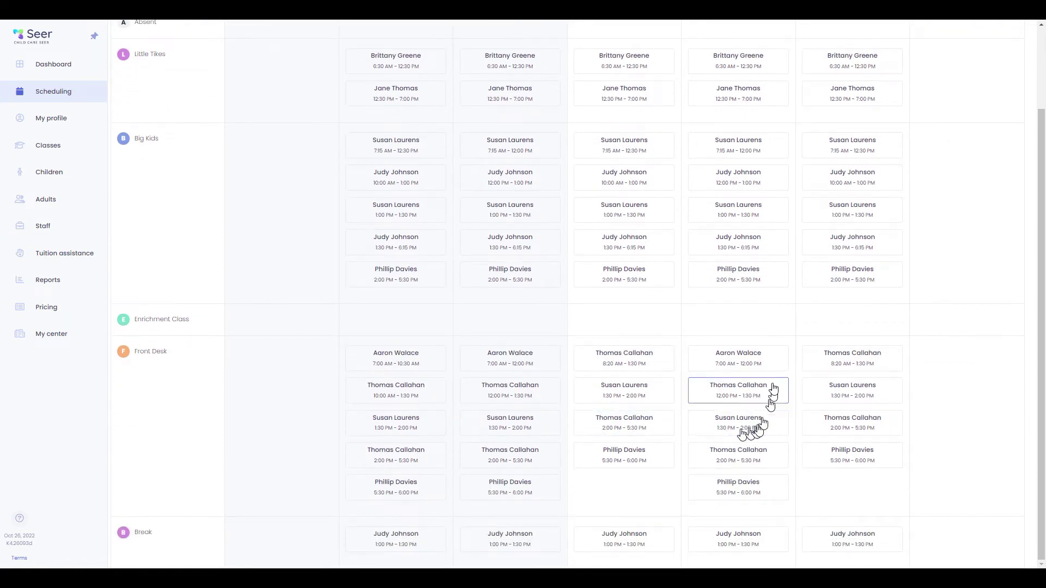
scroll(766, 428, "up", 2)
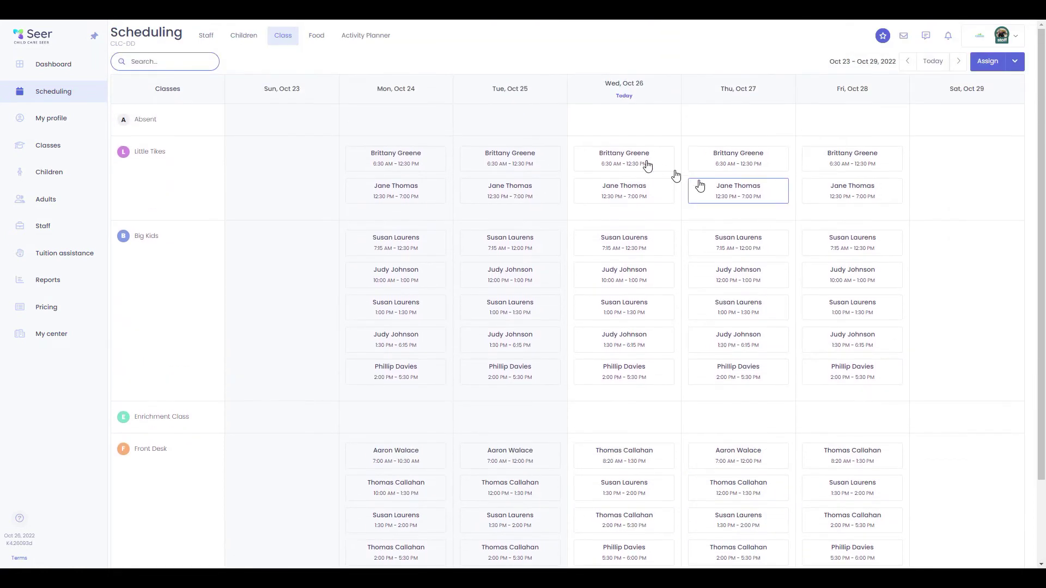
left_click(959, 61)
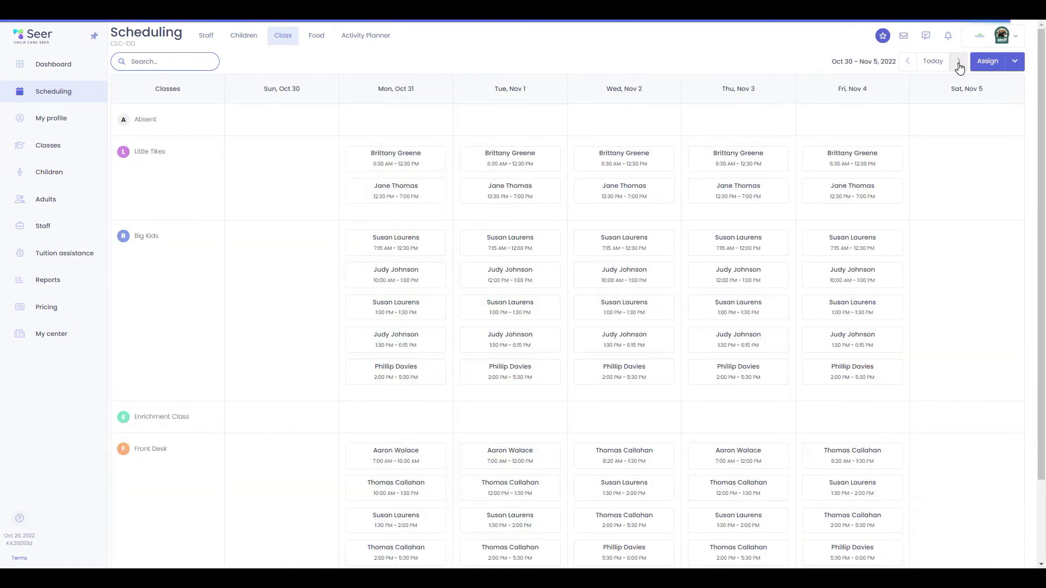
left_click(959, 61)
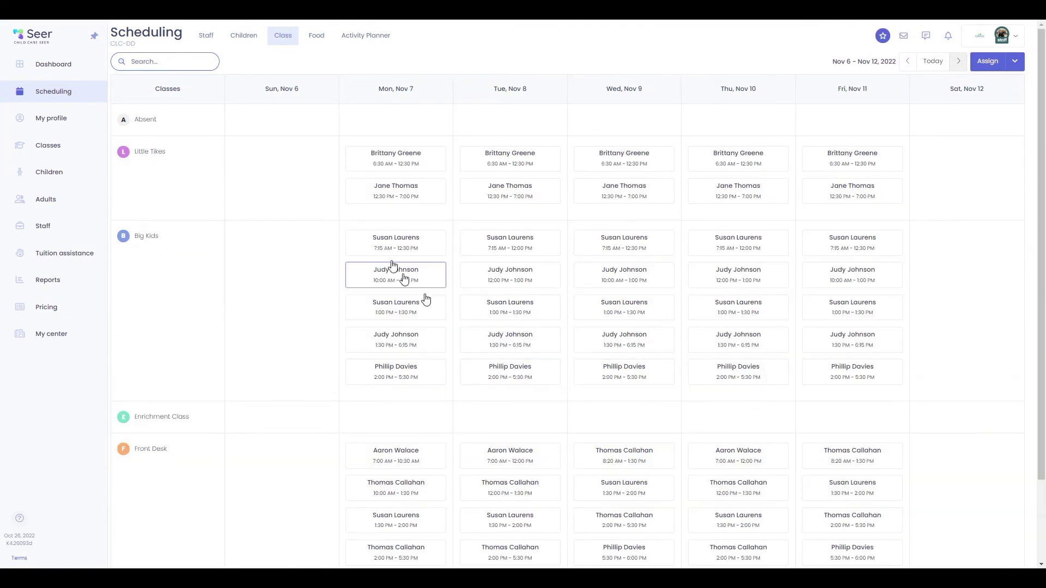
In the meal planner, edit Wednesday's lunch to replace Apple Slices with Orange Slices and save
left_click(322, 37)
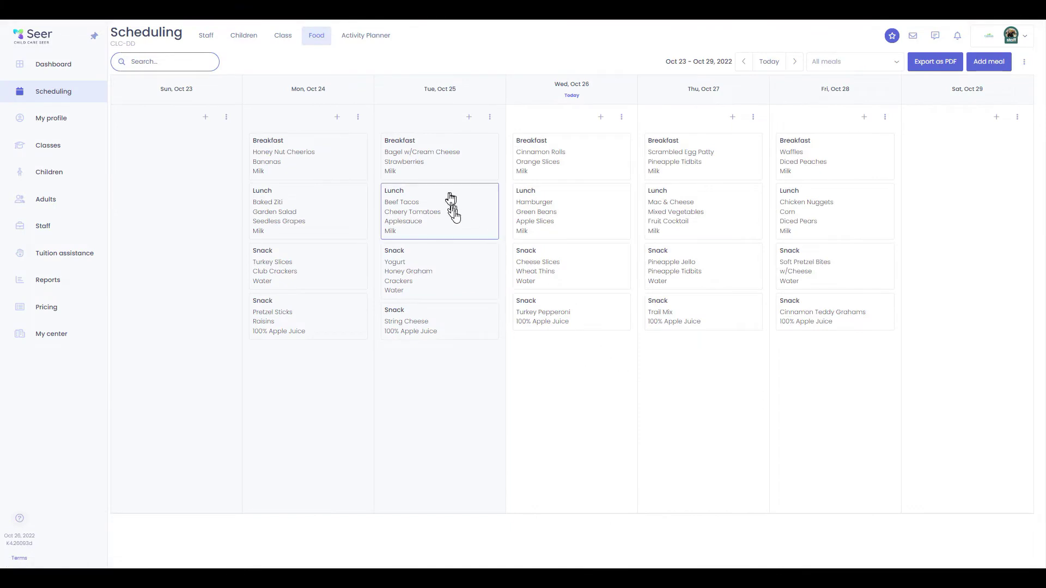
right_click(601, 203)
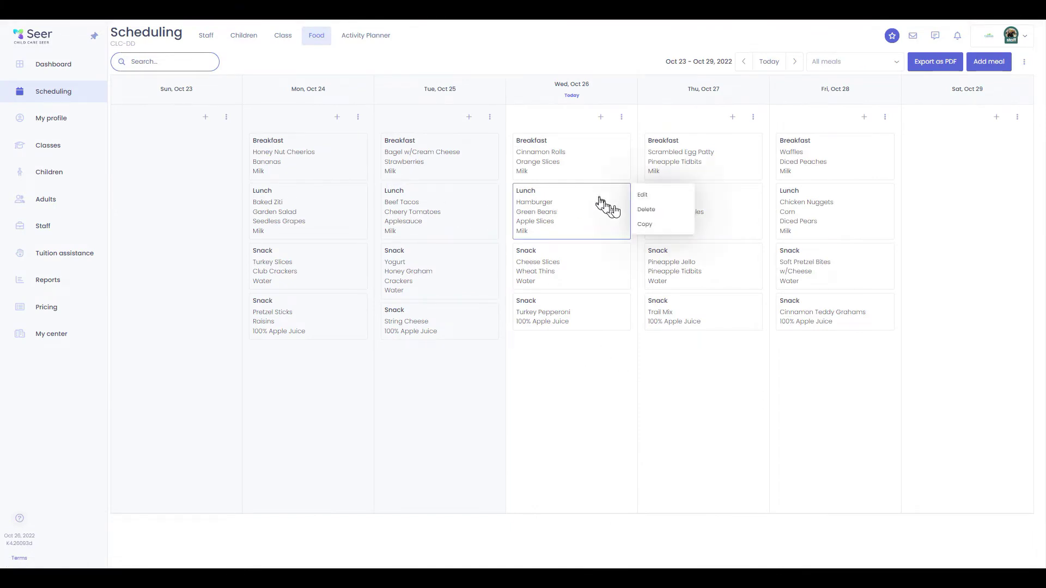
left_click(642, 195)
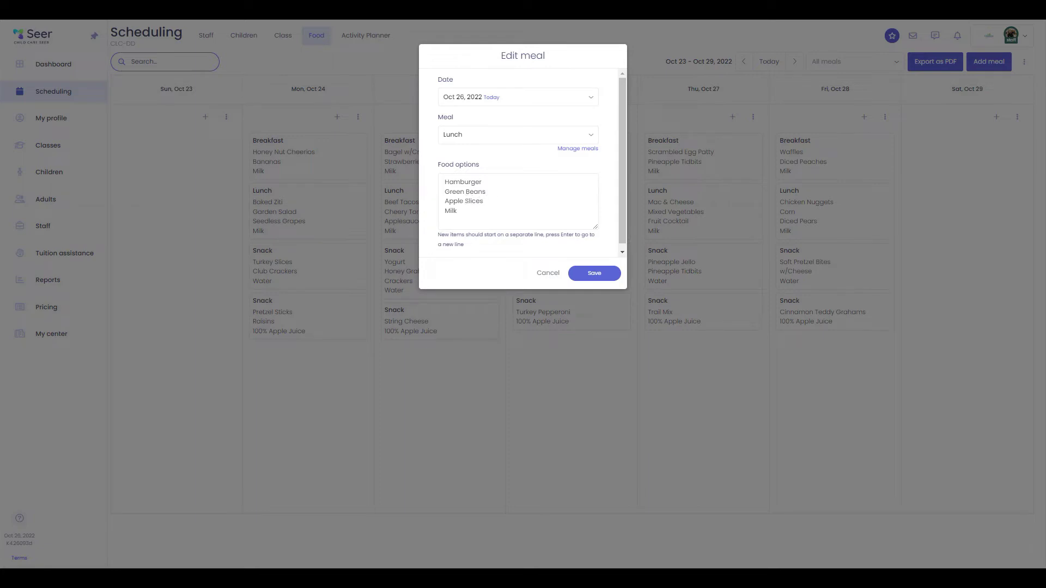
double_click(460, 201)
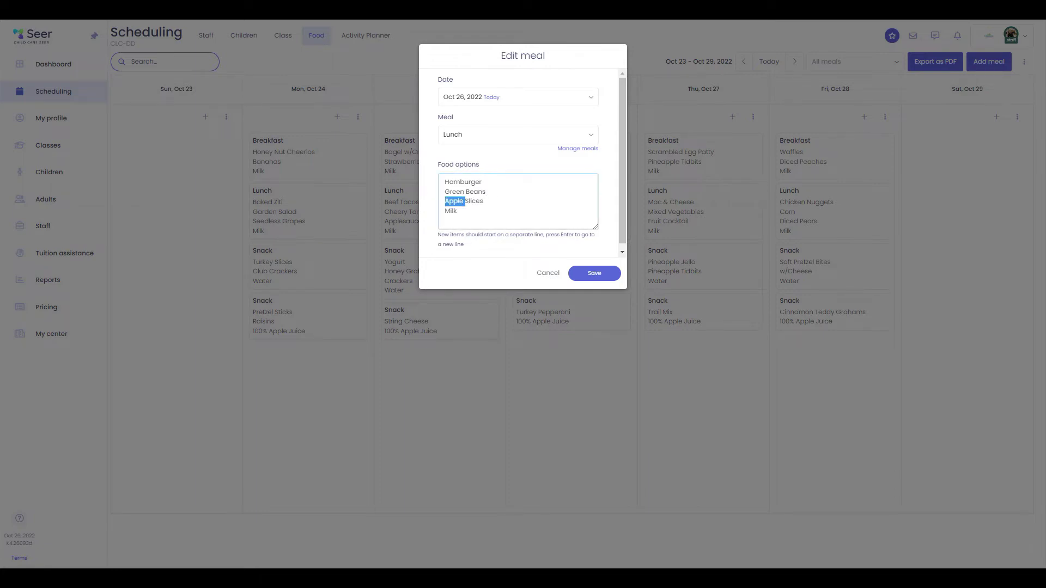
type("Orange")
left_click(594, 273)
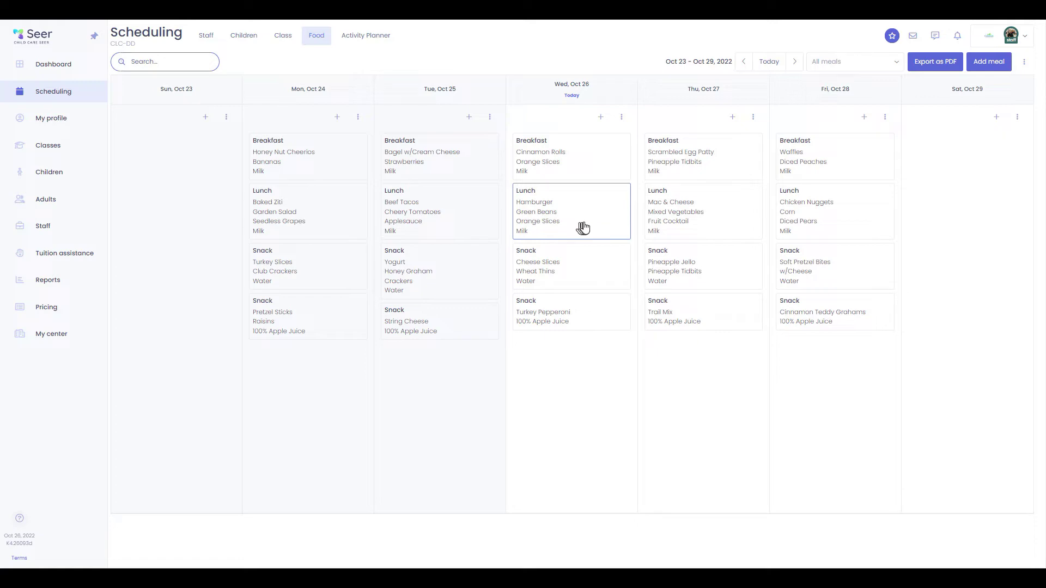
Open Wednesday's Gathering time: 5 Little Jack O Lanterns activity, check its classes, and save it unchanged
left_click(375, 43)
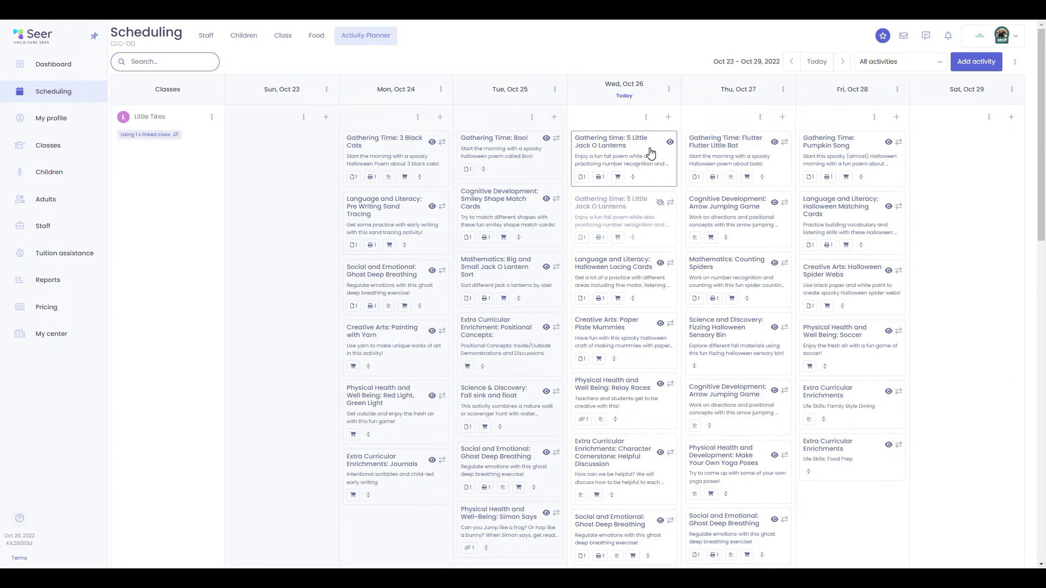
left_click(669, 143)
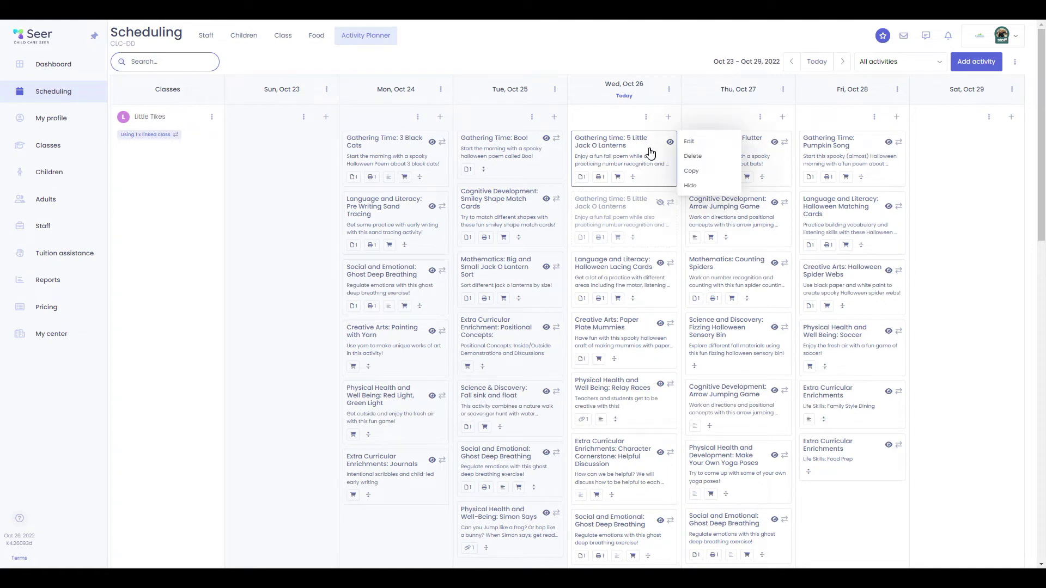
left_click(684, 143)
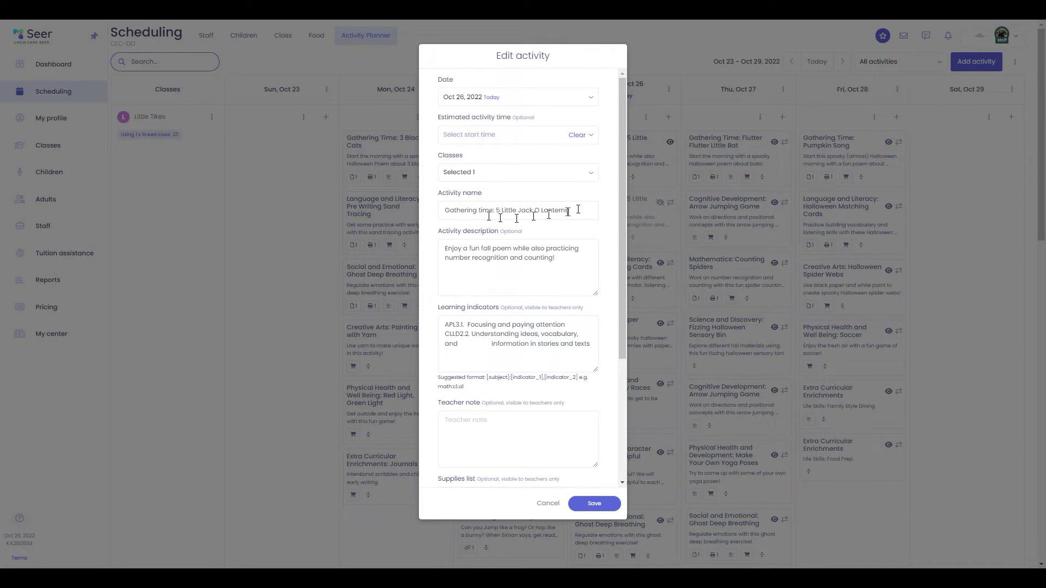
left_click(590, 172)
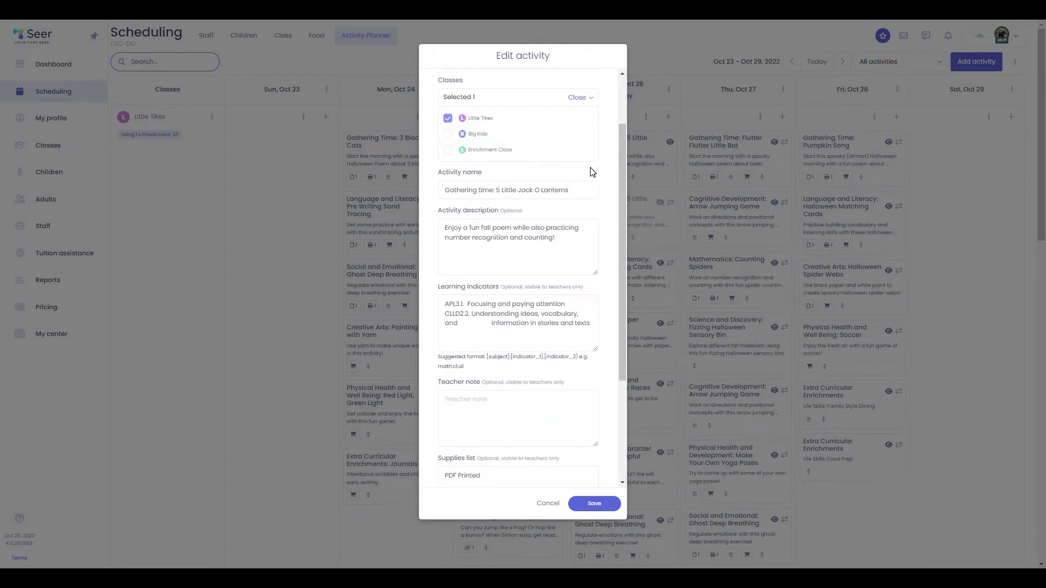
left_click(580, 92)
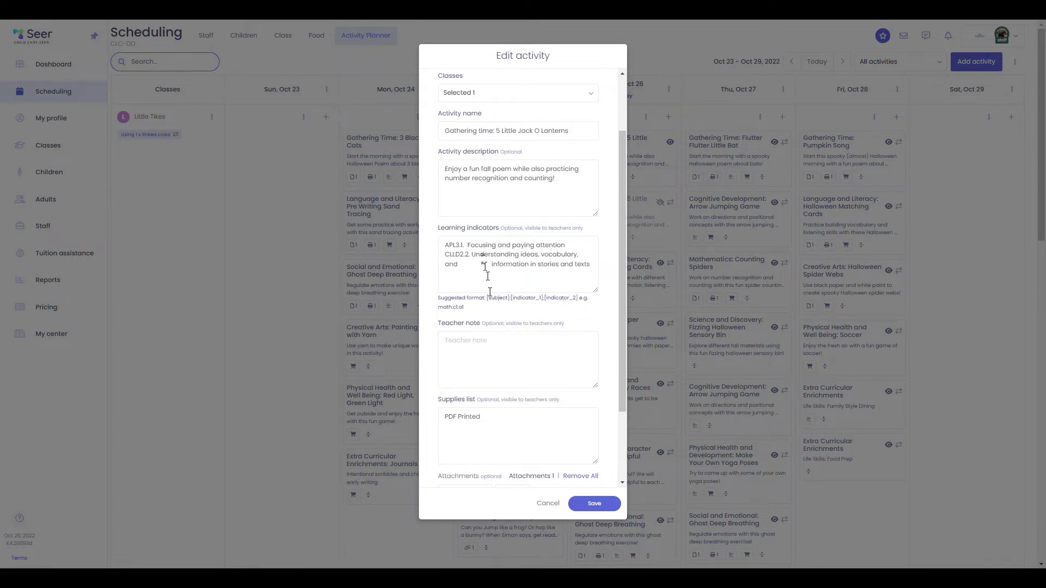
scroll(474, 316, "down", 1)
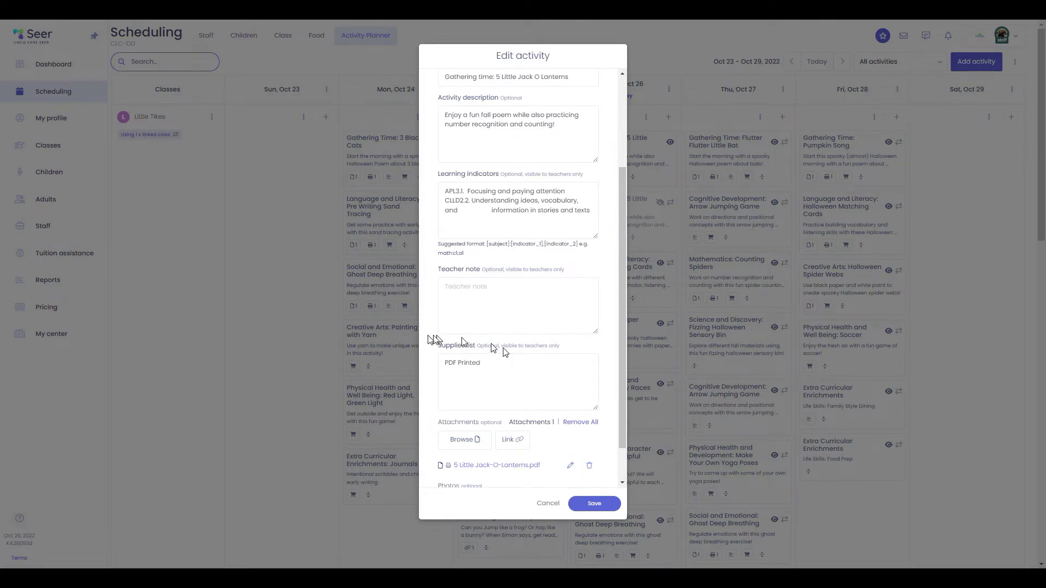
scroll(517, 395, "down", 1)
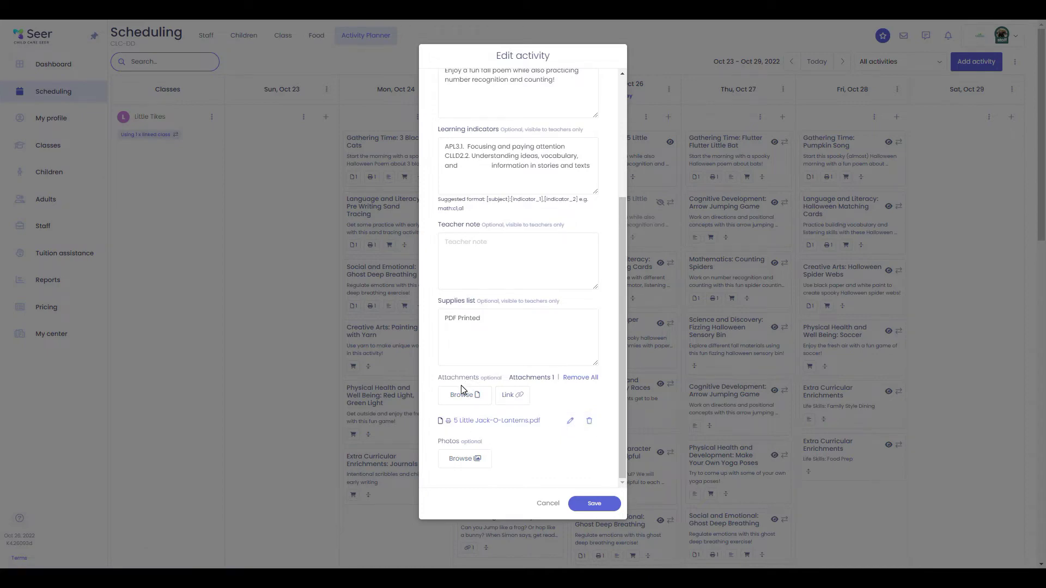
scroll(550, 275, "up", 5)
left_click(595, 503)
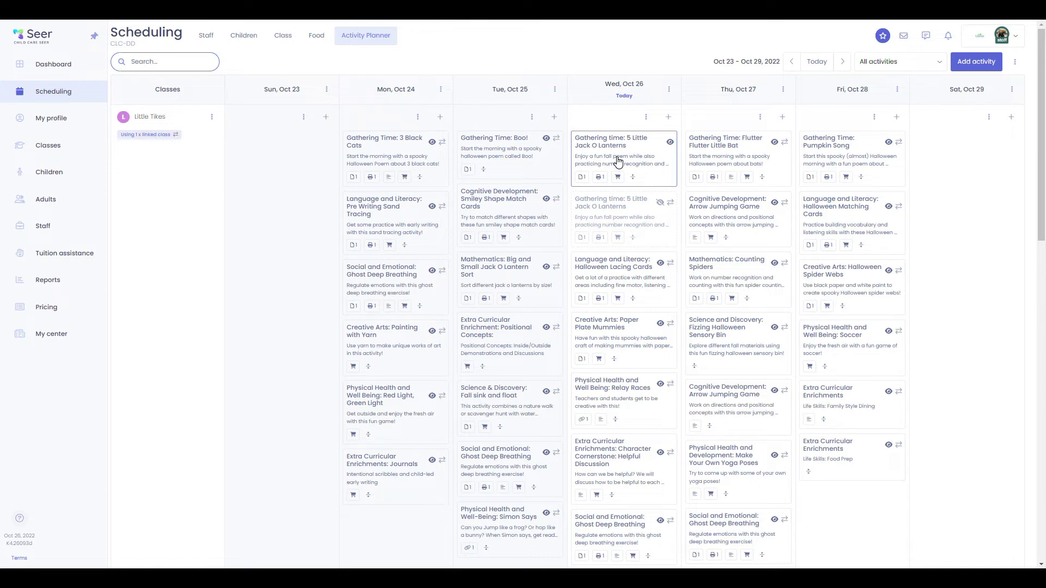
On the Big Kids classroom device, start a Food journal entry for one child
key("alt+Tab")
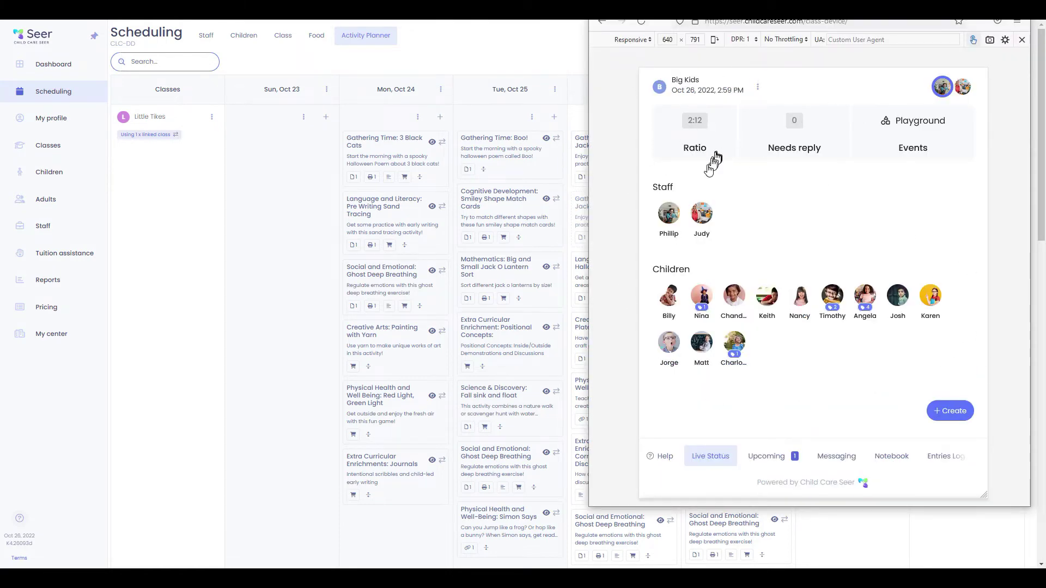
left_click(959, 411)
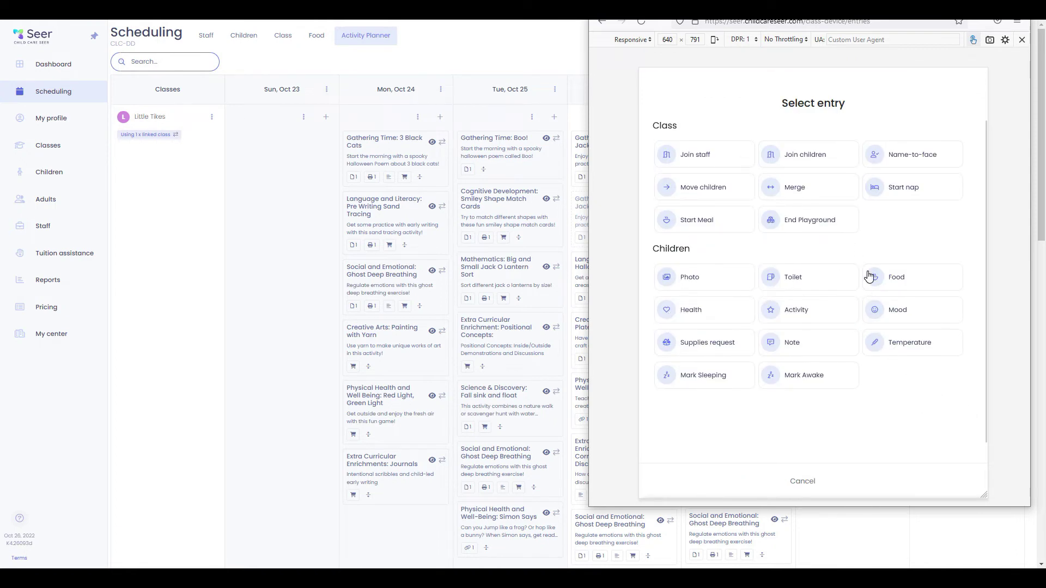
left_click(889, 277)
left_click(715, 158)
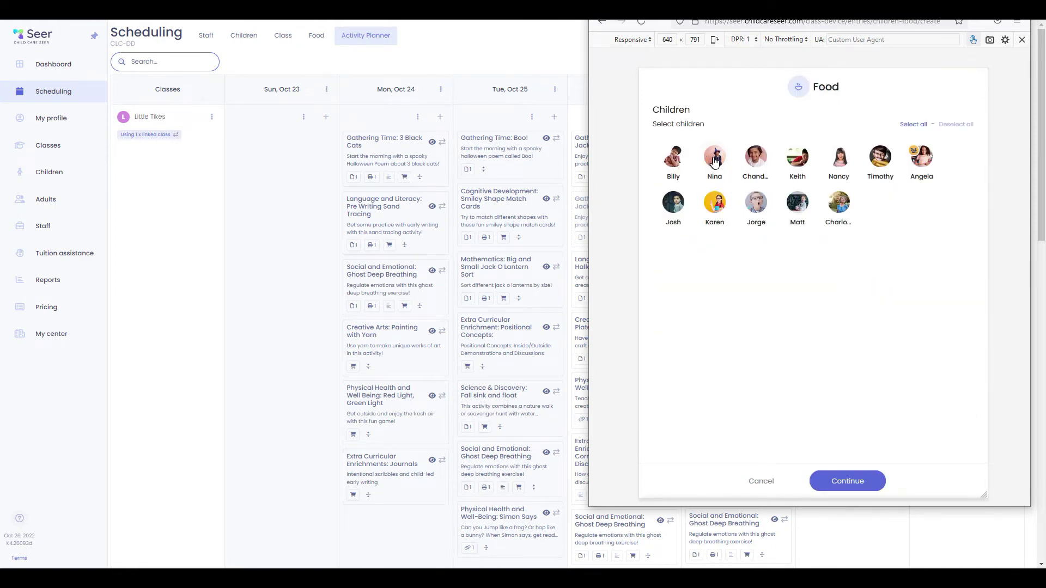
left_click(859, 482)
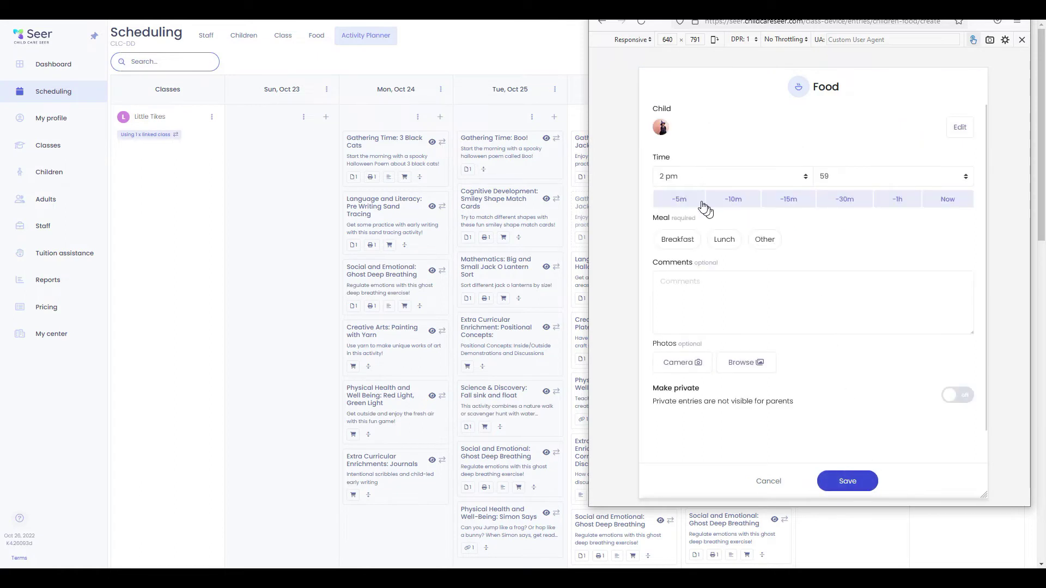
Log Lunch with Hamburger, Green Beans Some, Orange Slices All and 15 oz Milk, and save
left_click(721, 241)
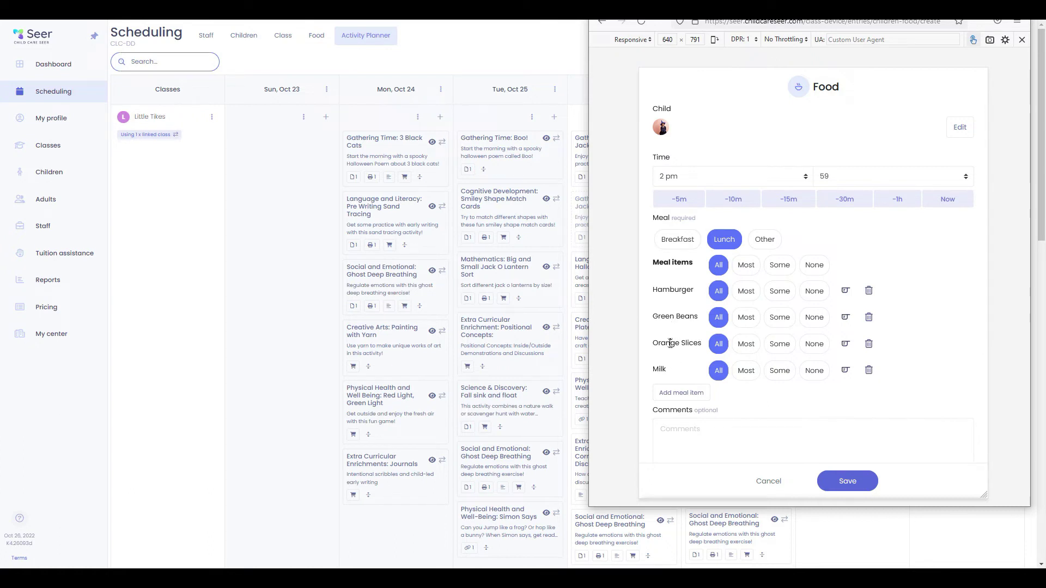
left_click(778, 342)
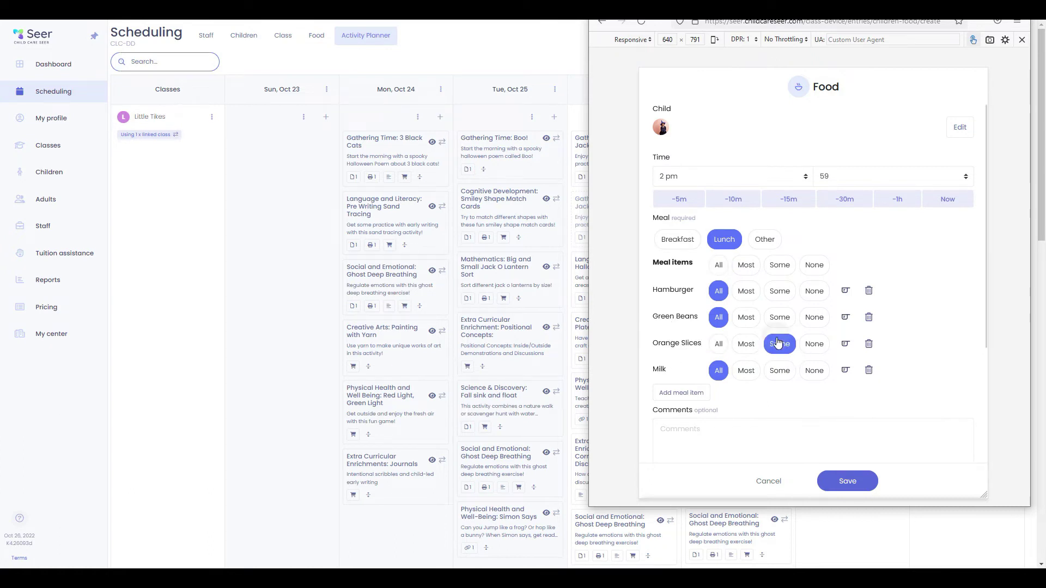
left_click(748, 291)
left_click(778, 266)
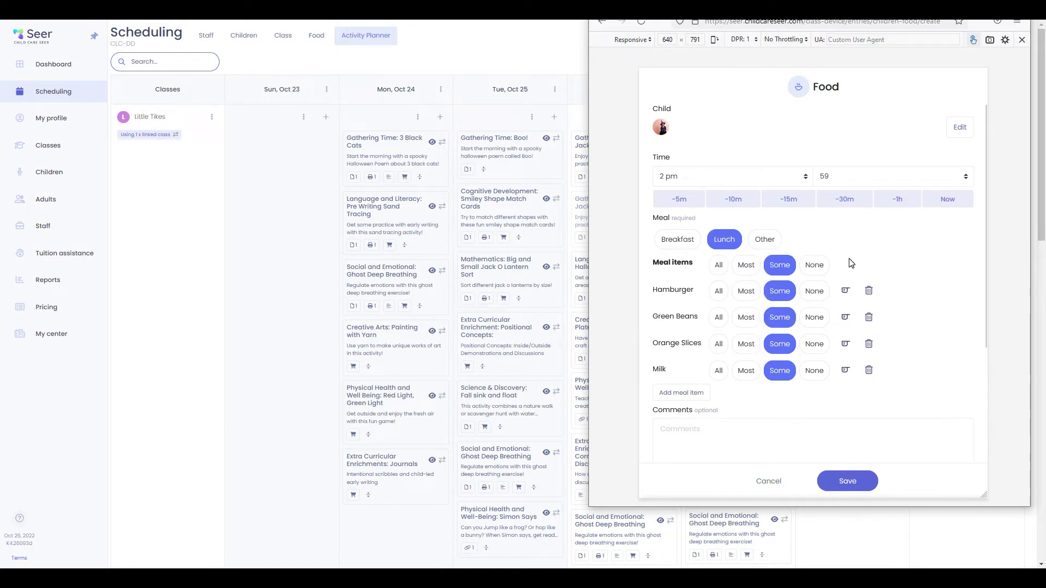
left_click(743, 292)
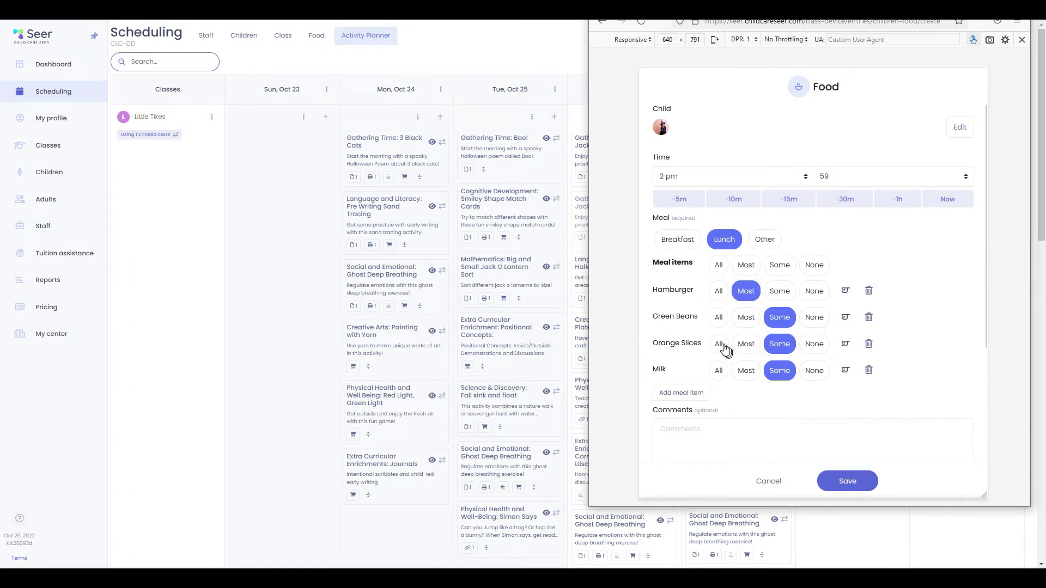
left_click(720, 348)
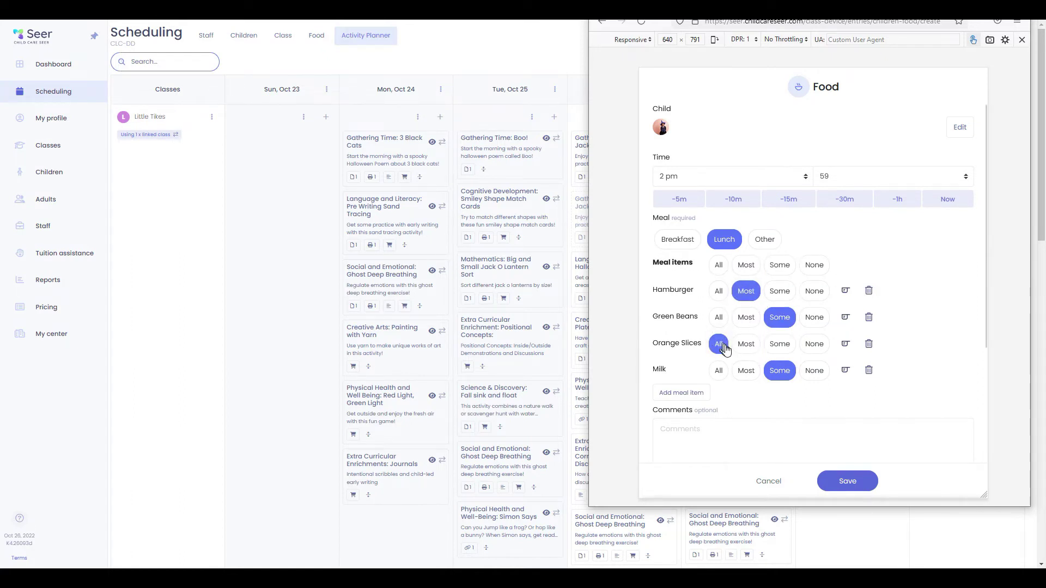
left_click(845, 370)
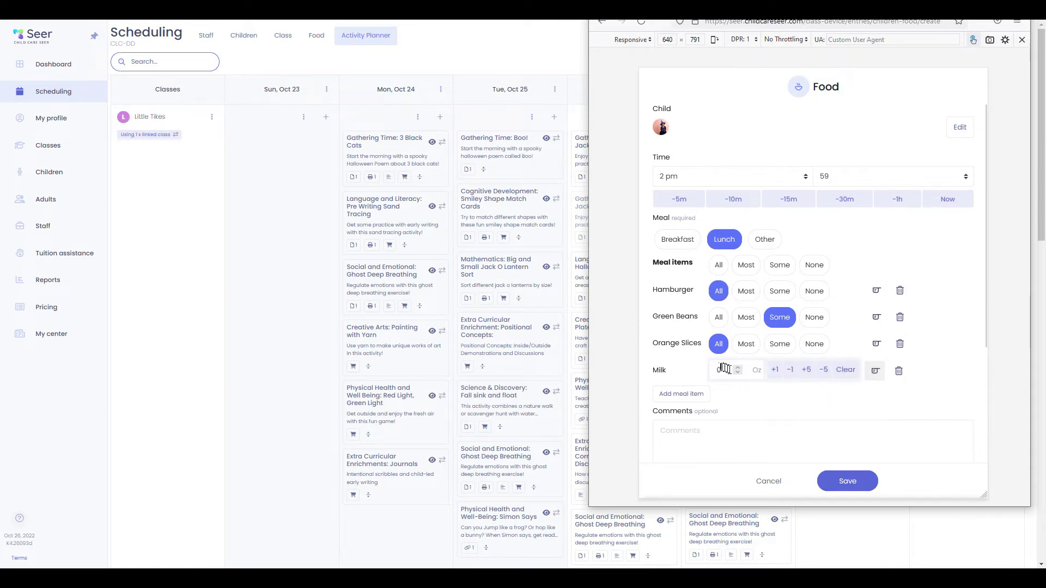
left_click(806, 370)
left_click(806, 370)
left_click(806, 370)
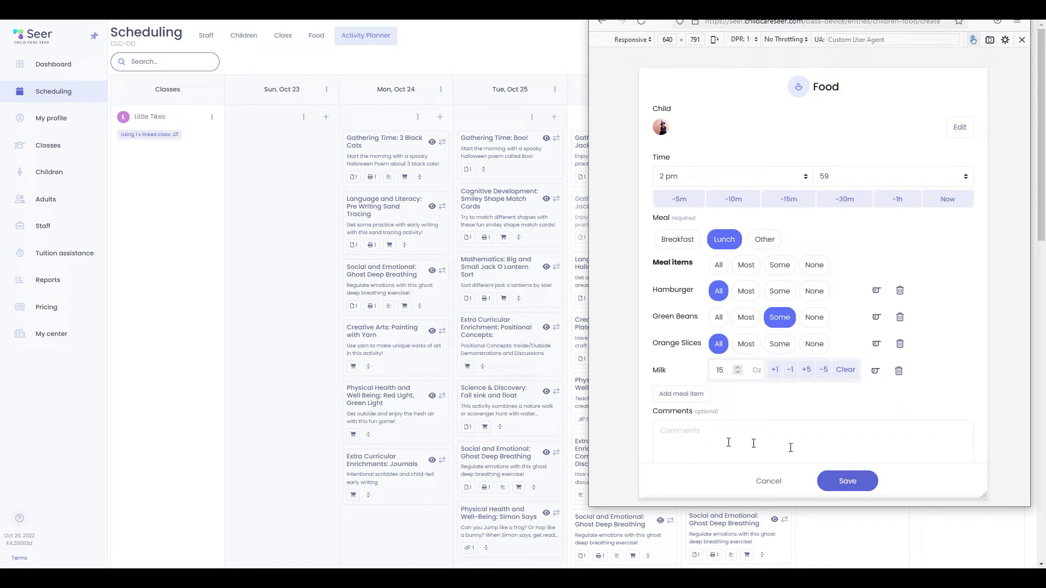
left_click(861, 486)
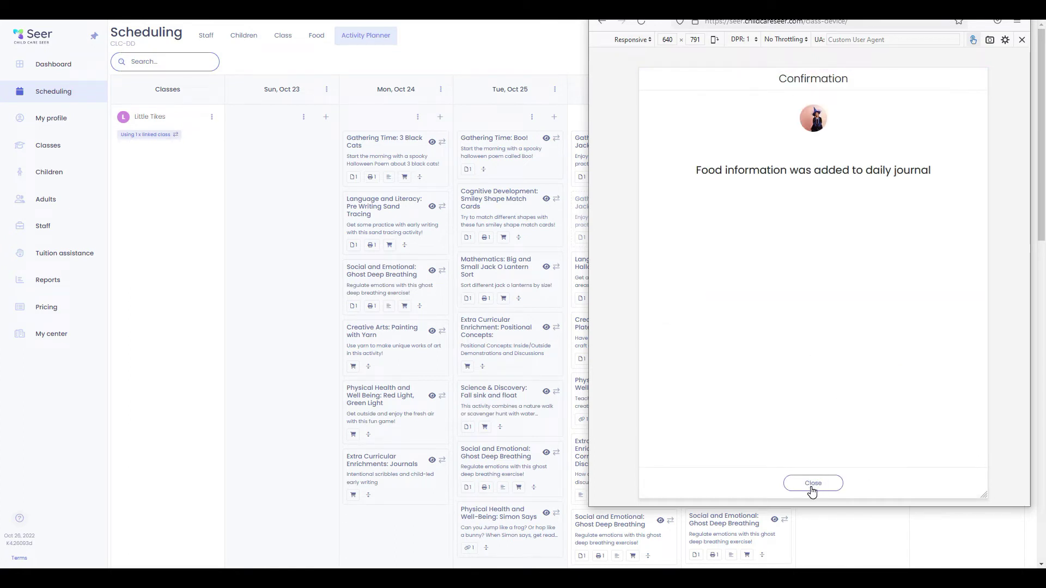
left_click(812, 485)
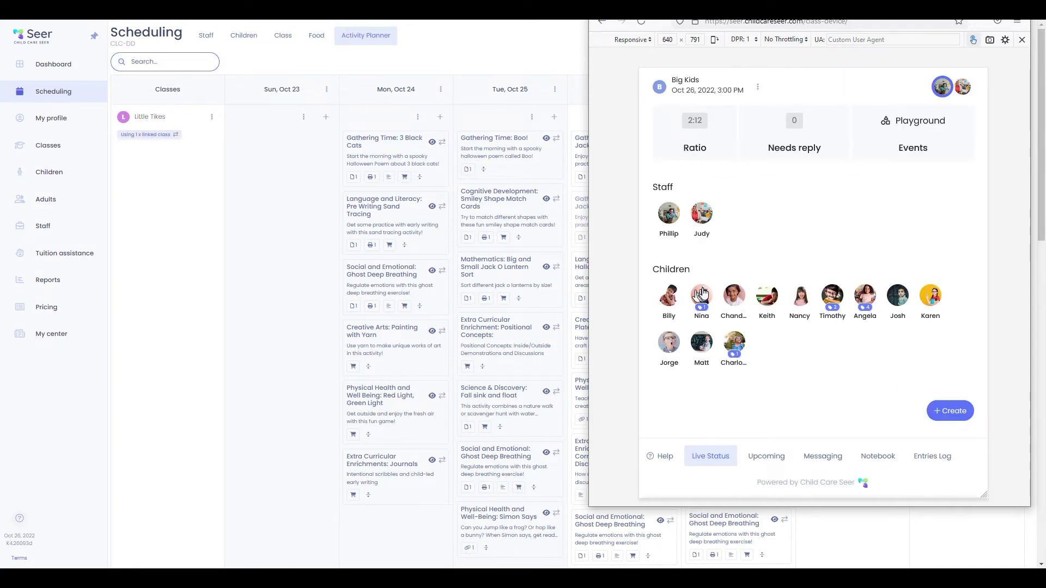
Start an Activity journal entry for the same child
left_click(950, 411)
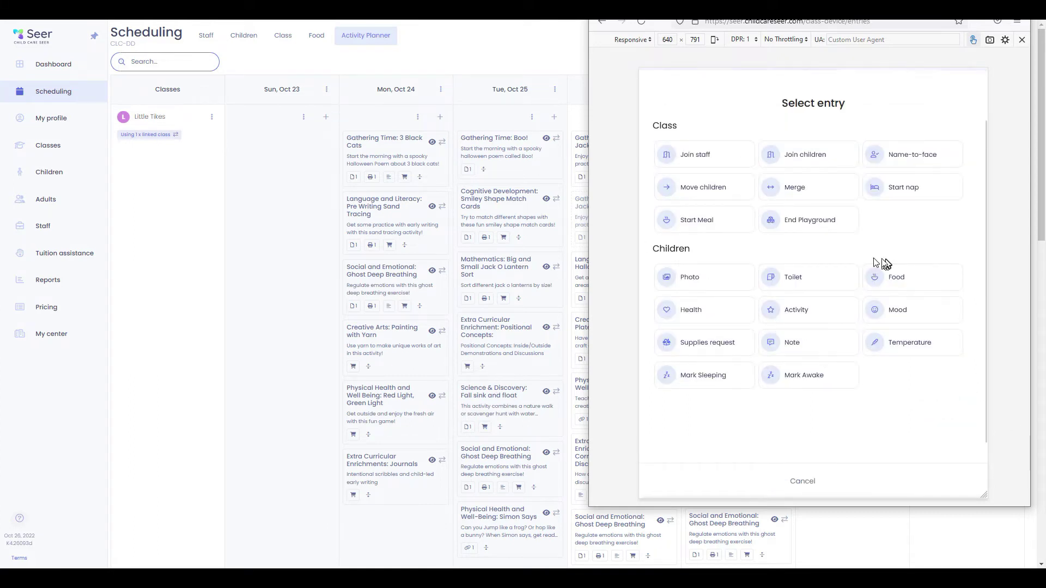
left_click(808, 311)
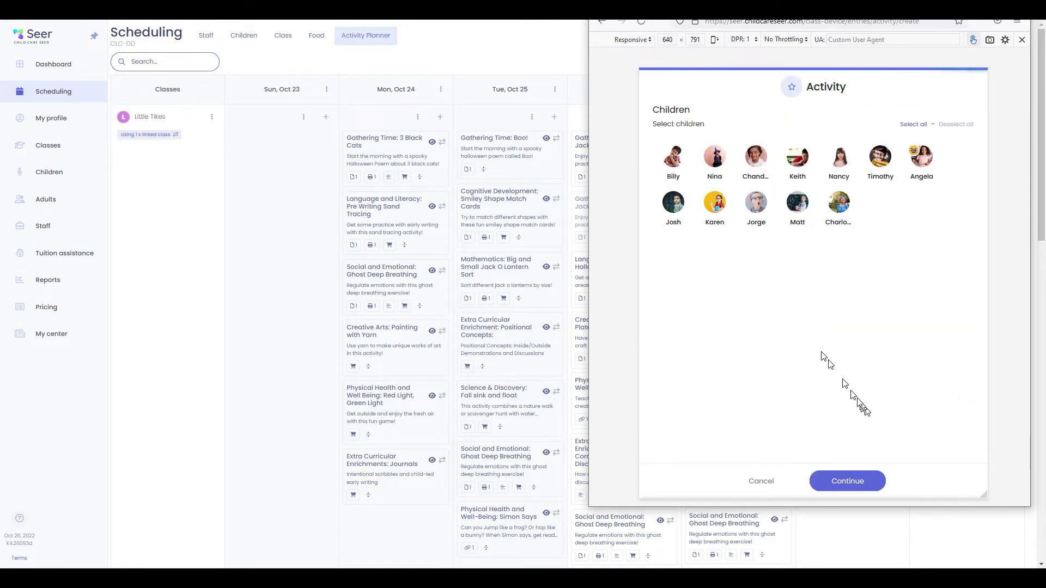
left_click(715, 158)
left_click(848, 481)
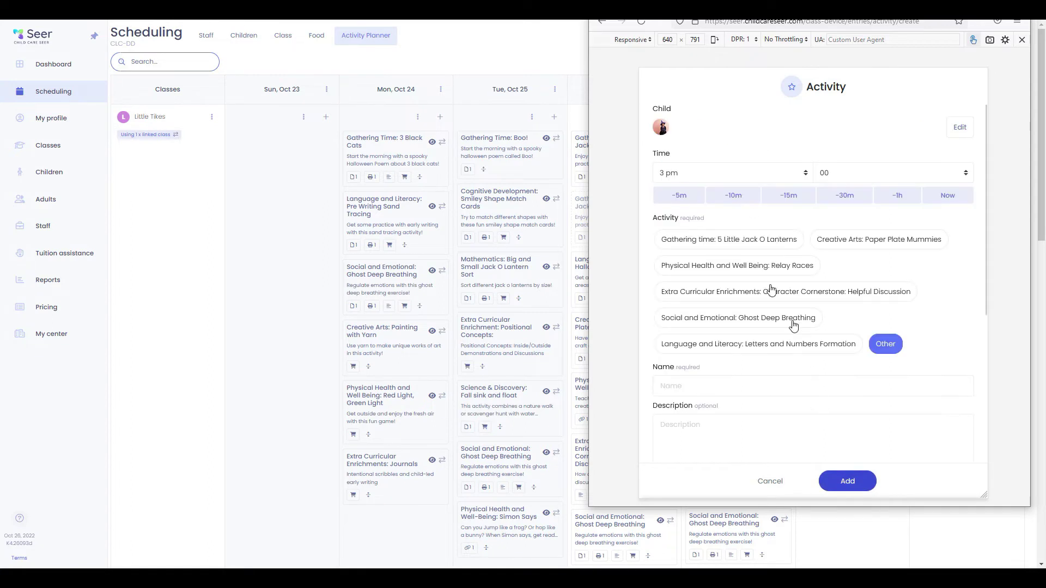
Add Gathering time: 5 Little Jack O Lanterns to the journal and close the device preview
left_click(769, 240)
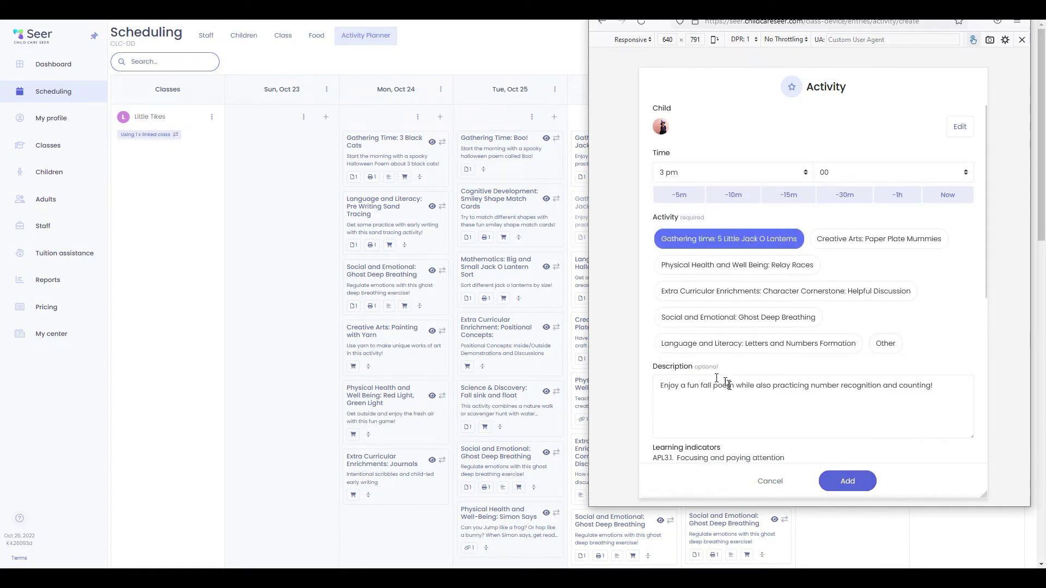
scroll(731, 376, "down", 2)
scroll(744, 394, "down", 3)
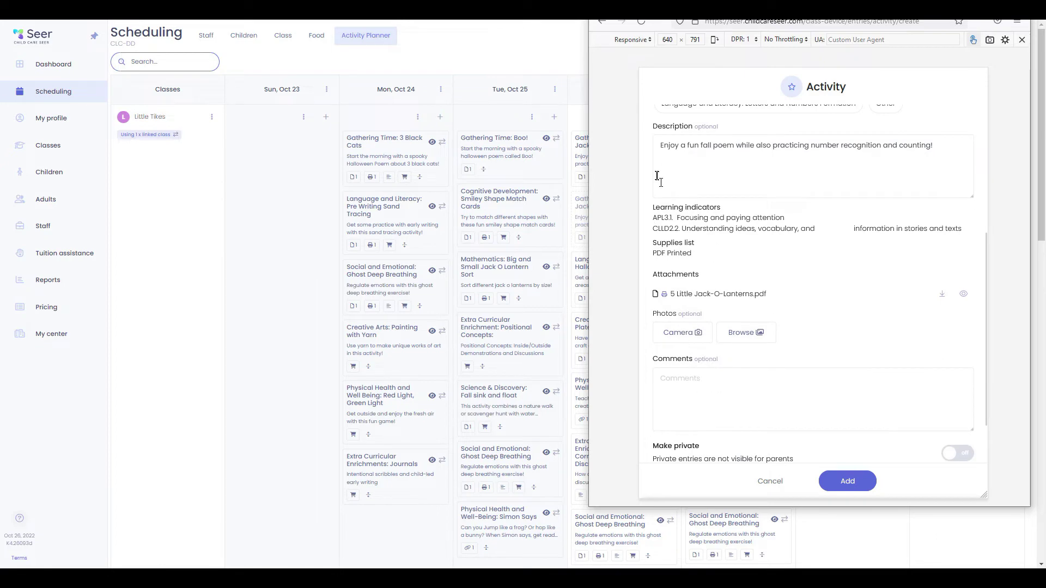
scroll(723, 415, "up", 5)
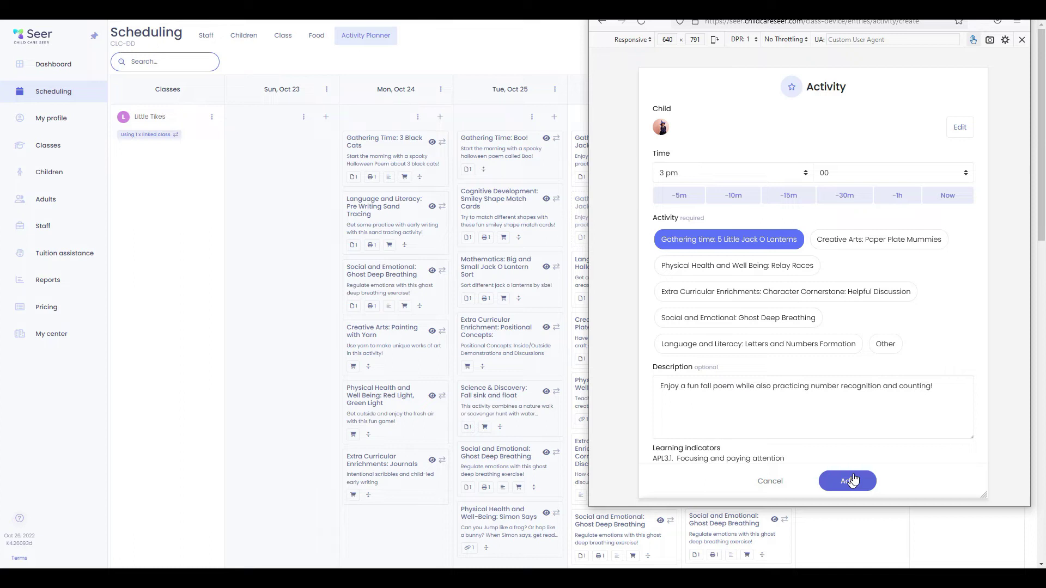
left_click(855, 480)
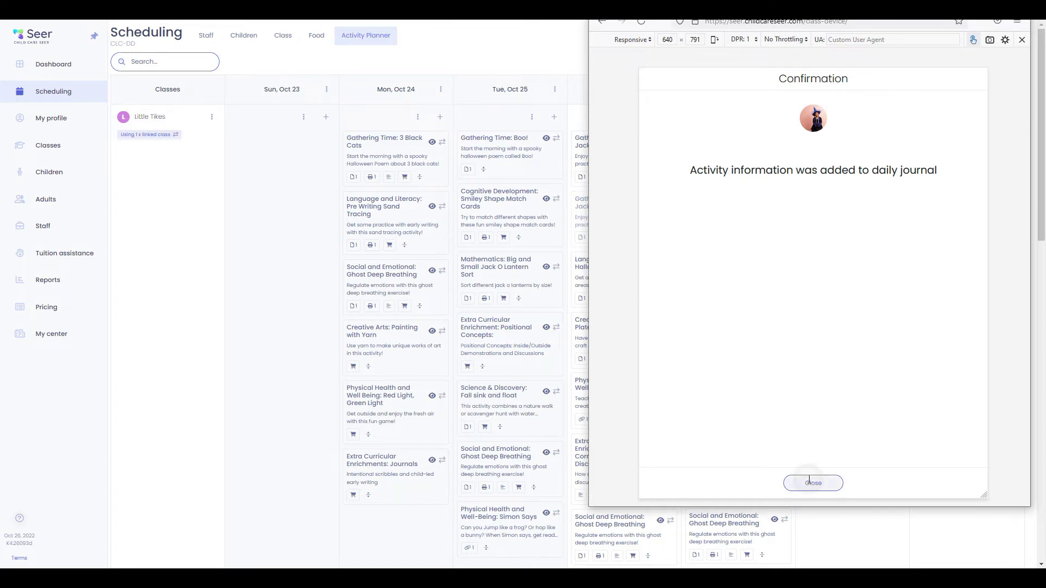
left_click(812, 484)
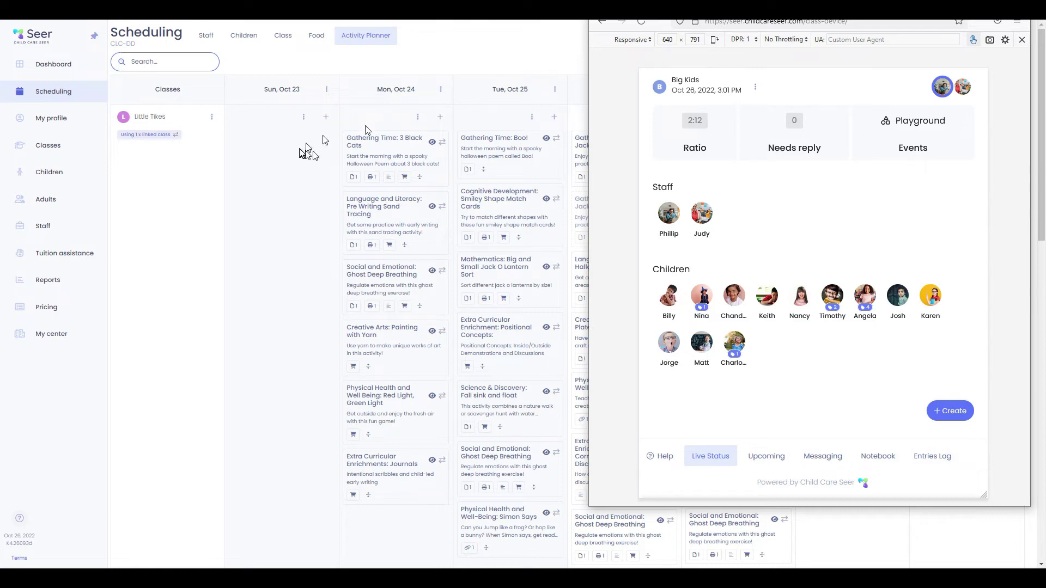
left_click(53, 73)
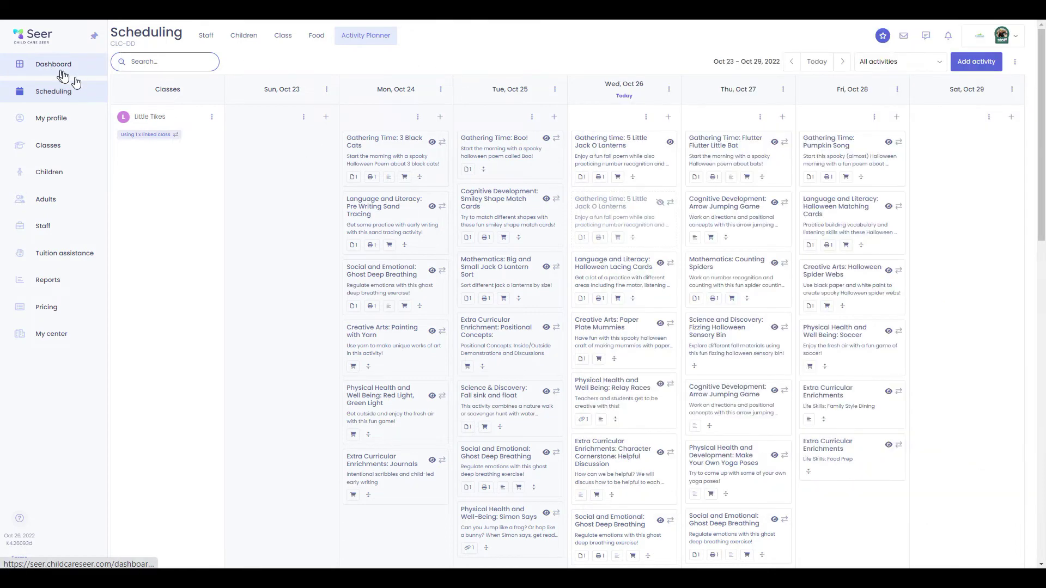
Open the Big Kids class schedule from the Classes list and pan across it
left_click(59, 145)
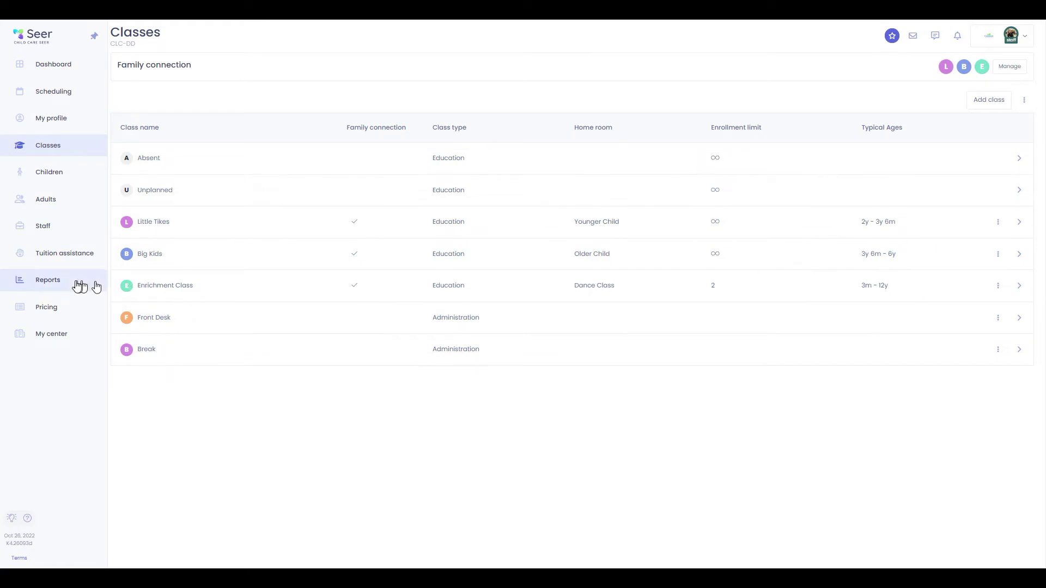
left_click(150, 253)
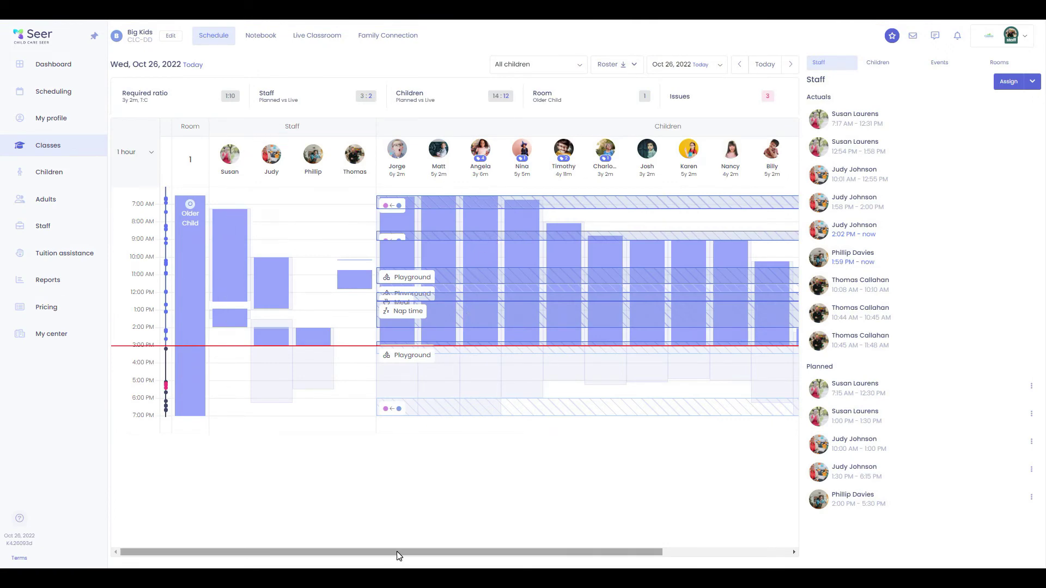
left_click_drag(397, 551, 302, 524)
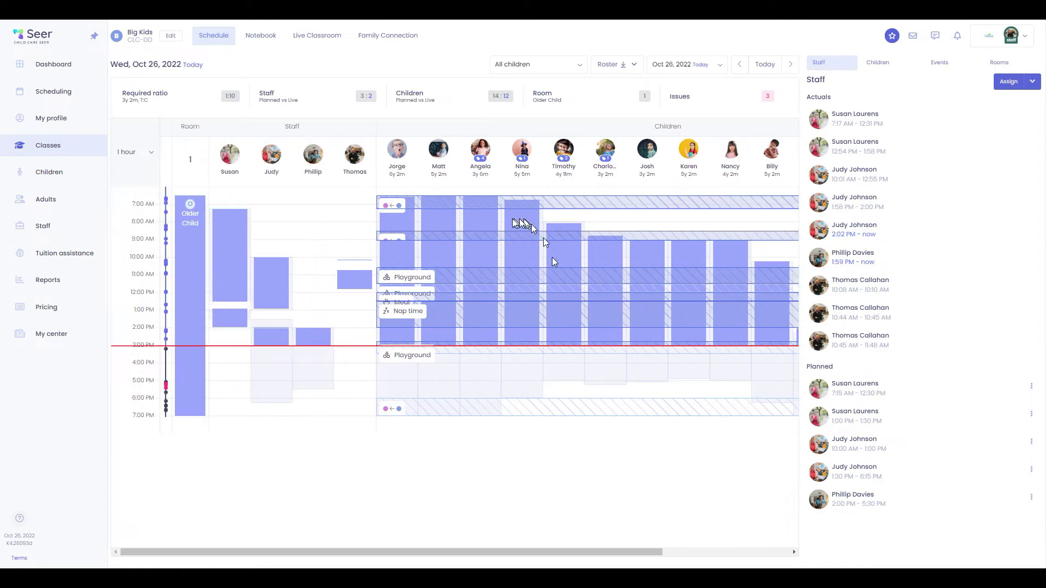
left_click_drag(593, 552, 423, 549)
Show the Big Kids Children and Events panels, then bring up all 17 children
left_click(886, 63)
left_click(941, 65)
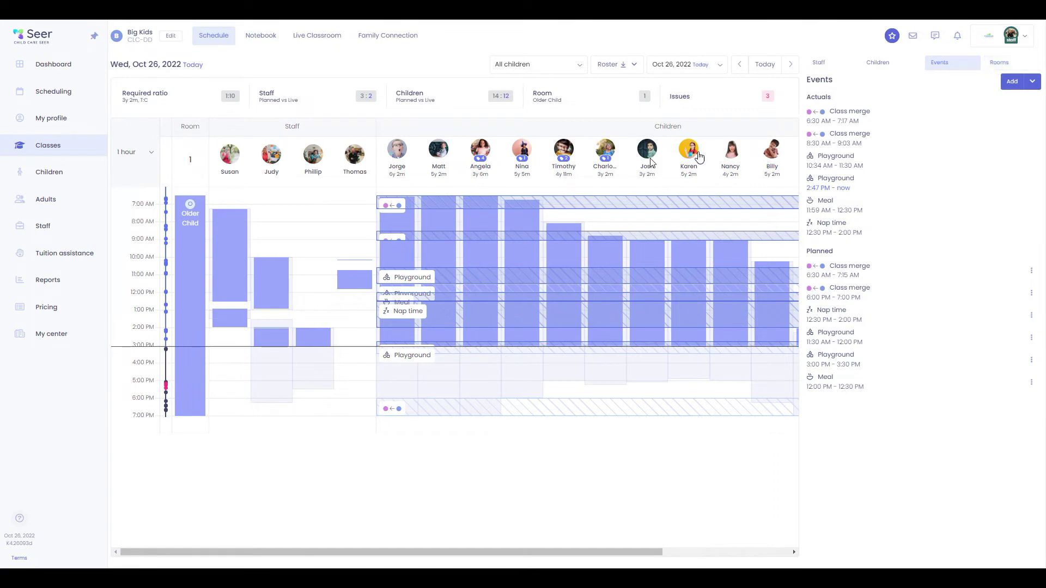
left_click(37, 176)
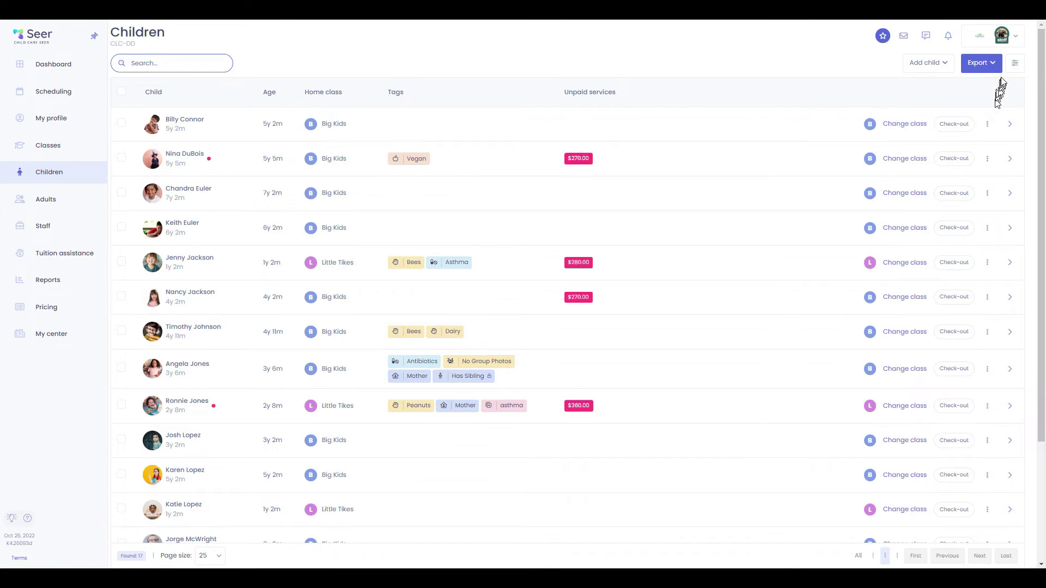
Filter the children list to those enrolled in Part Day Weekly
left_click(1015, 63)
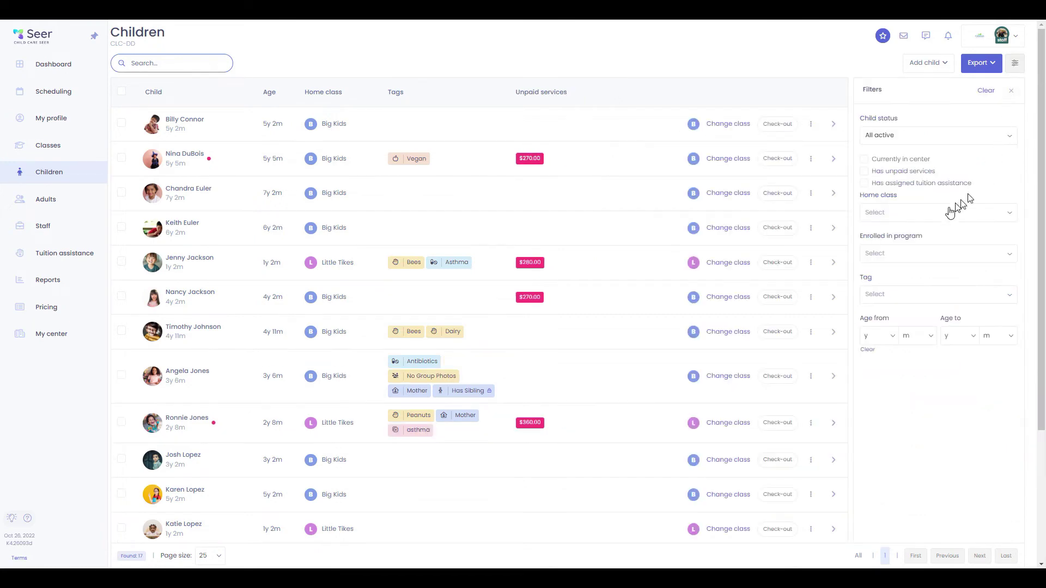
left_click(881, 260)
left_click(906, 308)
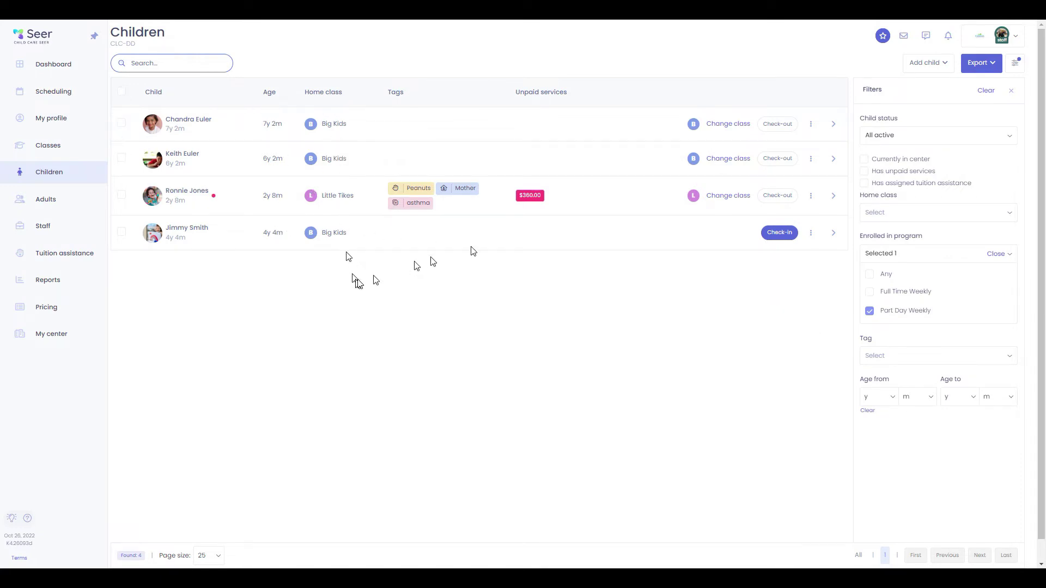
Select all four children to review More bulk actions, then deselect and open the first profile
left_click(121, 92)
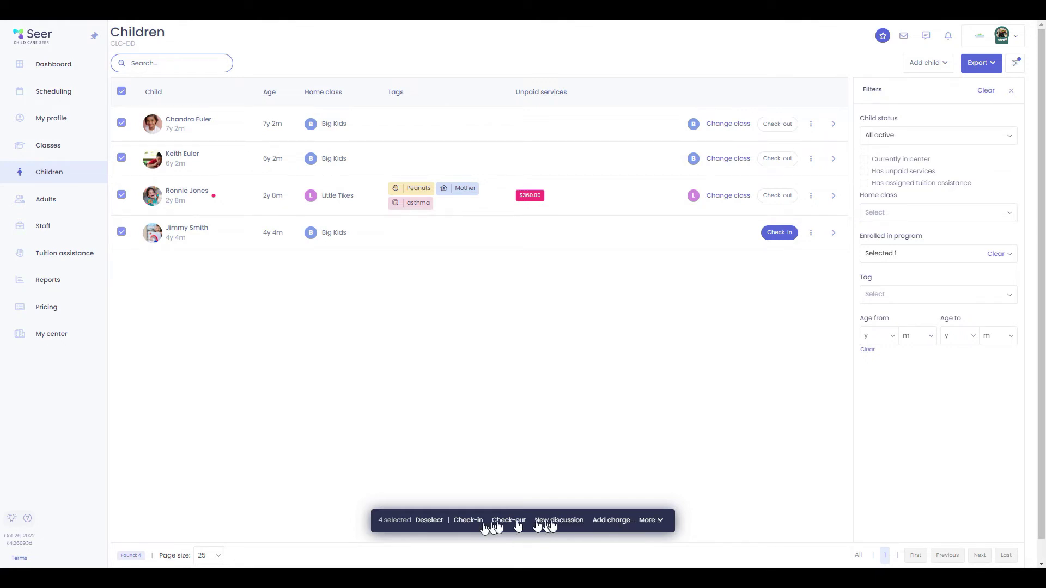
left_click(666, 523)
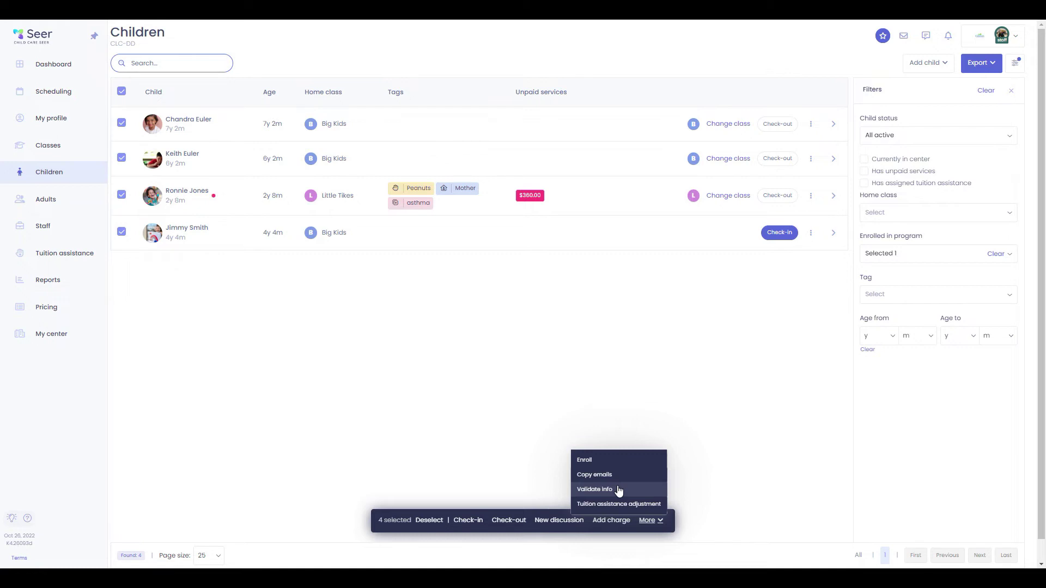
left_click(648, 508)
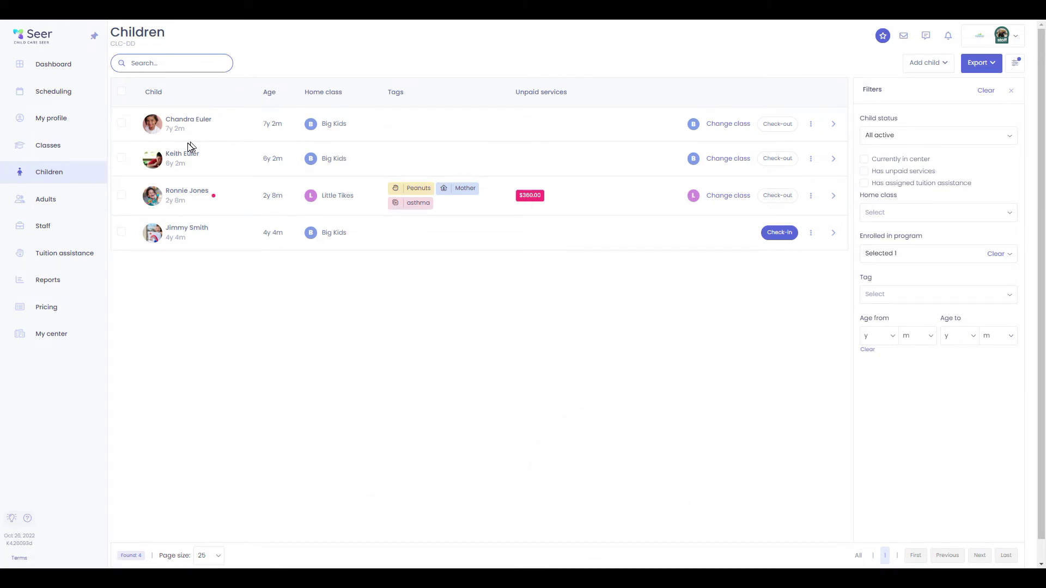
left_click(205, 122)
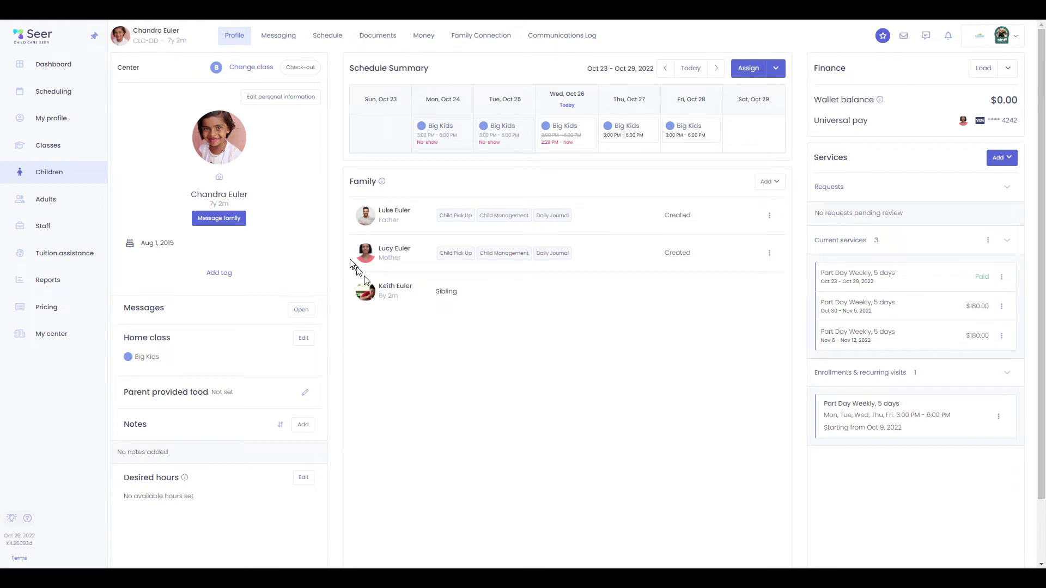
Check the child's Messaging and Schedule tabs, toggling Day/Week, then view the Documents list
left_click(283, 35)
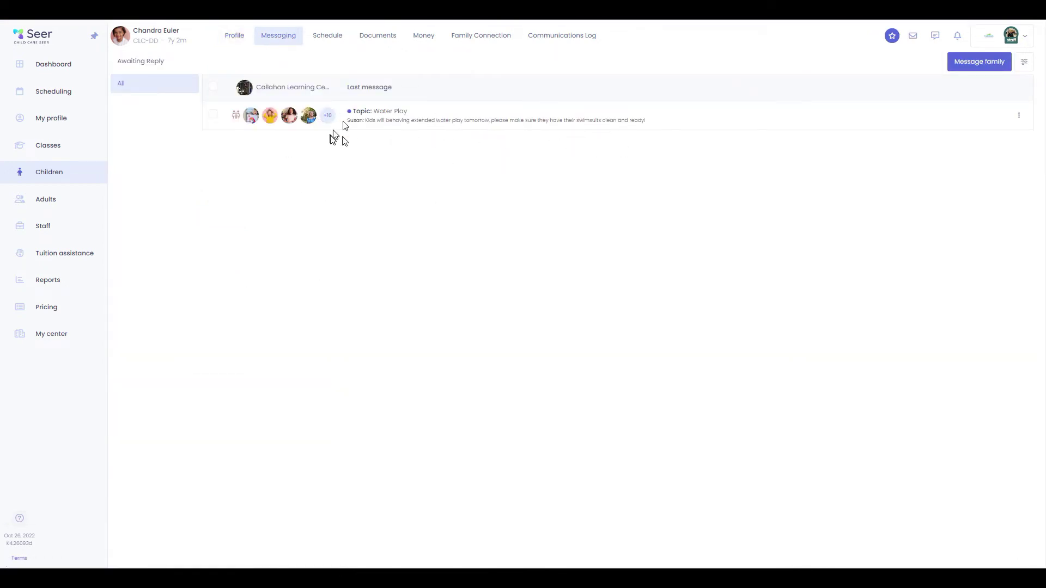
left_click(327, 35)
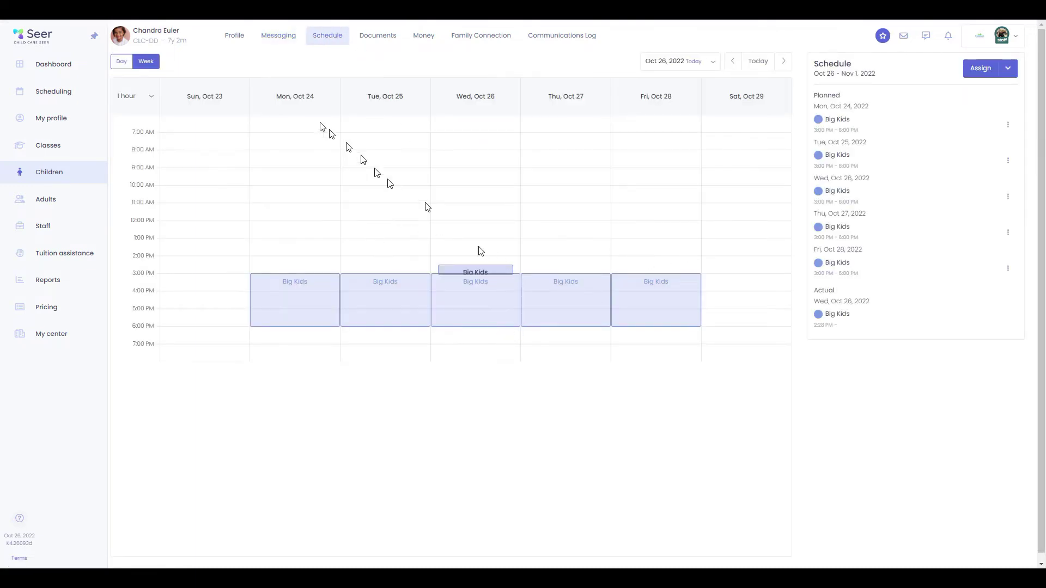
left_click(122, 61)
left_click(145, 61)
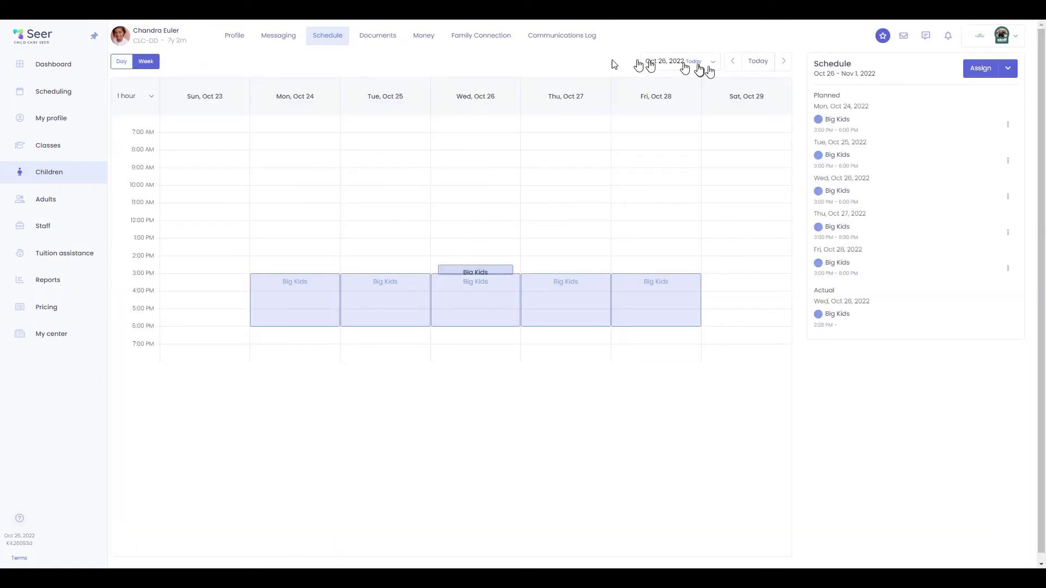
left_click(382, 39)
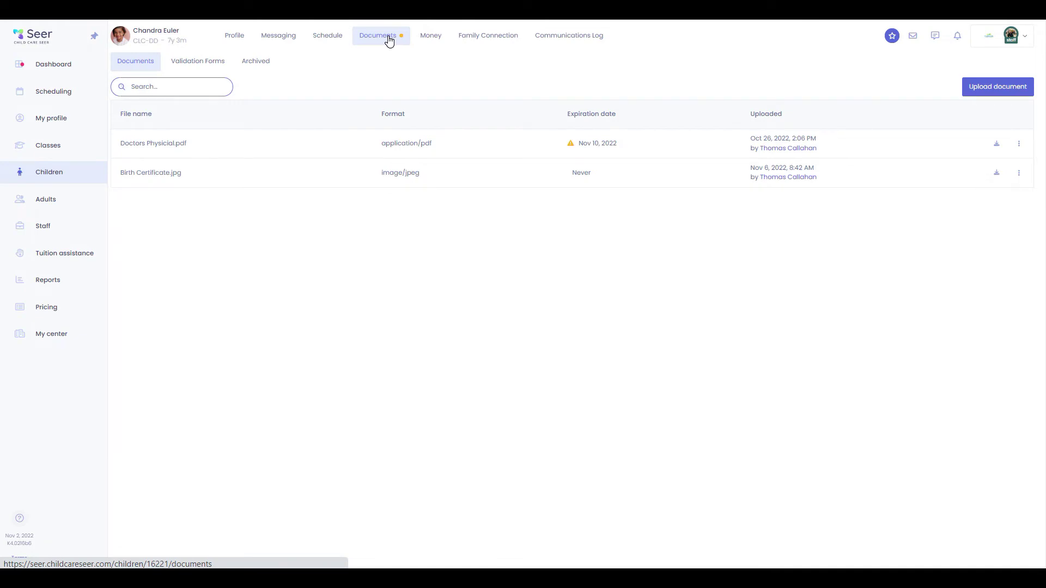
Upload the immunization record, visible beyond staff, expiring Nov 25, 2022
left_click(996, 88)
left_click(590, 114)
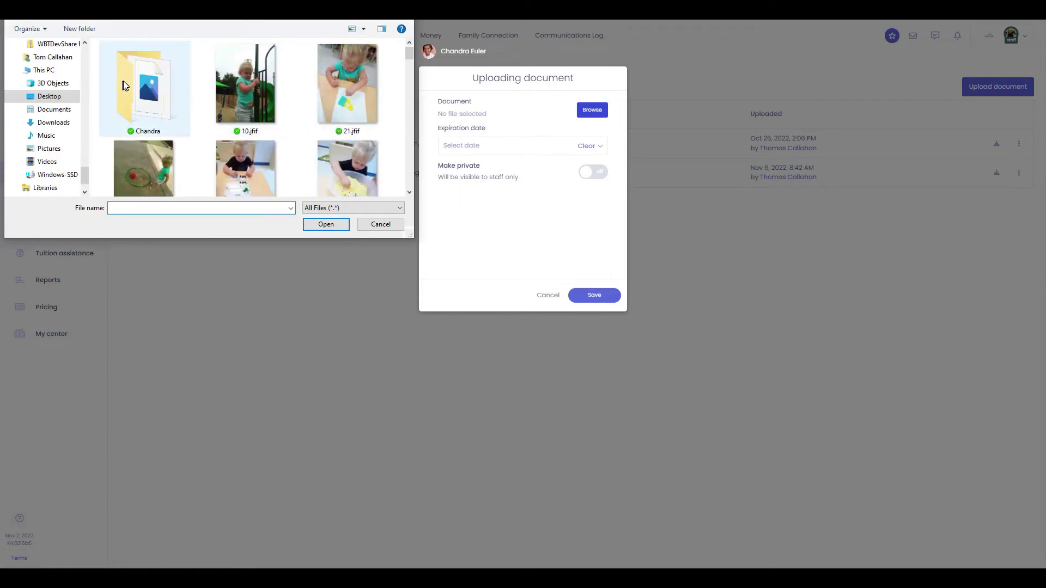
double_click(124, 81)
left_click(124, 80)
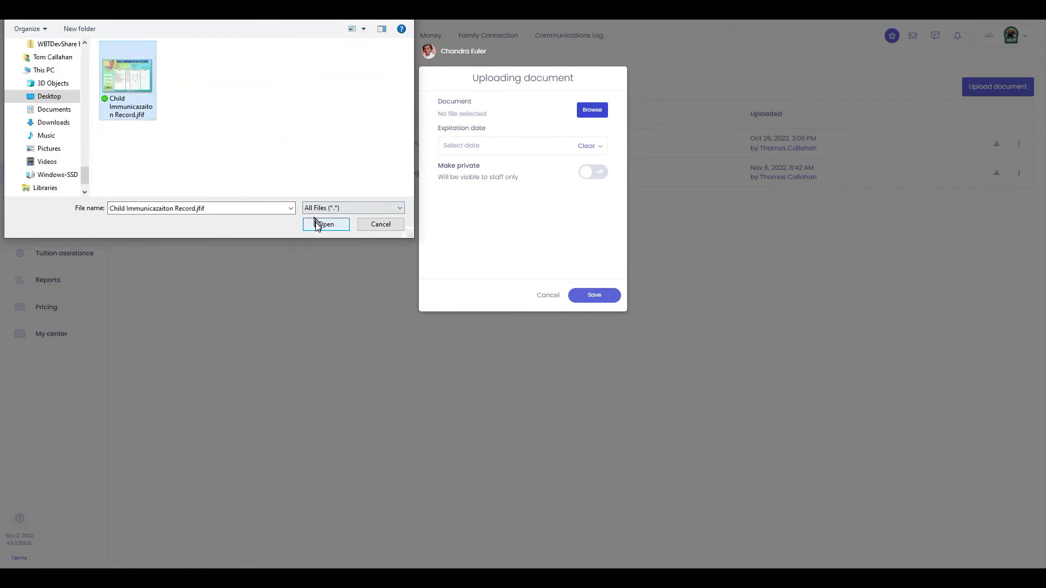
left_click(326, 224)
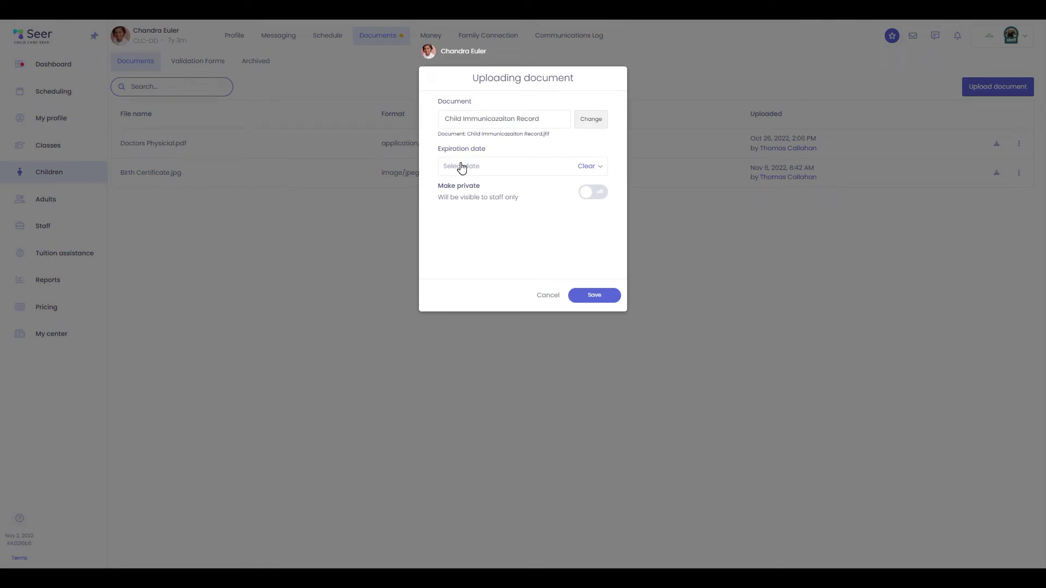
left_click(595, 193)
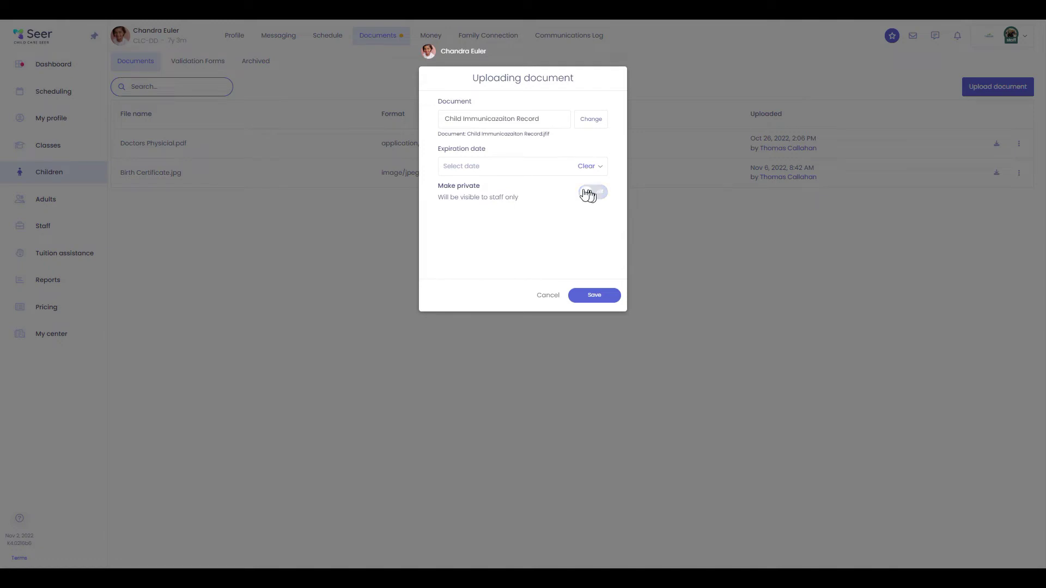
left_click(453, 171)
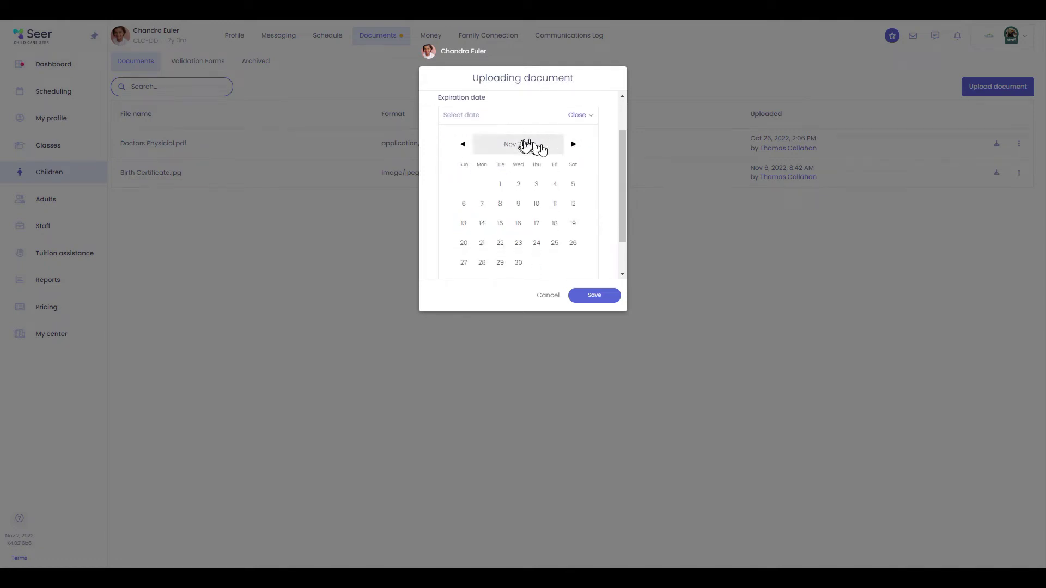
left_click(553, 243)
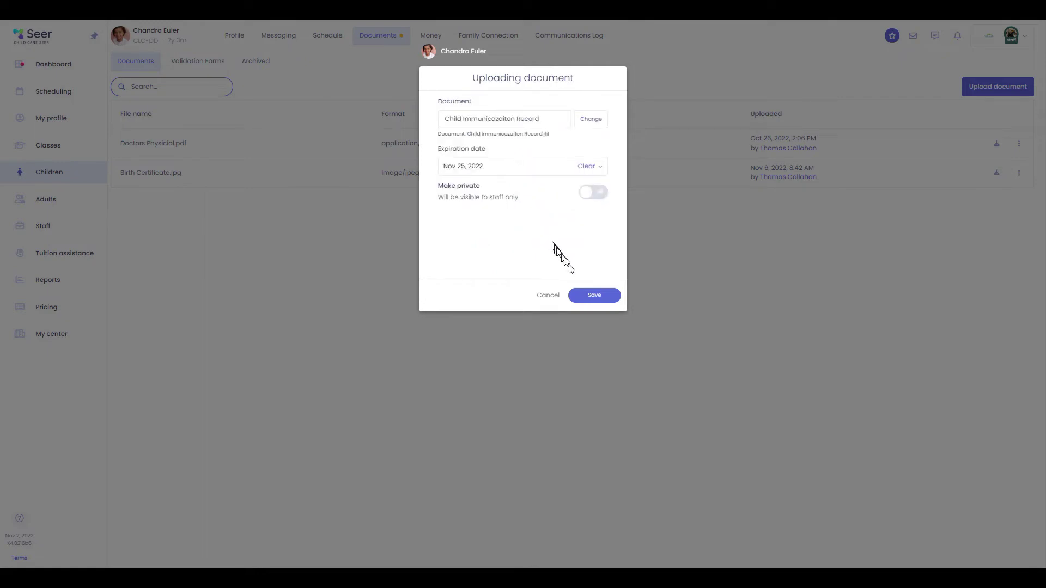
left_click(609, 304)
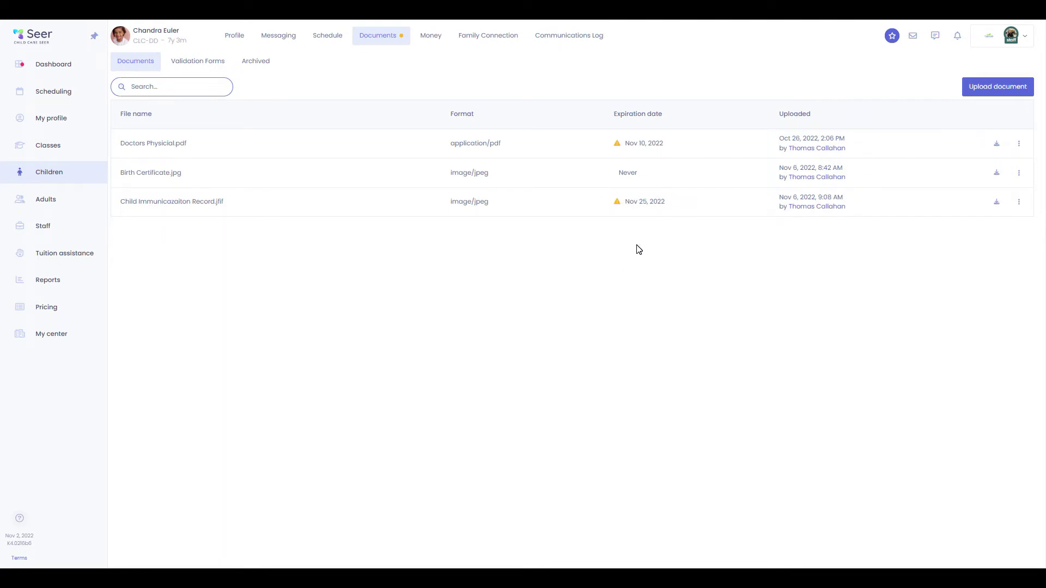
Review the child's reviewed validation form and archived documents, then show All Payments
left_click(216, 62)
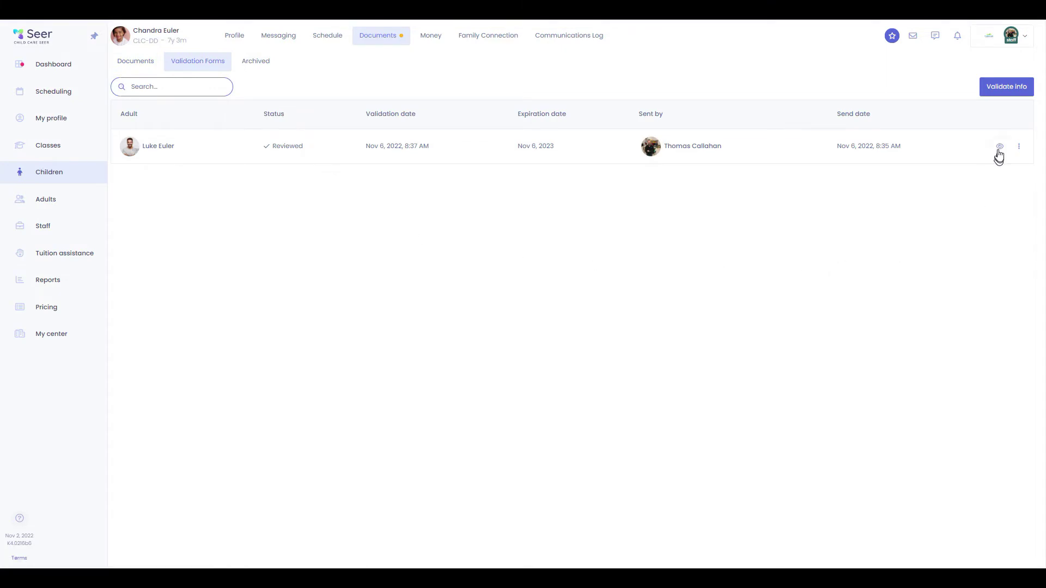
left_click(1000, 147)
scroll(479, 327, "down", 2)
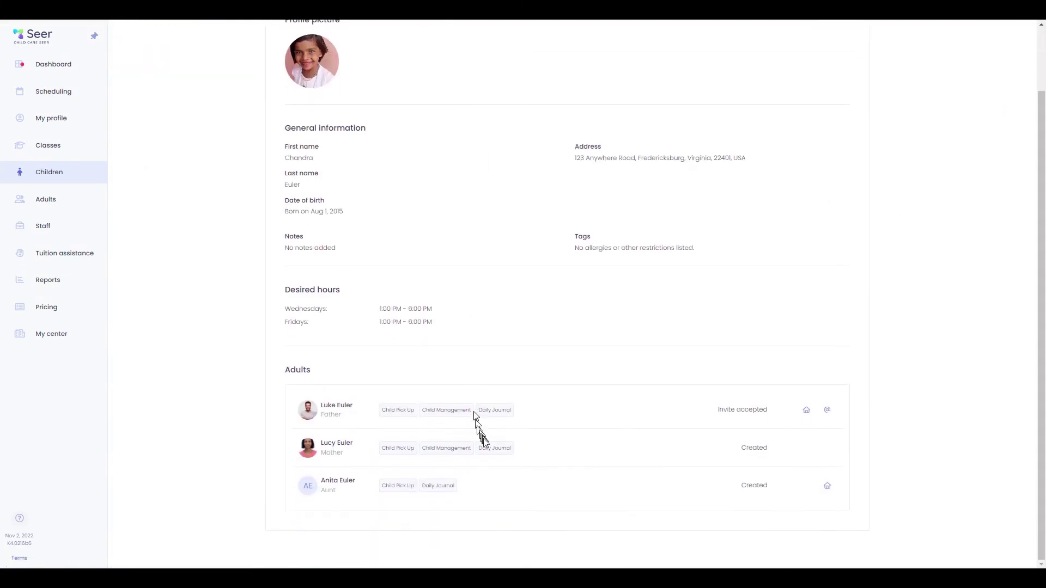
scroll(578, 458, "up", 2)
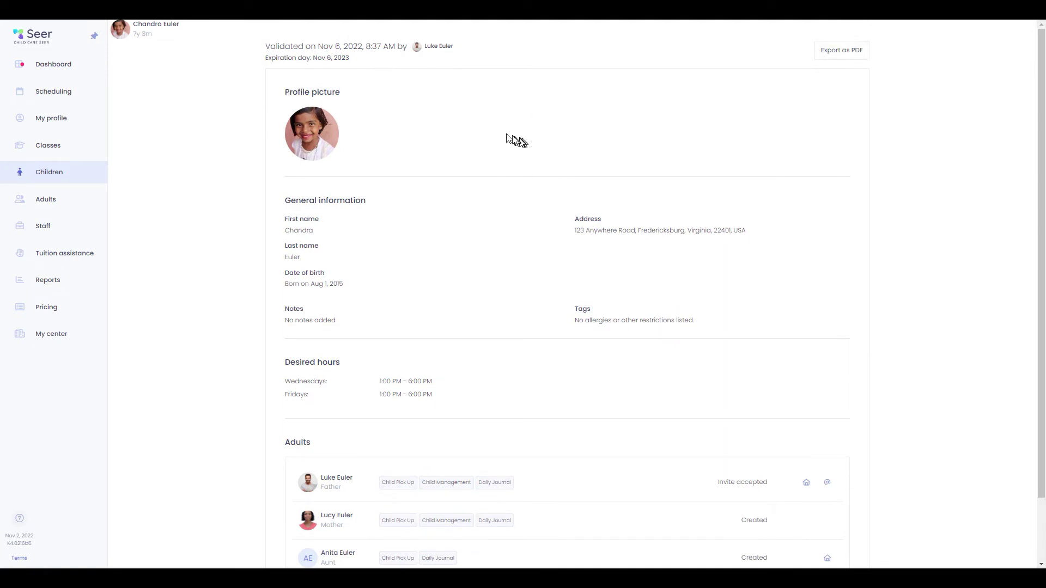
key("Escape")
left_click(259, 66)
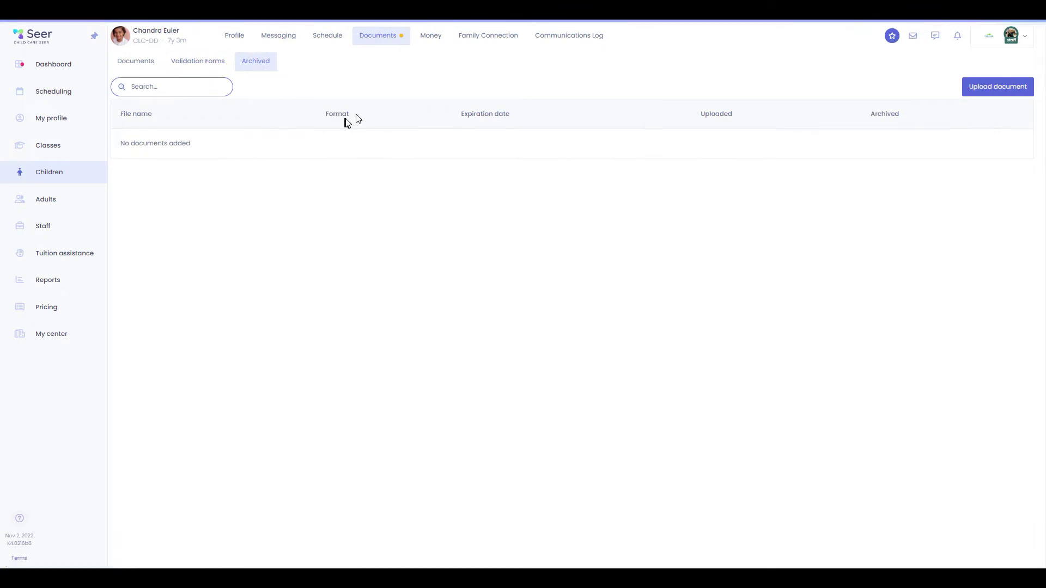
left_click(442, 33)
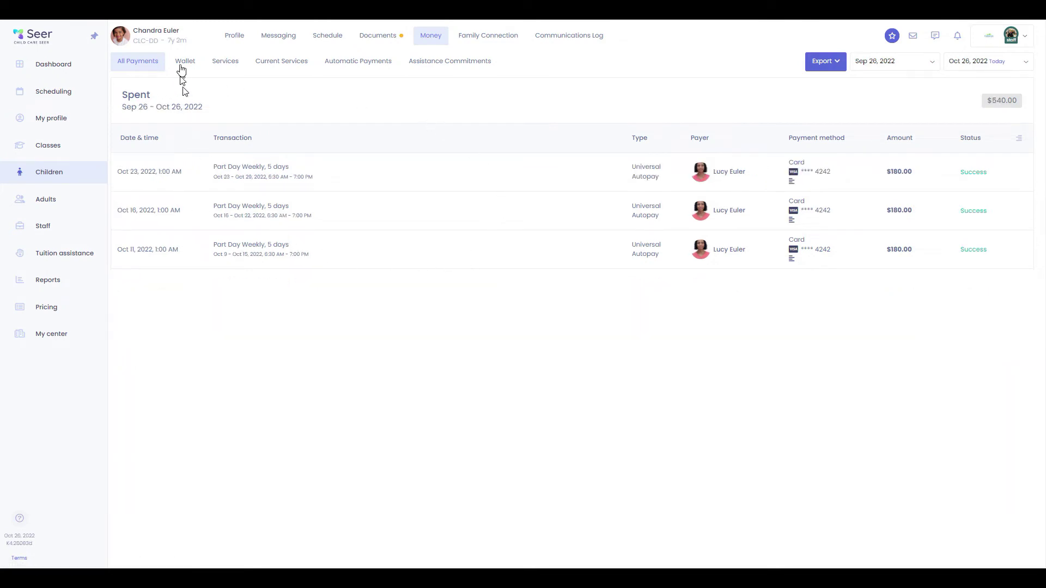
Browse the child's Wallet, Services, Current Services, Automatic Payments and Assistance Commitments subtabs
left_click(183, 65)
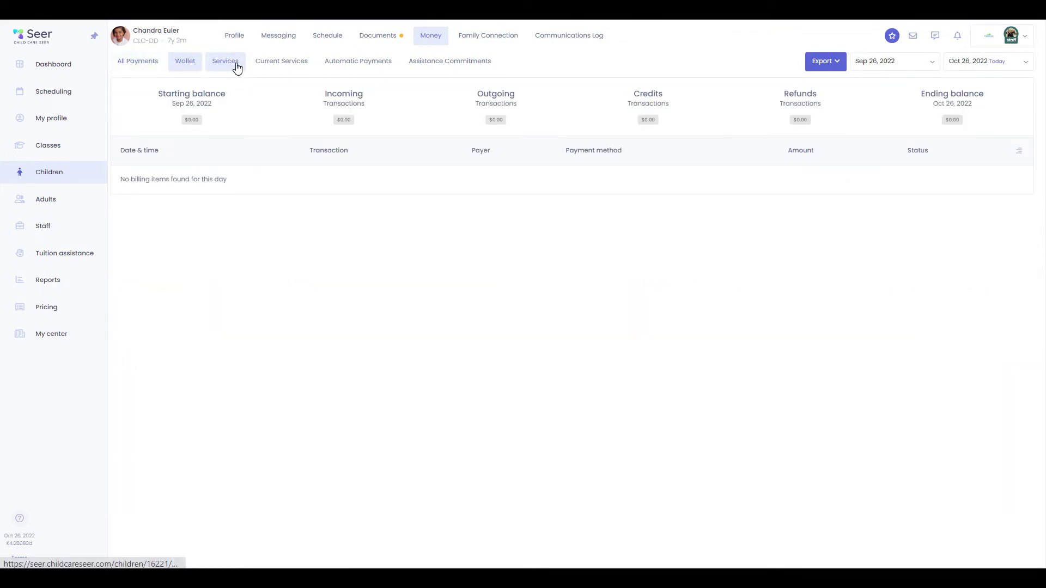
left_click(237, 66)
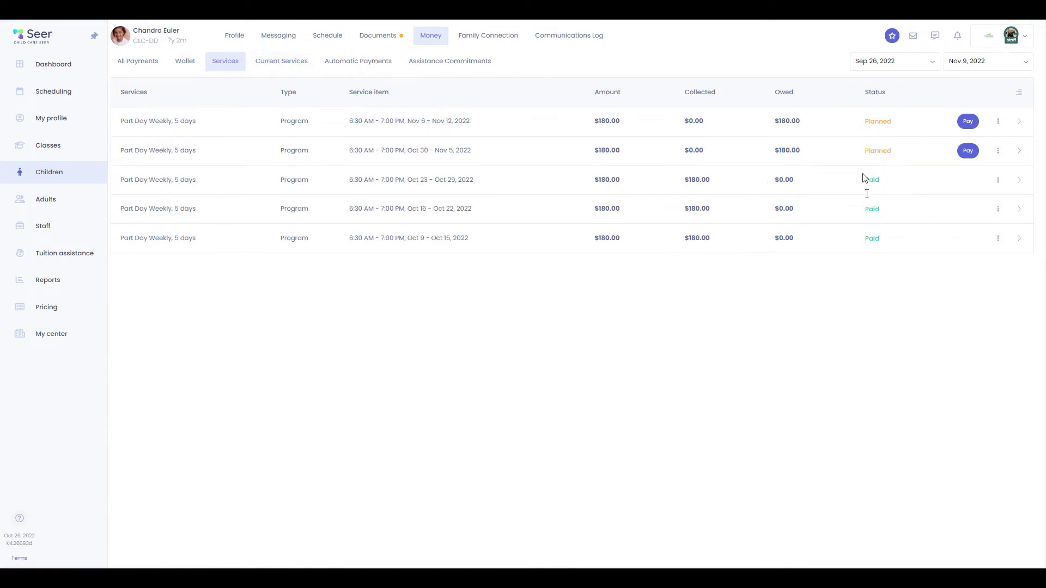
left_click(286, 61)
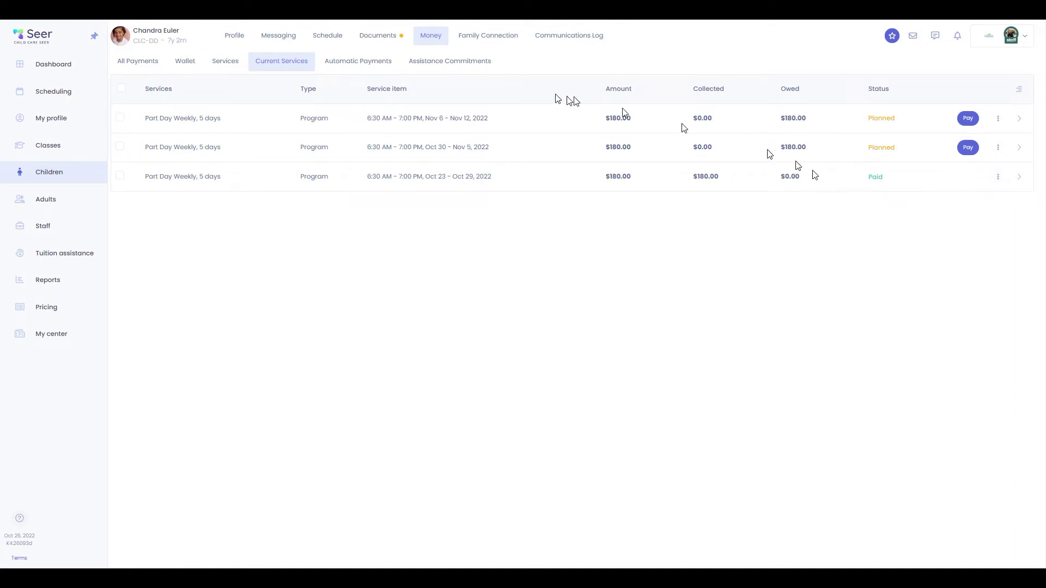
left_click(377, 61)
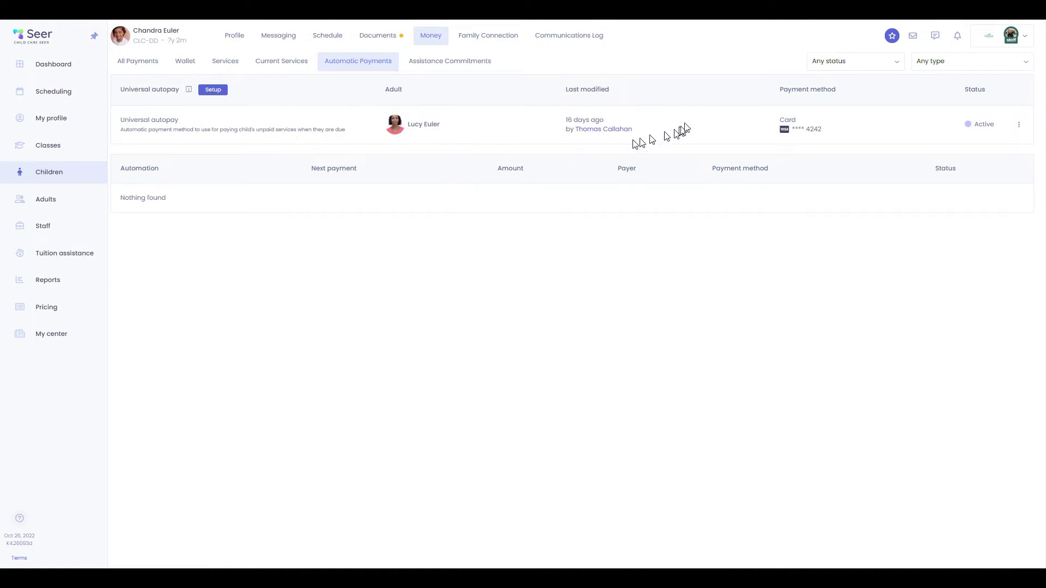
left_click(449, 63)
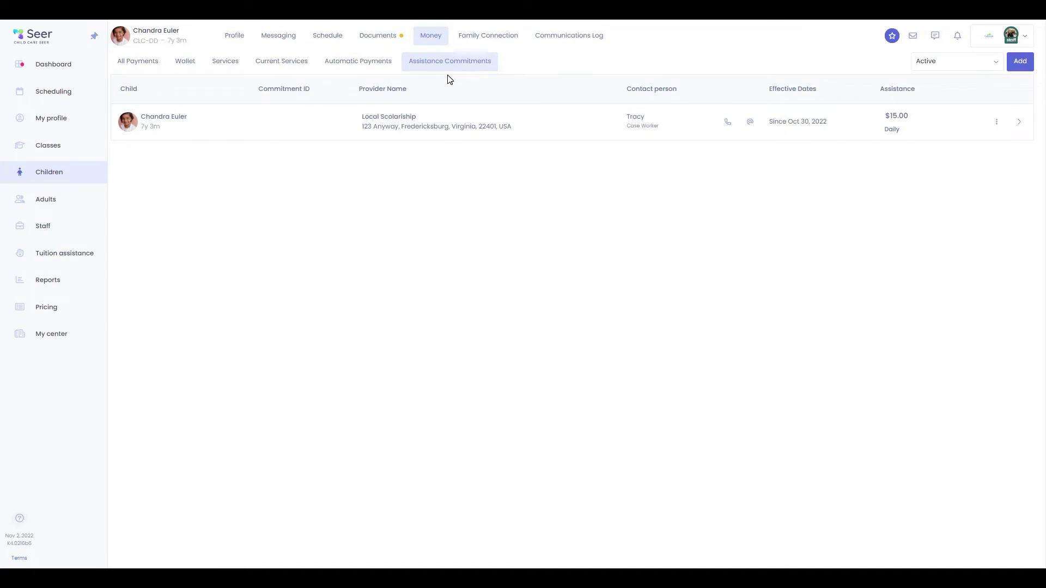
Edit the Local Scolarship commitment and save it with no services covered
left_click(1019, 123)
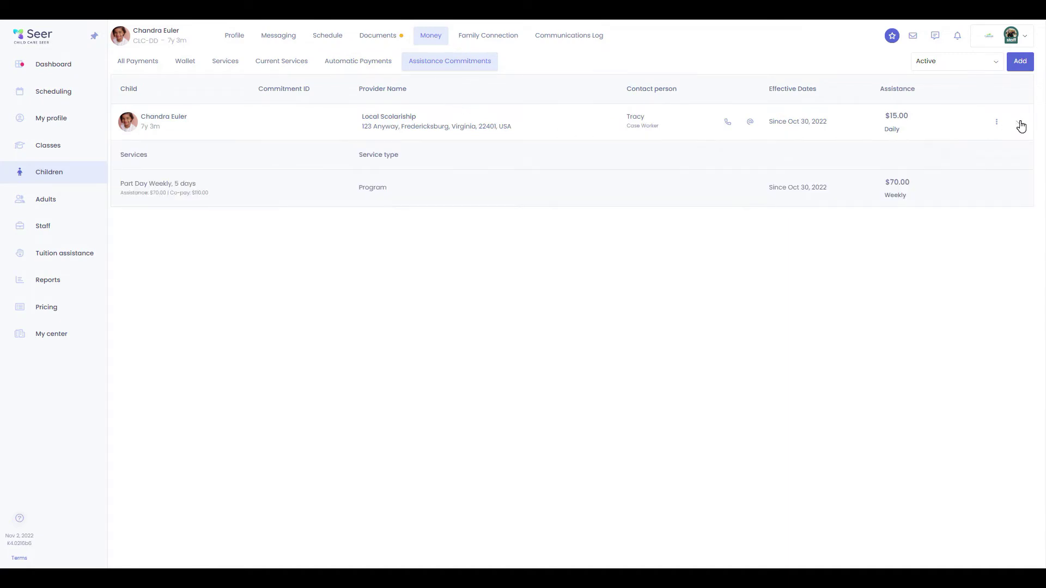
left_click(998, 123)
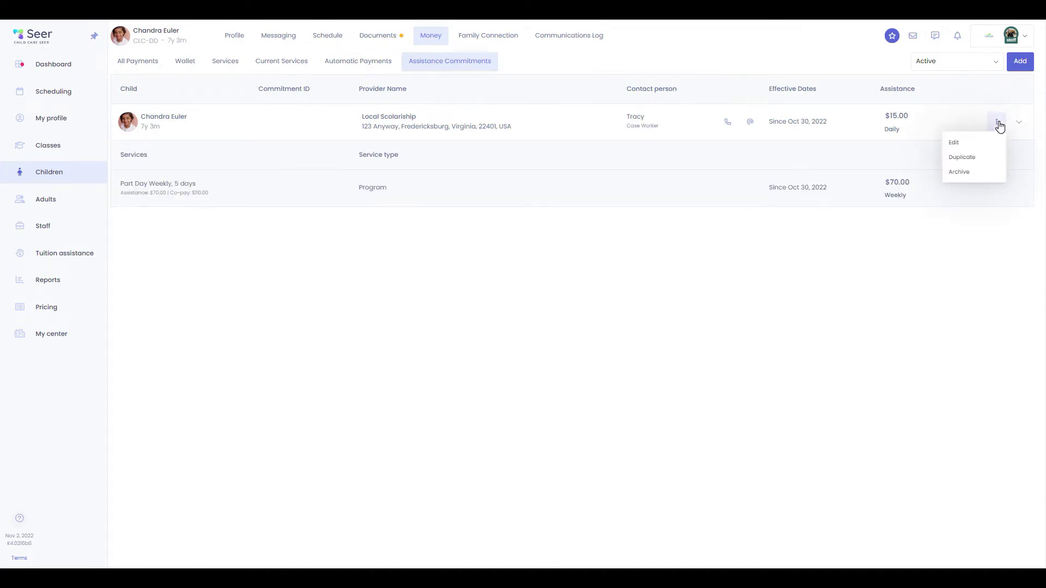
left_click(973, 146)
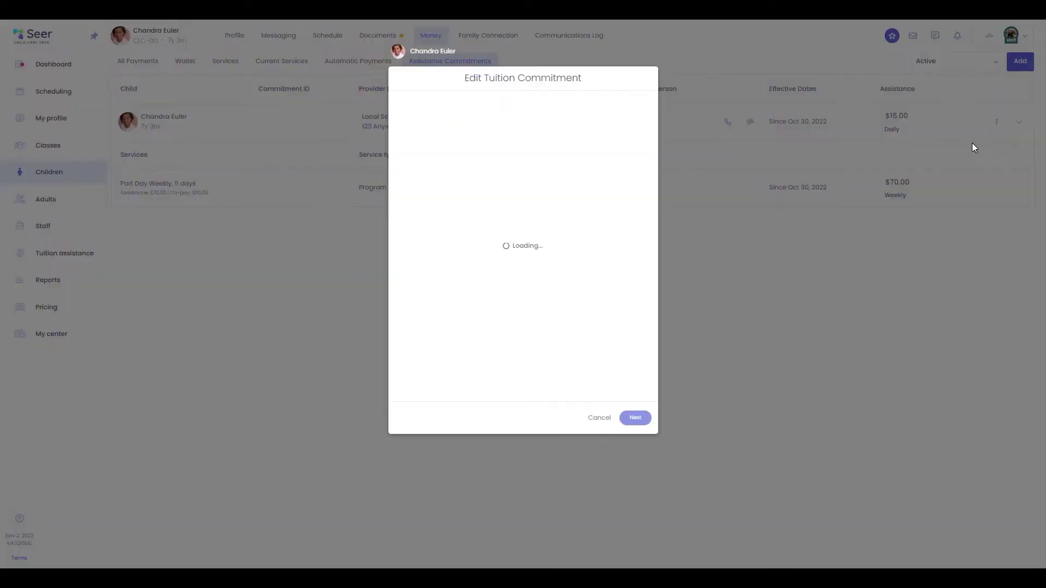
left_click(634, 418)
left_click(634, 418)
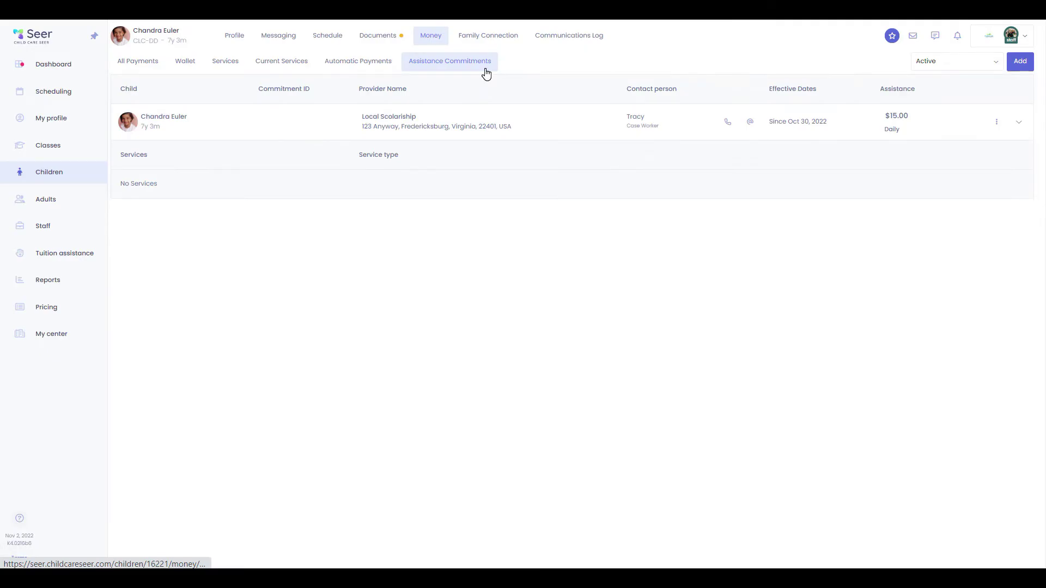
Look through Daily Journal, Happenings and Entries Log, ending on the two-entry Communications Log
left_click(494, 40)
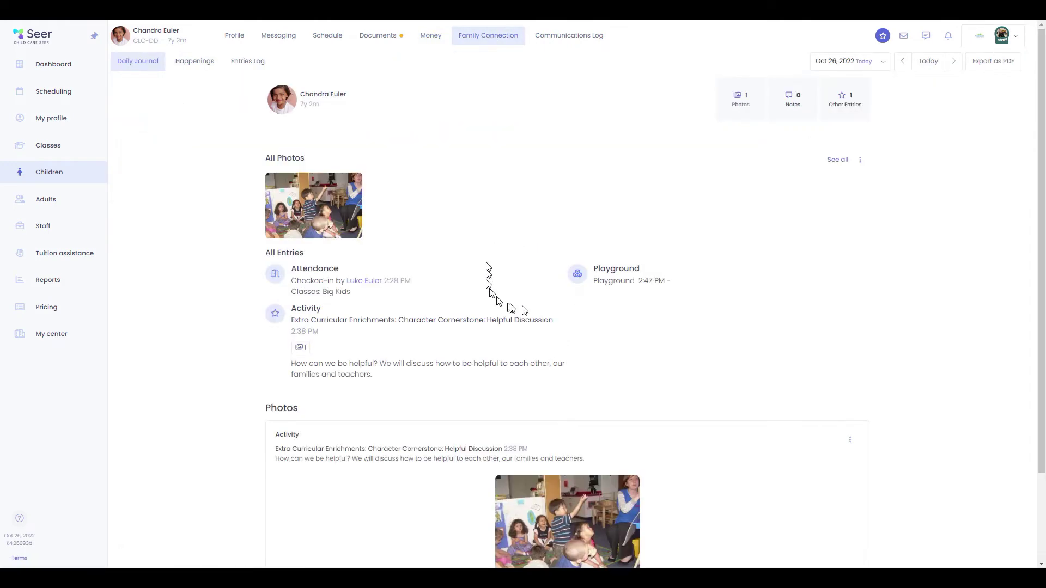
scroll(523, 327, "down", 3)
scroll(497, 351, "up", 3)
left_click(195, 61)
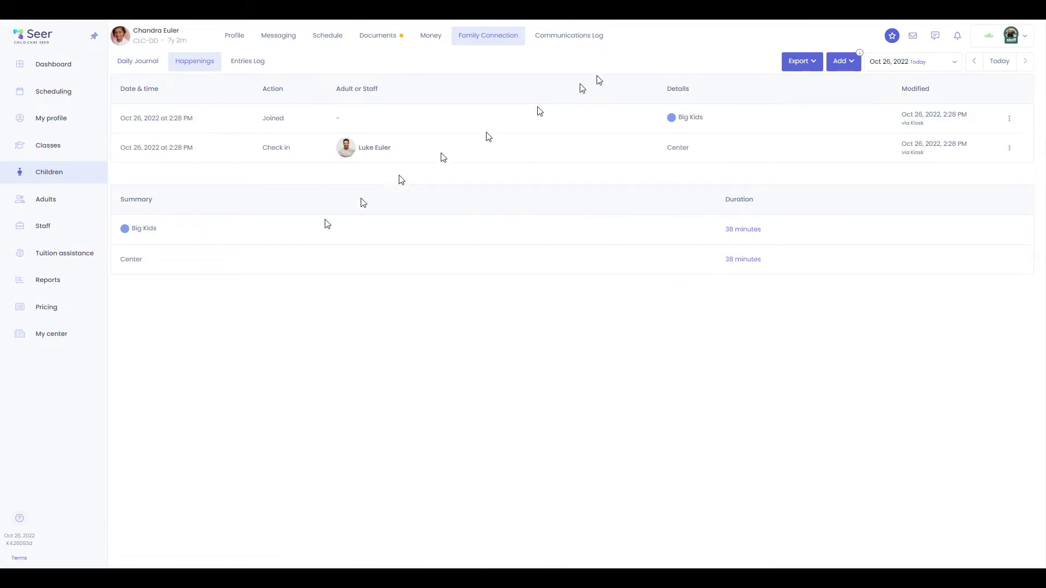
left_click(246, 63)
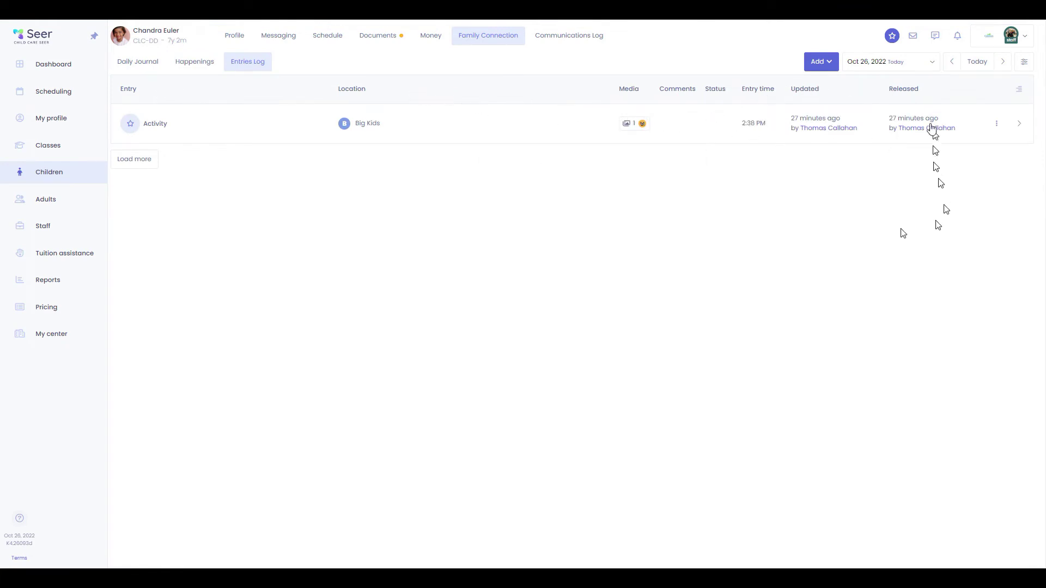
left_click(536, 36)
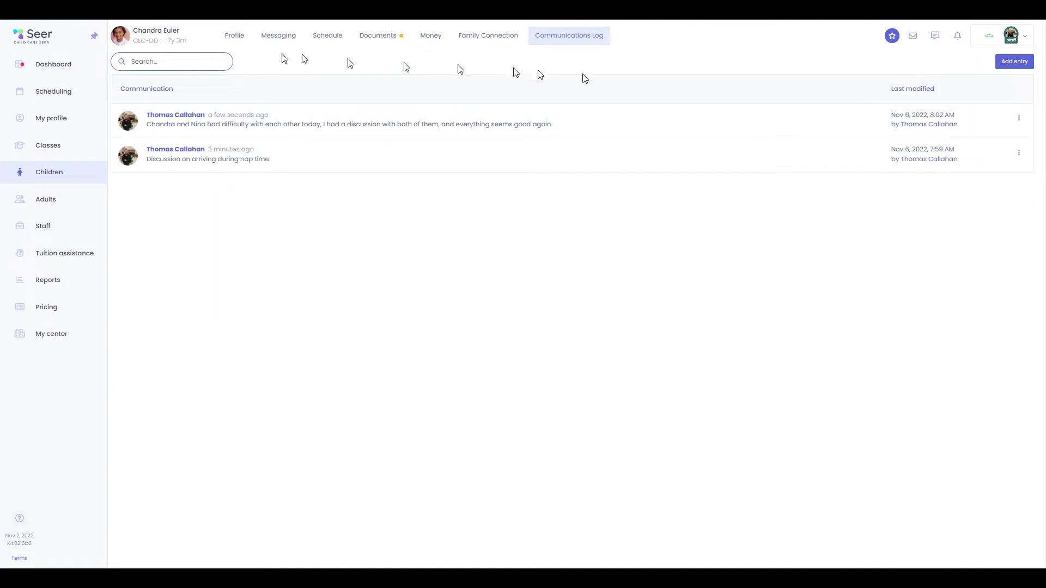
Log a note that the child disliked lunch and wants honey mustard sauce, then open Adults
left_click(1024, 63)
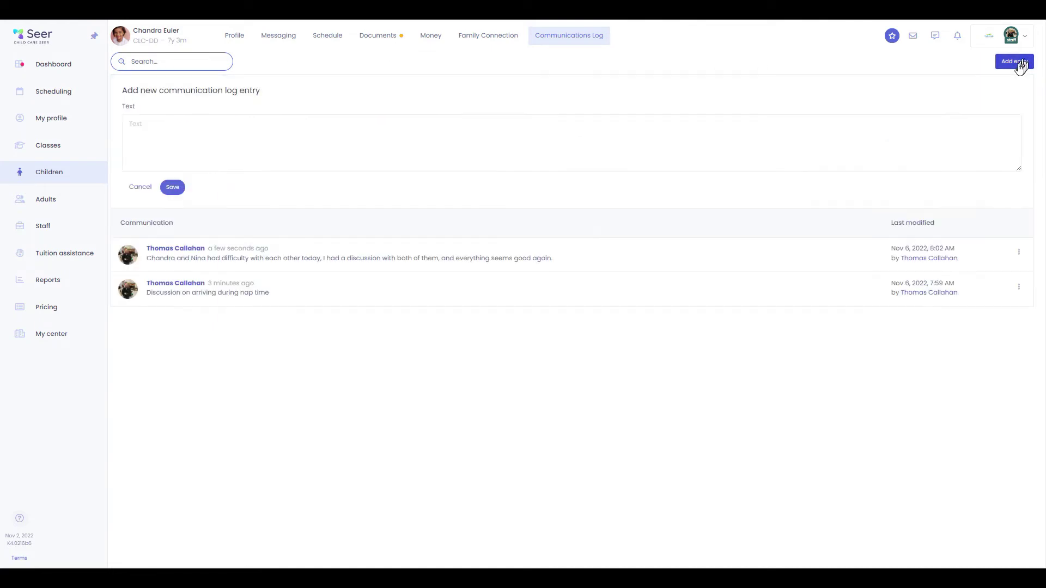
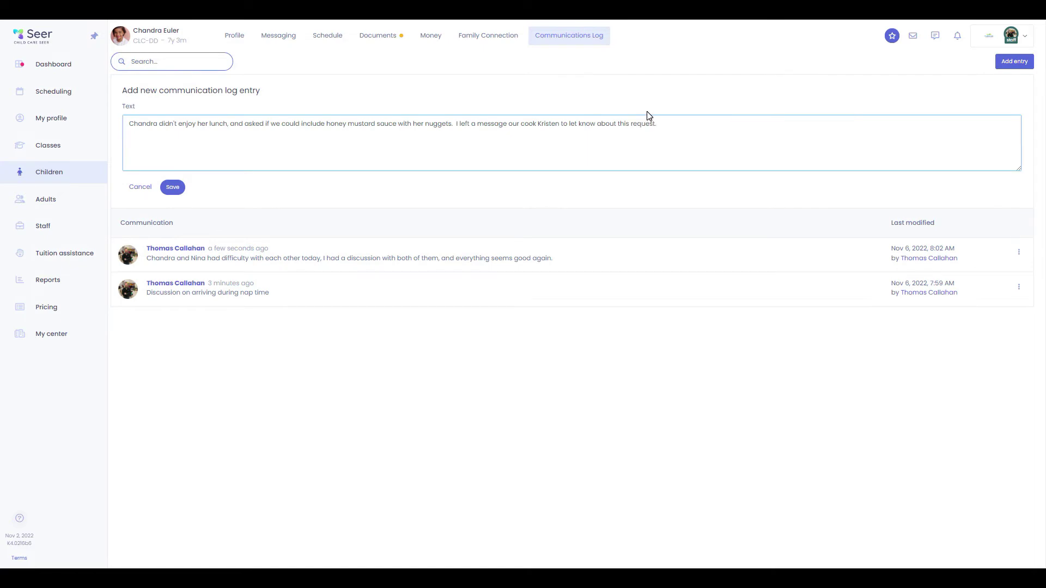
left_click(172, 186)
left_click(41, 201)
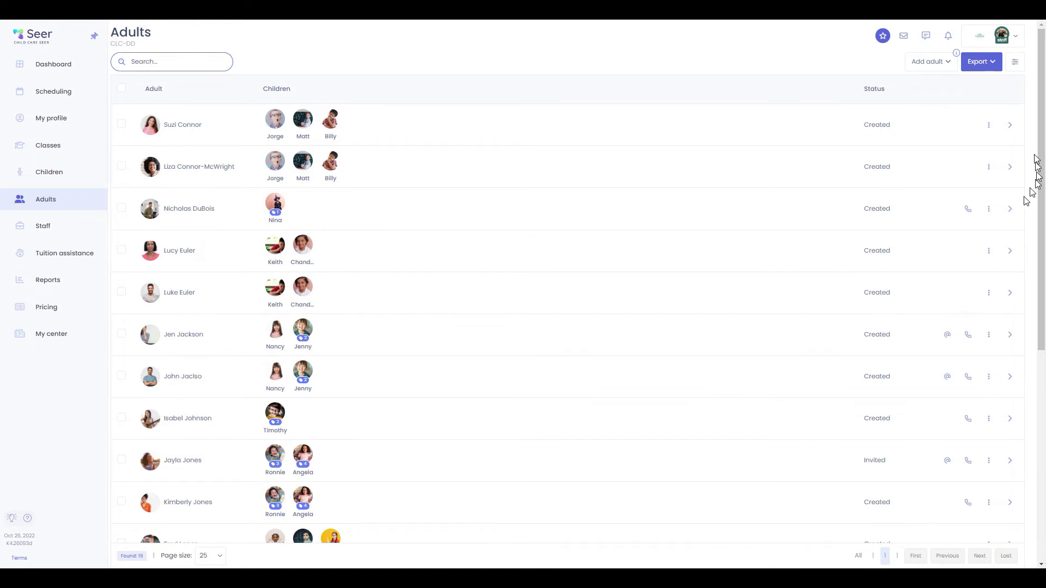
Inspect the adult status and child management status filter options without changing them
left_click(1017, 62)
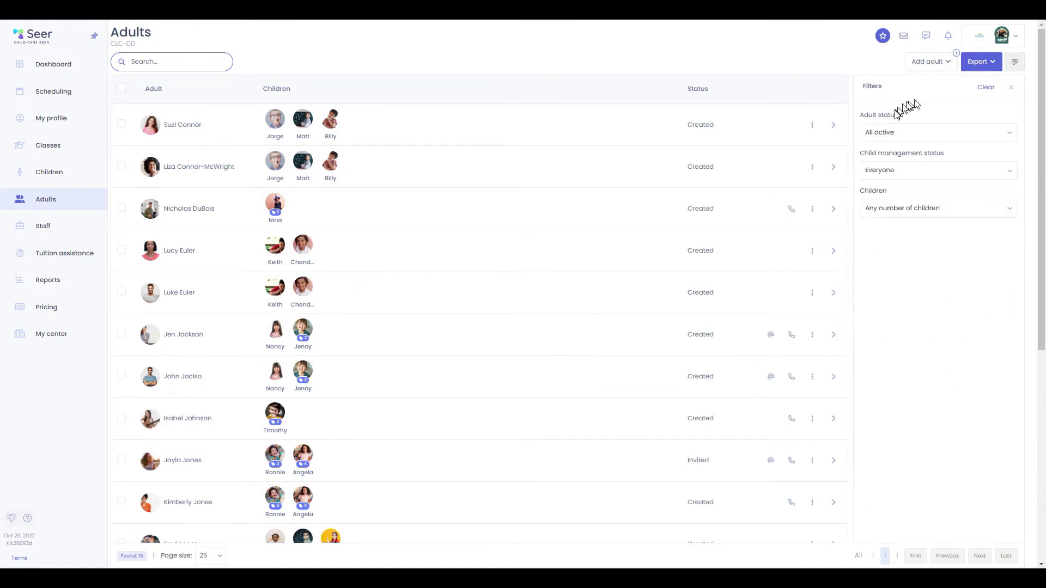
left_click(910, 132)
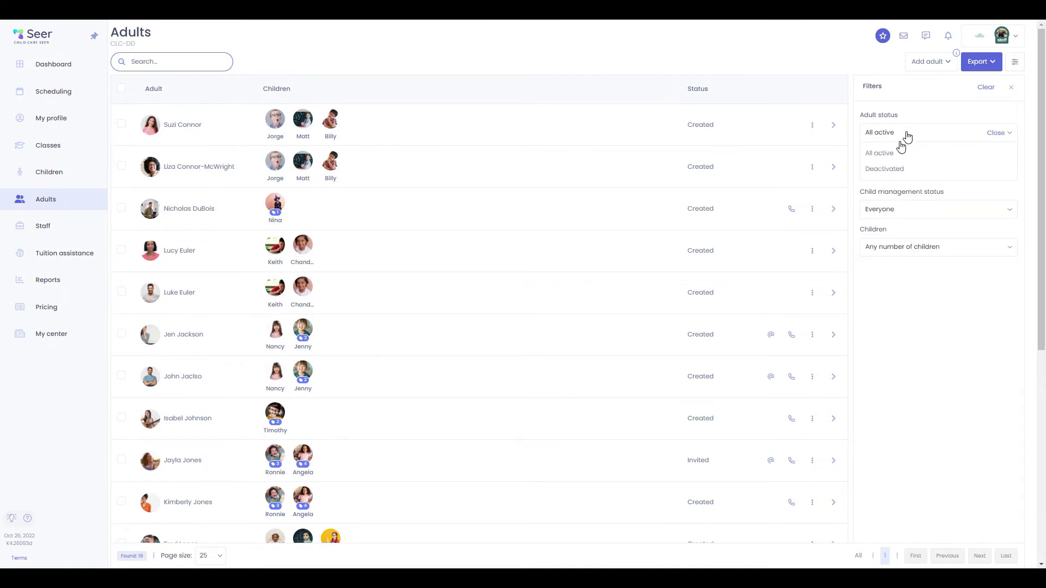
left_click(909, 132)
left_click(928, 171)
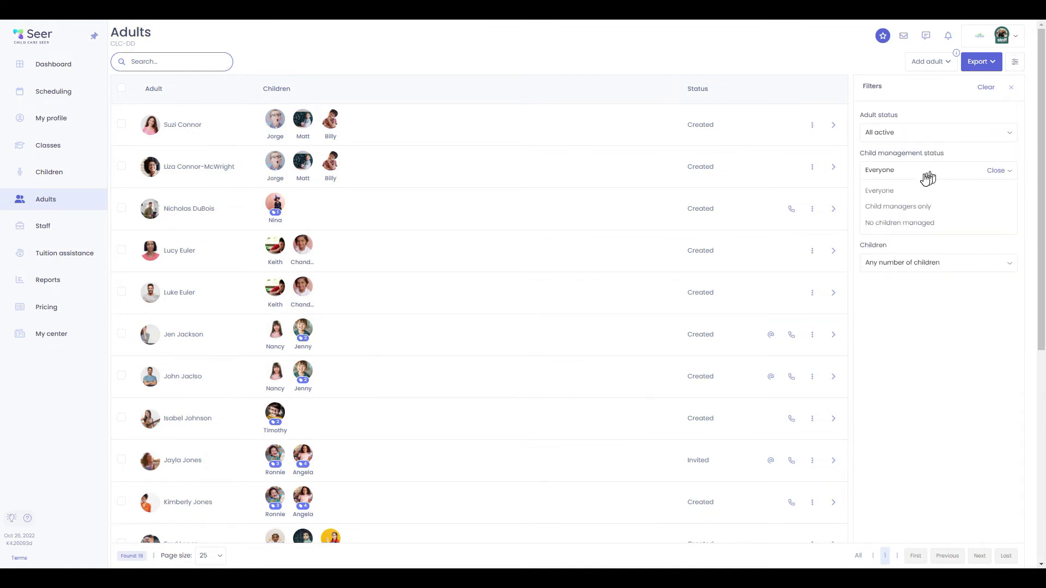
left_click(924, 171)
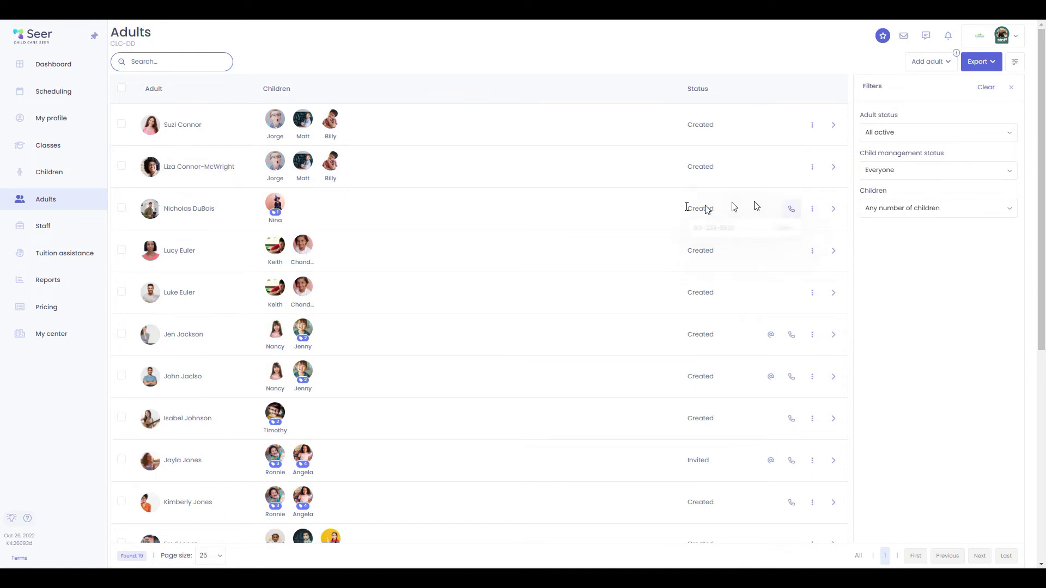
Tick and untick two adults' checkboxes, then open an adult's profile with two related children
left_click(122, 124)
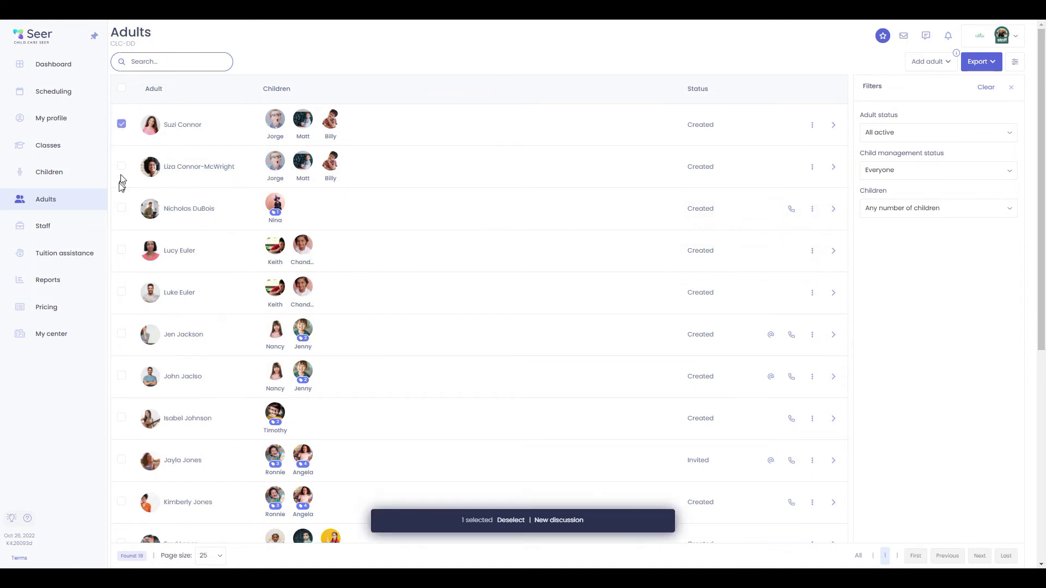
left_click(121, 170)
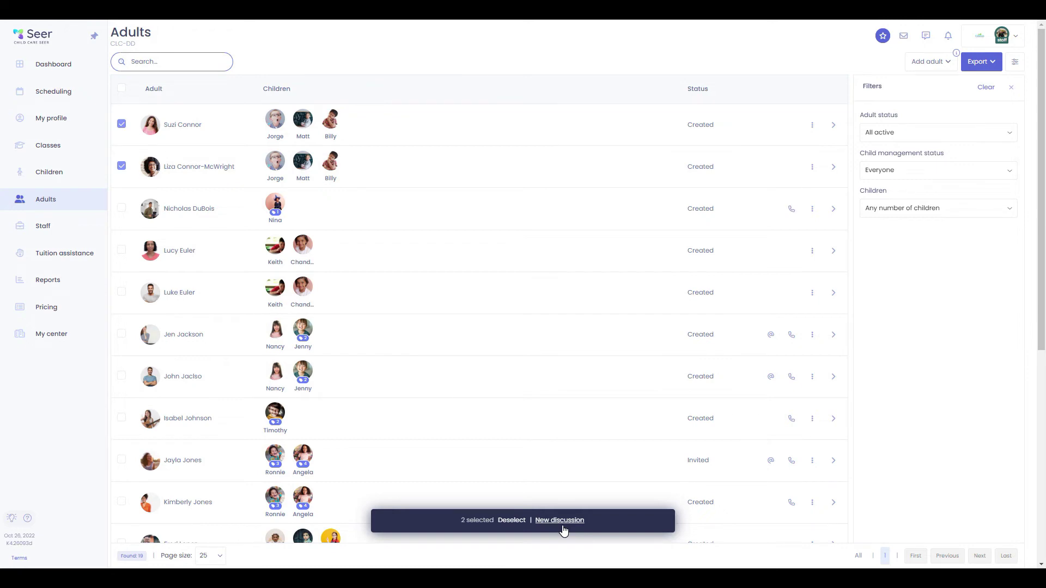
left_click(122, 125)
left_click(123, 166)
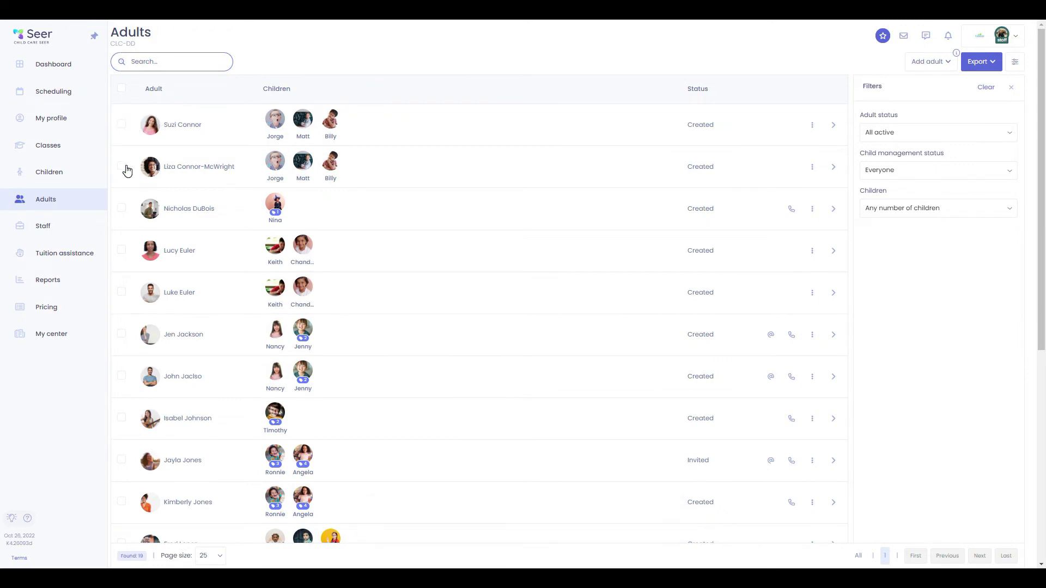
left_click(184, 460)
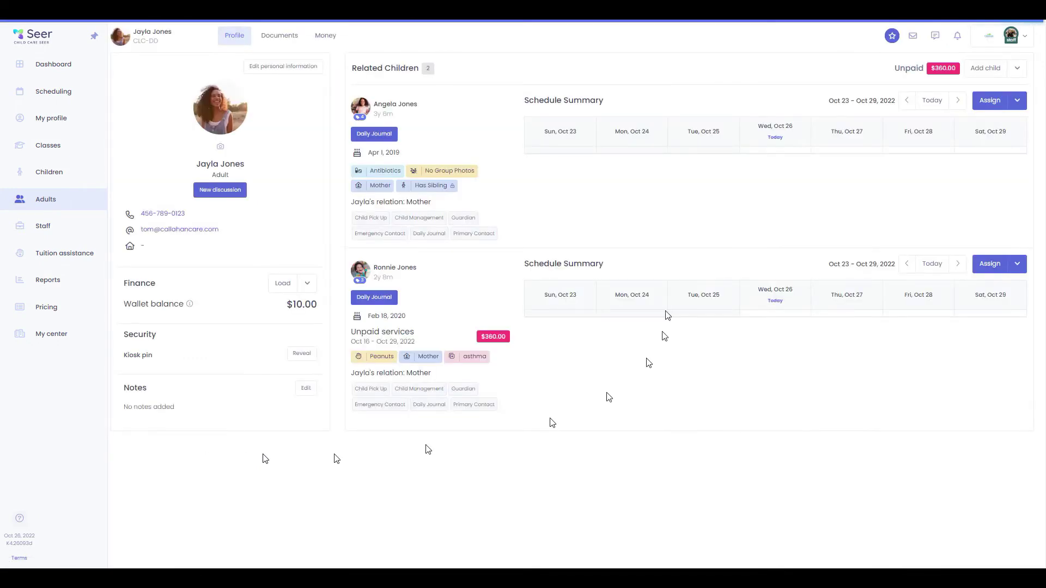
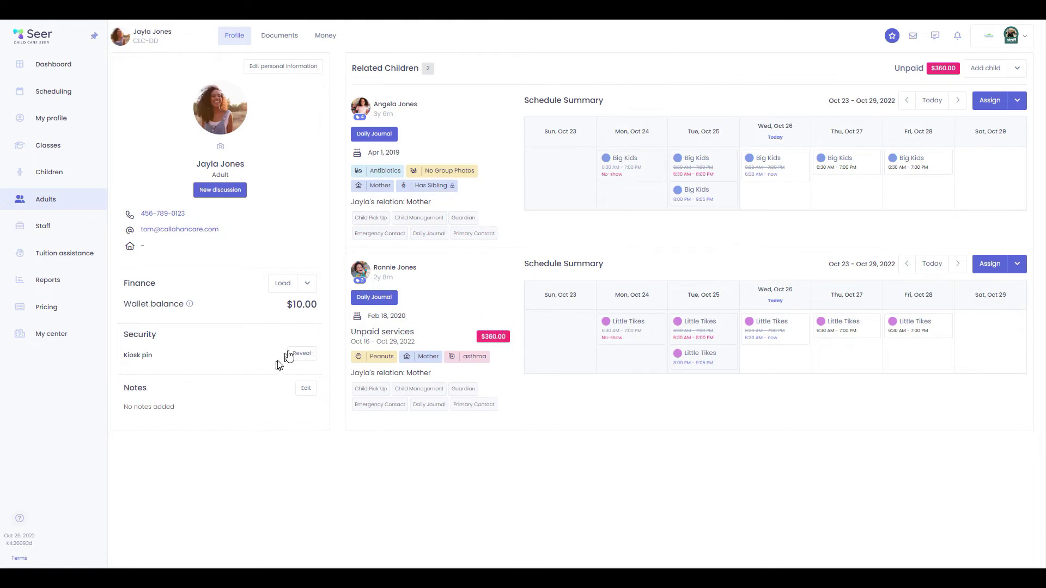
Reveal the parent's kiosk pin, cancel a notes edit unchanged, and open their Documents list
left_click(307, 357)
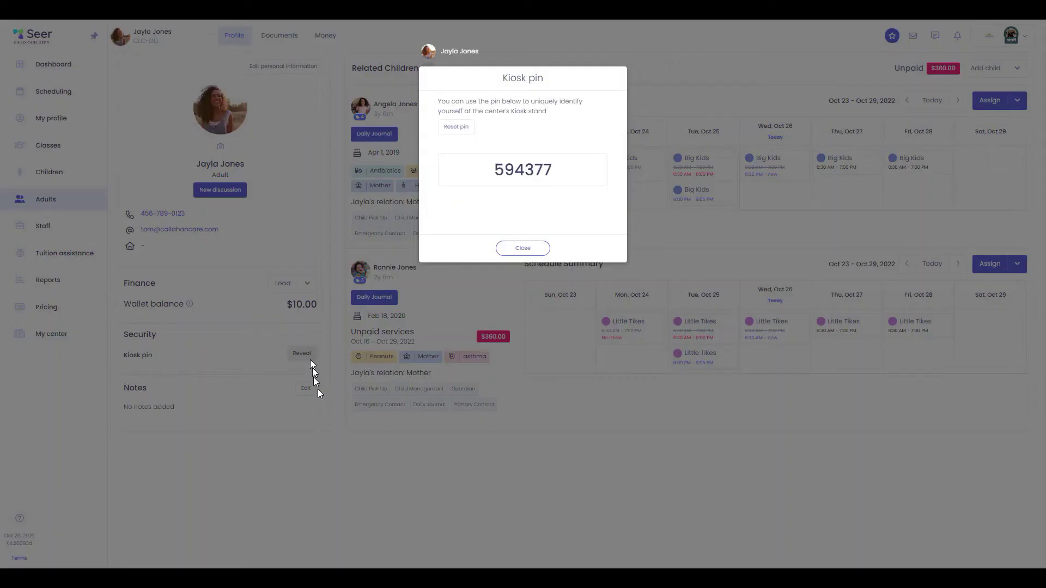
left_click(538, 250)
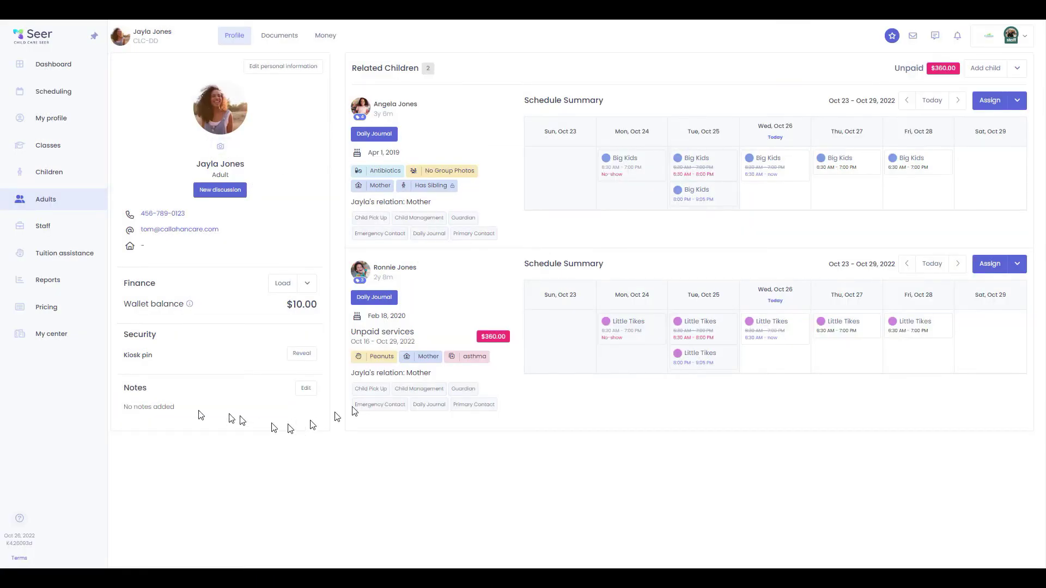
left_click(306, 389)
left_click(250, 442)
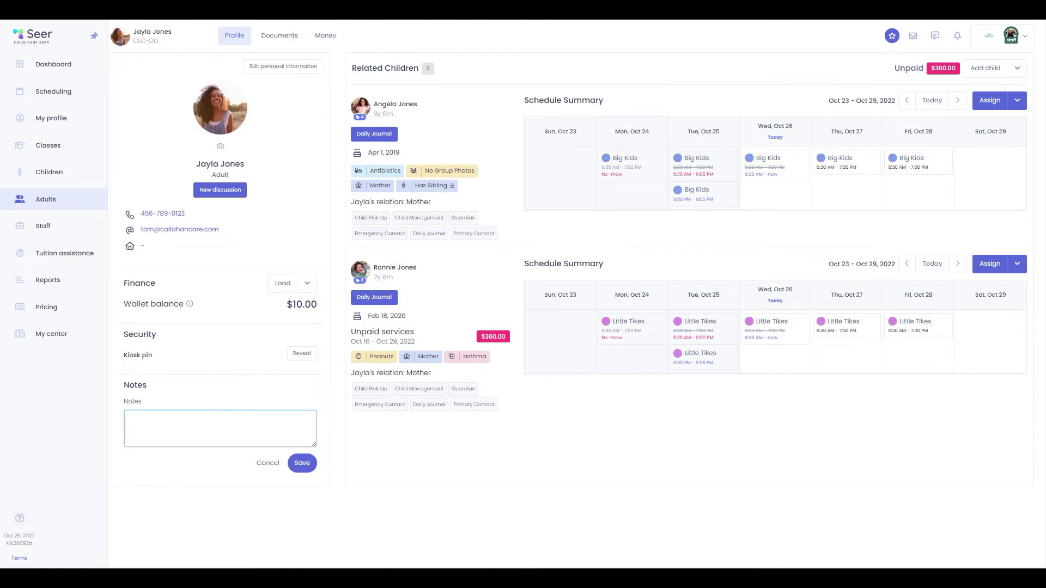
left_click(264, 467)
left_click(277, 35)
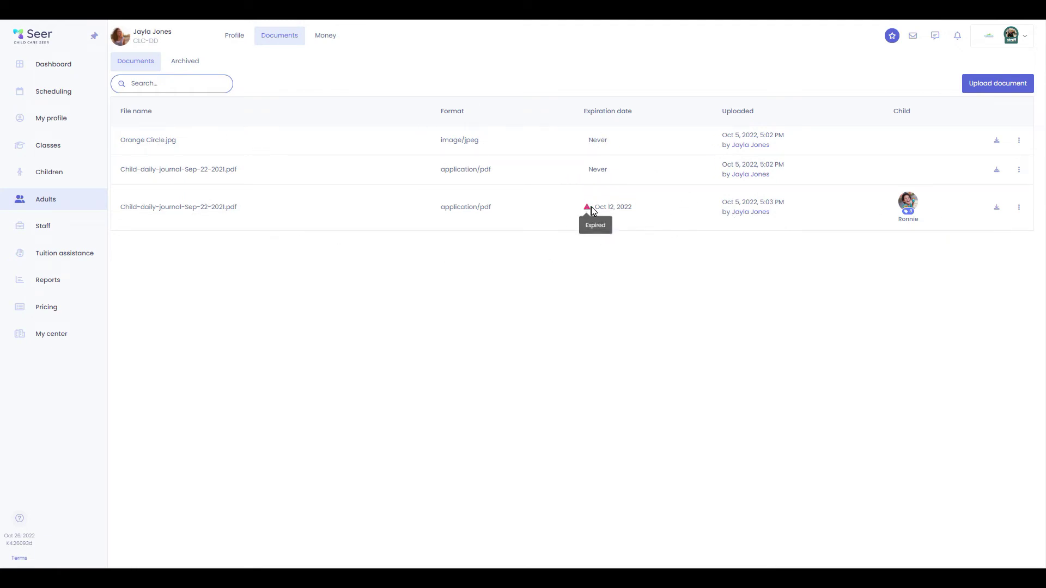
Open the first document's actions menu and dismiss it without choosing anything
mouse_move(587, 211)
left_click(1015, 142)
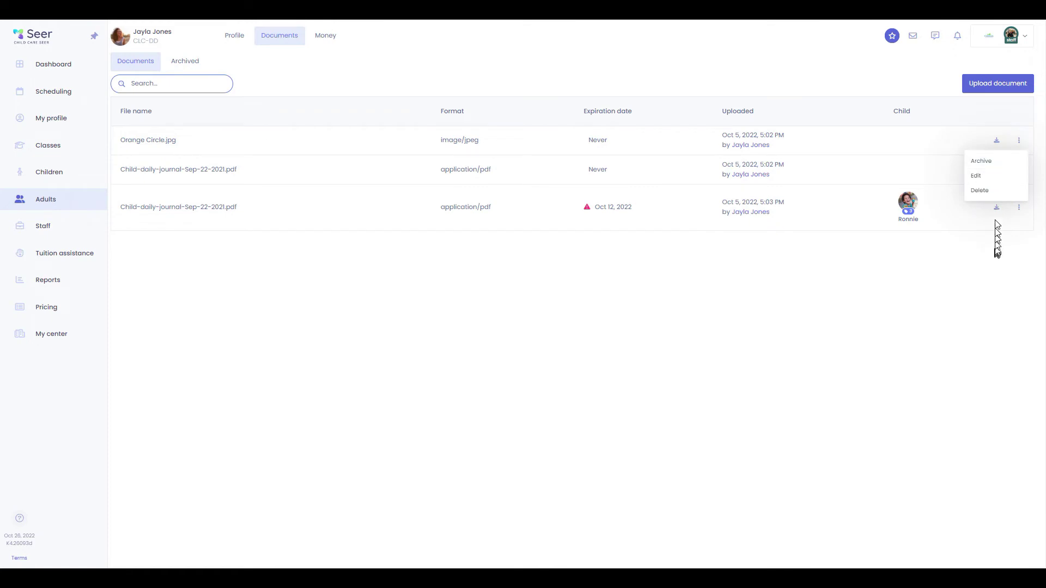
left_click(914, 307)
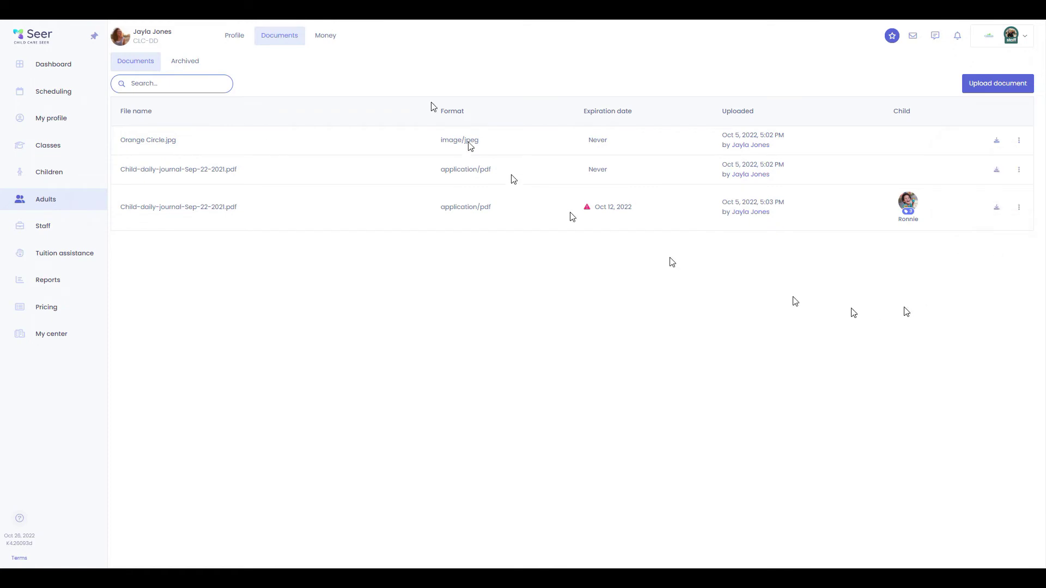
Review the parent's All Payments, Wallet, Automatic Payments, Payment Methods and export options, then open Staff
left_click(328, 38)
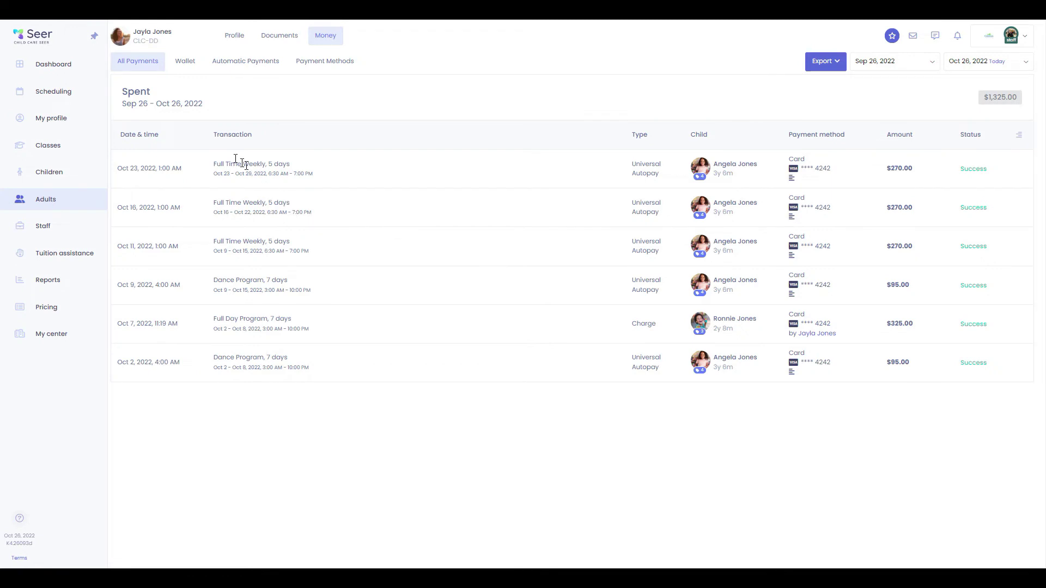
left_click(183, 63)
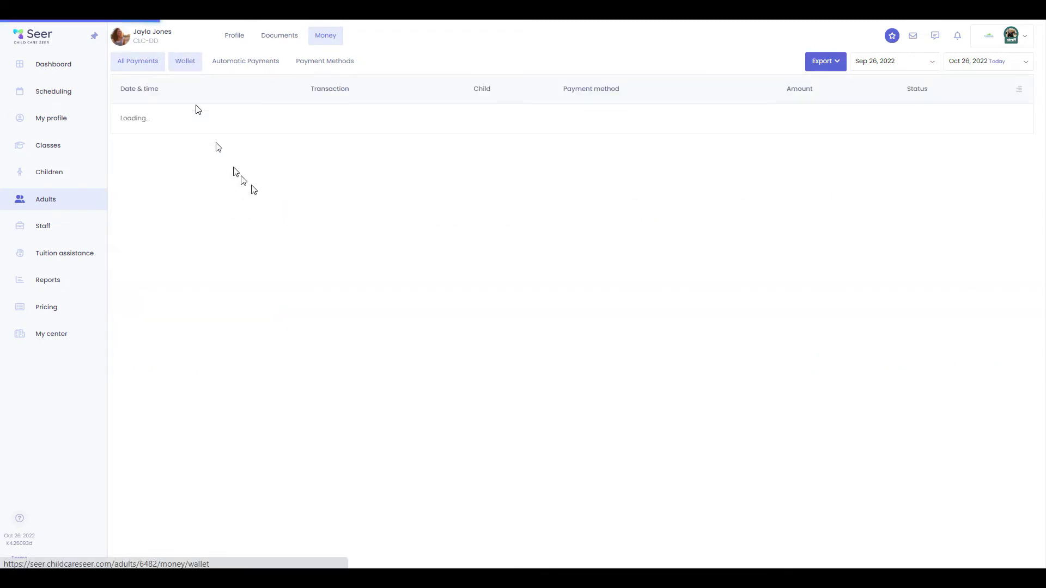
left_click(258, 61)
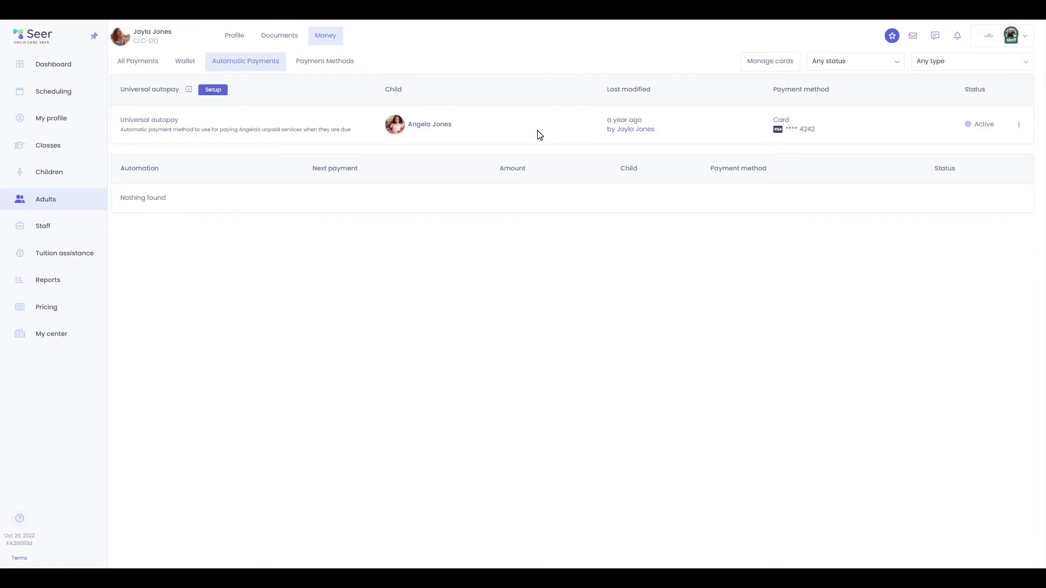
left_click(333, 64)
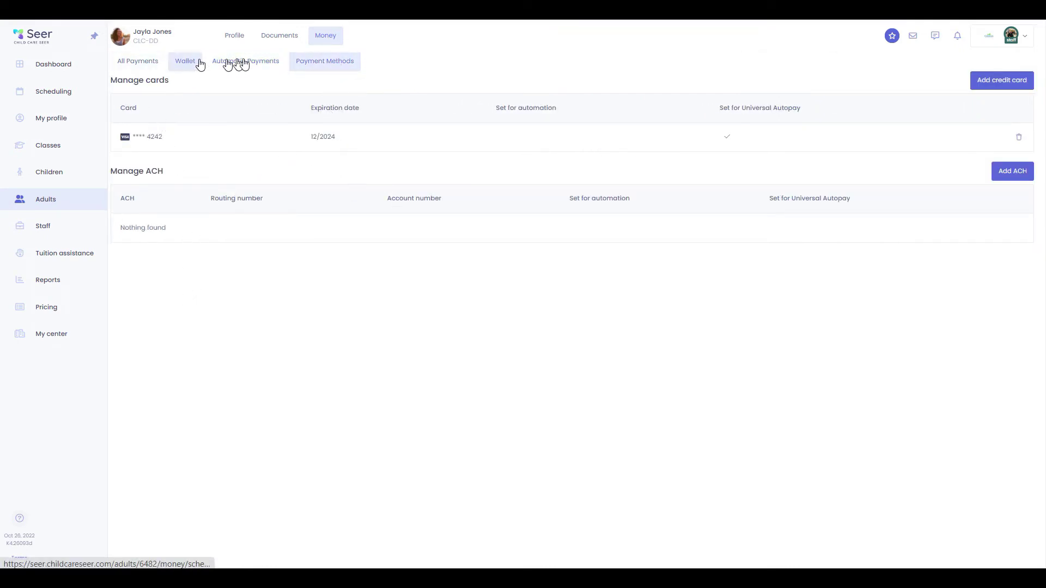
left_click(139, 63)
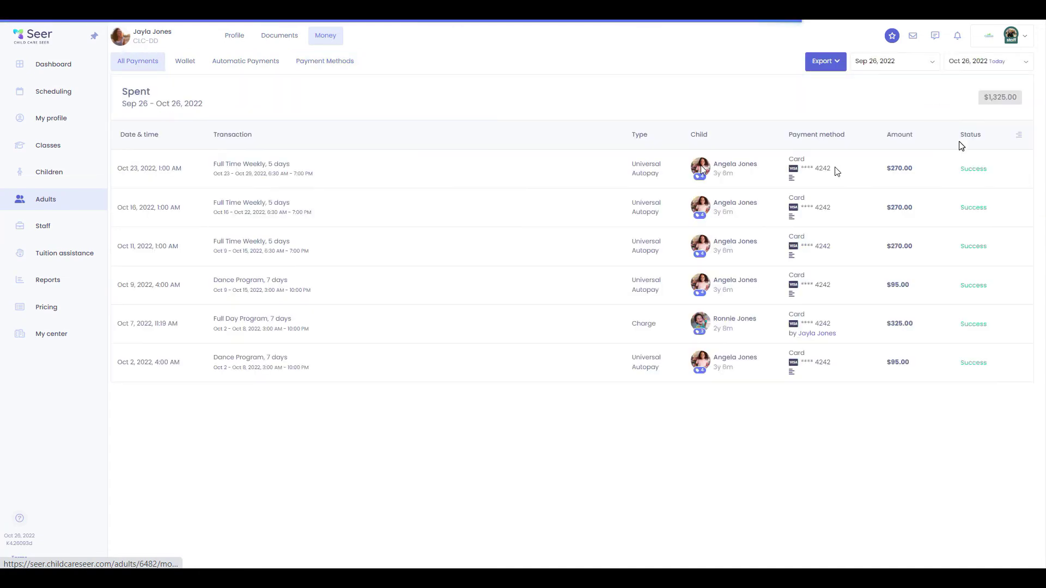
left_click(825, 62)
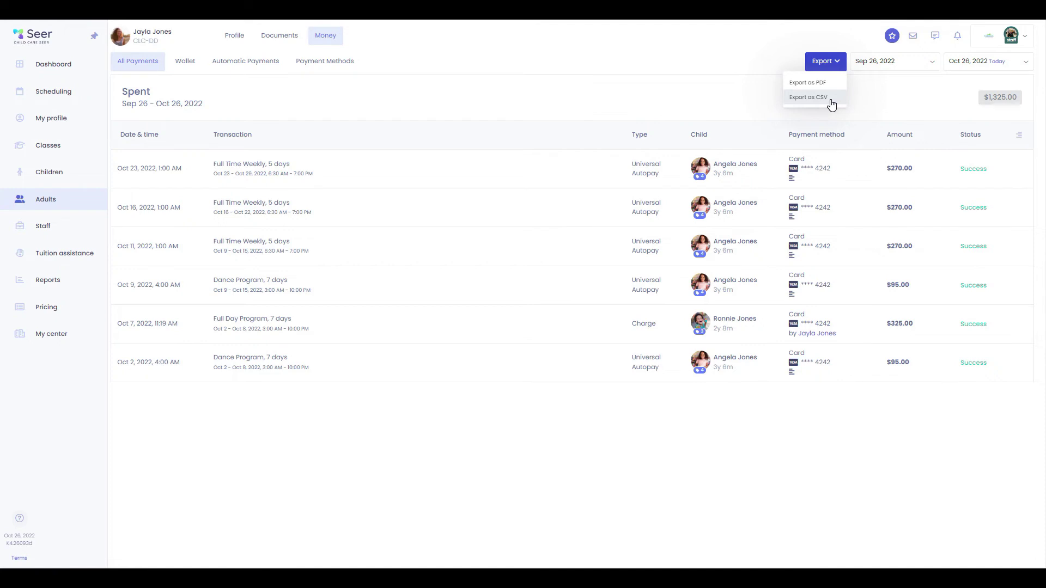
left_click(48, 234)
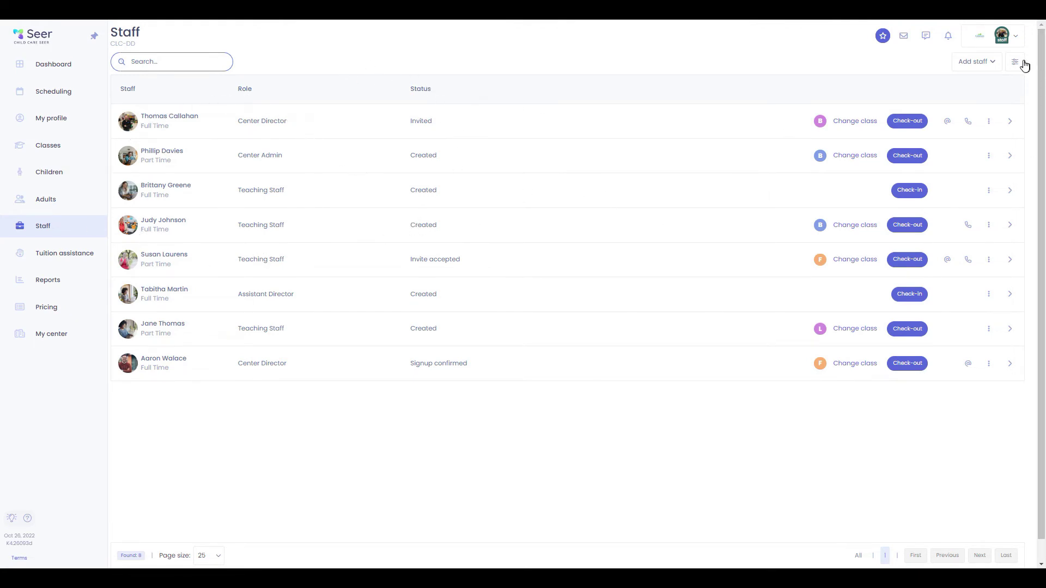
Filter staff by Assistant Director, then Center Director, then clear the role filter
left_click(1015, 62)
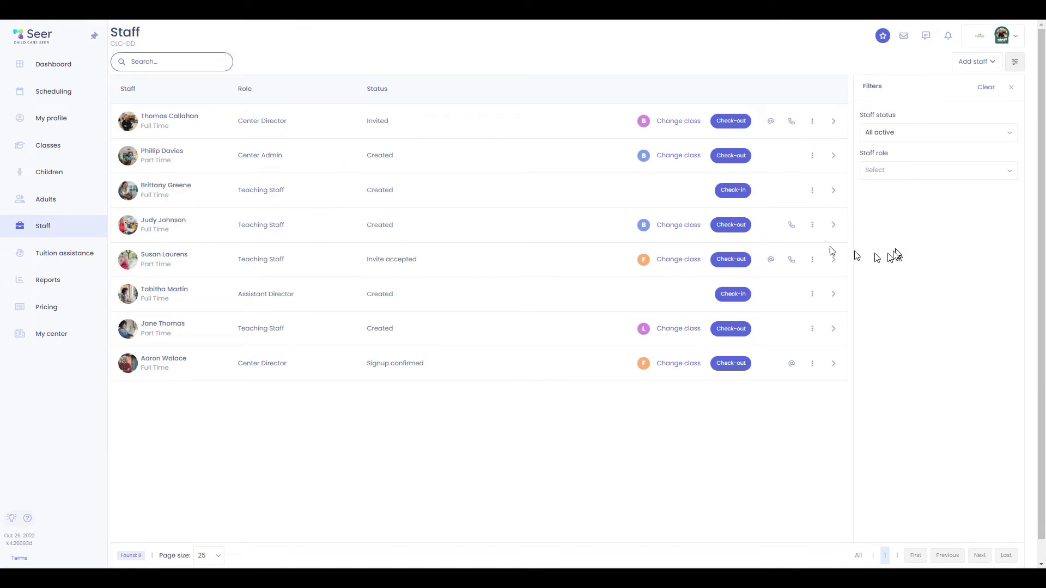
left_click(919, 170)
left_click(906, 207)
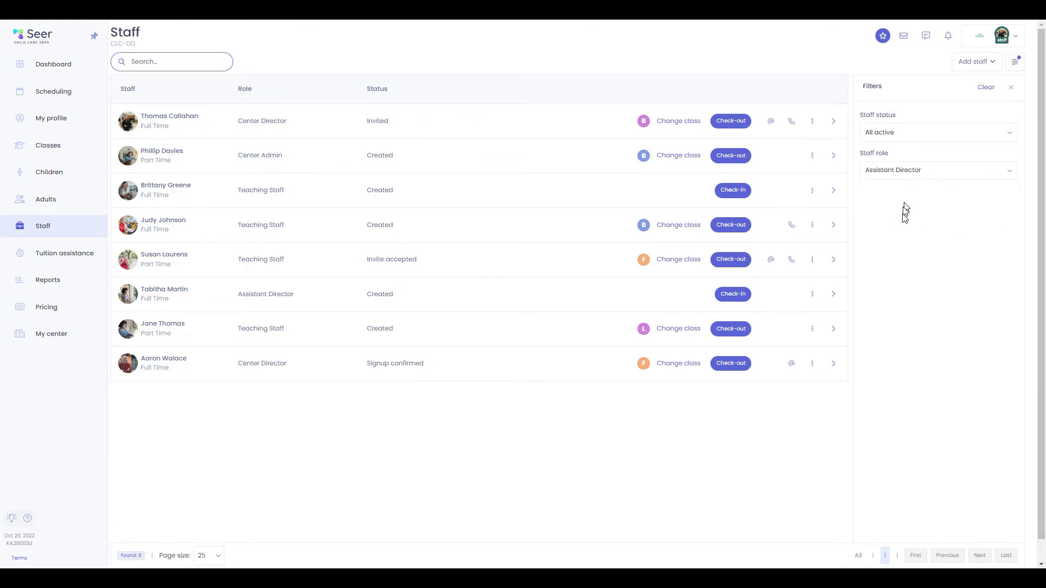
left_click(902, 167)
left_click(892, 191)
left_click(903, 137)
left_click(903, 140)
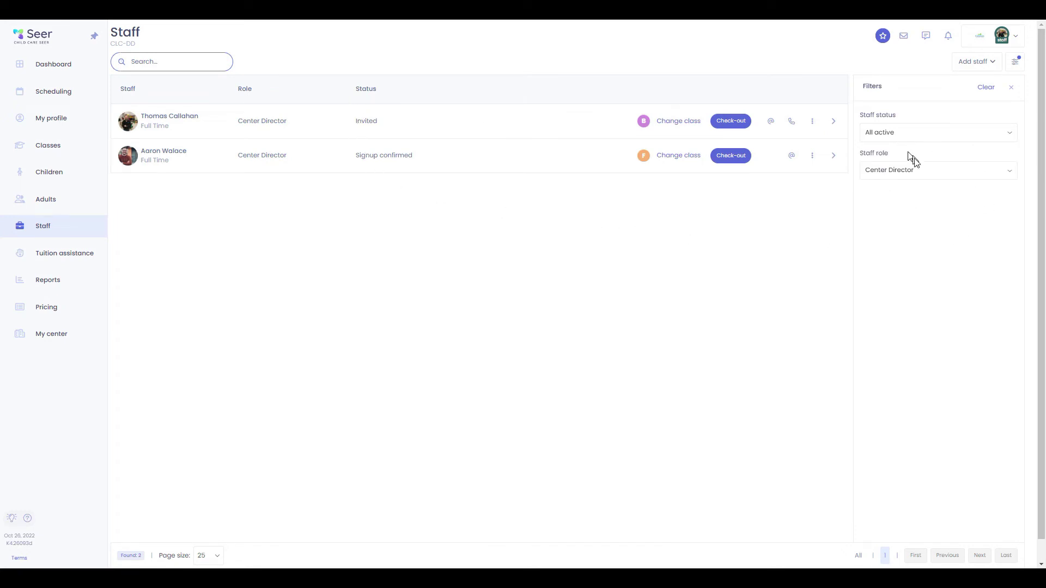
left_click(921, 178)
left_click(952, 166)
left_click(988, 91)
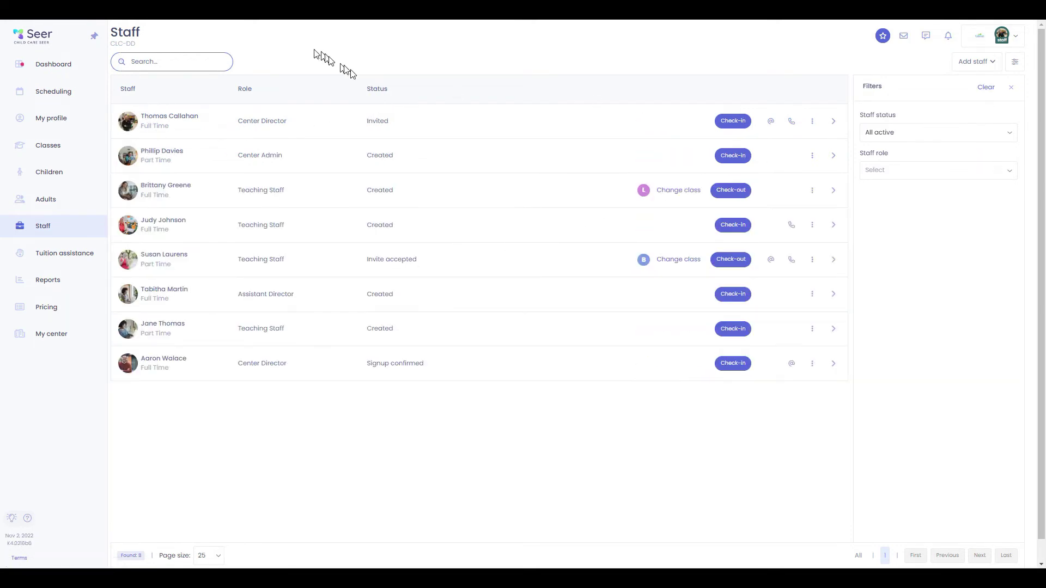
Add an email address to the assistant director's general information and save it
left_click(813, 295)
left_click(788, 318)
scroll(516, 201, "down", 1)
left_click(463, 157)
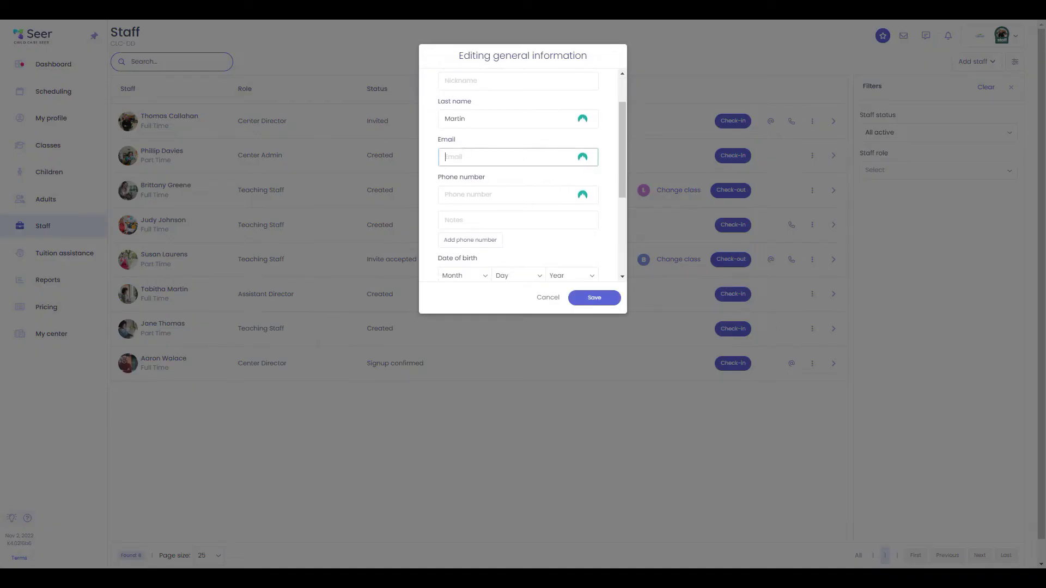
type("te")
scroll(520, 174, "up", 1)
type("st@email.com")
left_click(595, 298)
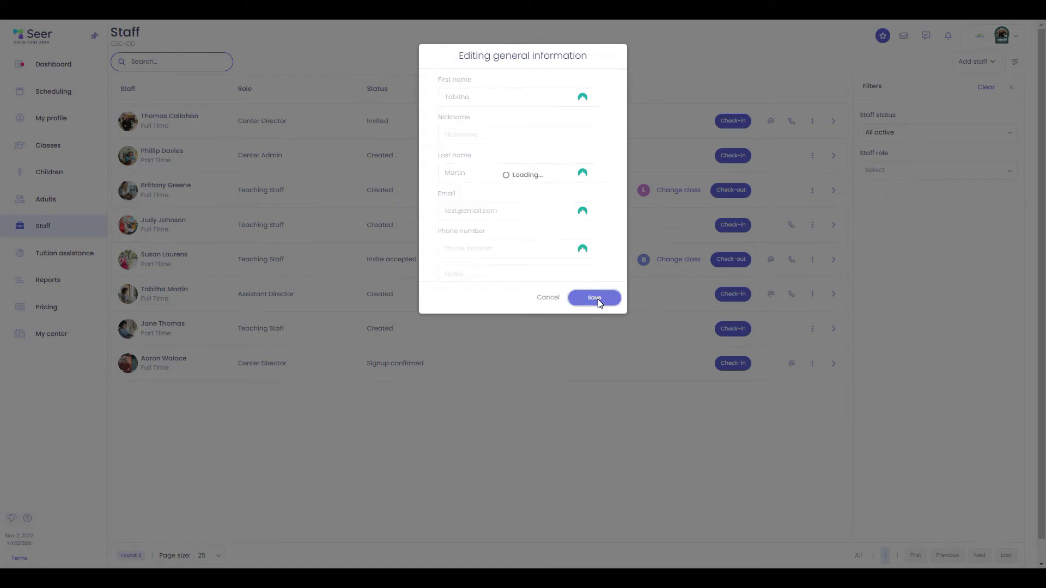
Send the assistant director an invitation email, then open a teaching staff member's profile
left_click(812, 297)
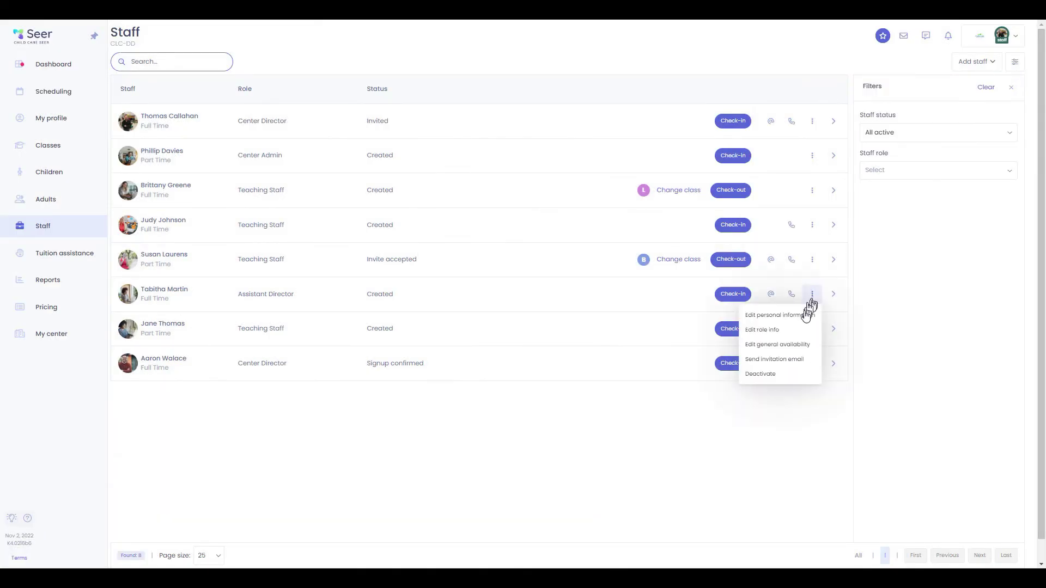
left_click(795, 359)
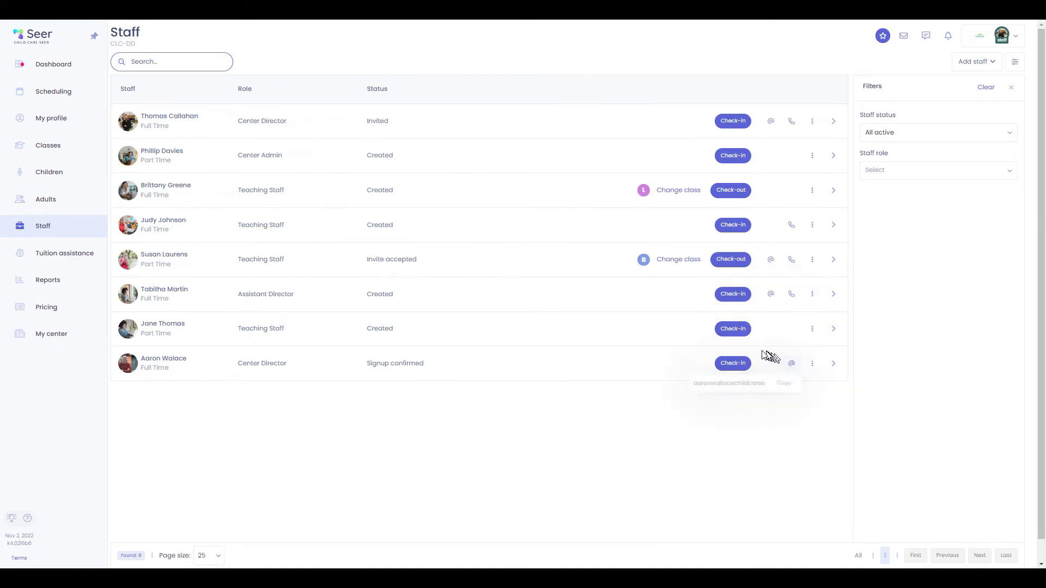
left_click(524, 127)
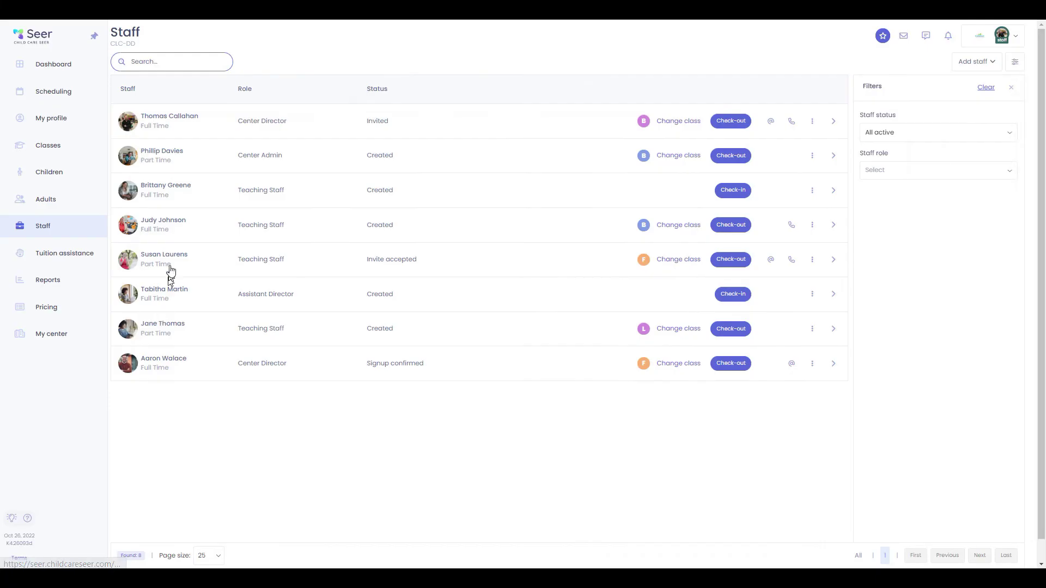
left_click(168, 222)
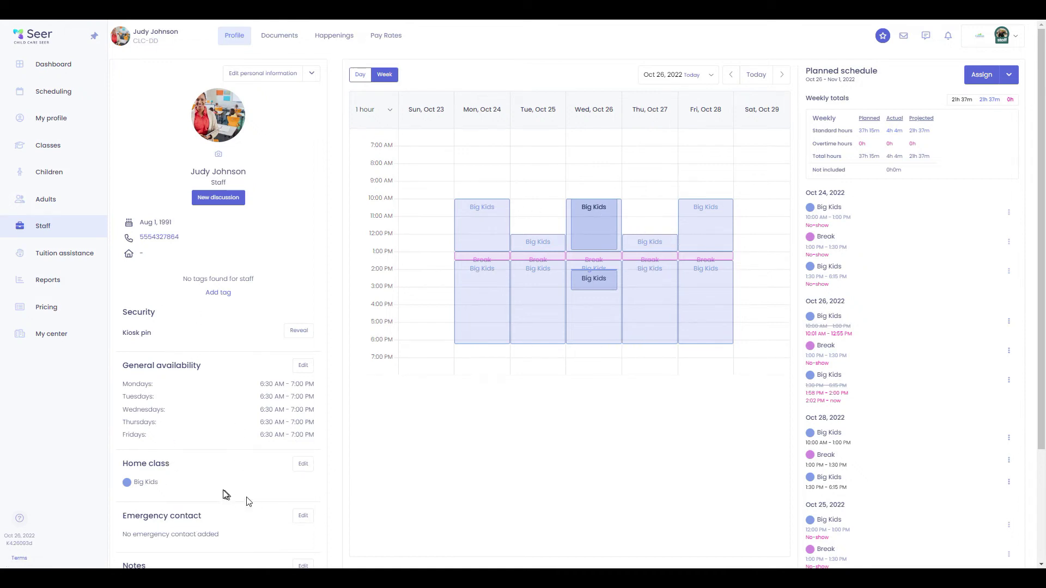
Browse the staff member's Documents, Happenings and Pay Rates, then open Tuition assistance
scroll(262, 470, "down", 2)
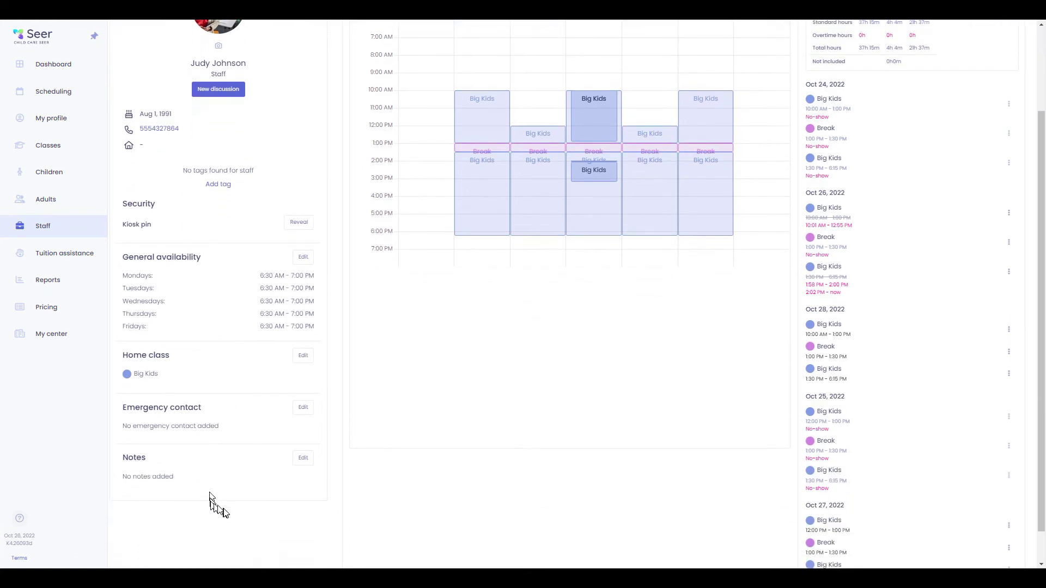
scroll(242, 480, "up", 2)
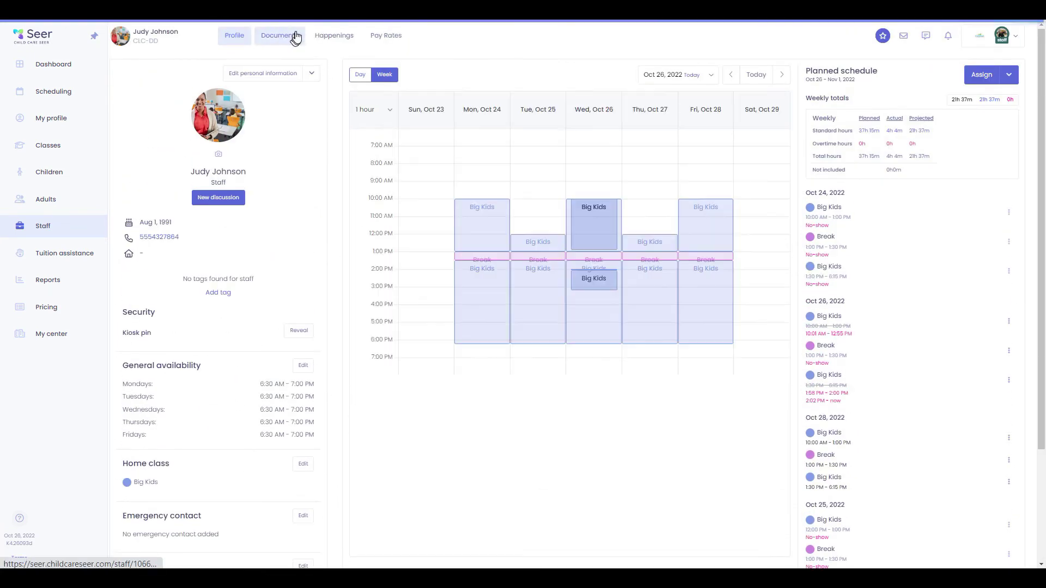
left_click(294, 41)
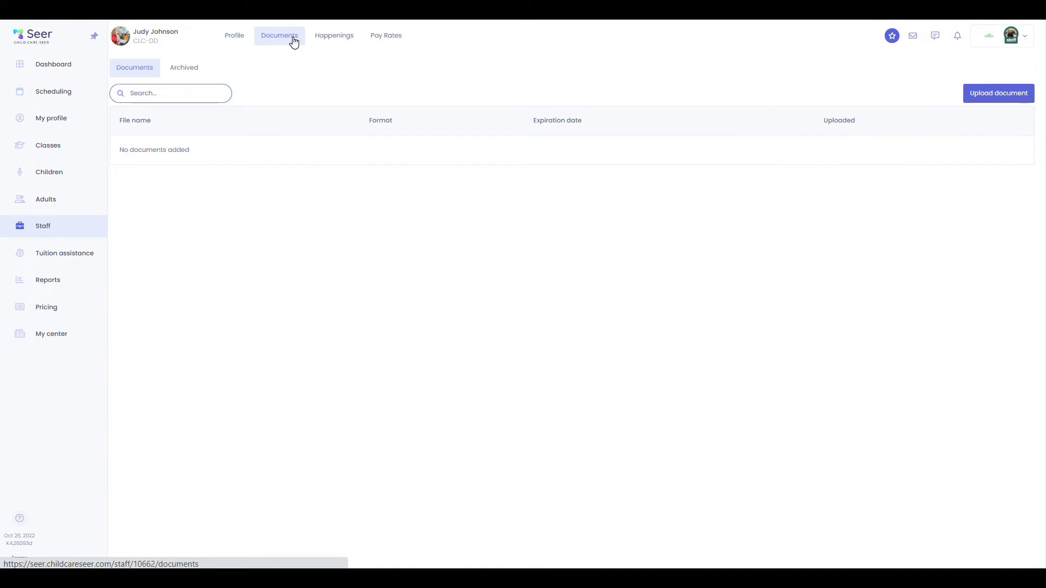
left_click(325, 43)
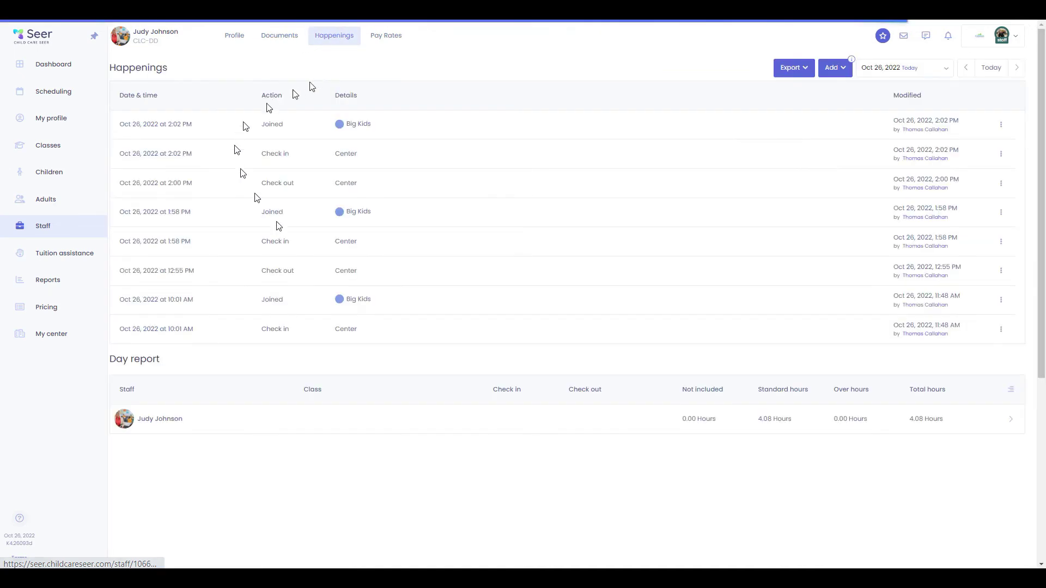
left_click(391, 36)
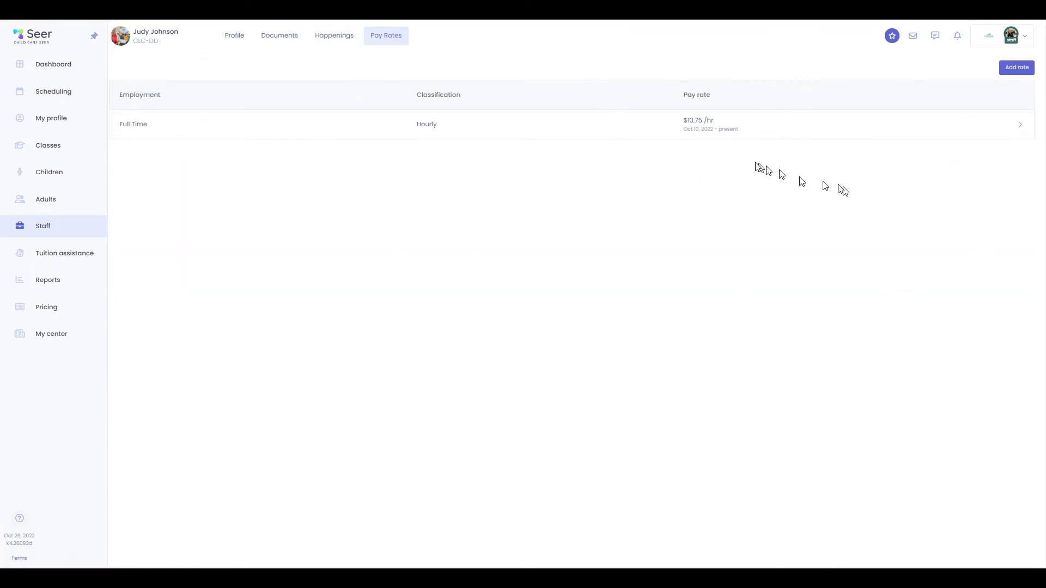
left_click(72, 263)
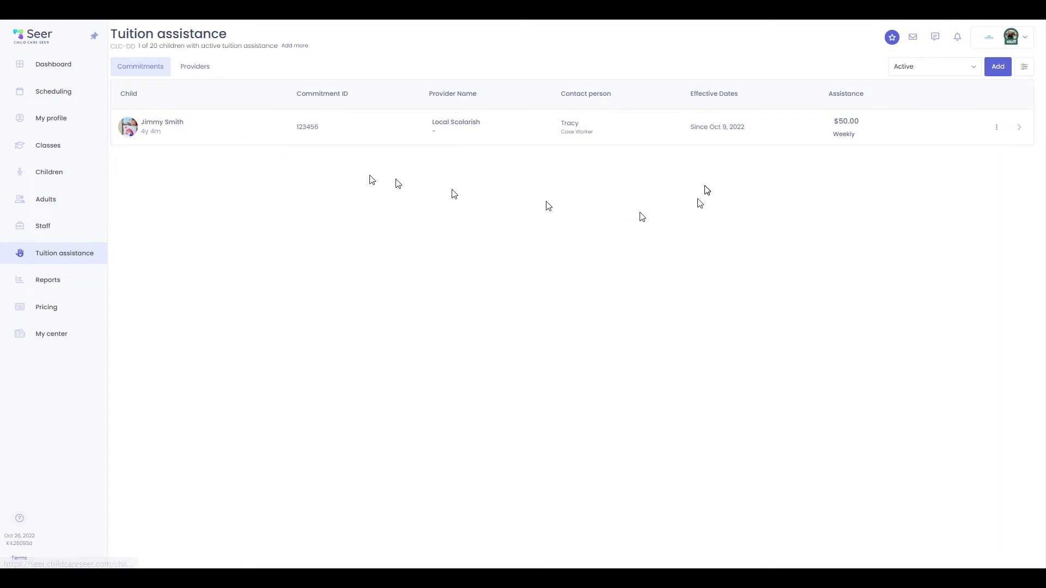
Open the child's profile, cancel an Absence assistance adjustment, and review the Part Day Weekly enrollment
left_click(181, 125)
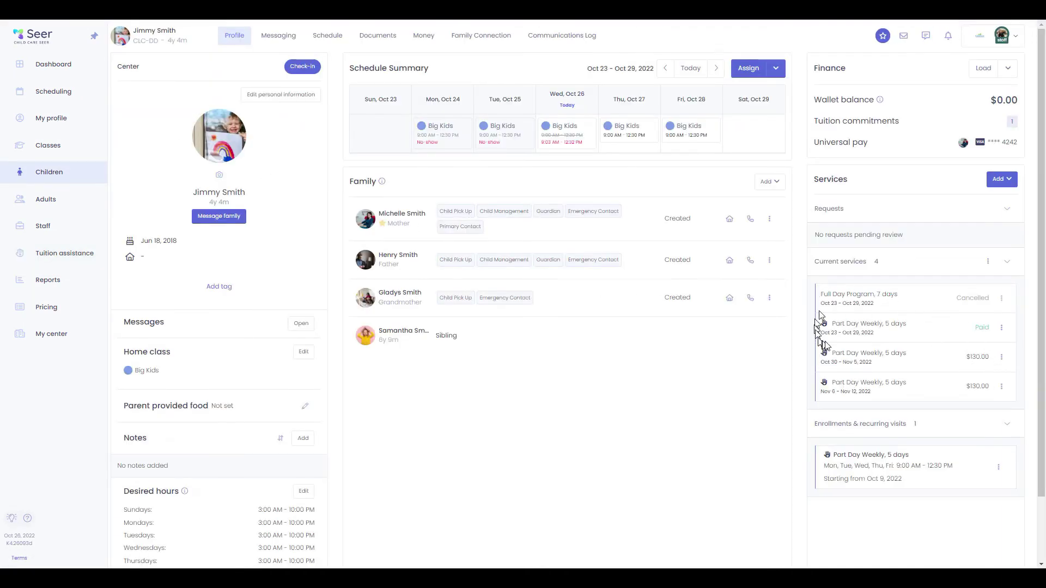
left_click(1001, 357)
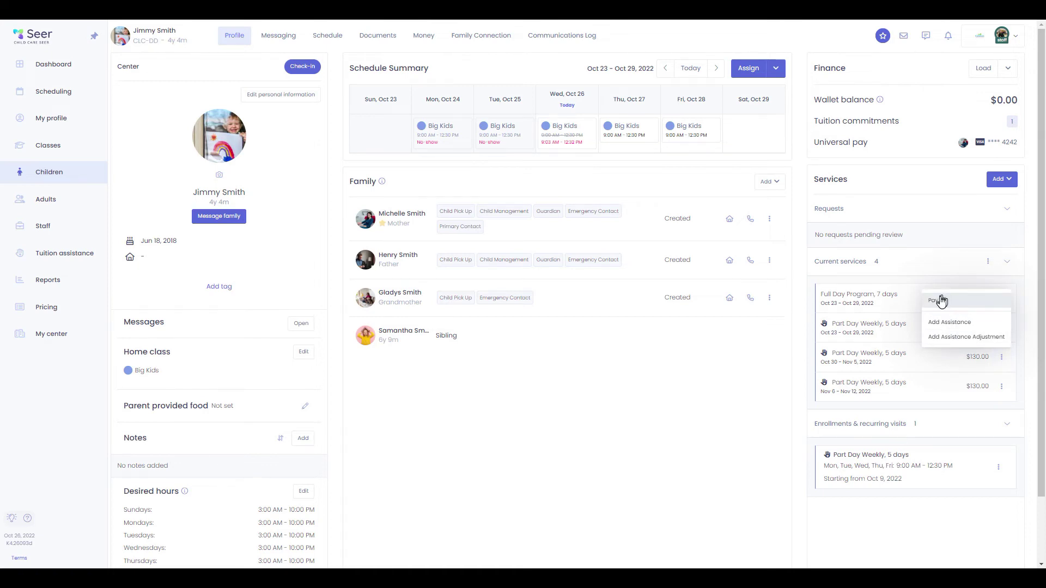
left_click(966, 337)
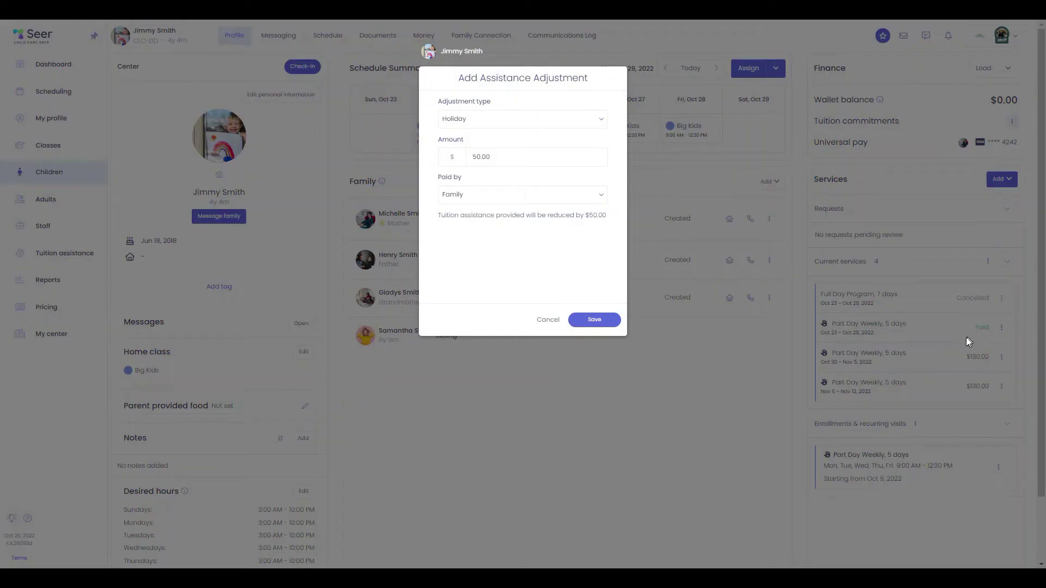
left_click(486, 124)
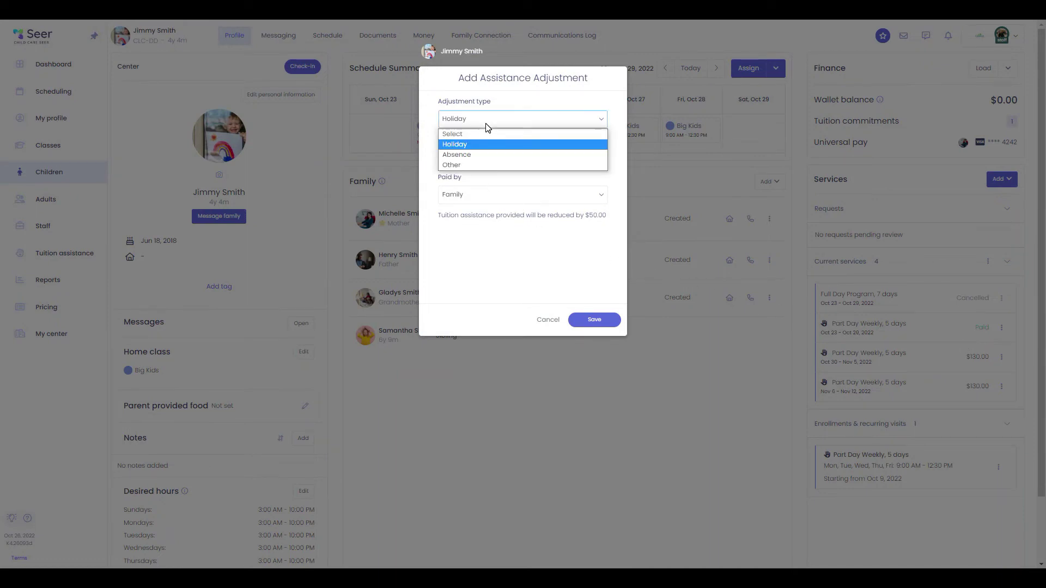
left_click(473, 155)
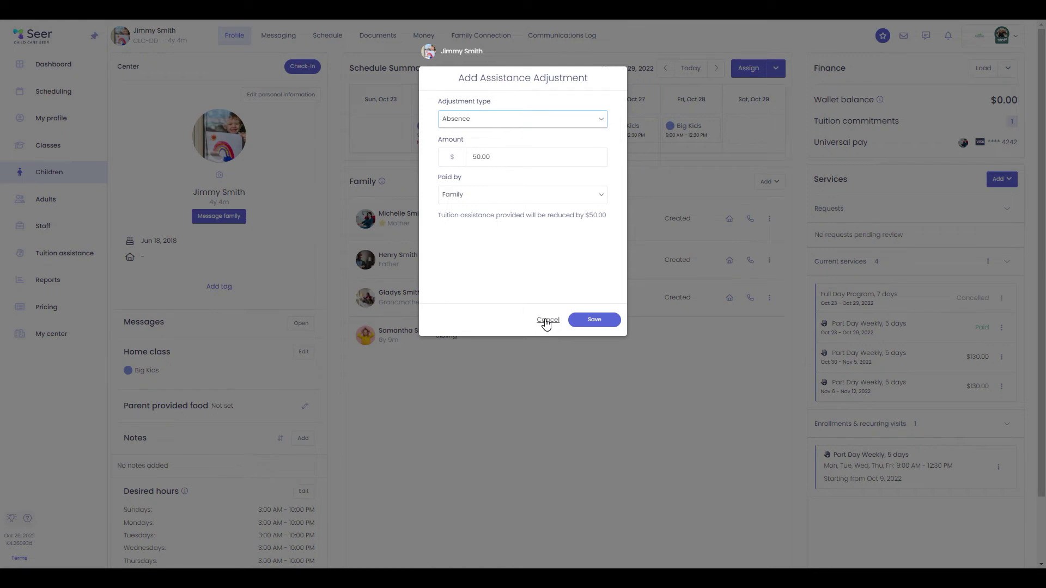
left_click(547, 321)
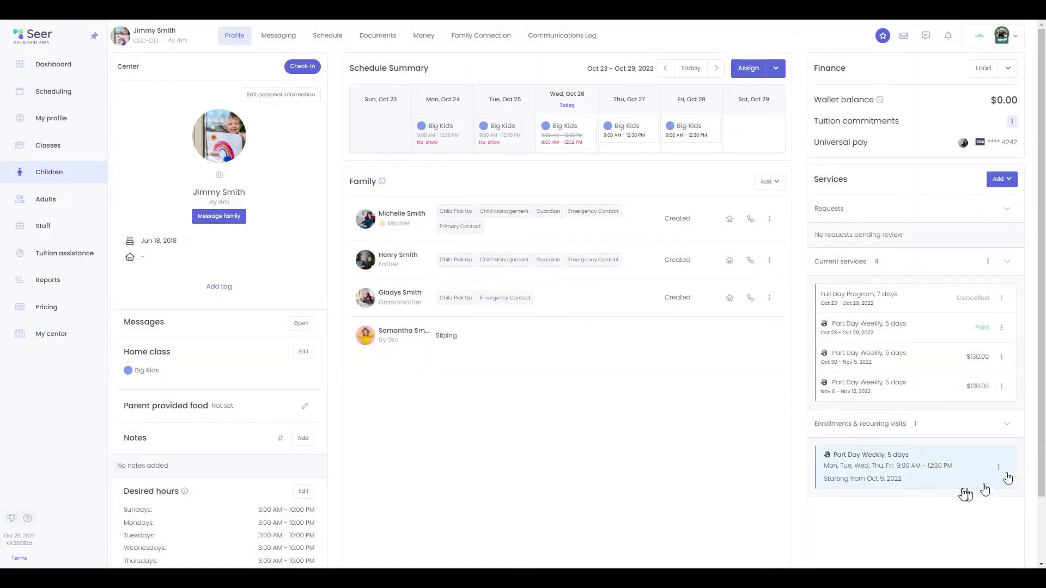
left_click(1000, 472)
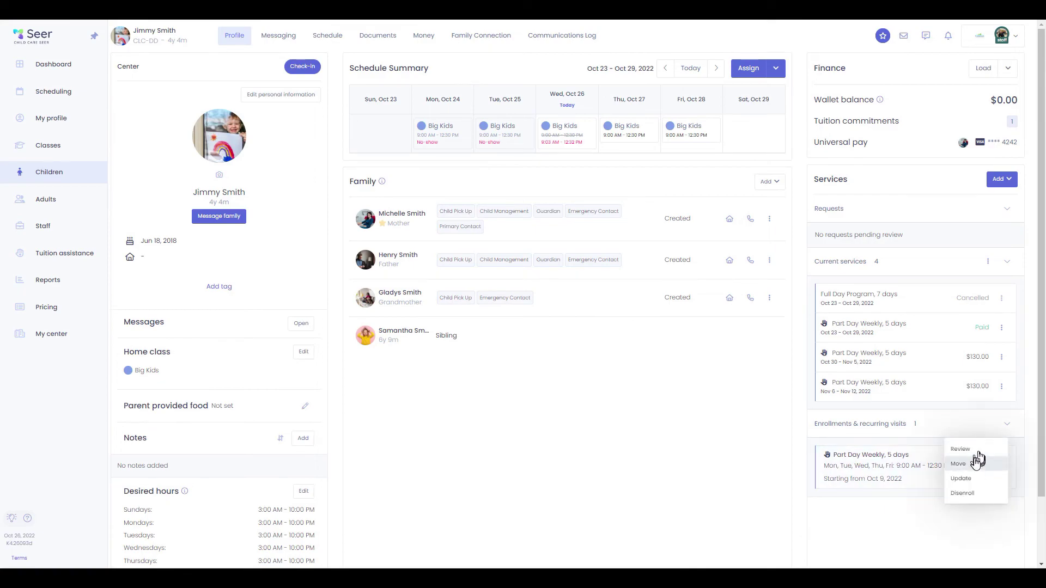
left_click(977, 451)
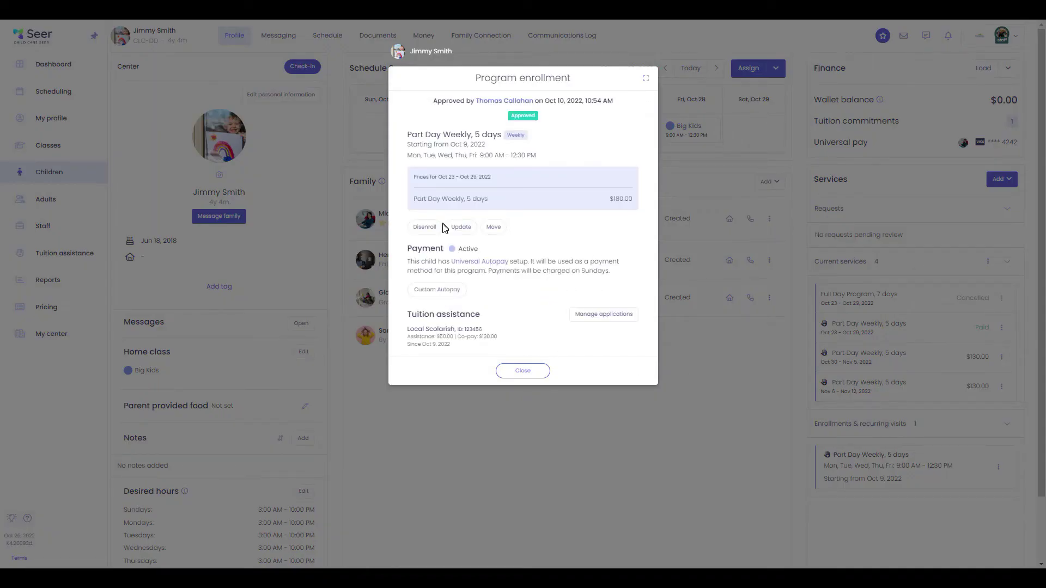
Edit the Local Scolarish assistance to 60.00 weekly starting Oct 23, 2022, and save it
left_click(627, 314)
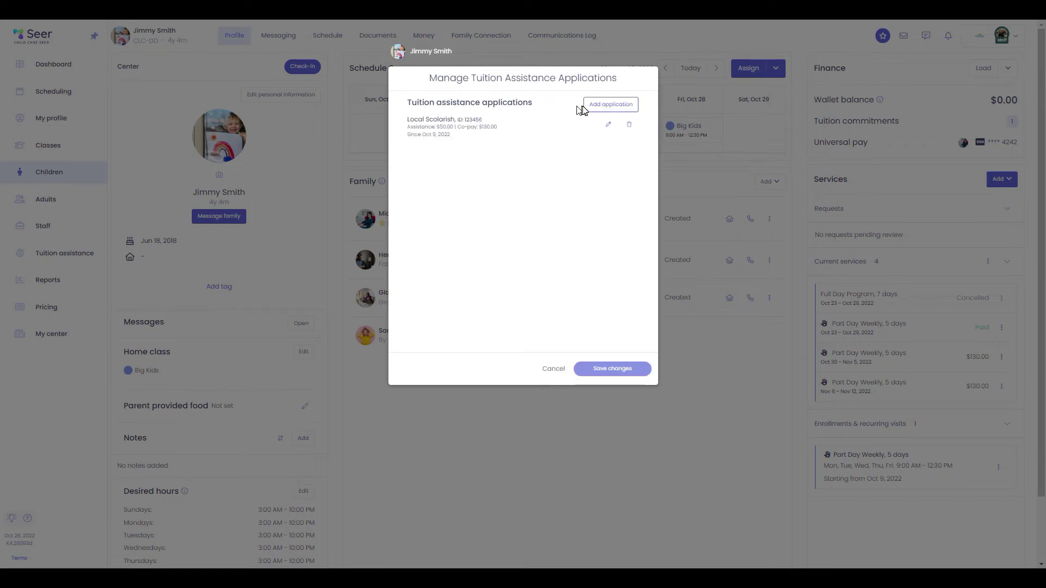
left_click(609, 124)
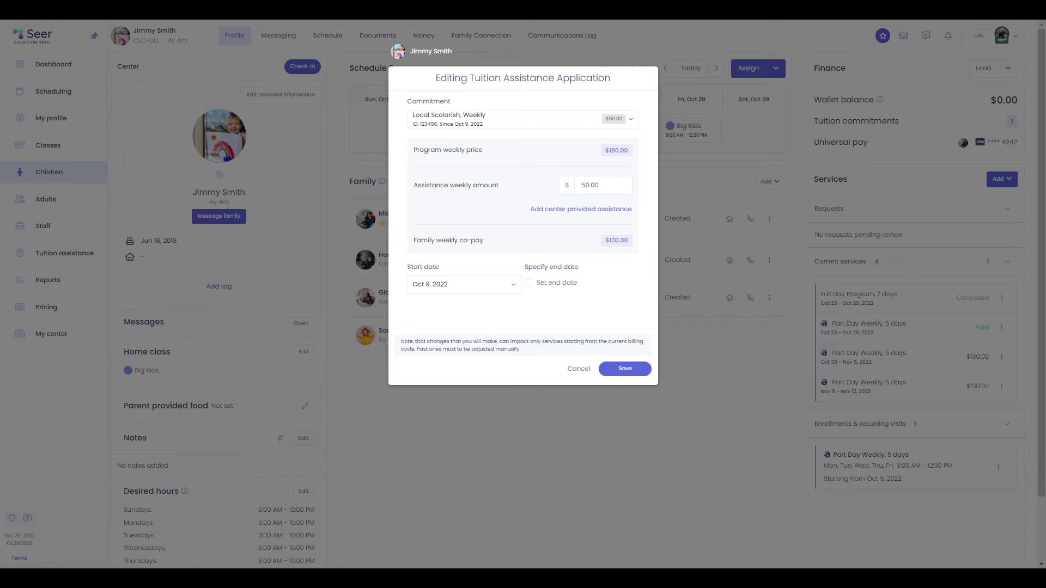
left_click(589, 186)
type("6")
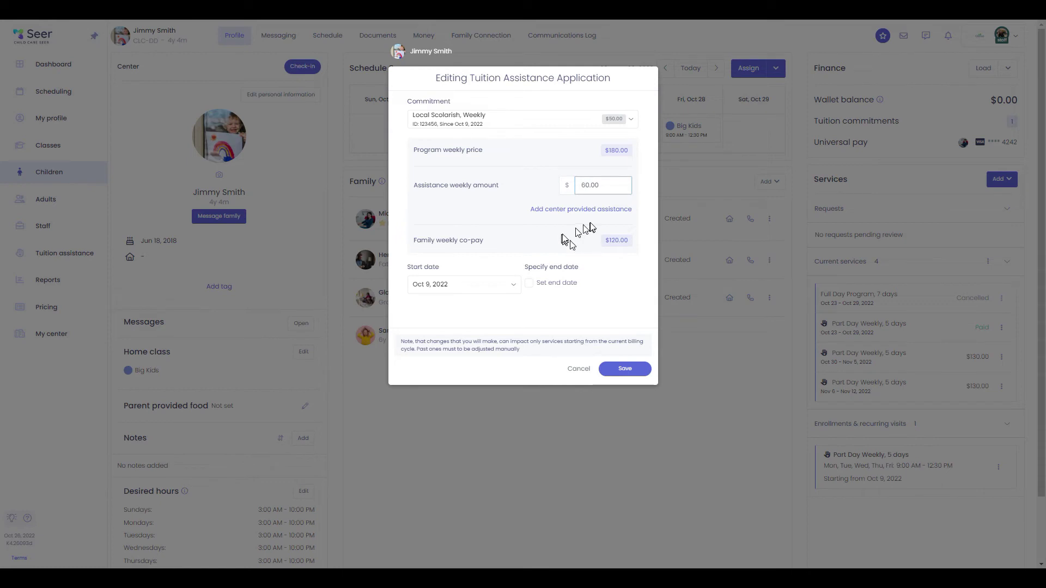
left_click(612, 267)
left_click(505, 285)
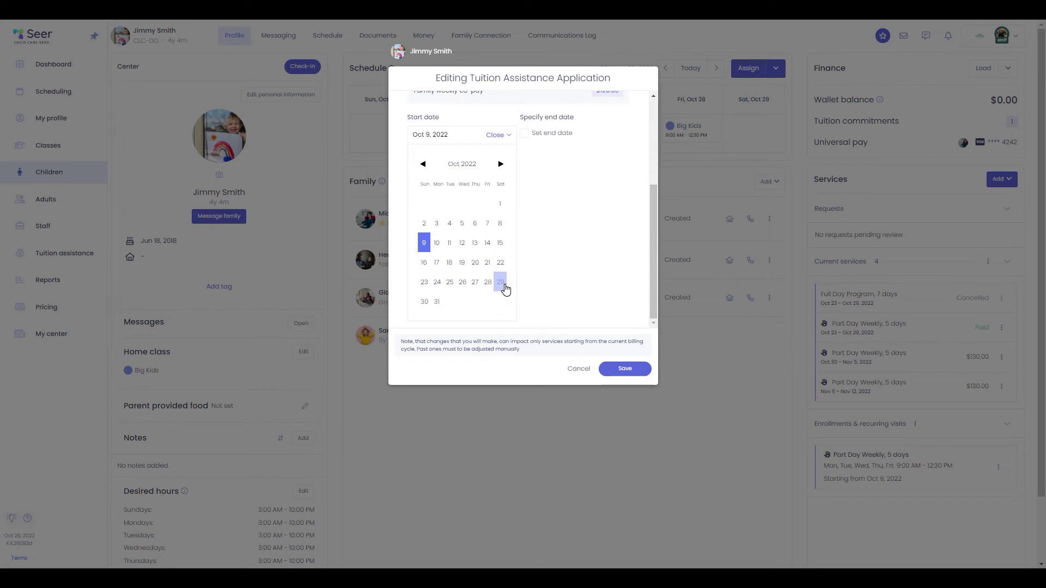
left_click(424, 281)
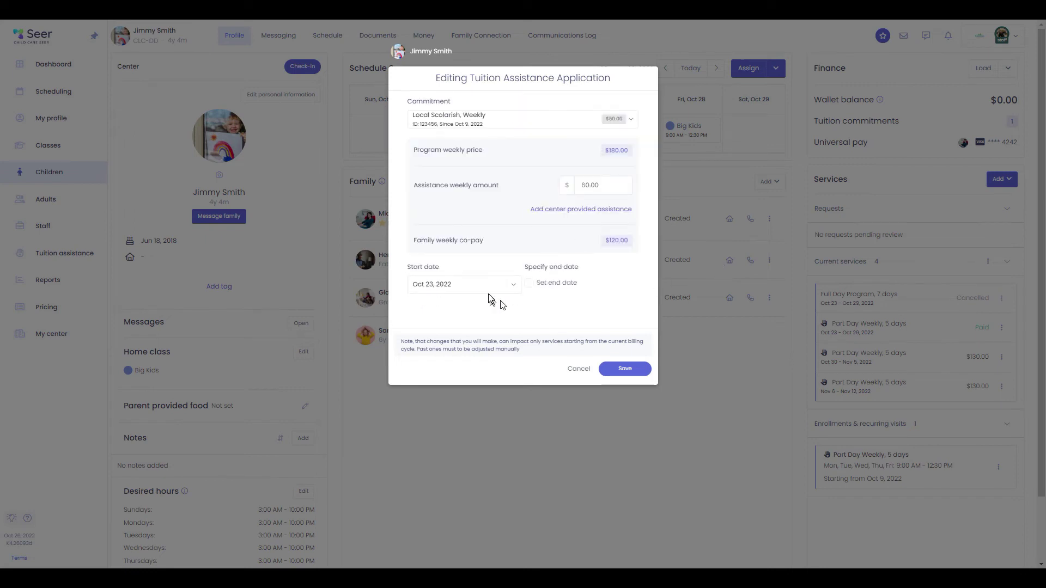
left_click(628, 370)
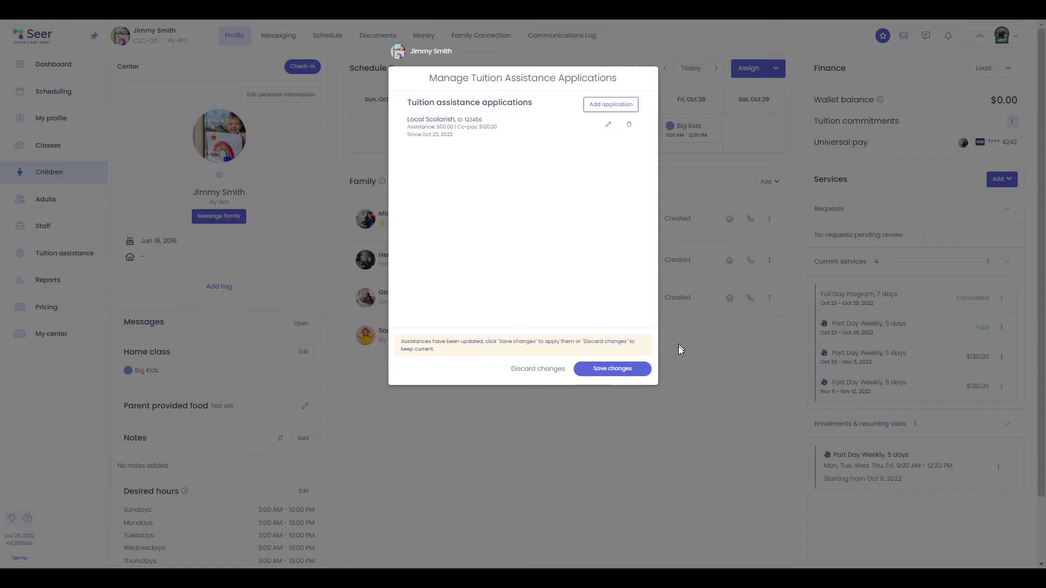
Apply the updated assistance to the enrollment, close its details, and go to Reports
left_click(616, 370)
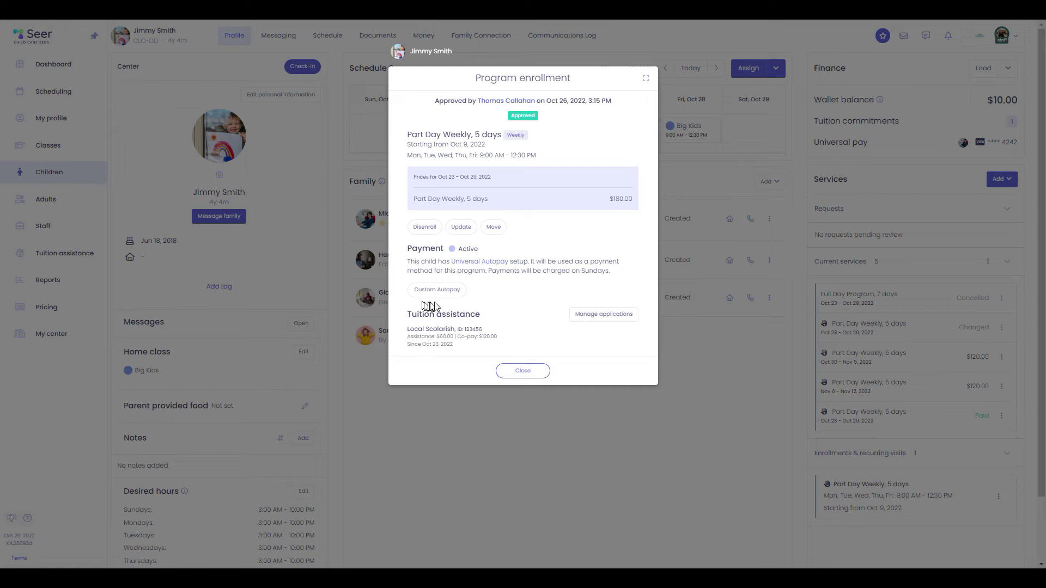
left_click(523, 370)
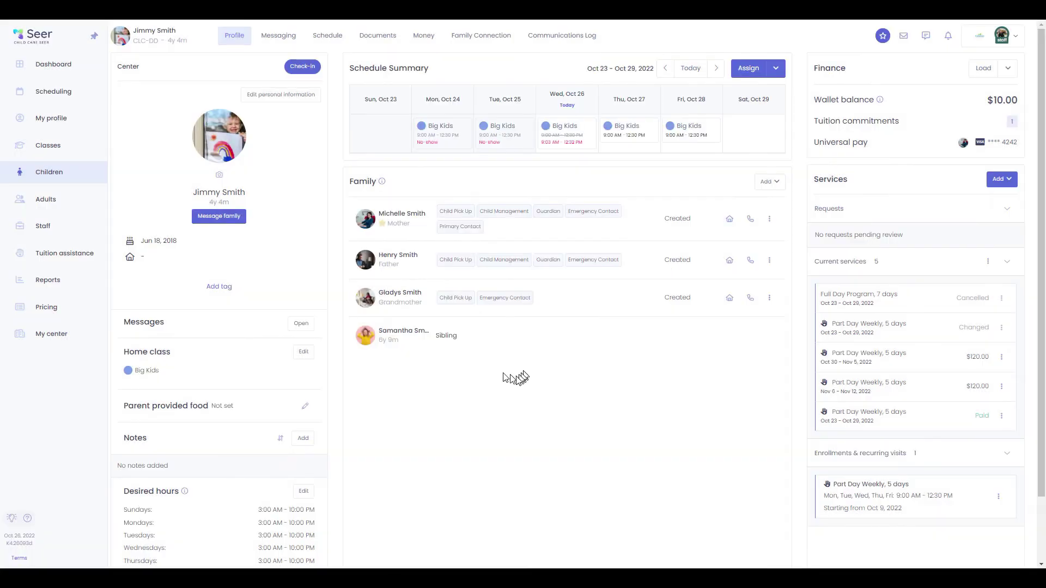
left_click(32, 253)
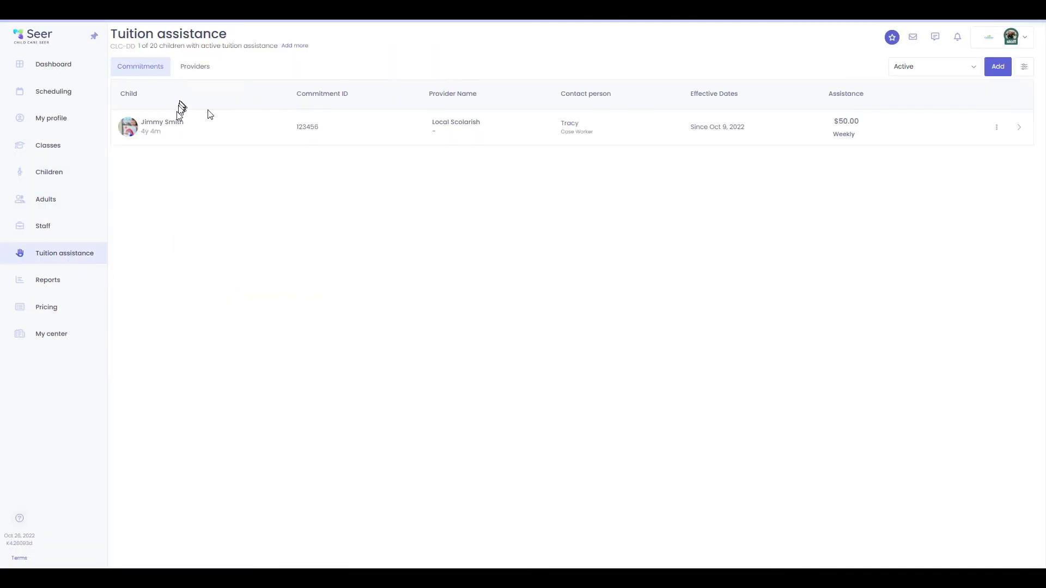
left_click(57, 279)
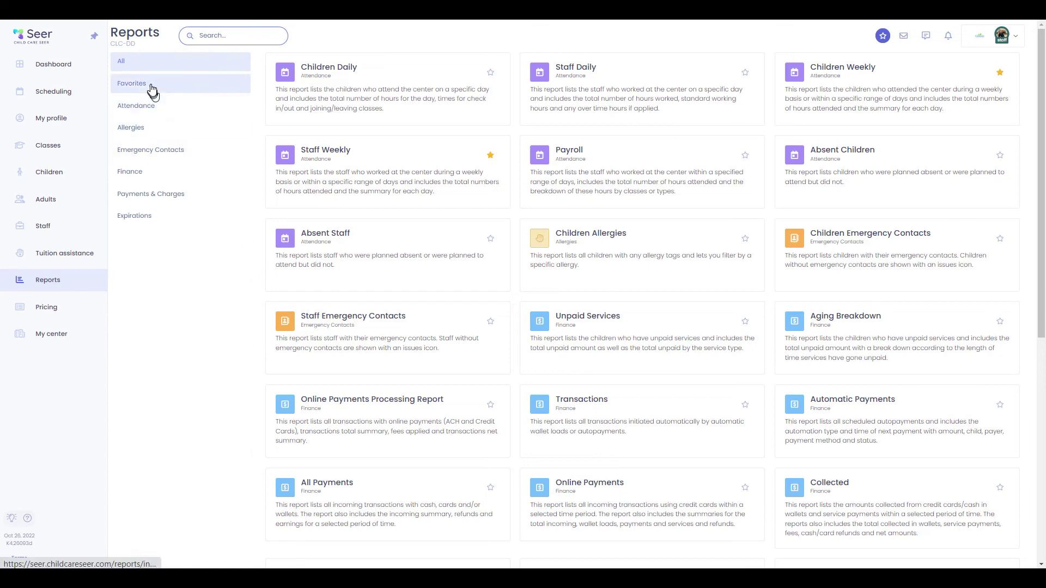
Browse the Attendance, Allergies, Finance, Payments & Charges and Expirations categories, then open Staff Weekly from Favorites
left_click(156, 109)
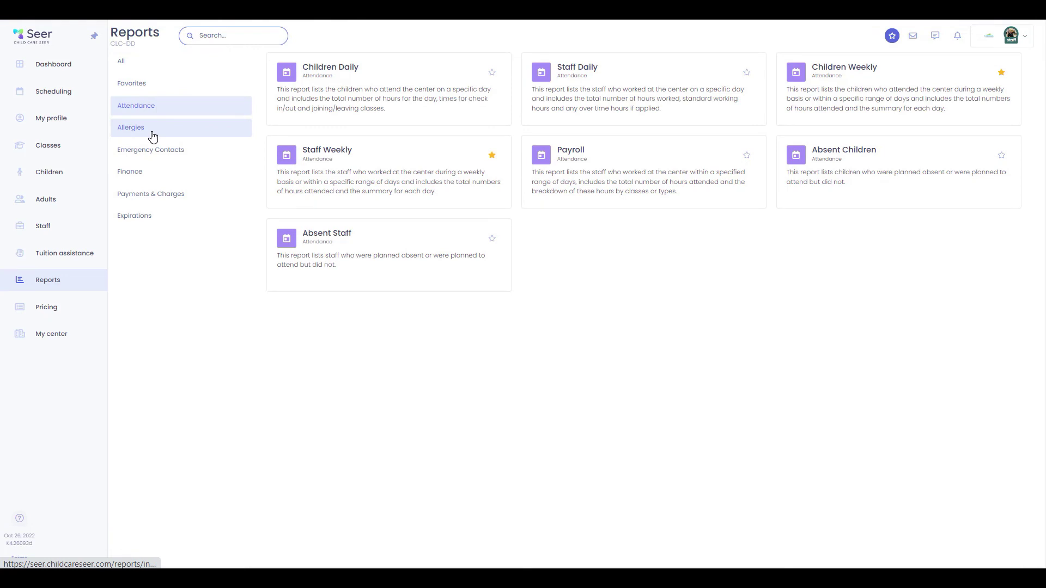
left_click(153, 134)
left_click(141, 175)
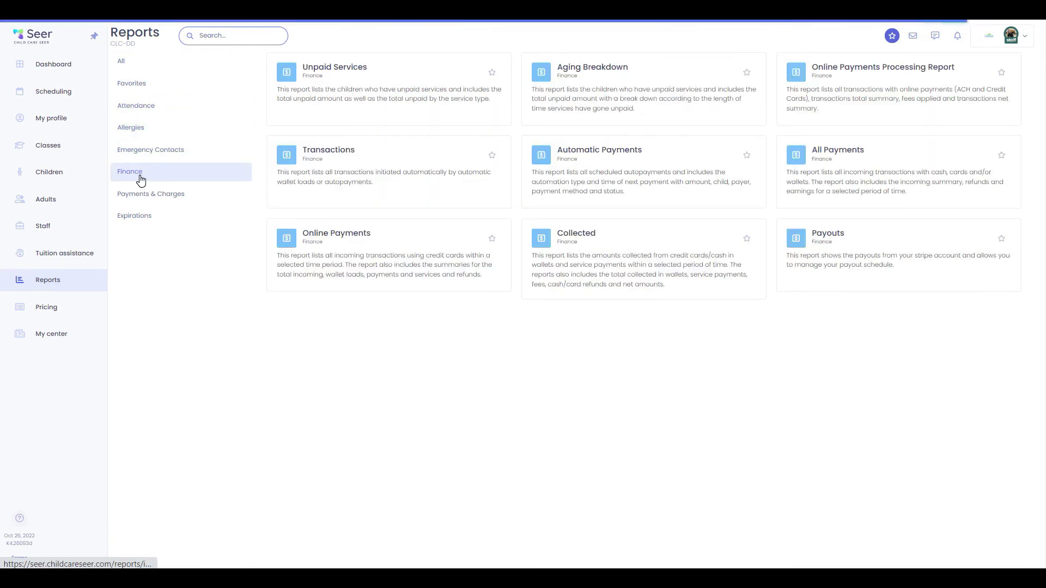
left_click(181, 200)
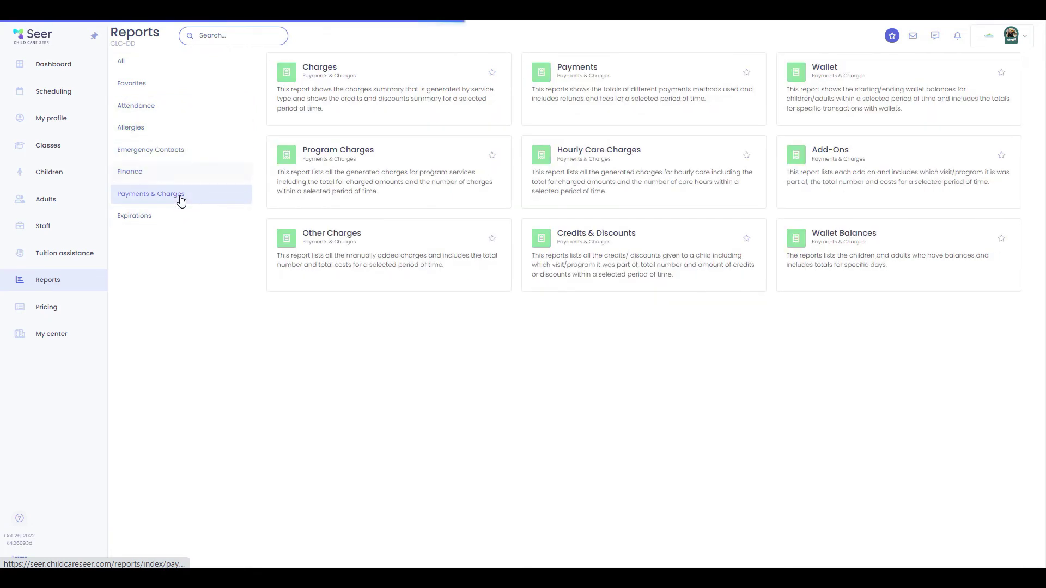
left_click(169, 221)
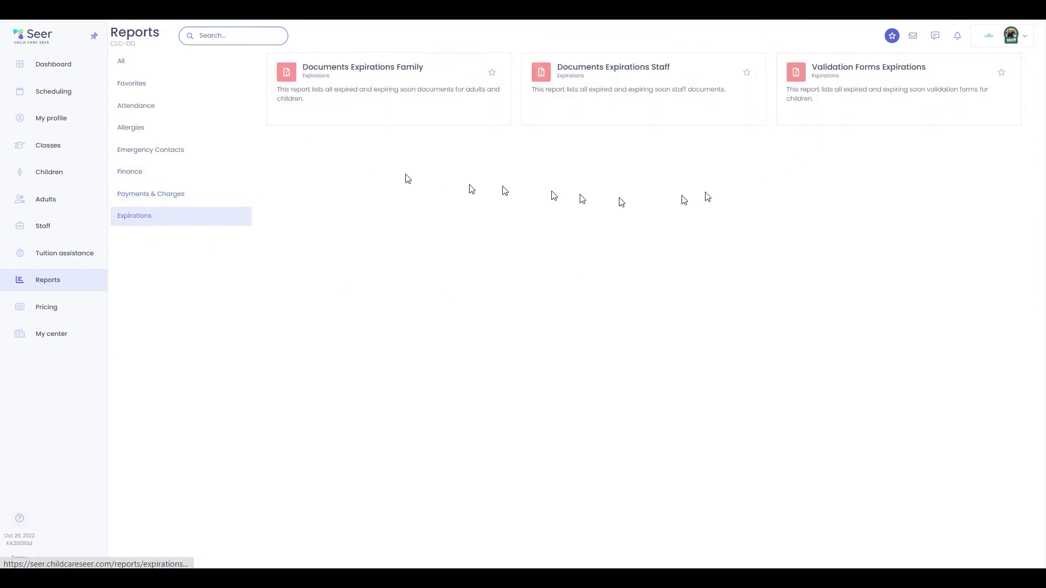
left_click(149, 70)
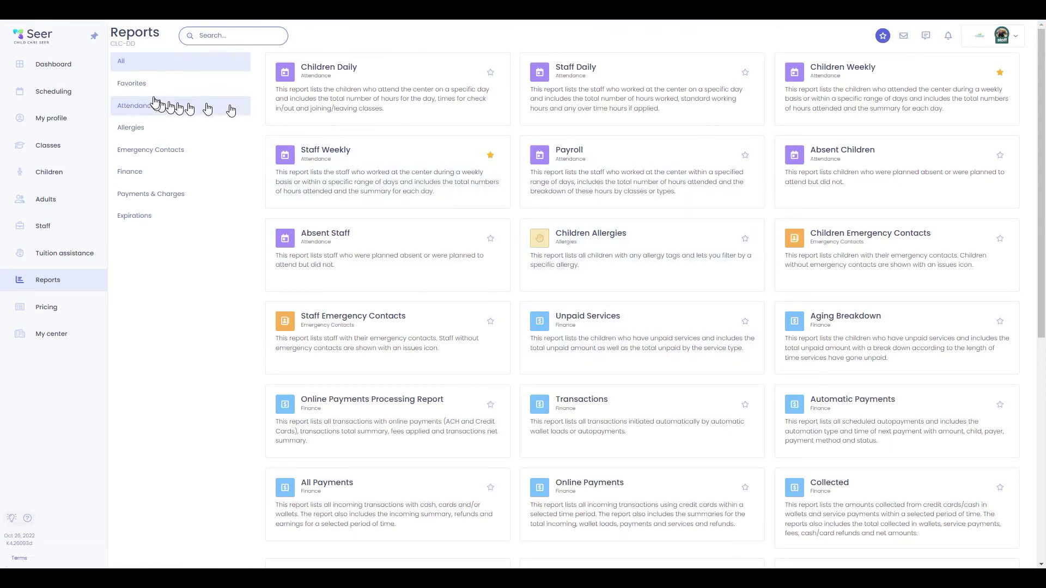
left_click(143, 85)
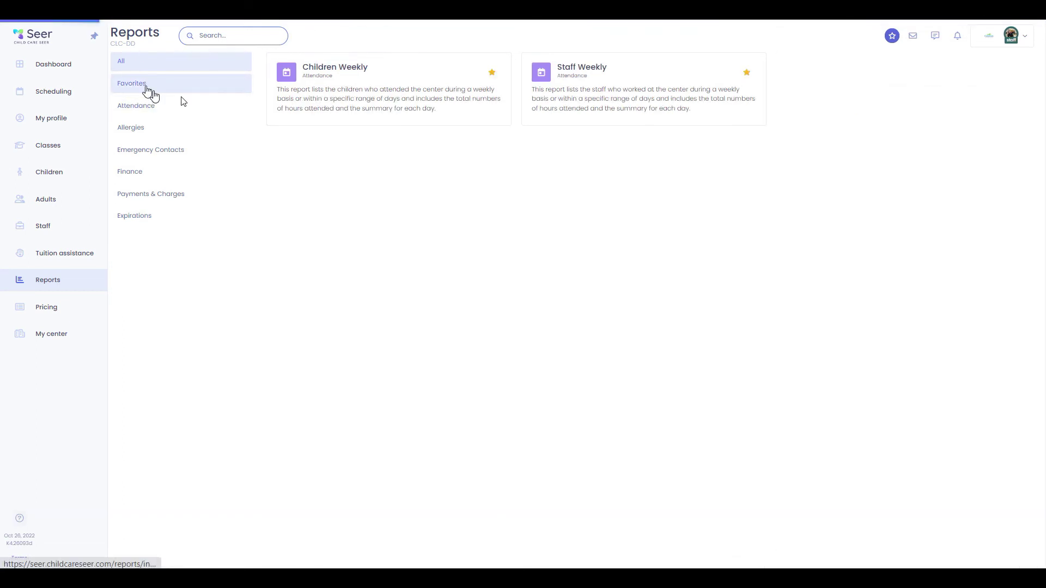
left_click(649, 101)
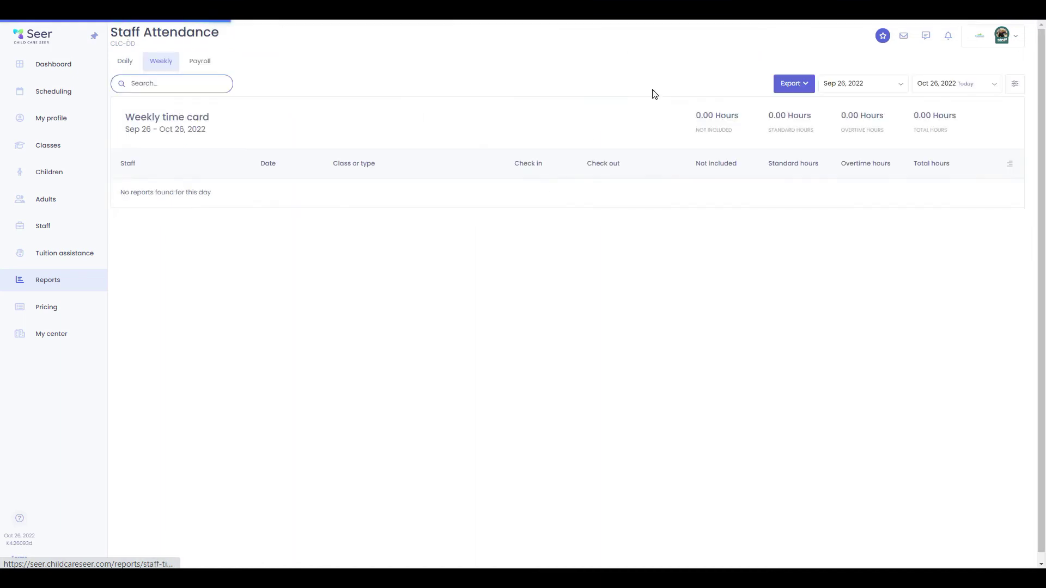
Switch the staff report to Payroll, check export options and expanded class rows, then return to Reports
left_click(200, 61)
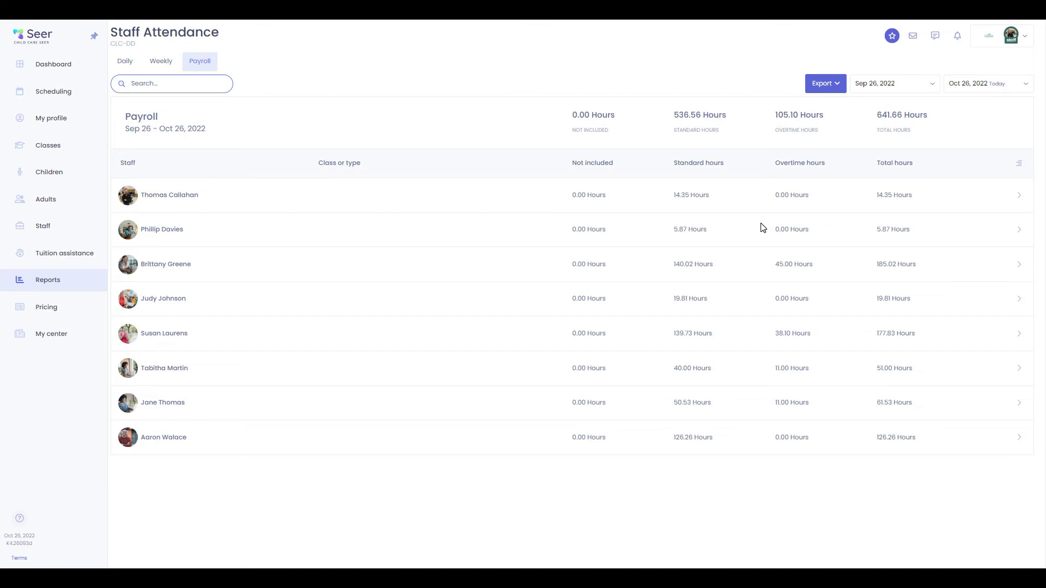
left_click(825, 84)
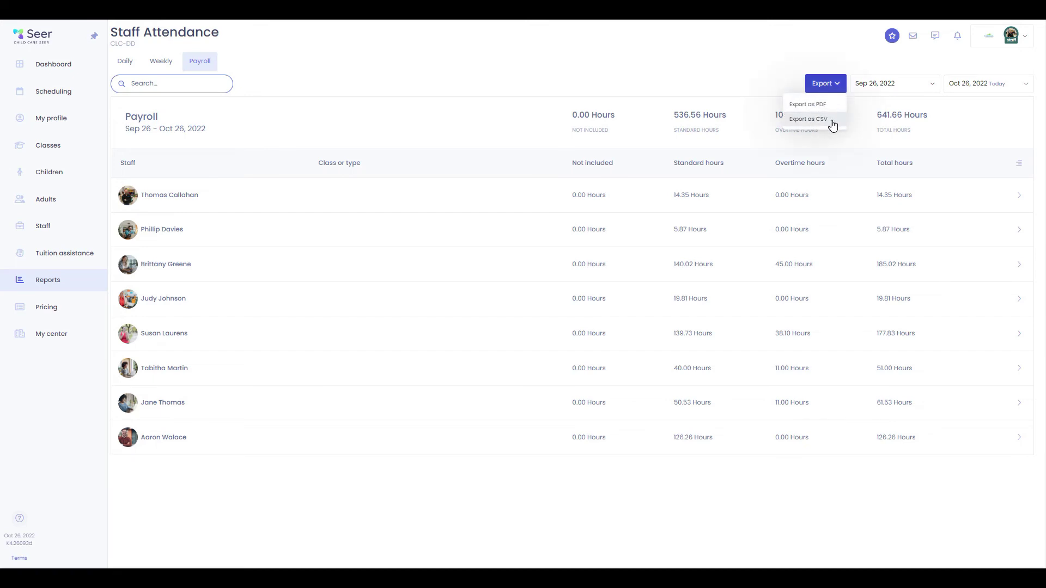
left_click(1019, 165)
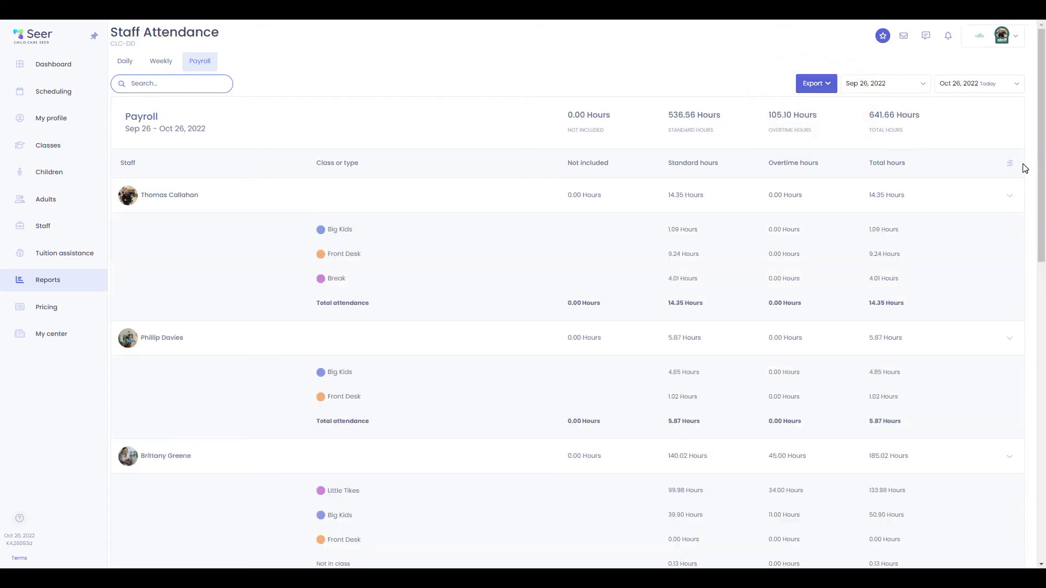
scroll(696, 435, "down", 20)
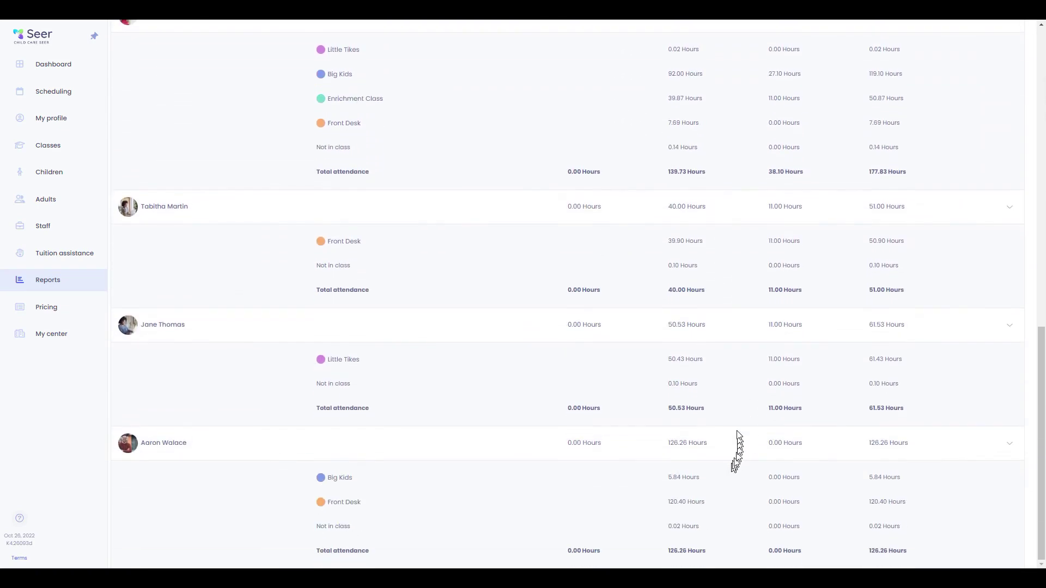
scroll(739, 452, "up", 20)
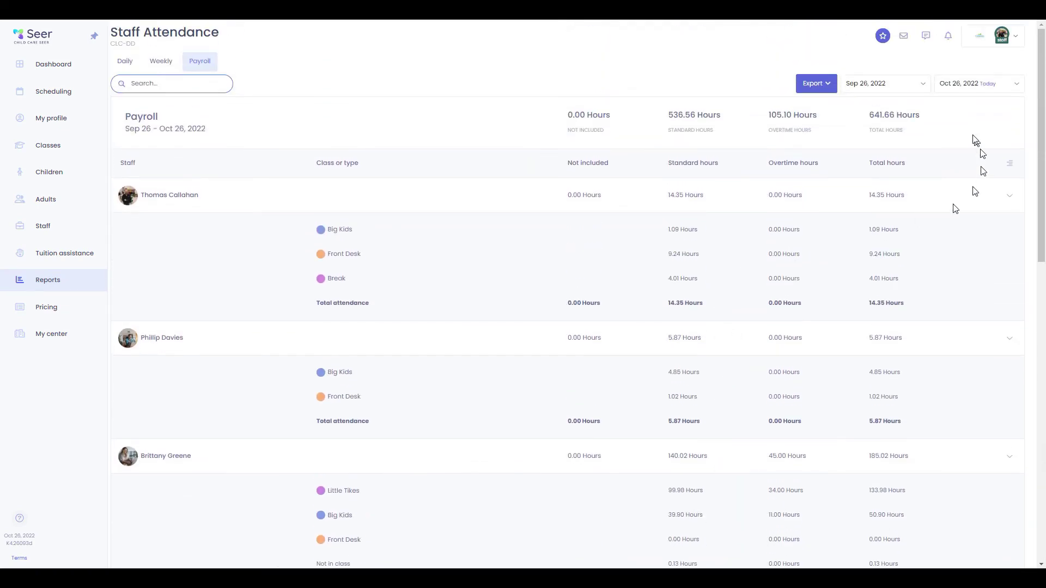
left_click(916, 89)
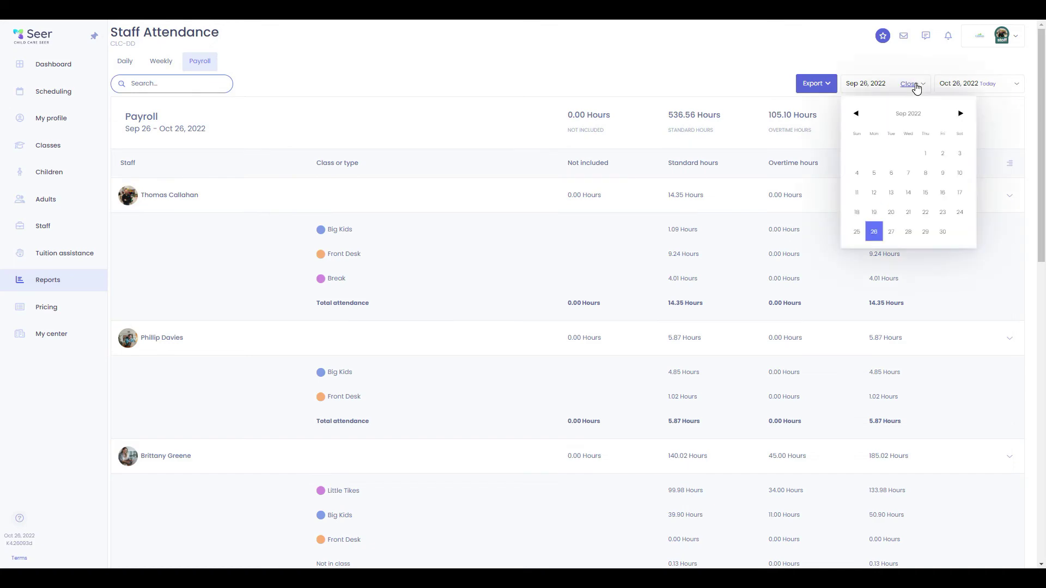
left_click(916, 85)
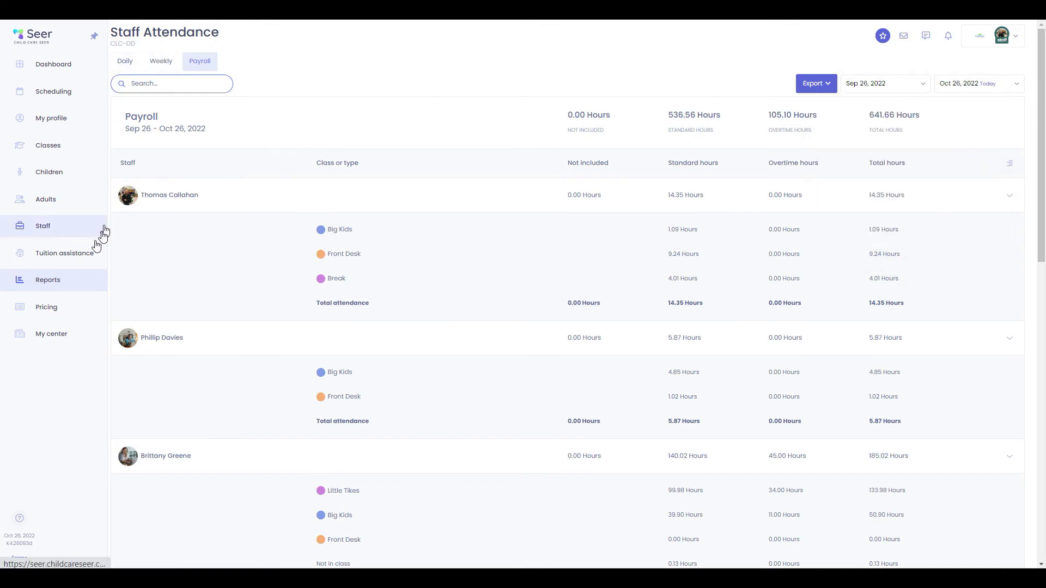
left_click(50, 284)
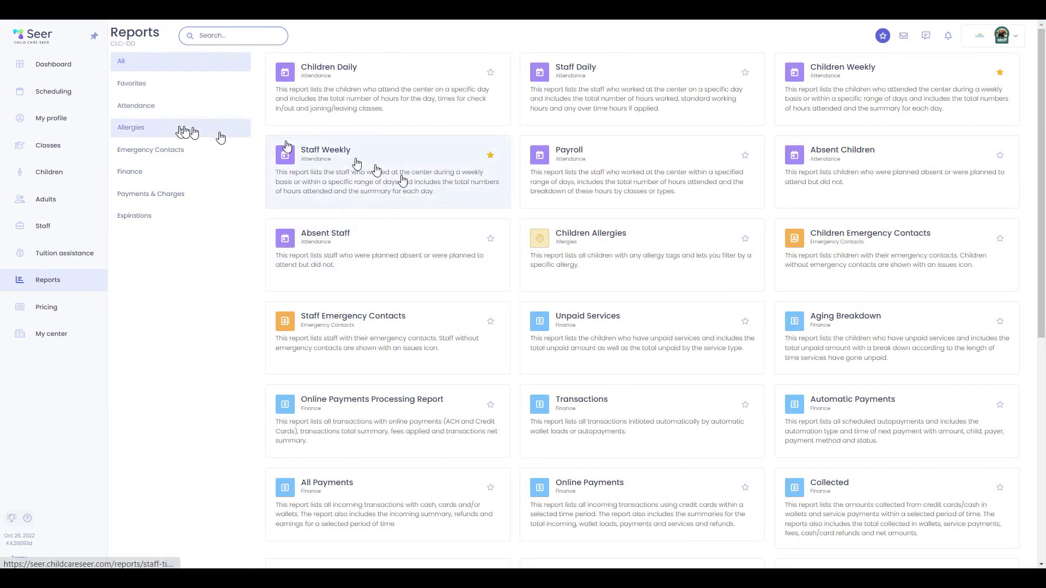
Look through the Finance All Payments transactions report, then go to Pricing
left_click(153, 173)
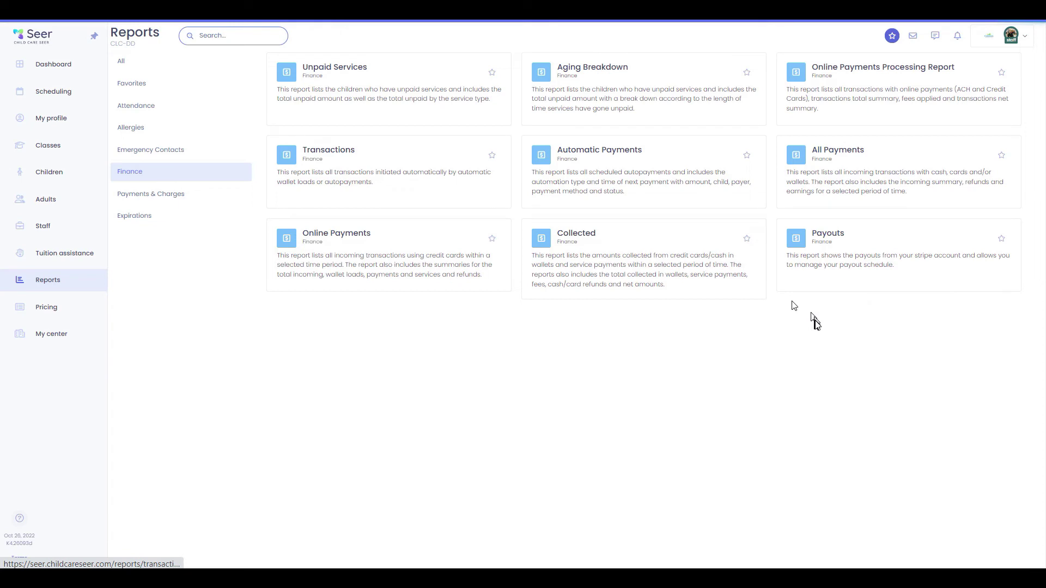
left_click(823, 158)
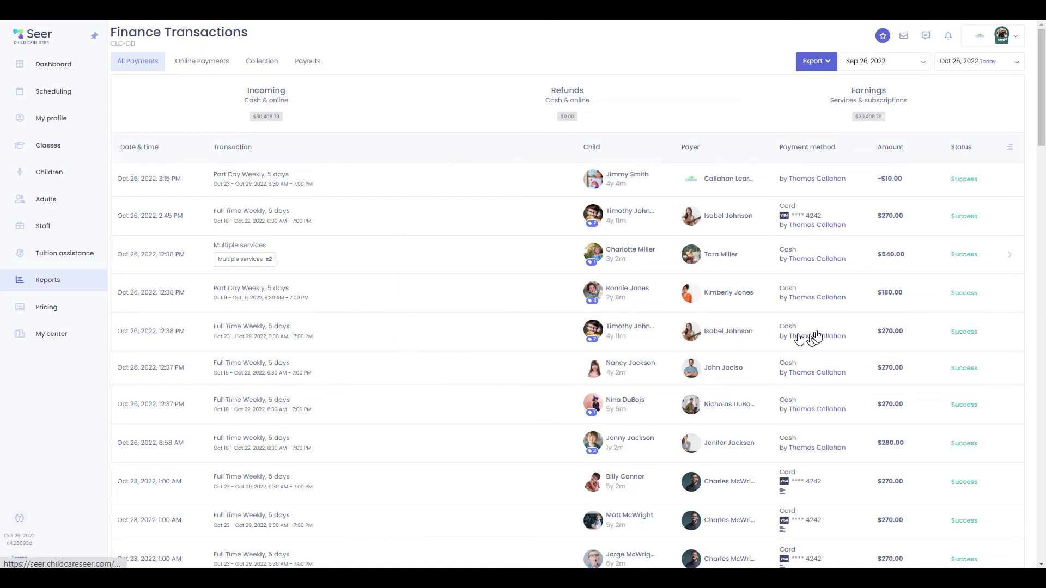
scroll(817, 425, "down", 5)
scroll(806, 455, "up", 5)
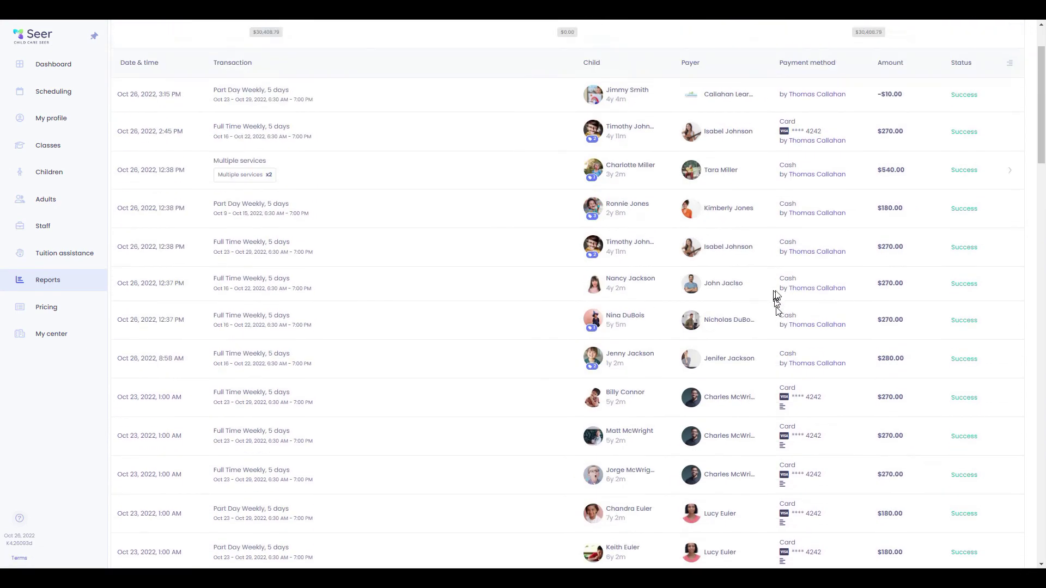
left_click(47, 307)
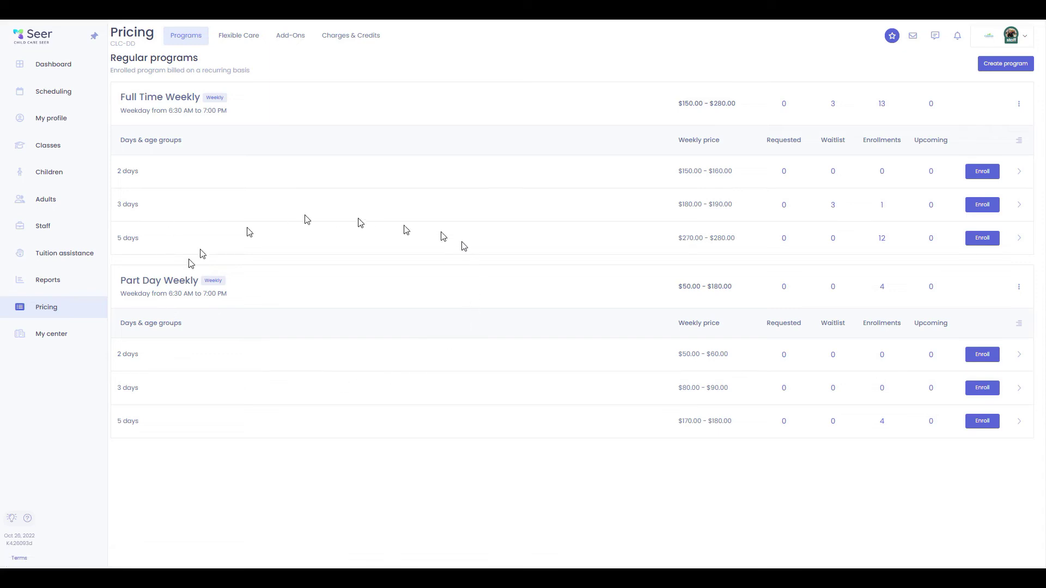
Check Flexible Care and Charges & Credits pricing, then open the My center profile
left_click(244, 36)
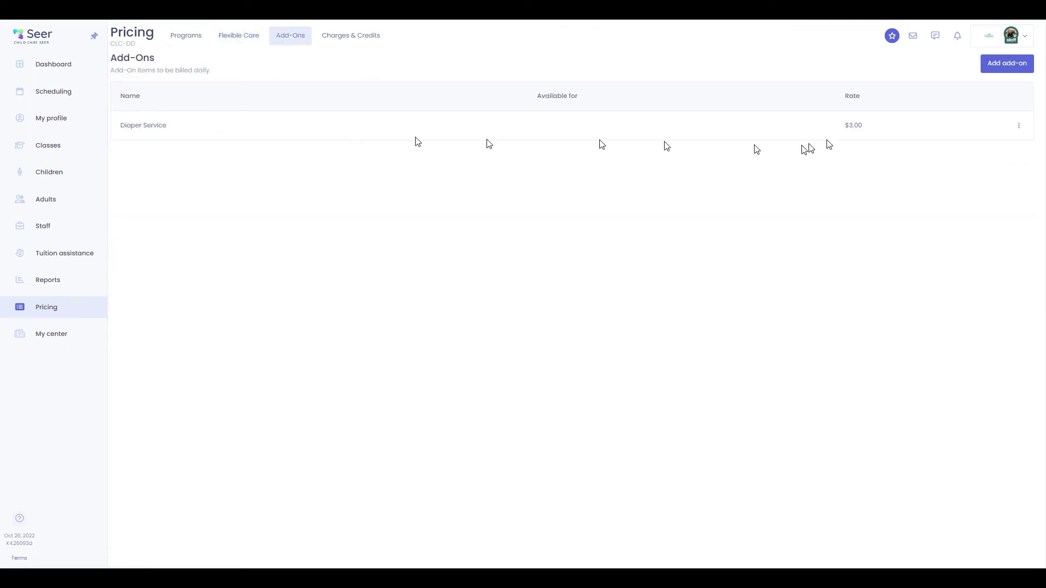
left_click(349, 36)
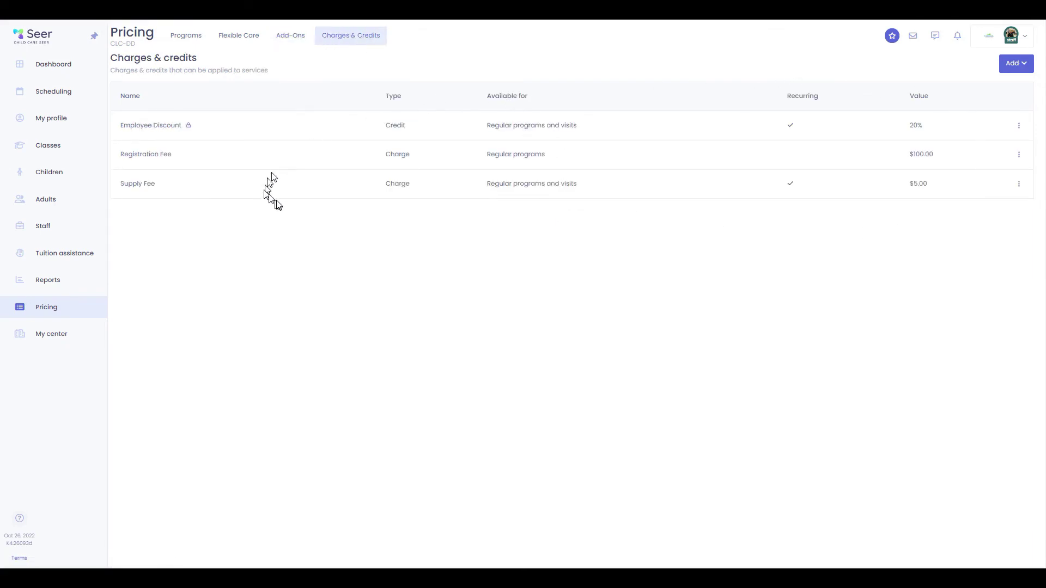
left_click(49, 333)
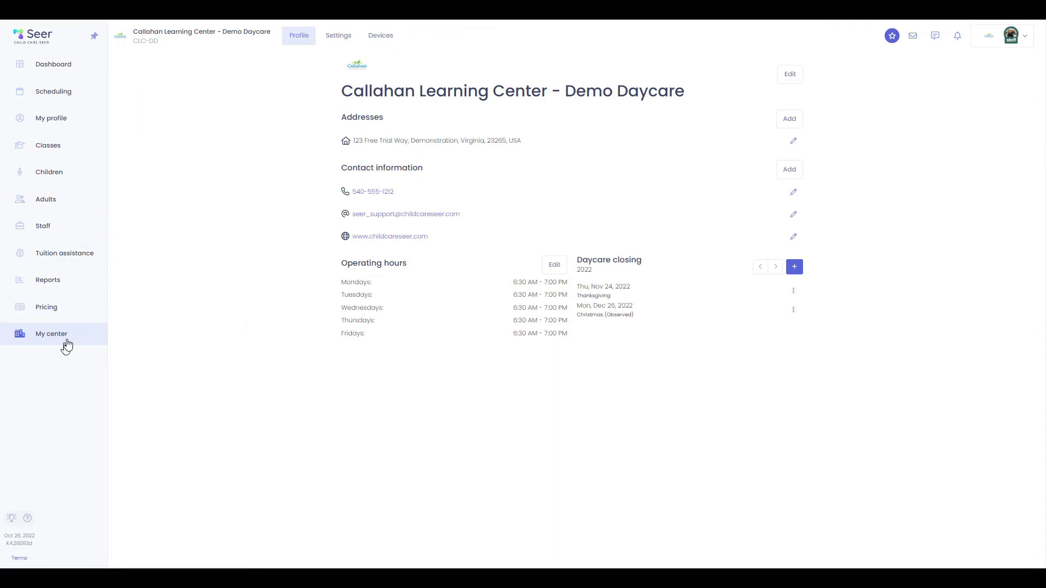
Open the center's Settings and look through the Age ratios and Bookings pages
left_click(338, 35)
left_click(133, 168)
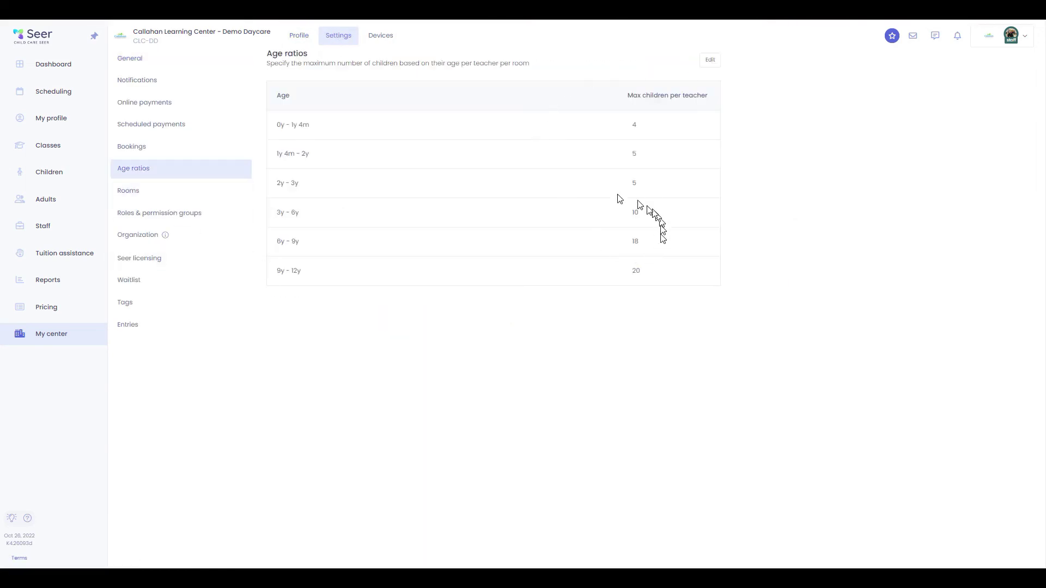
left_click(140, 150)
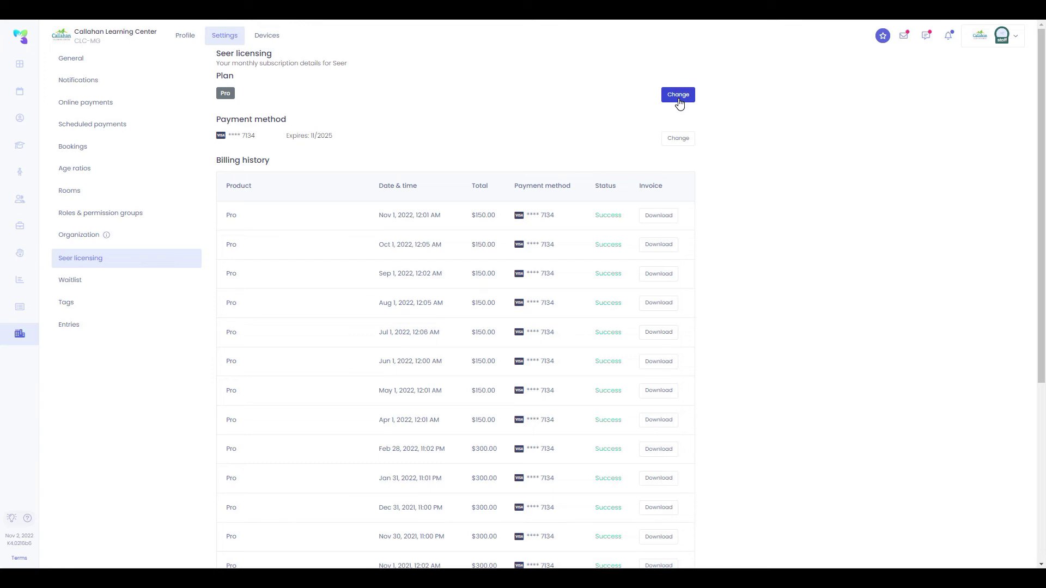
Open the plan-change options, go to the online Pricing page and scroll through its plan comparison
left_click(678, 95)
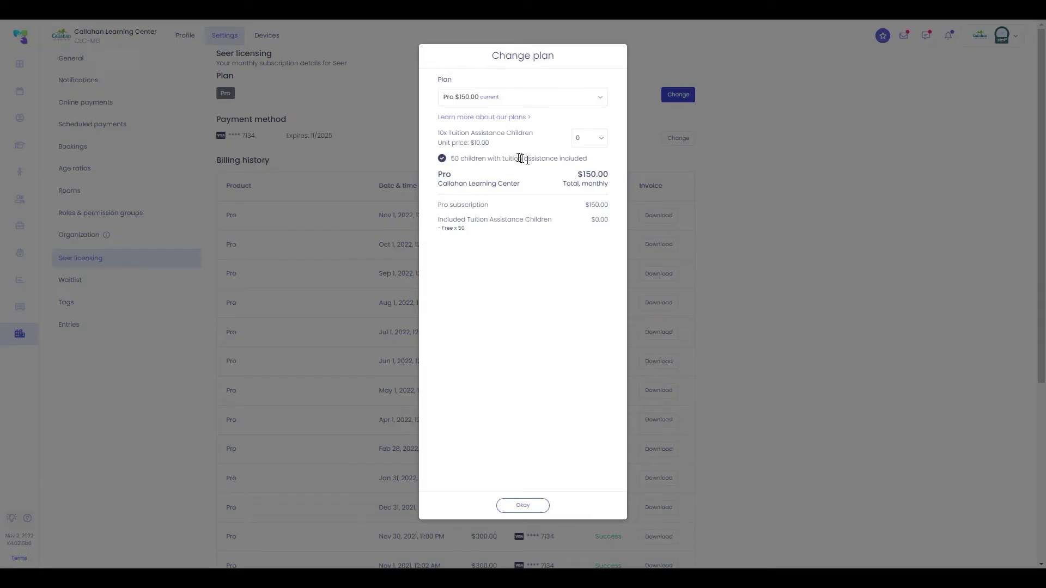
left_click(515, 120)
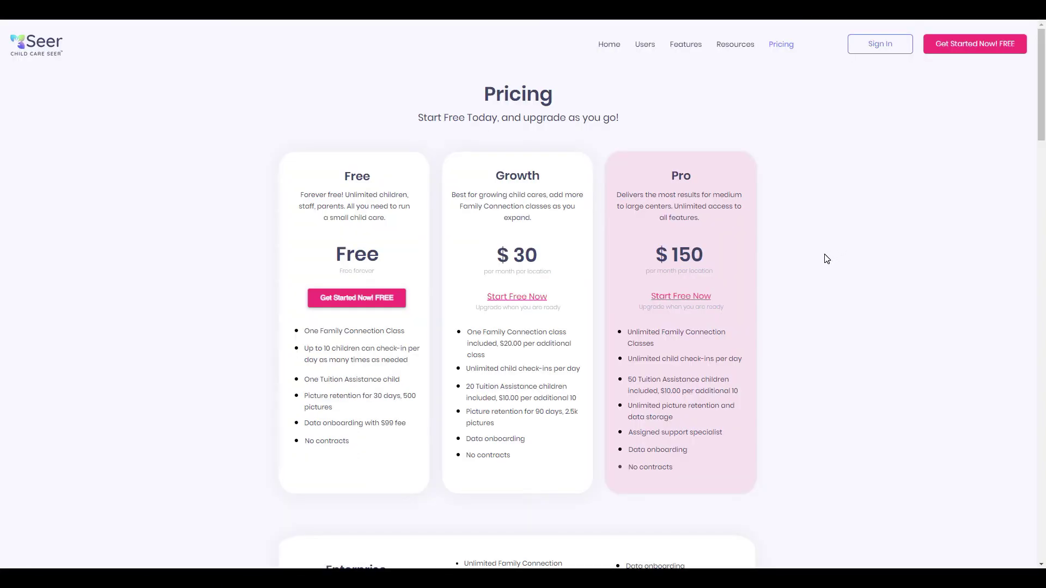
scroll(827, 258, "down", 5)
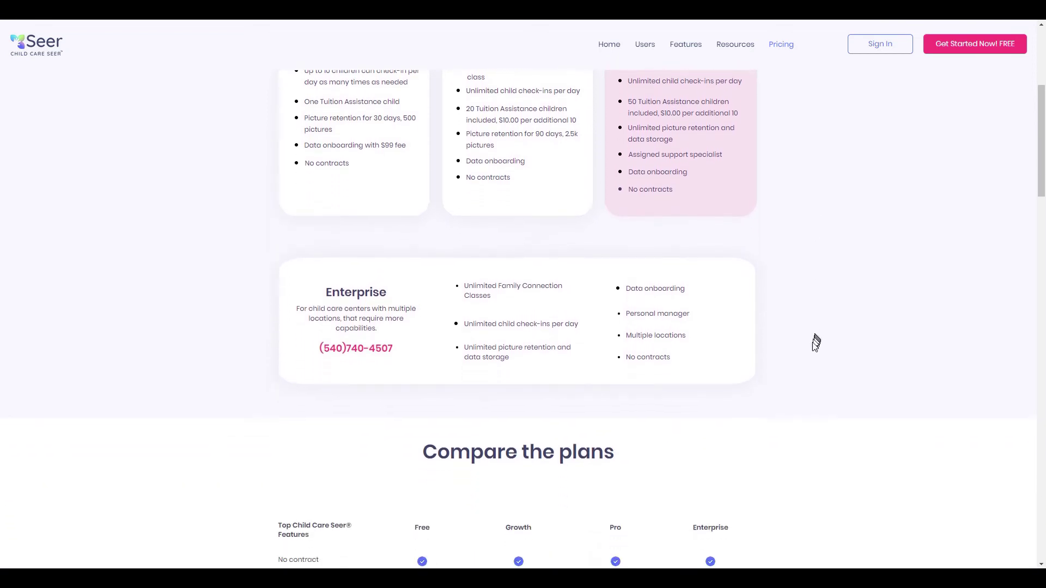
scroll(817, 340, "down", 7)
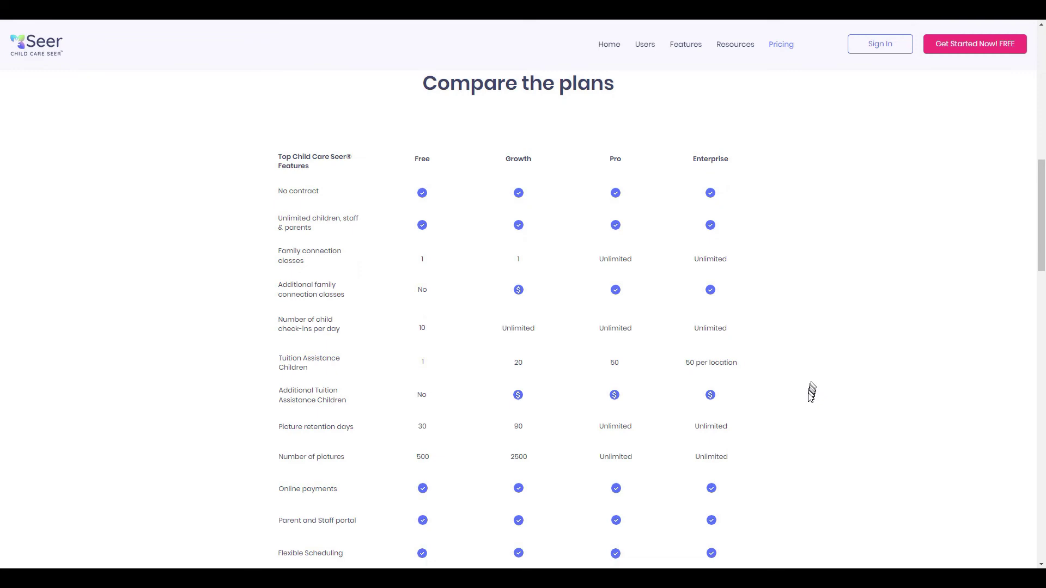
scroll(898, 358, "up", 12)
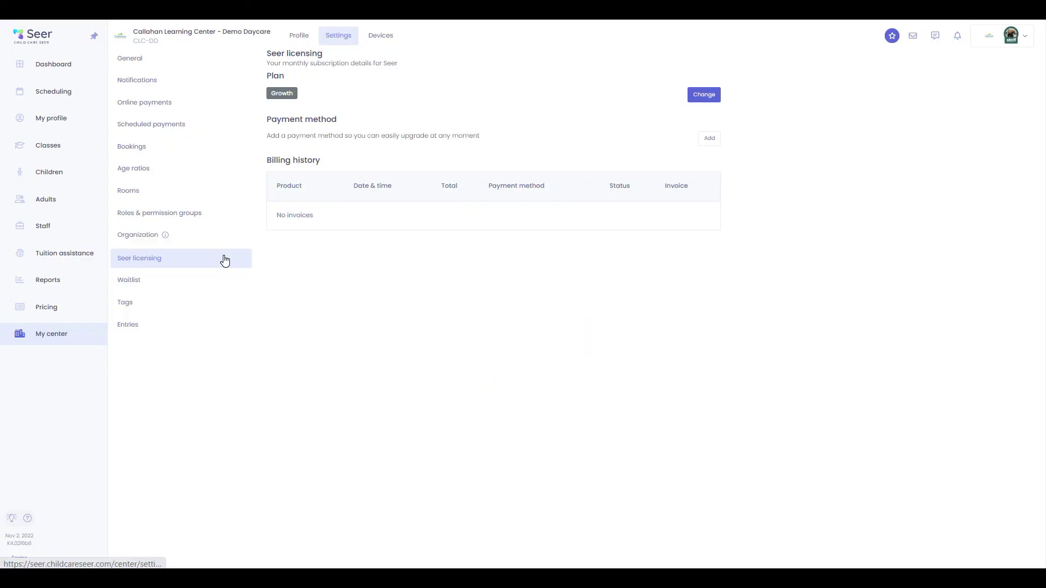
Look through the Tags, Online payments and General settings, then list the five connected devices
left_click(224, 304)
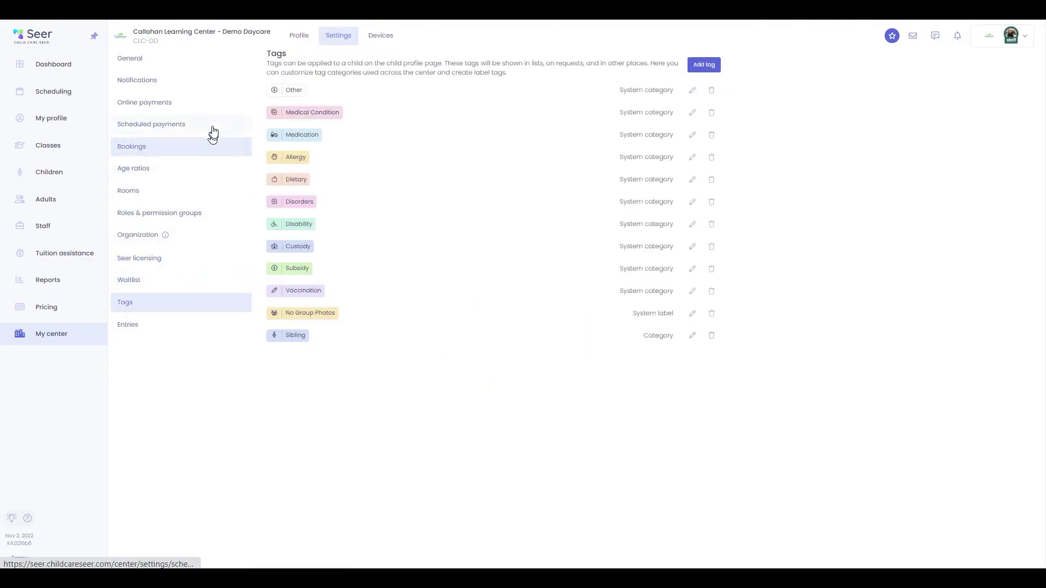
left_click(219, 104)
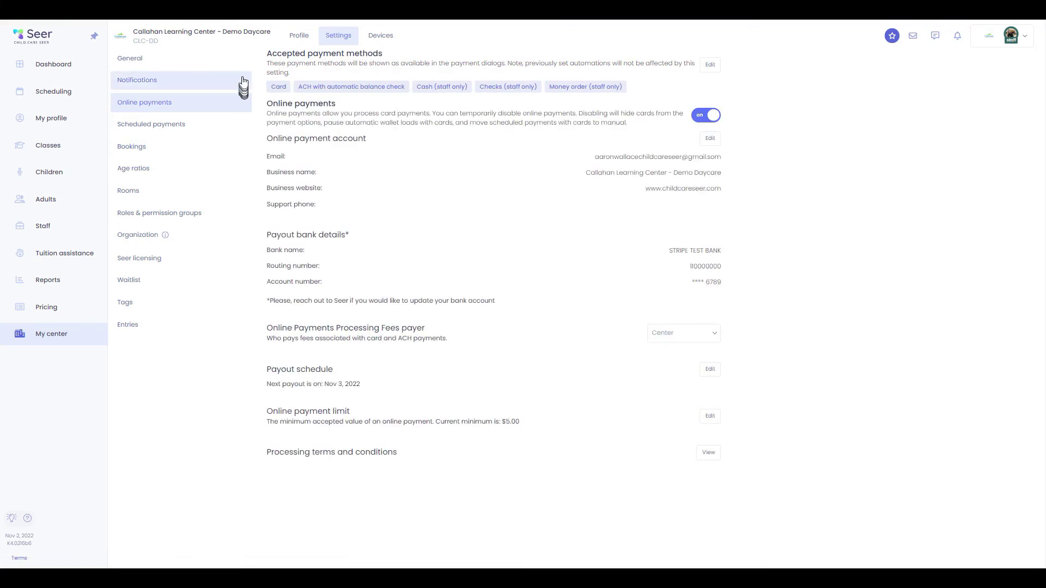
left_click(240, 58)
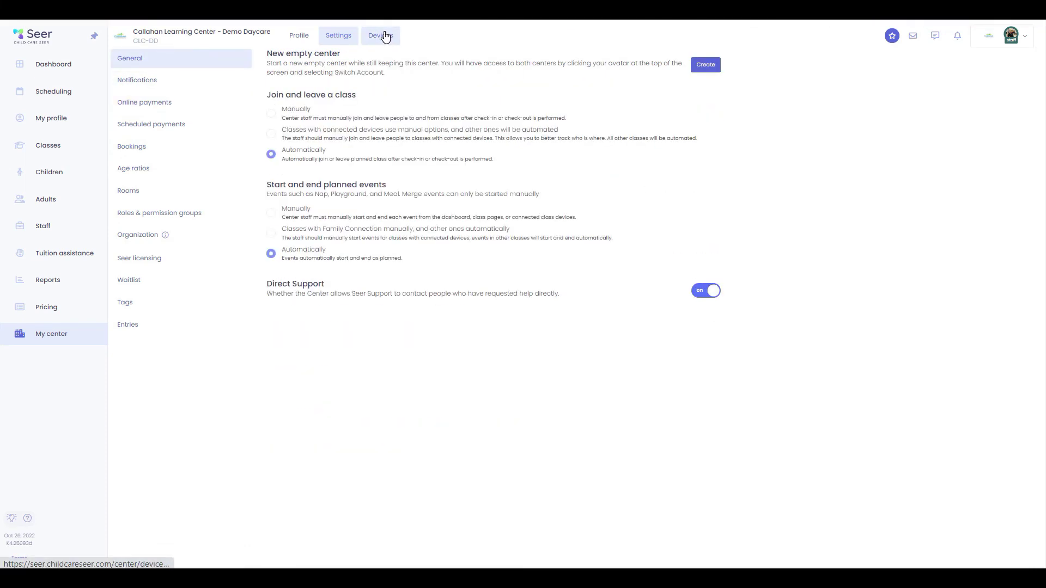
left_click(385, 36)
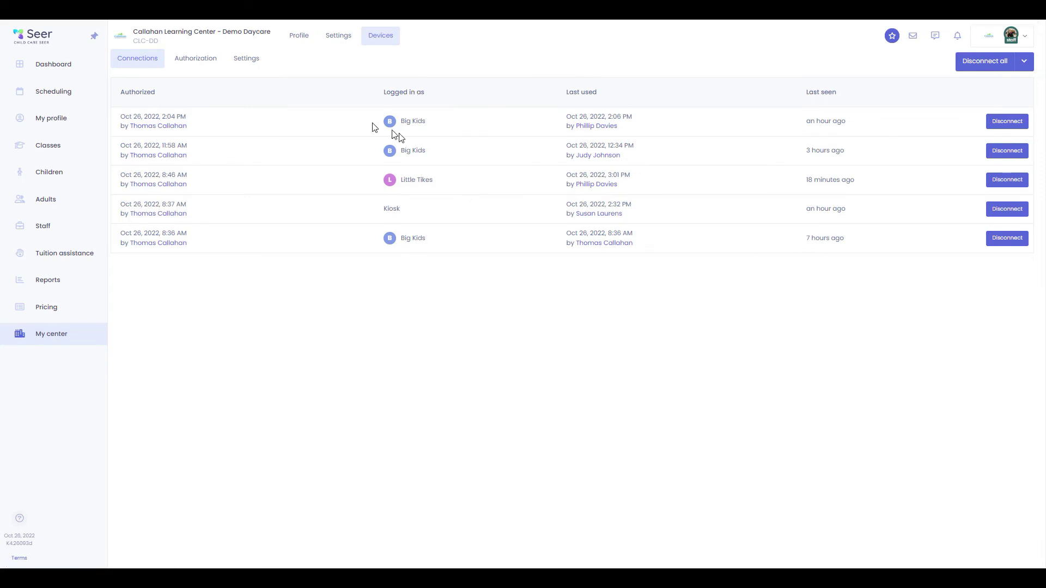
Return to the Dashboard and show the Big Kids device's Upcoming list with Playground ending soon
left_click(21, 65)
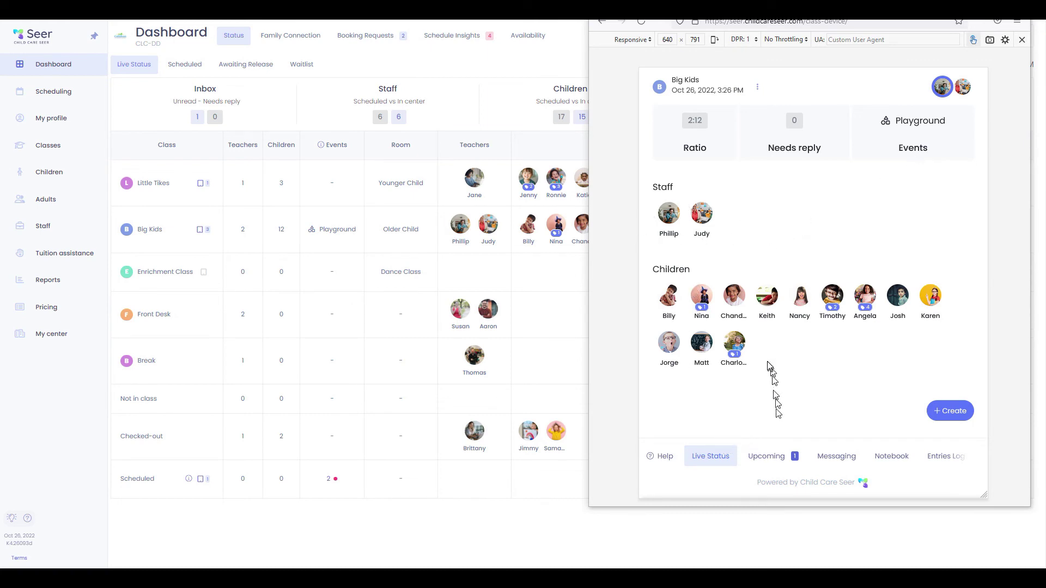
left_click(788, 463)
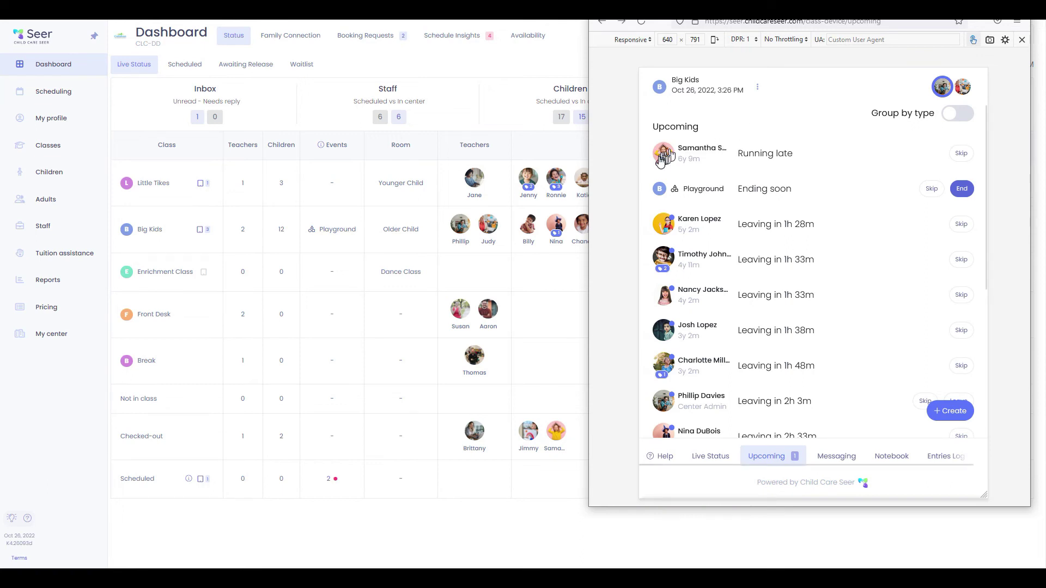
Review the running-late child's weekly schedule summary, then put the class device back on Live Status
left_click(666, 158)
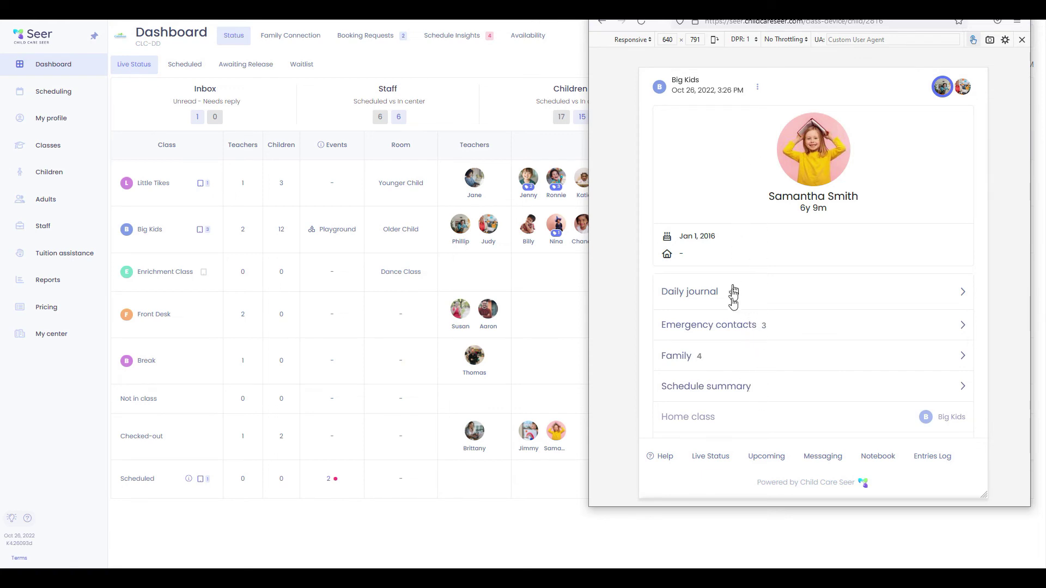
left_click(740, 400)
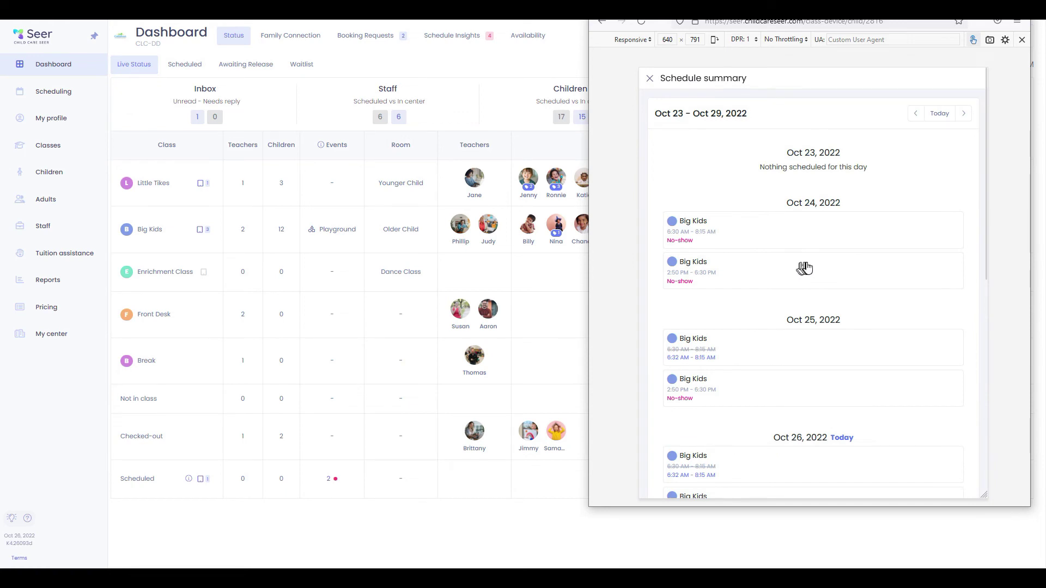
scroll(774, 343, "down", 4)
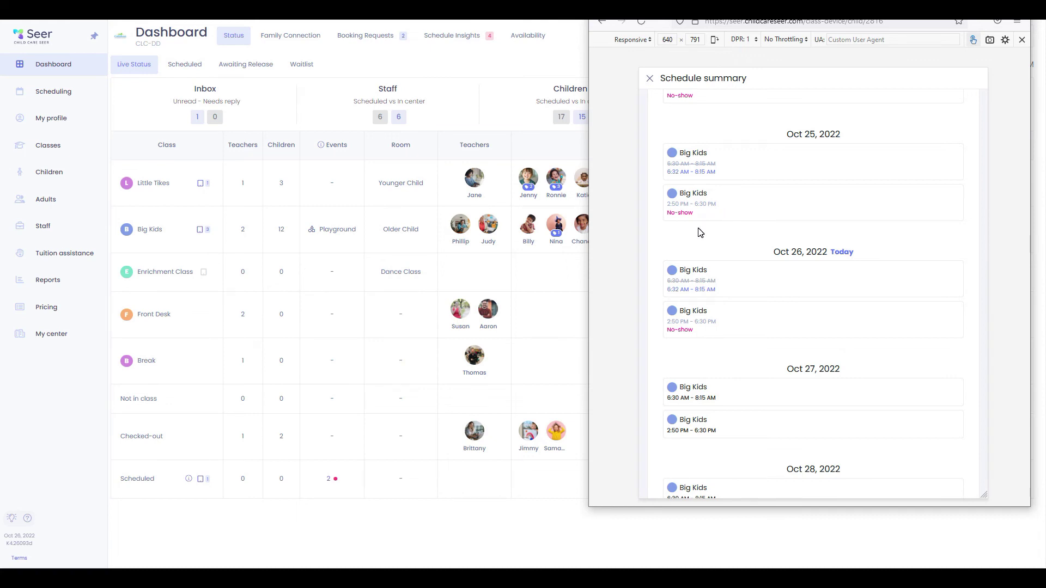
scroll(700, 227, "up", 5)
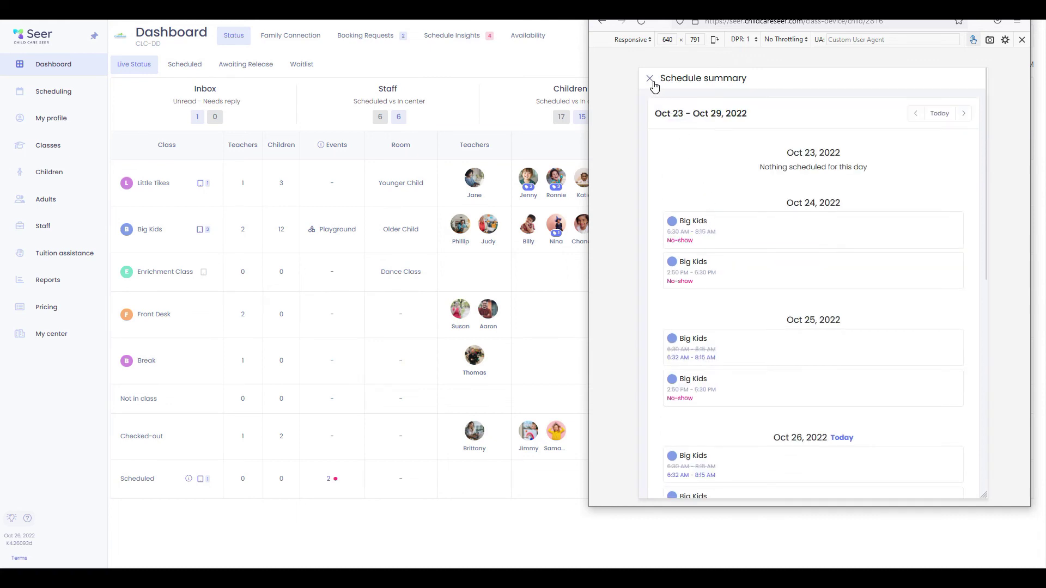
left_click(651, 79)
left_click(710, 457)
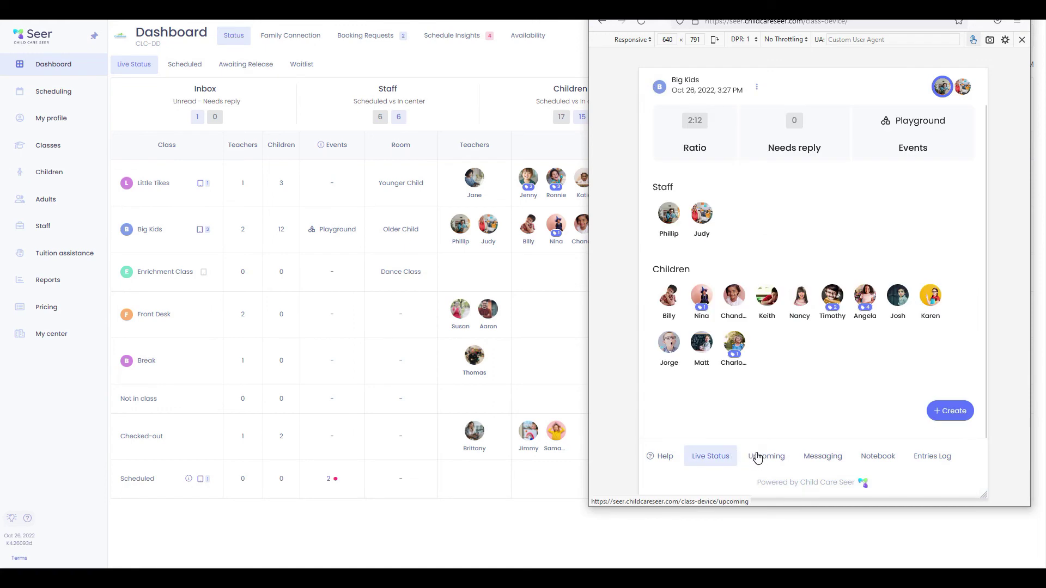
End the Playground activity from the Upcoming list and return the device to Live Status
left_click(757, 457)
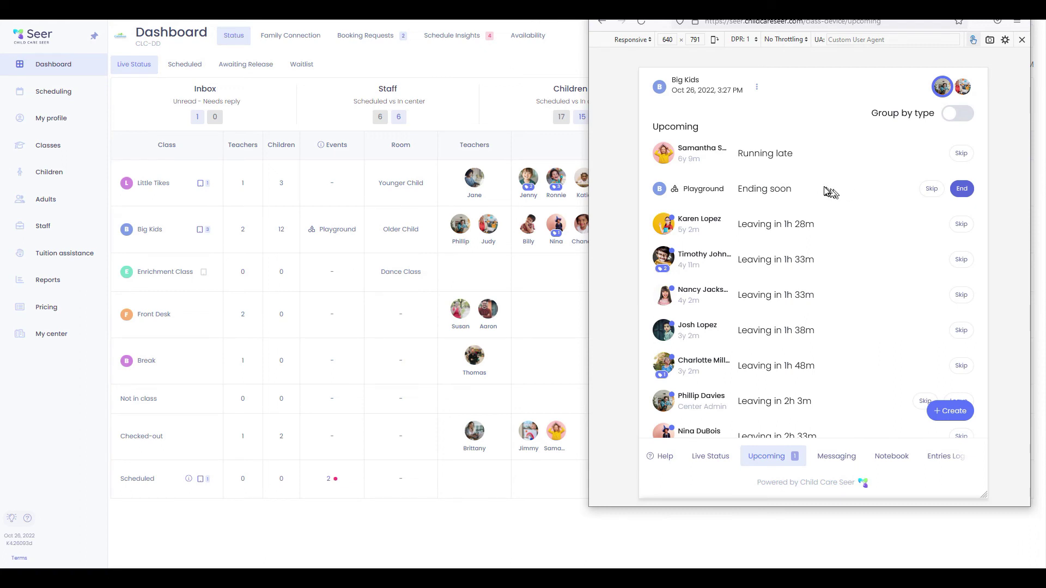
left_click(963, 189)
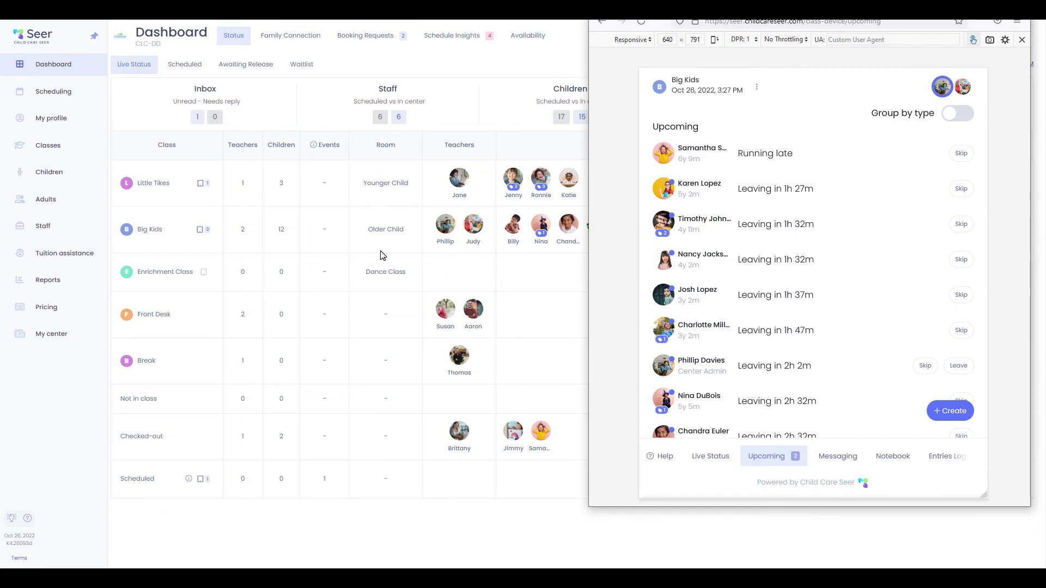
left_click(719, 460)
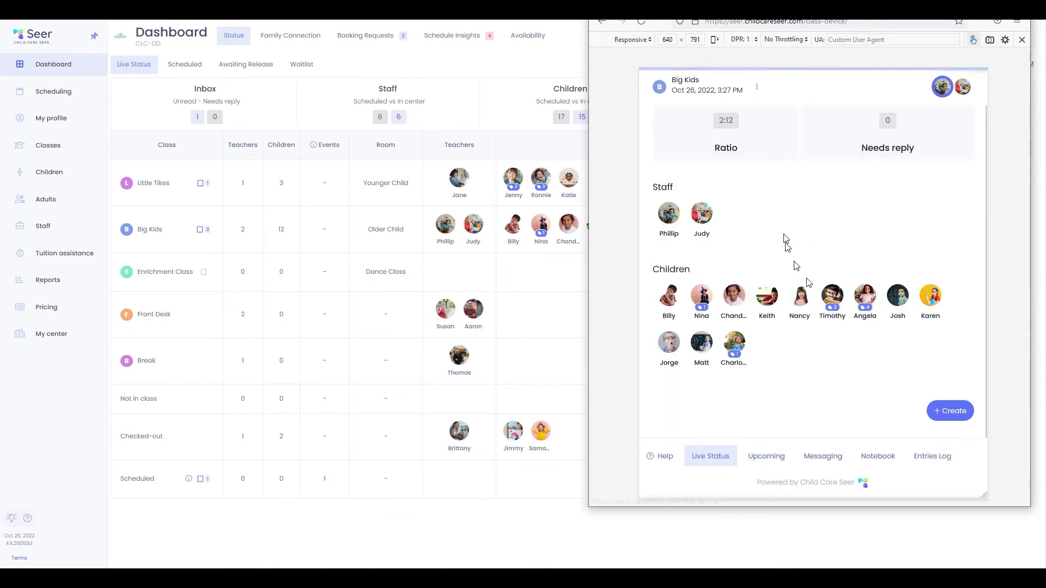
Start a new family message from class messaging, addressed to the second child's family
left_click(945, 414)
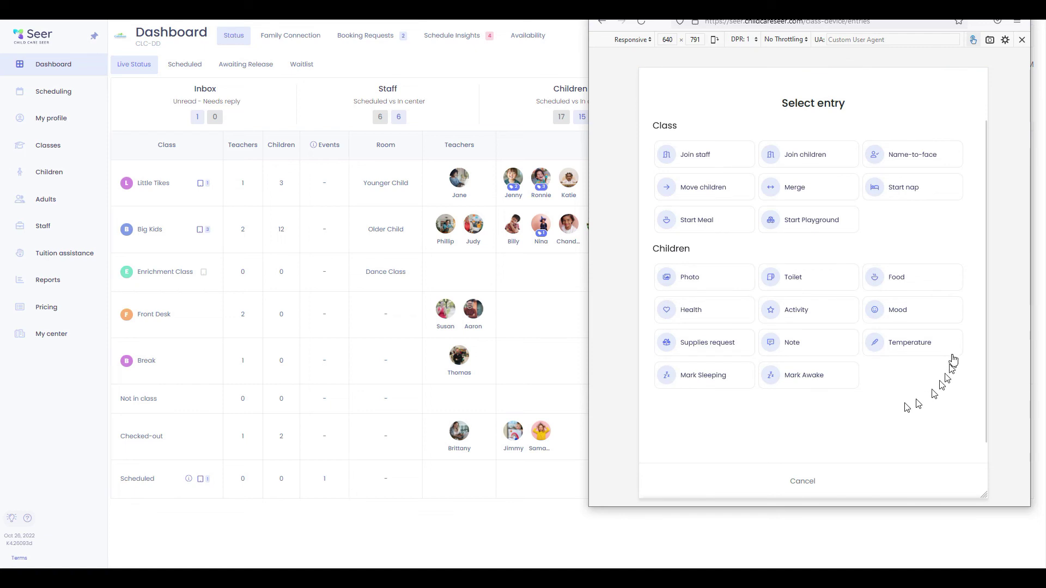
left_click(832, 478)
left_click(832, 464)
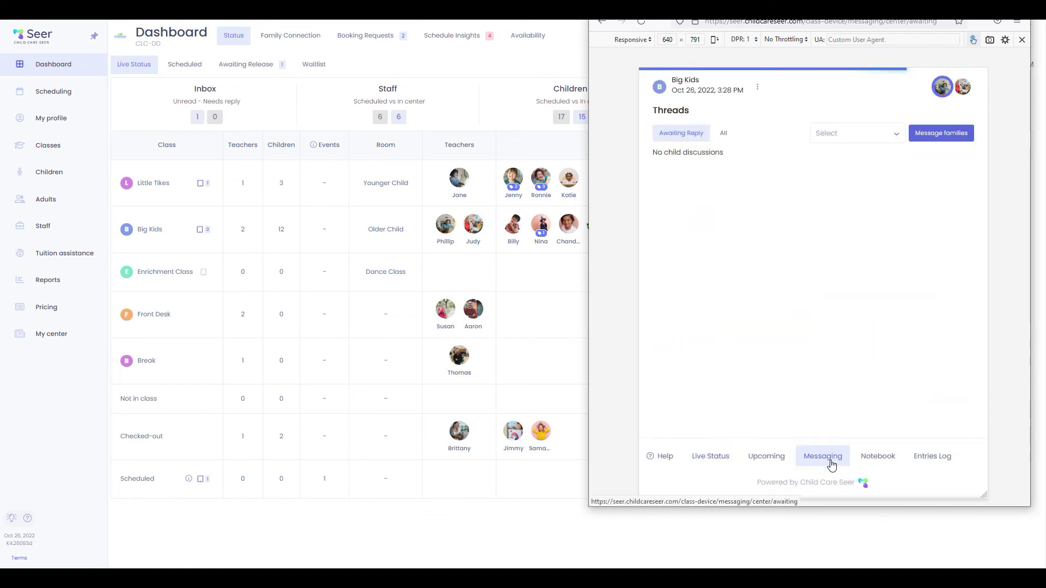
left_click(948, 133)
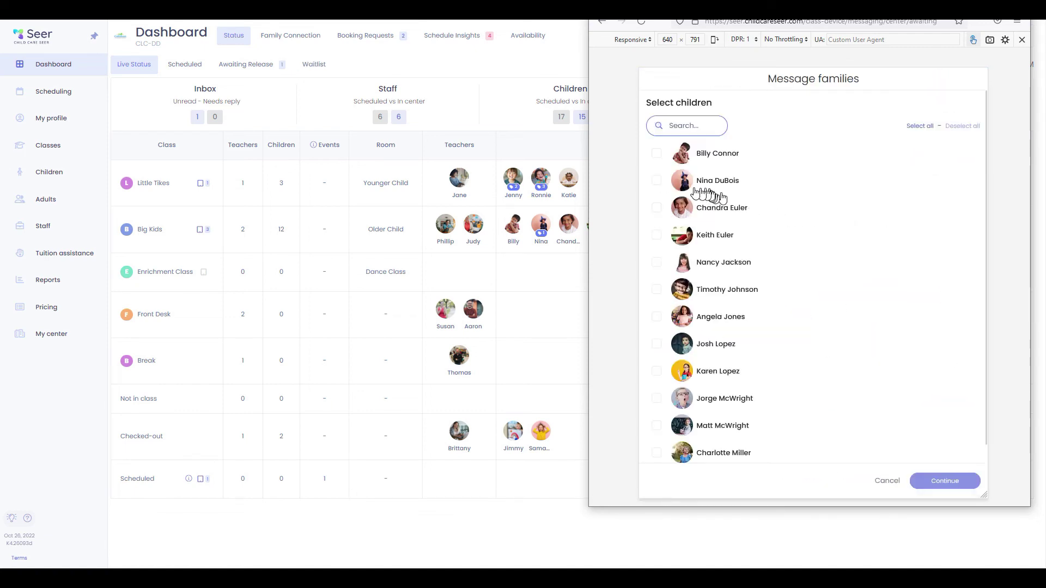
left_click(656, 180)
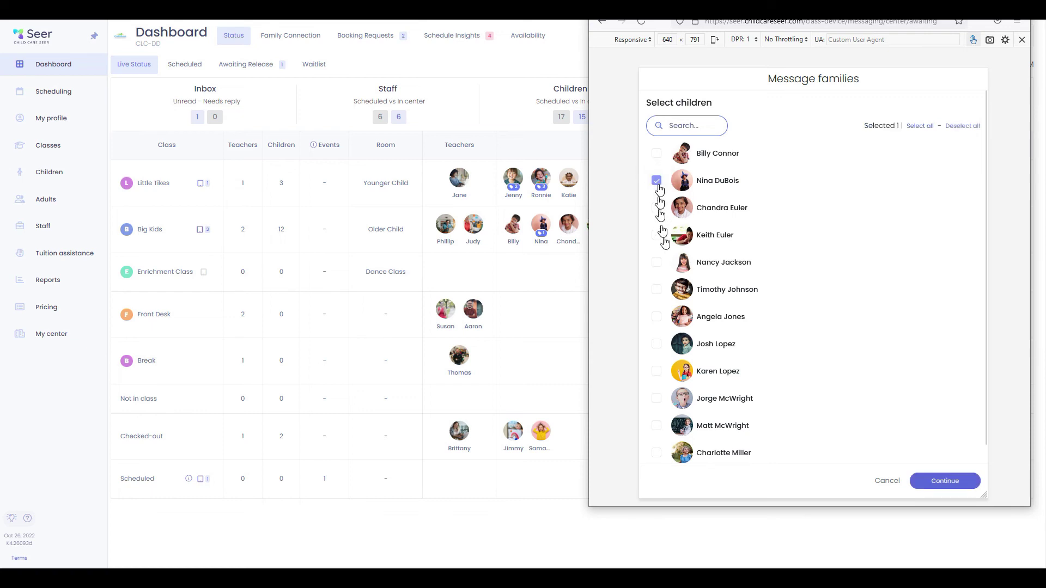
left_click(958, 483)
Attach photo 45.jfif, title it 'Water Play Tomorrow', write the dress-appropriately note and send
left_click(692, 121)
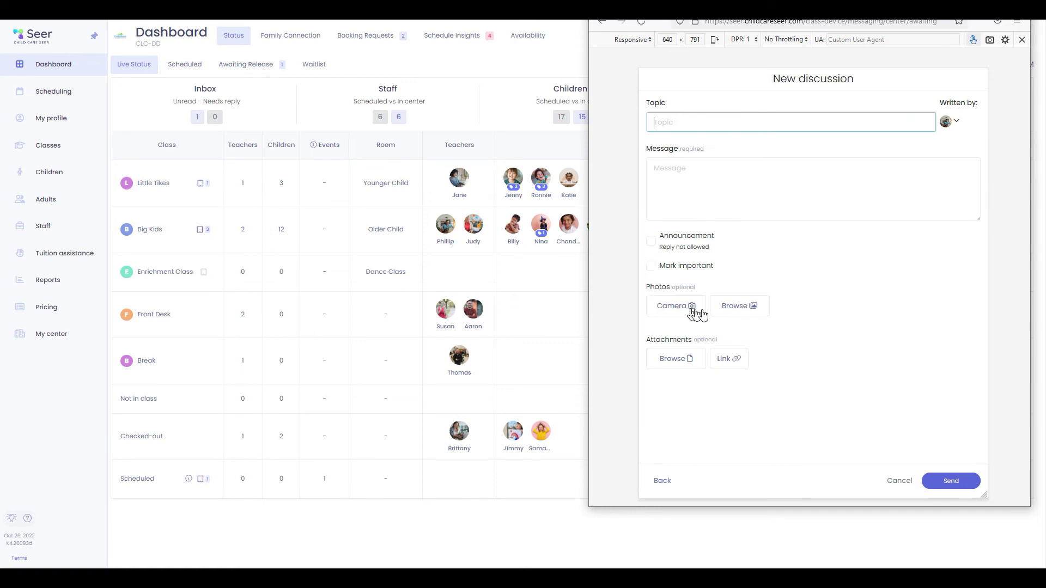
left_click(731, 311)
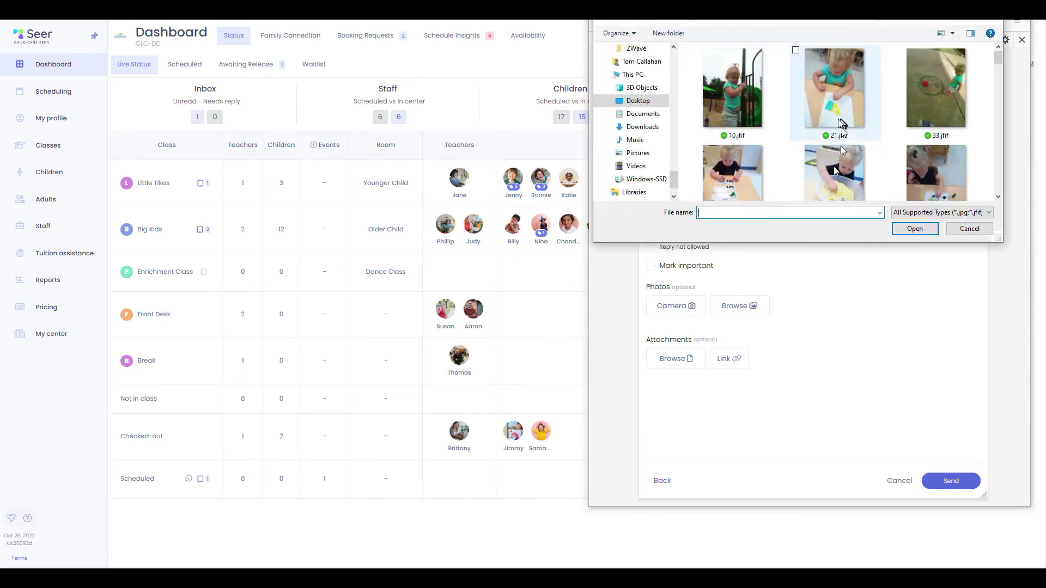
left_click(833, 163)
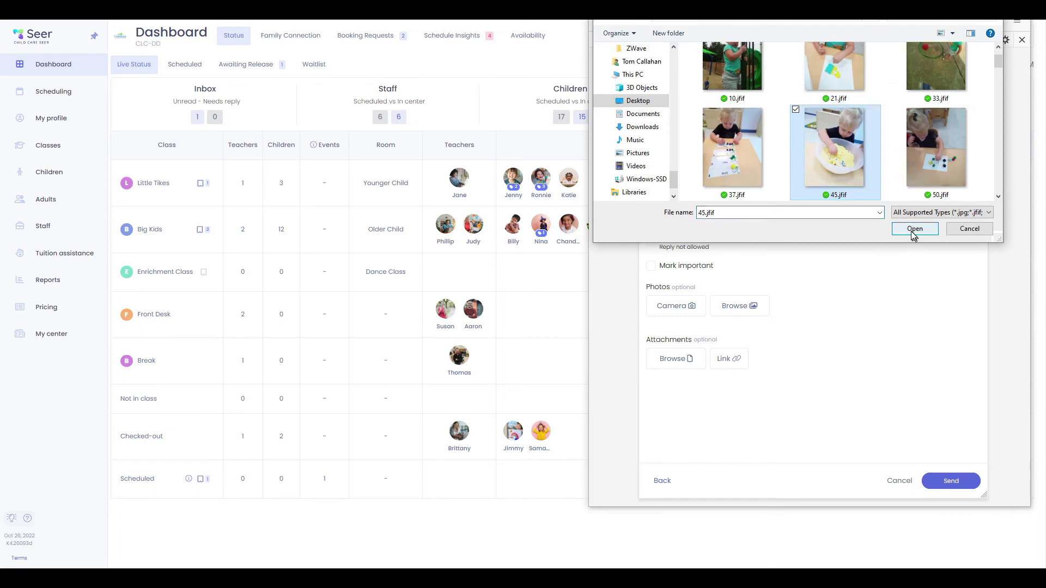
left_click(914, 229)
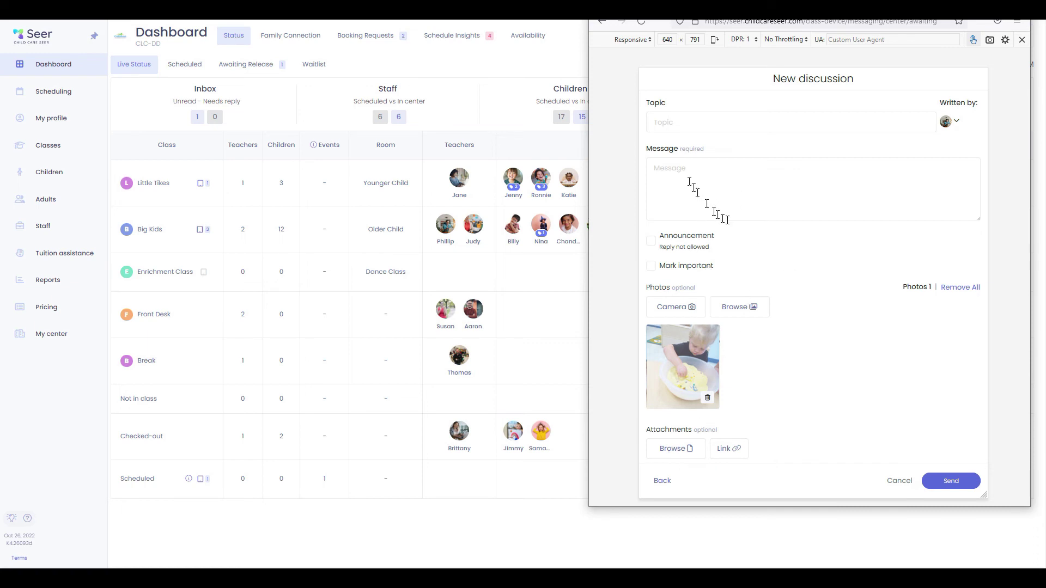
left_click(670, 115)
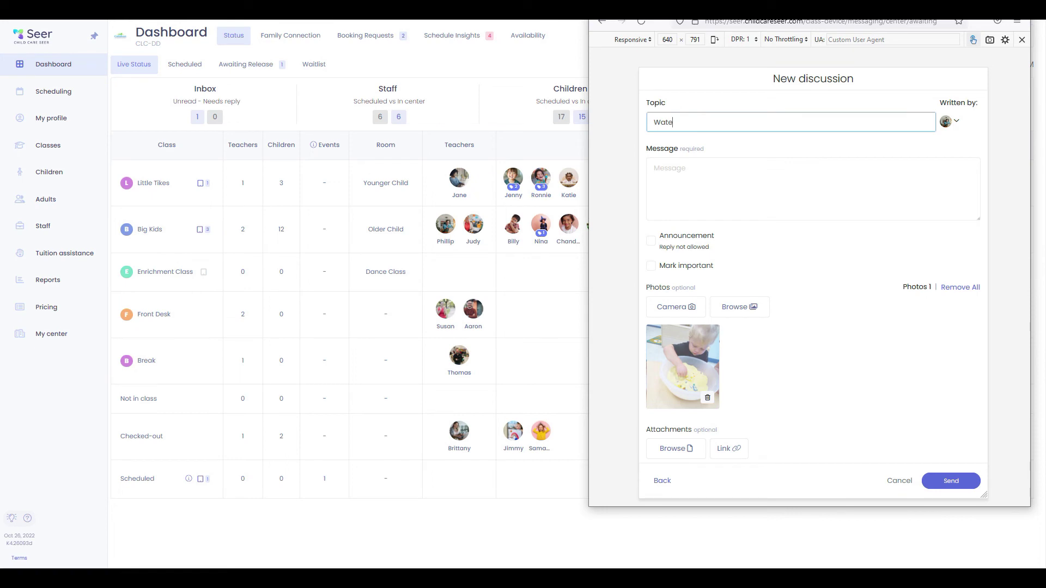
type("Water Play Tomorrow")
key("Tab")
left_click(701, 174)
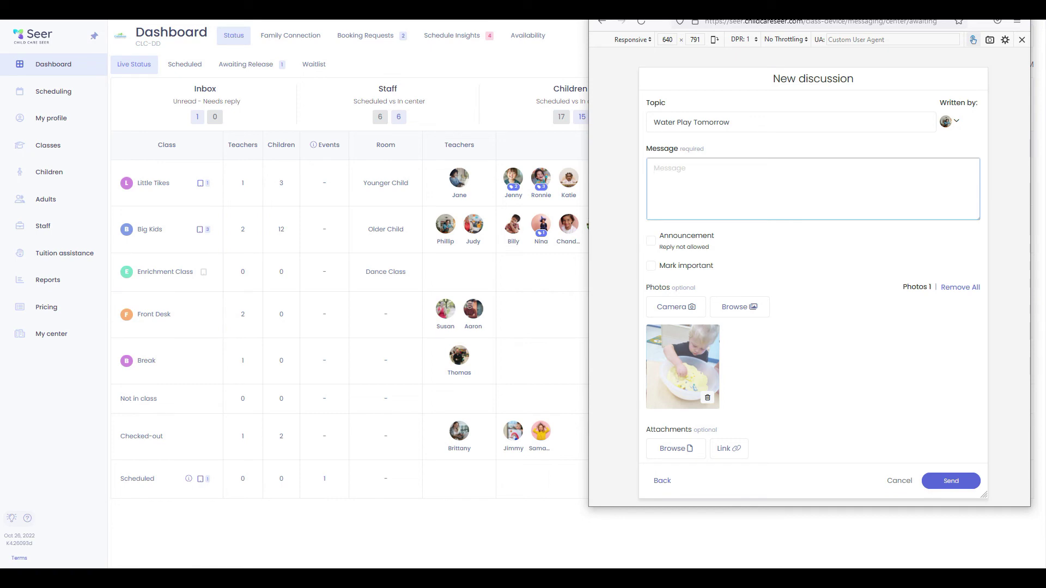
type("There will be water play tomorrow, please dress appropriately!")
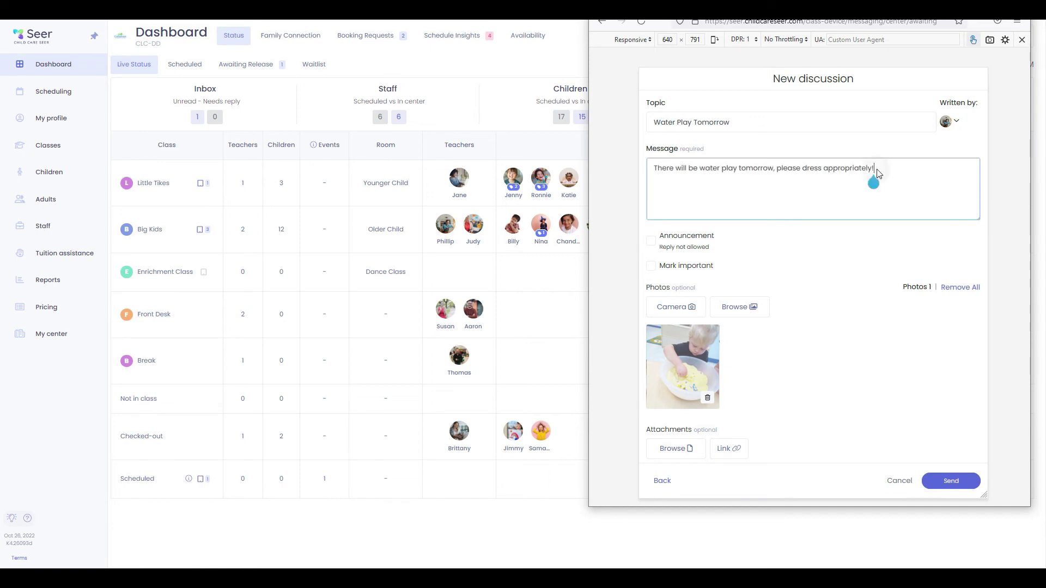
left_click(957, 483)
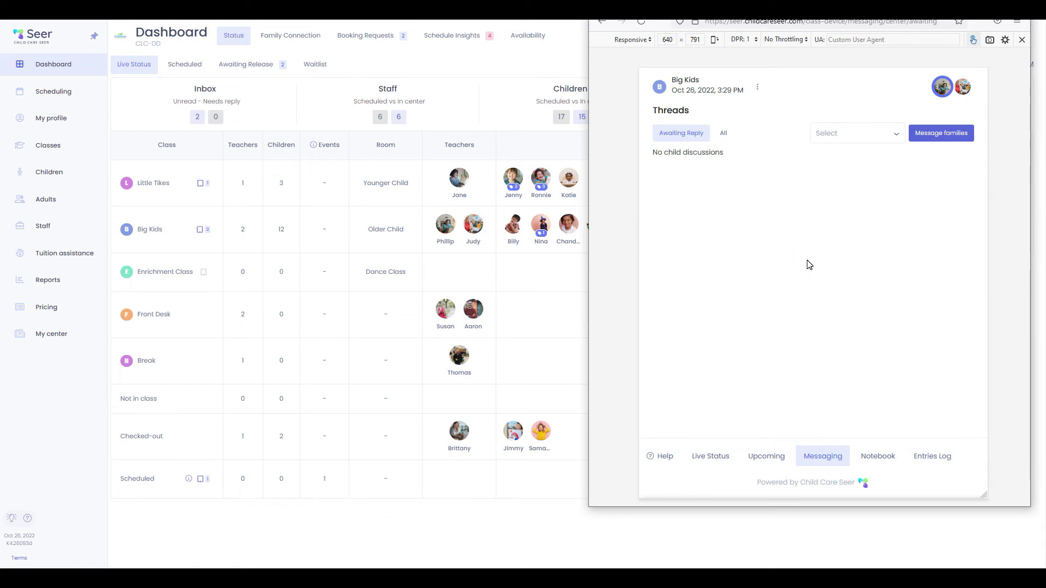
Show all threads, then release the pending Water Play Tomorrow message from Awaiting Release
left_click(724, 133)
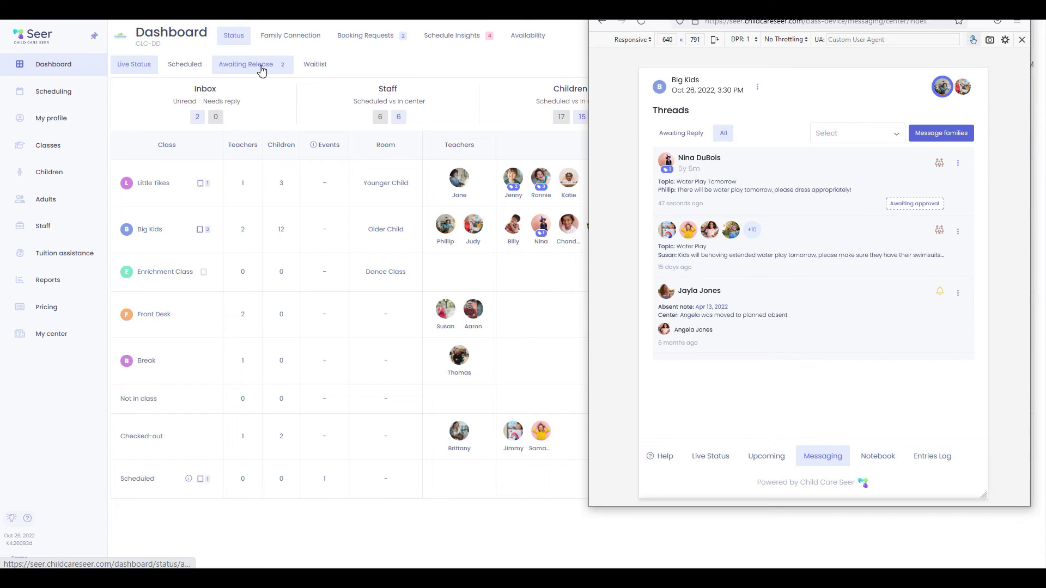
left_click(262, 70)
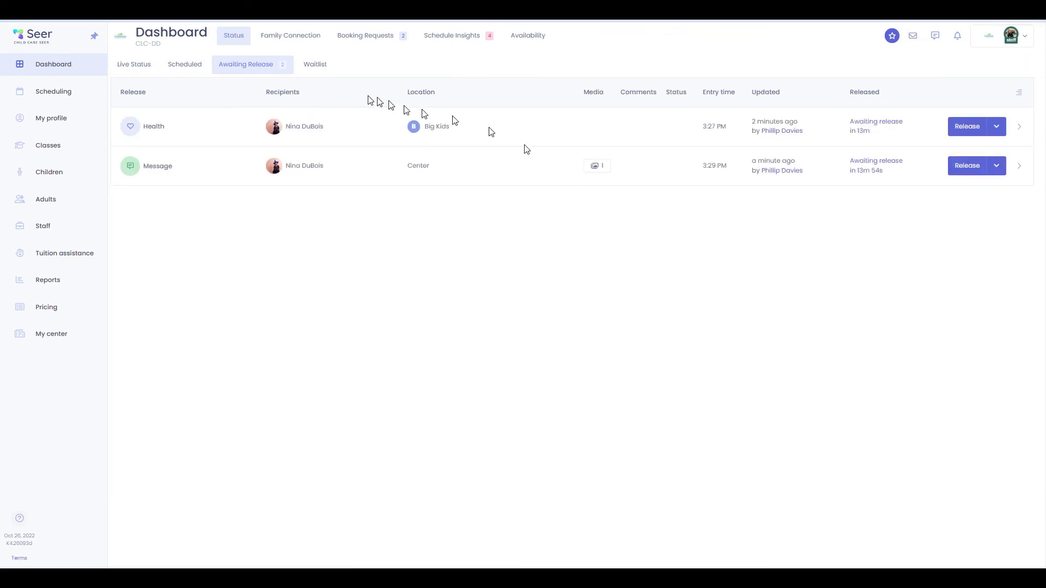
left_click(1021, 170)
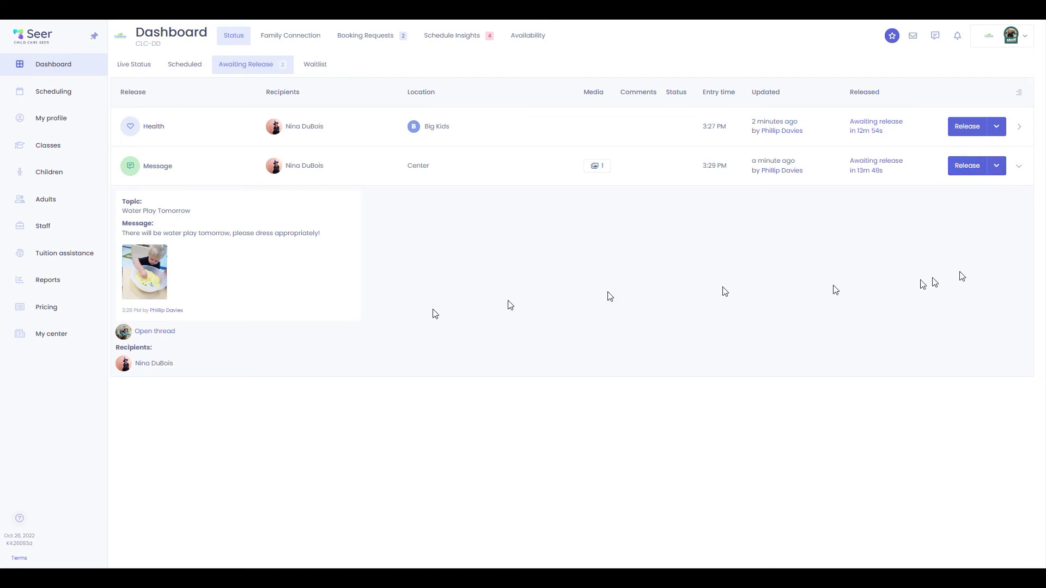
left_click(971, 166)
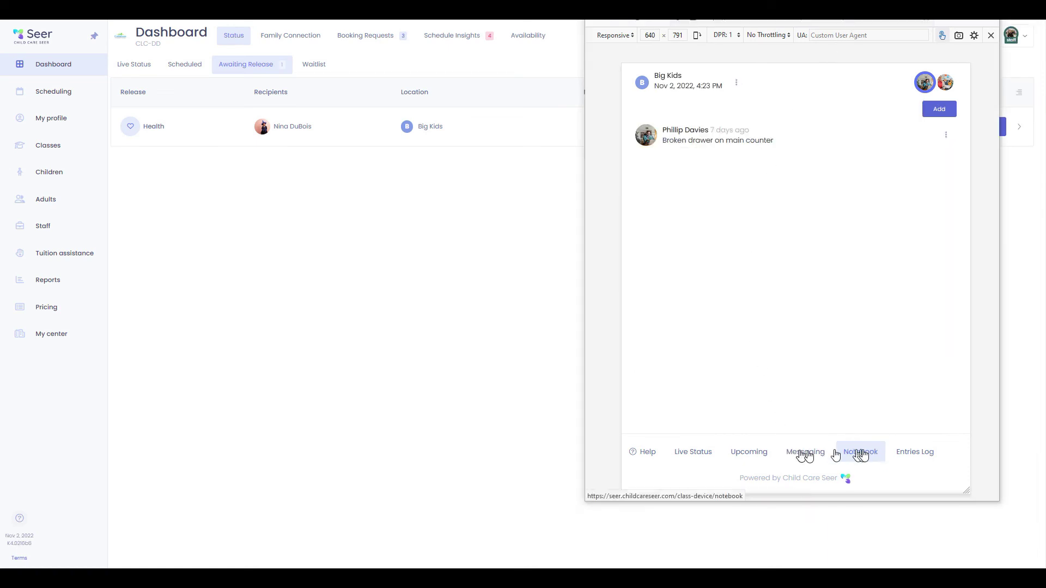
Add the Big Kids class note 'New toilet paper'
left_click(947, 112)
left_click(734, 161)
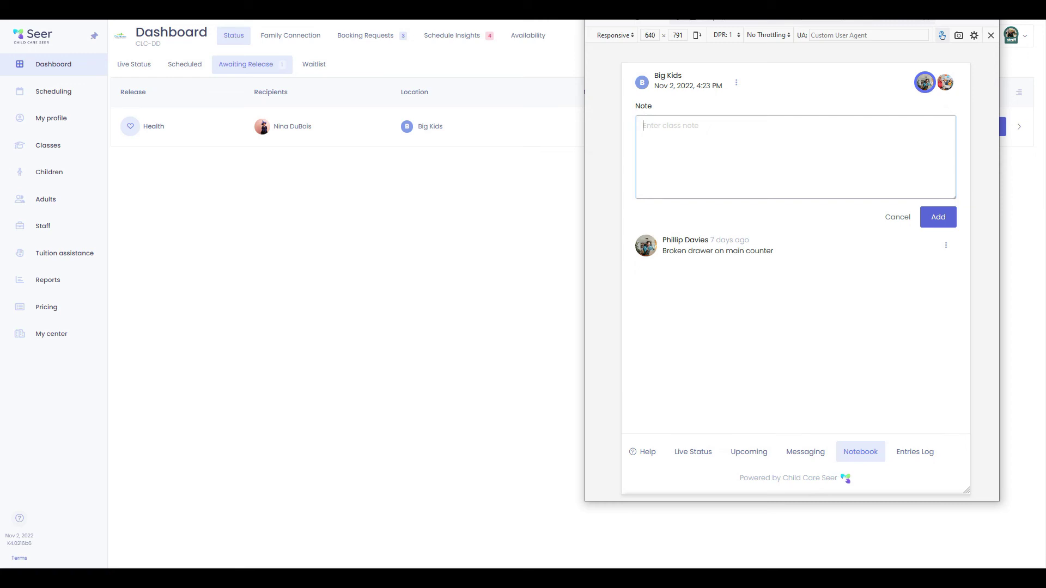
type("New toilet paper")
left_click(939, 218)
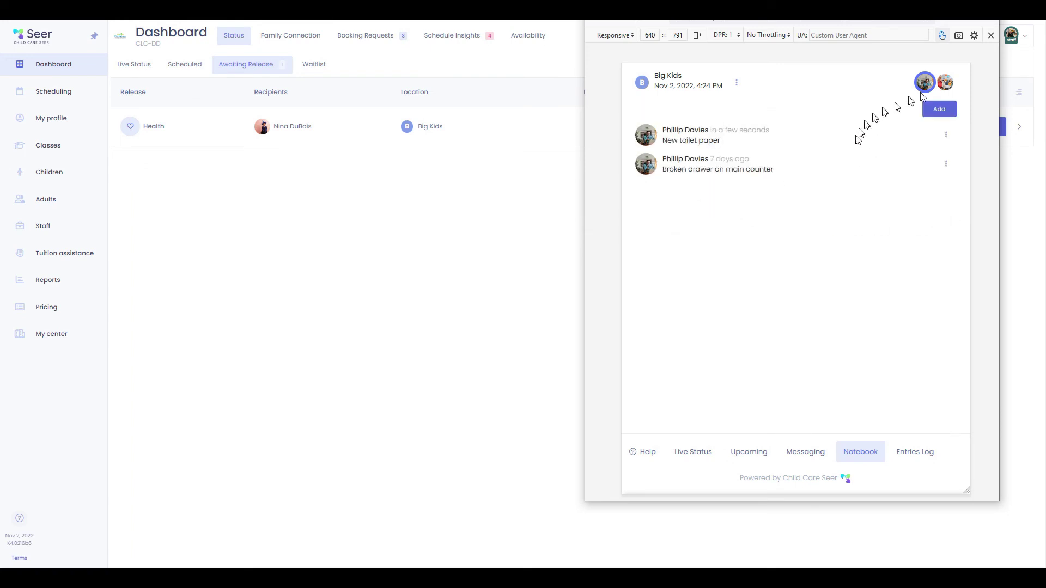
As the second teacher, add the note 'More trash bags are needed'
left_click(946, 82)
left_click(920, 88)
left_click(942, 86)
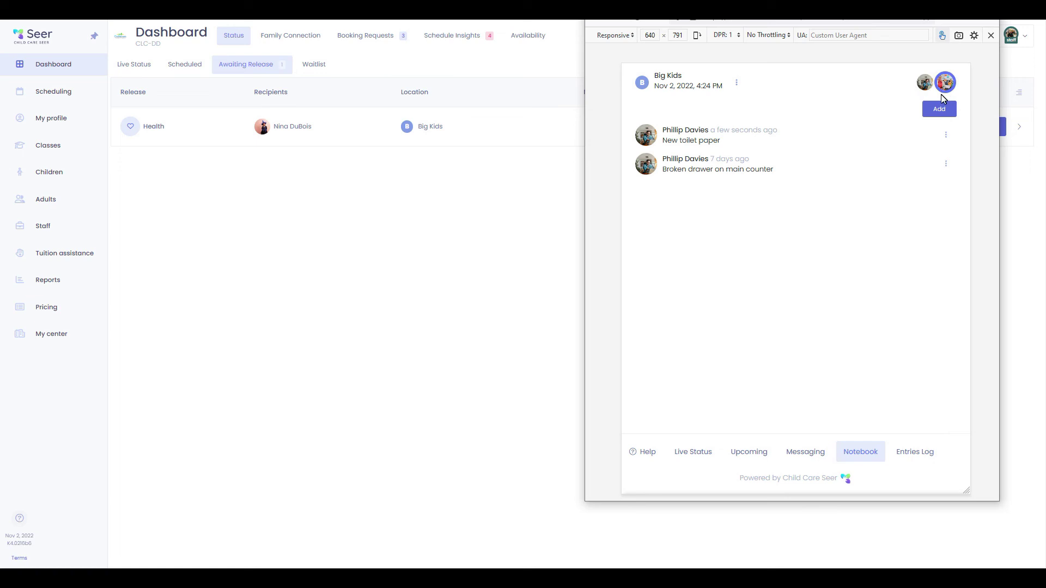
left_click(937, 107)
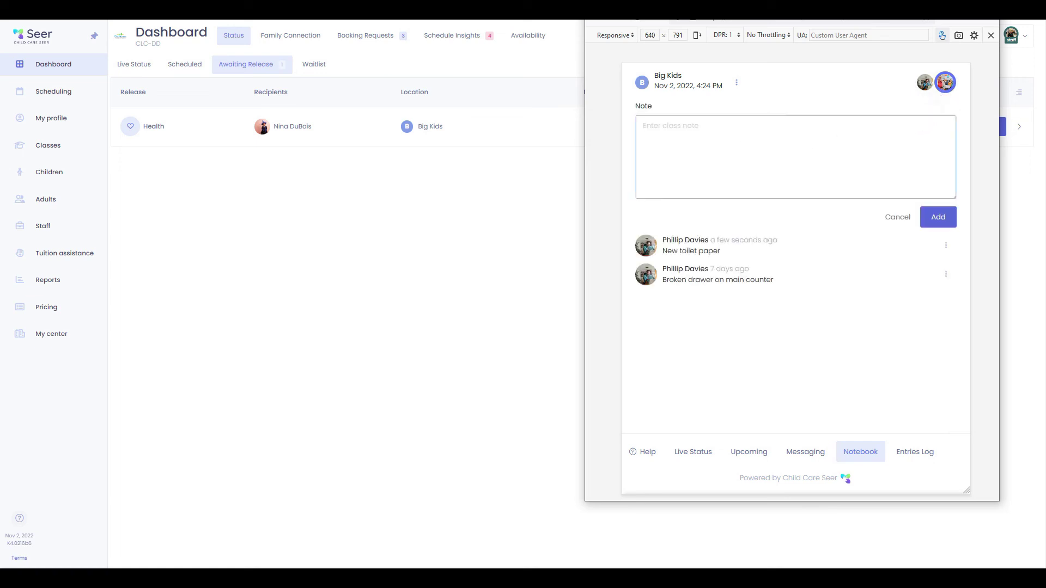
type("More trash bags are needed")
left_click(937, 218)
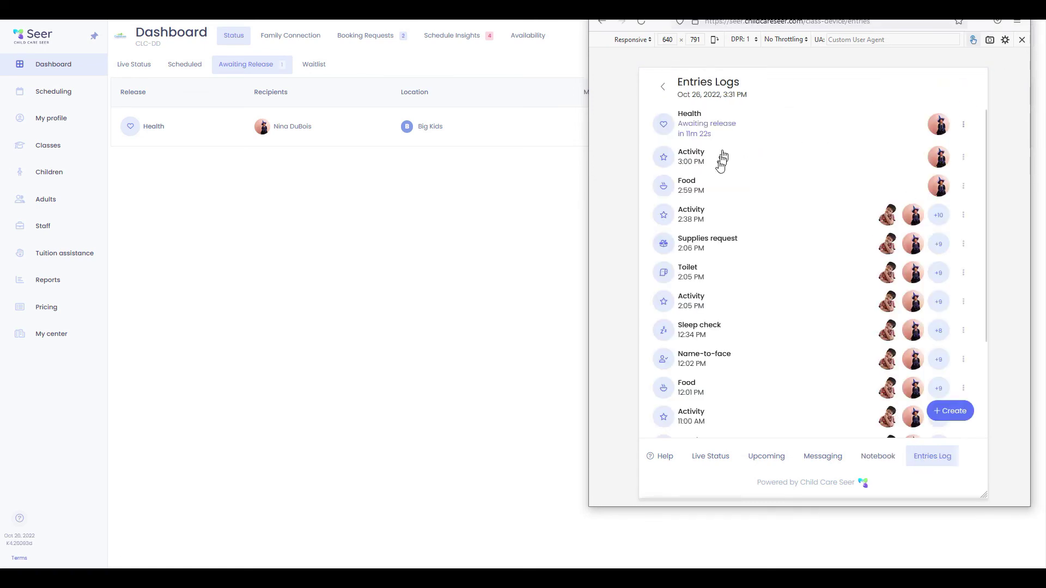
Scroll through the Entries Log, then go back to Live Status and the main dashboard
scroll(738, 218, "down", 1)
scroll(738, 251, "down", 6)
scroll(742, 318, "up", 8)
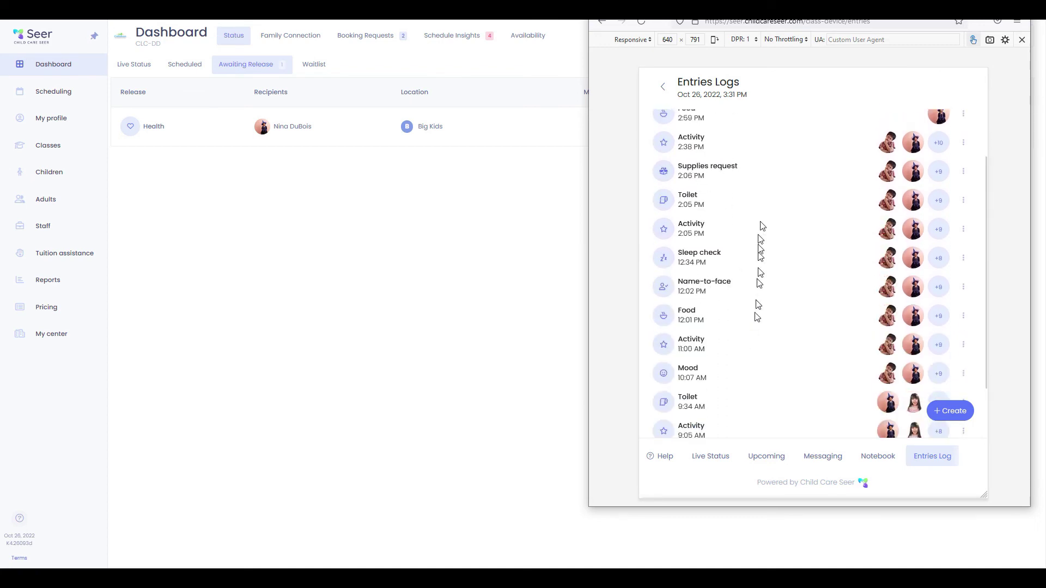
scroll(741, 379, "down", 10)
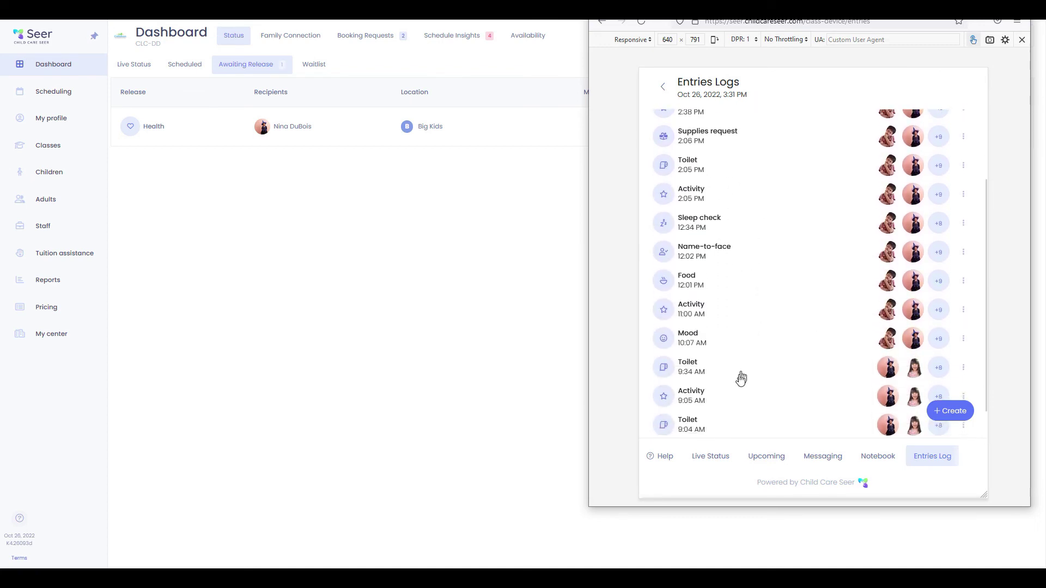
scroll(736, 399, "up", 10)
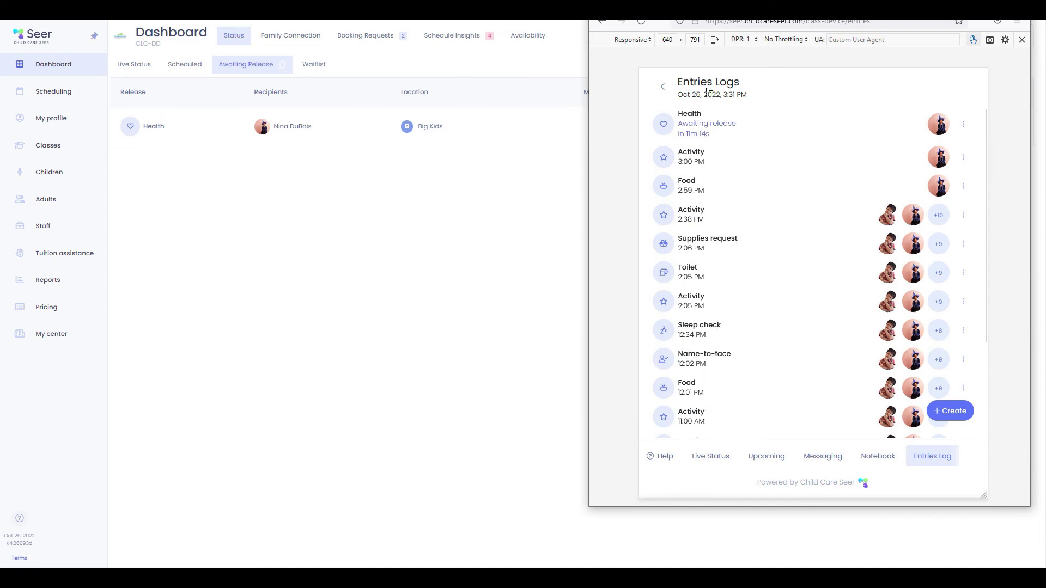
left_click(662, 91)
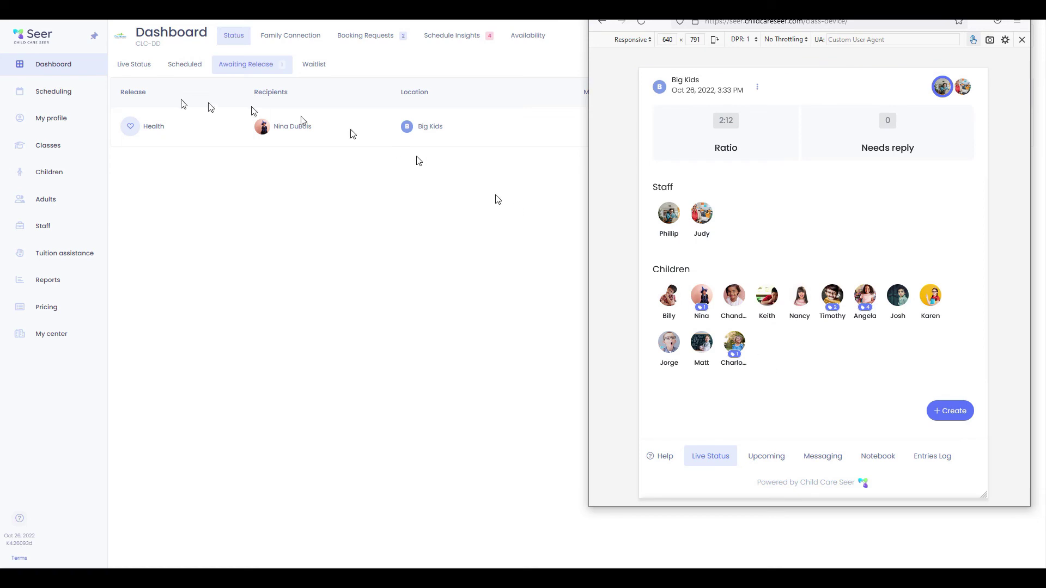
left_click(72, 68)
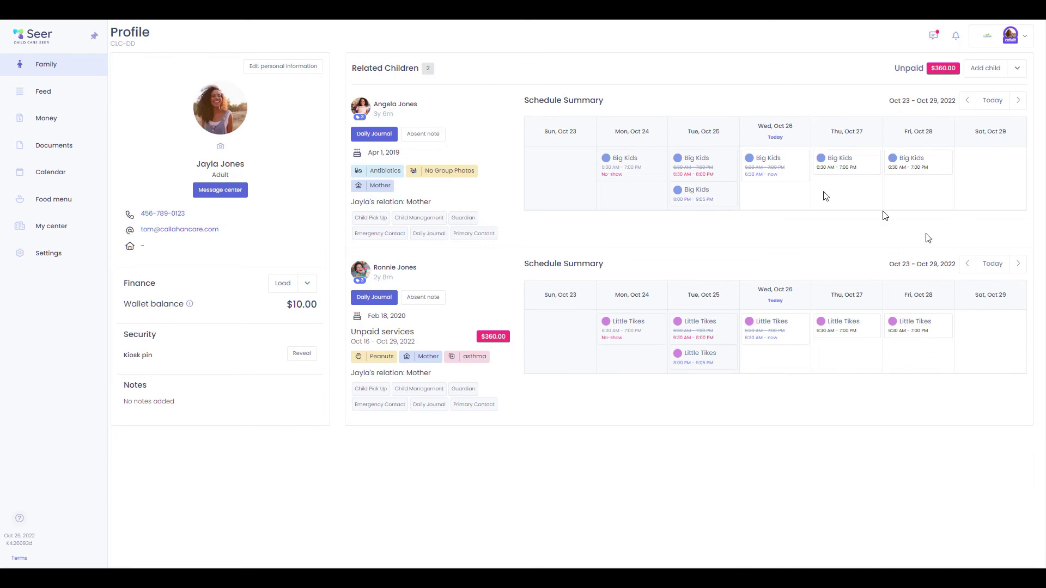
Scroll through the family's activity feed
left_click(58, 94)
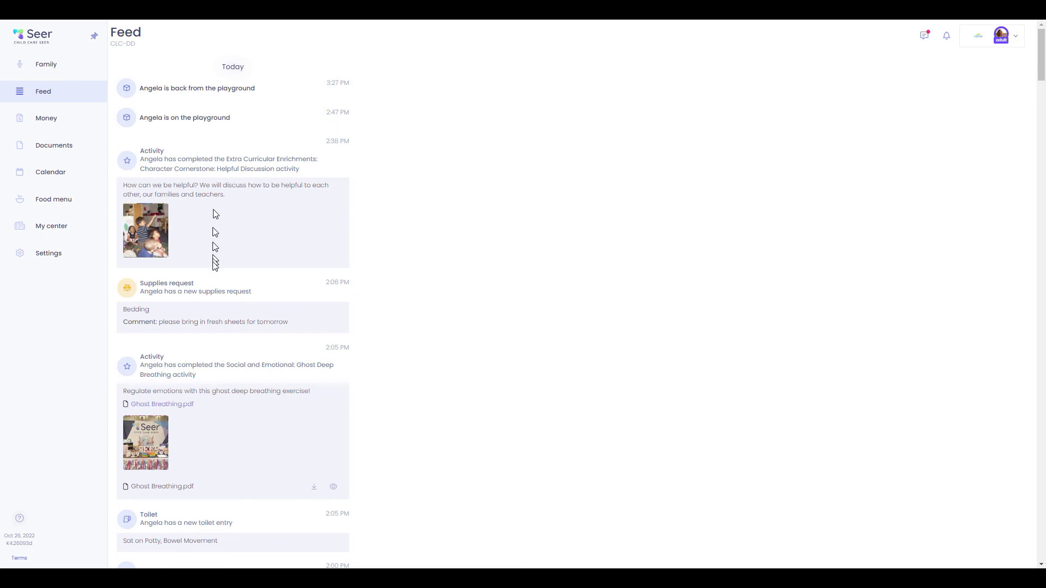
scroll(215, 240, "down", 5)
scroll(210, 474, "down", 3)
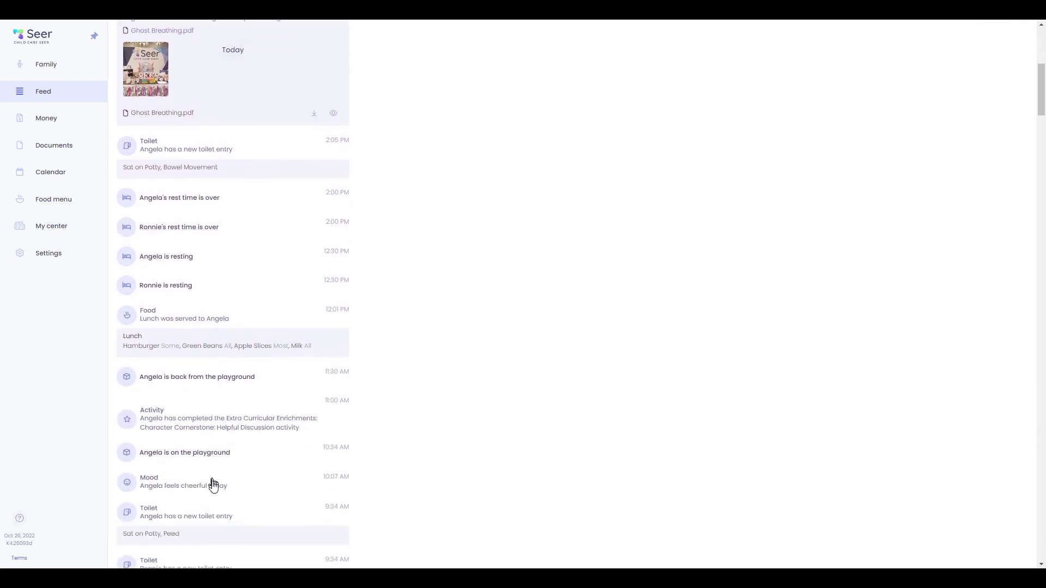
scroll(227, 385, "up", 6)
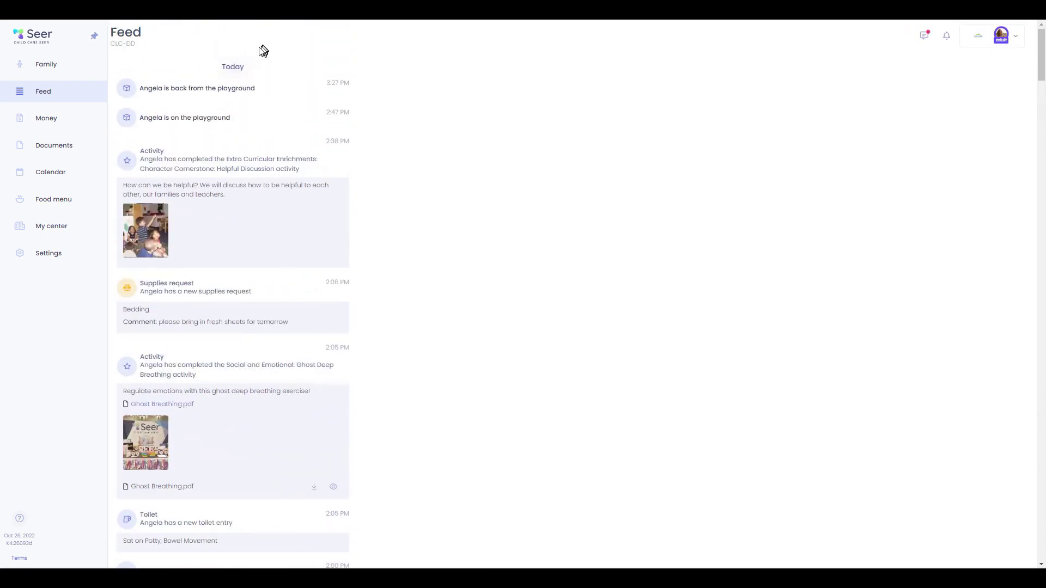
Step through All Payments, Wallet, Automatic Payments and Payment Methods under Money
left_click(49, 118)
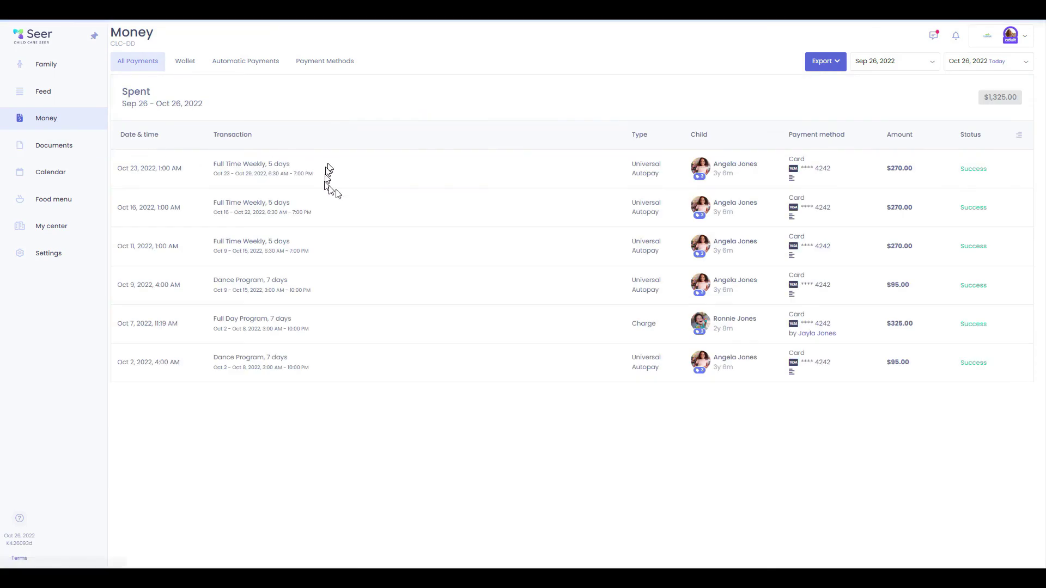
left_click(182, 62)
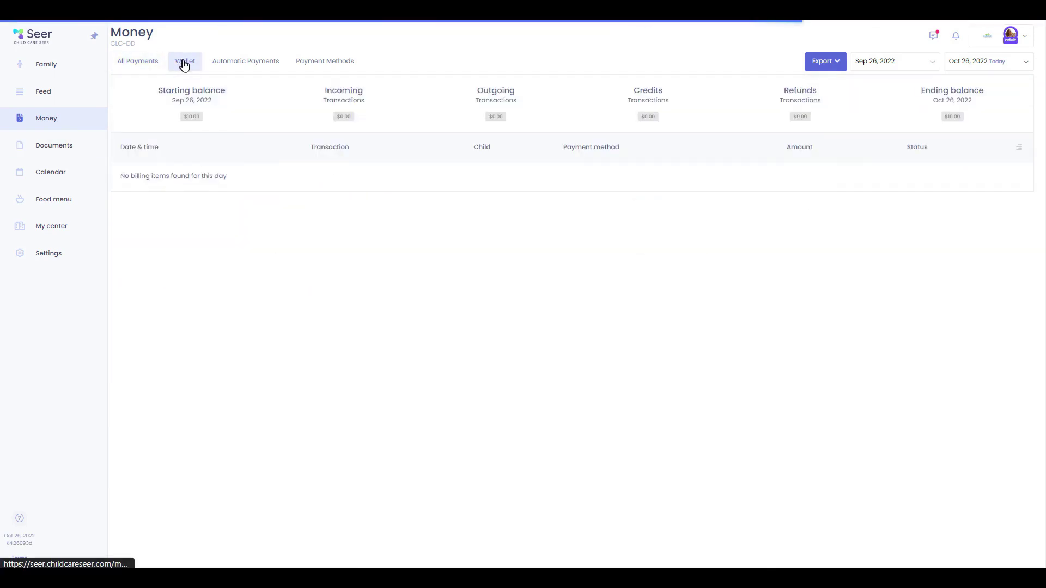
left_click(224, 63)
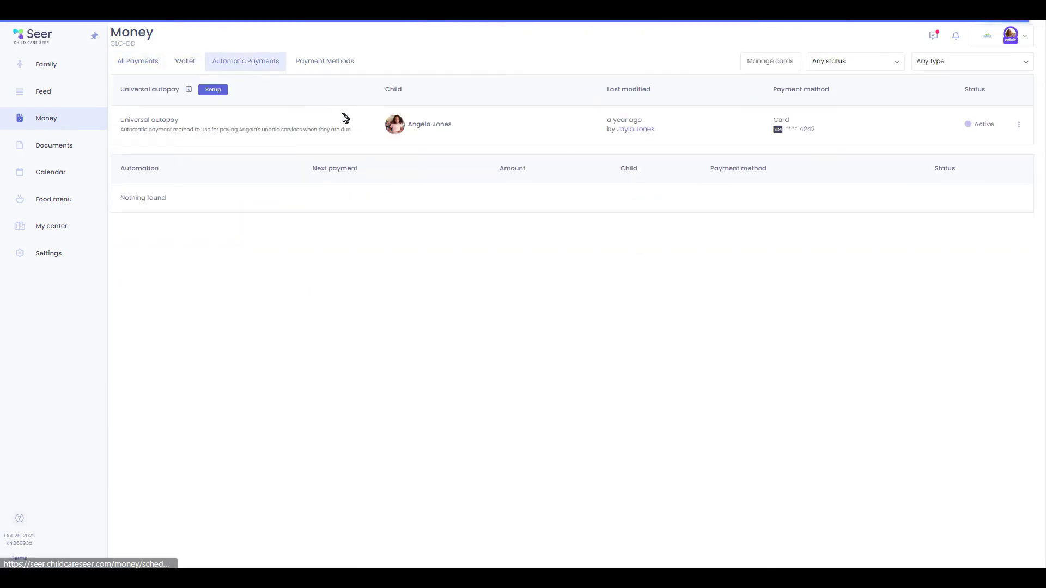
left_click(325, 63)
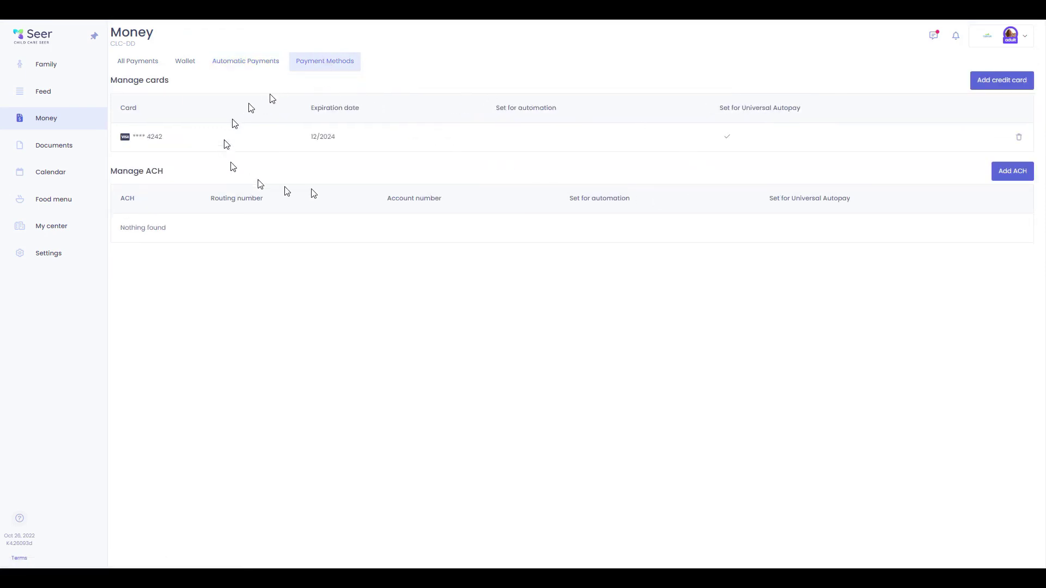
Attach Child-daily-journal-Sep-22-2021.pdf as a new family document
left_click(57, 146)
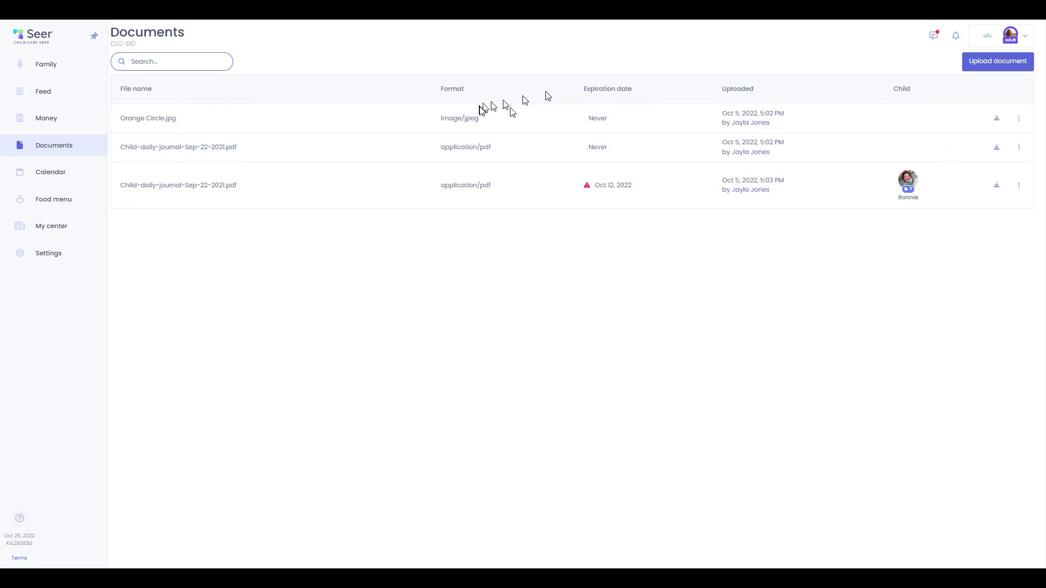
left_click(1003, 64)
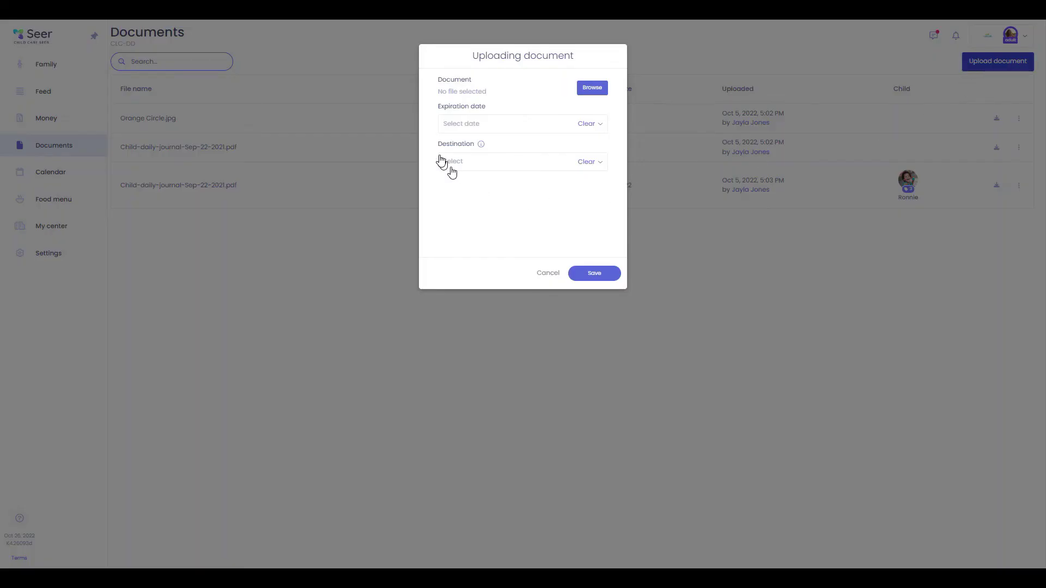
left_click(599, 90)
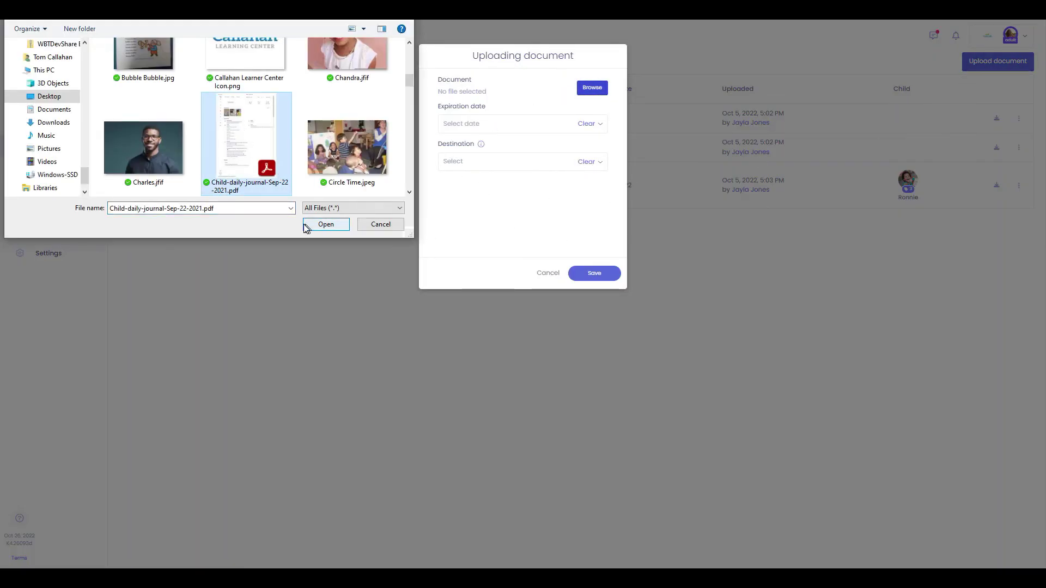
left_click(326, 224)
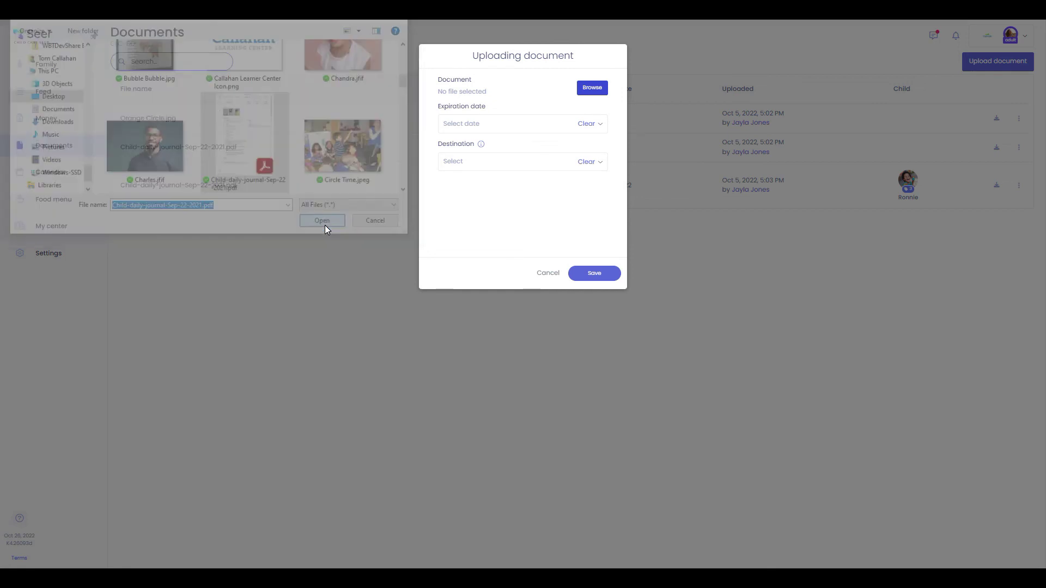
Leave the expiration date blank, assign the document to the first child and save
left_click(483, 142)
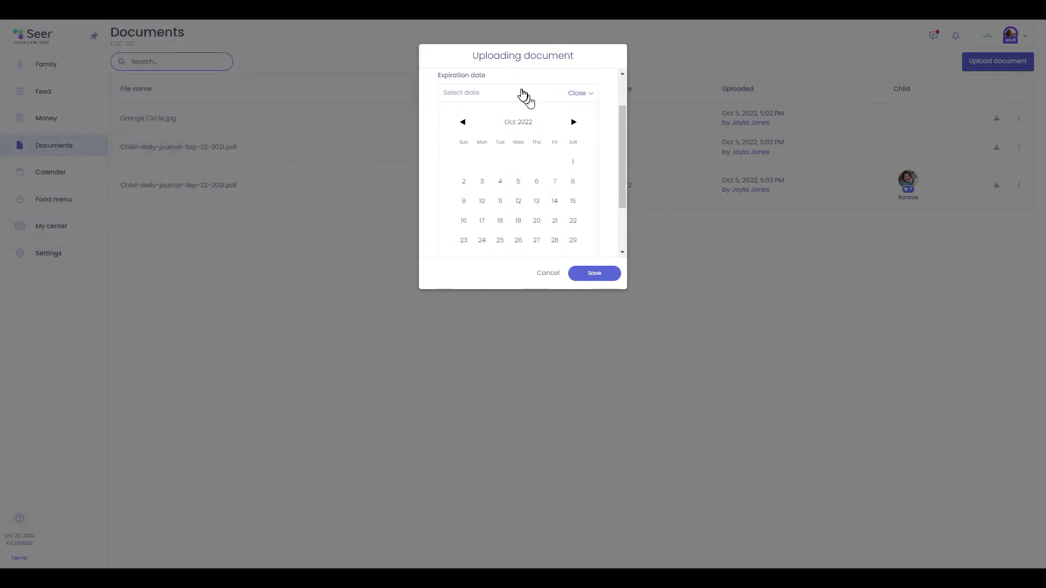
left_click(525, 95)
left_click(504, 184)
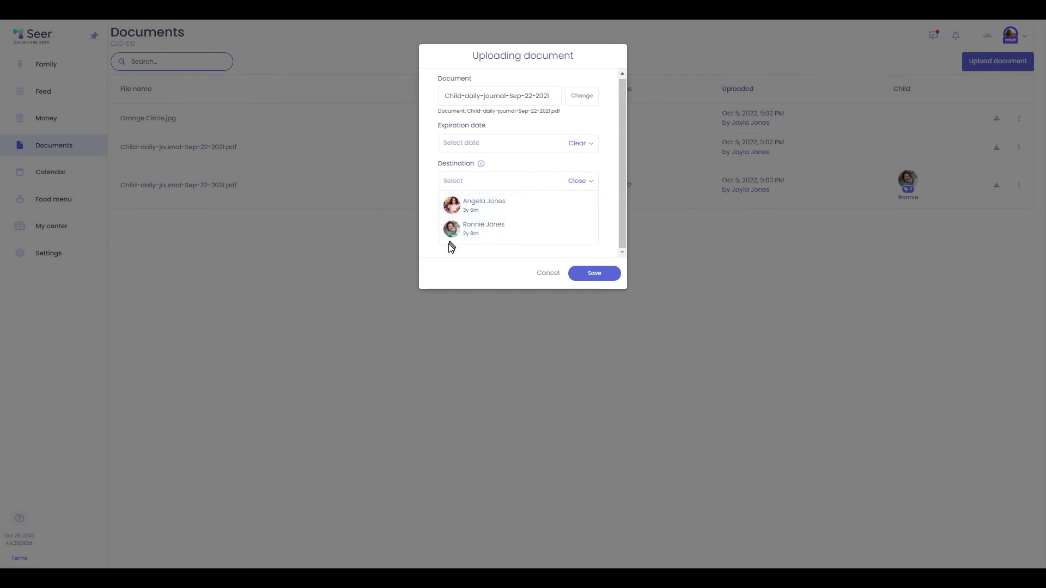
left_click(470, 204)
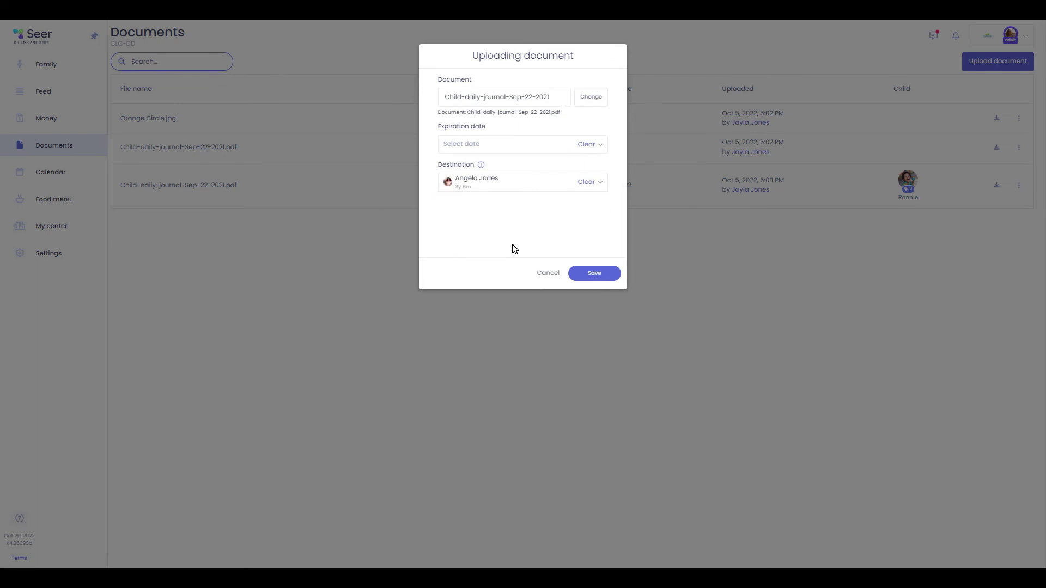
left_click(601, 278)
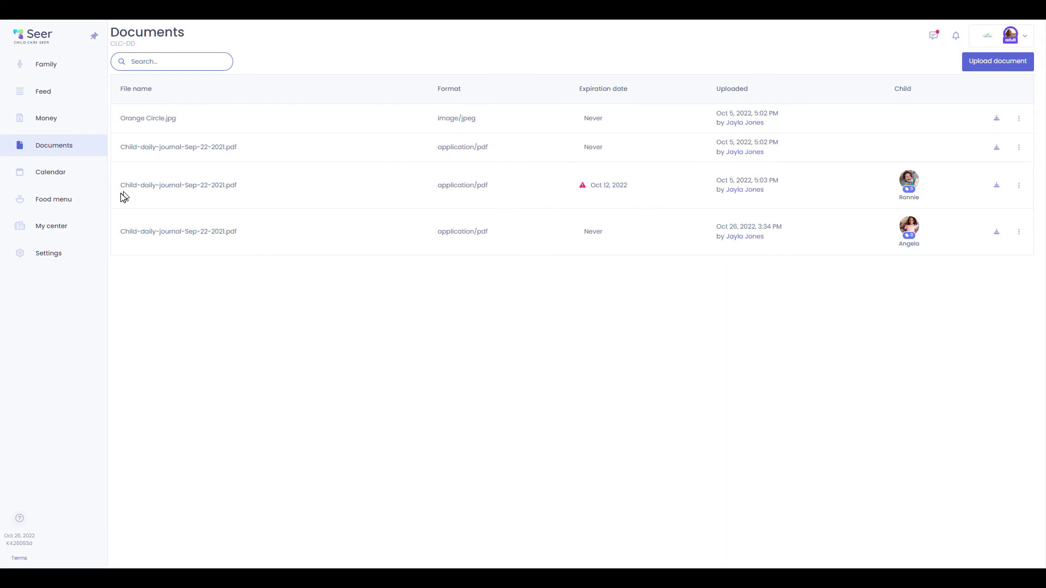
left_click(75, 180)
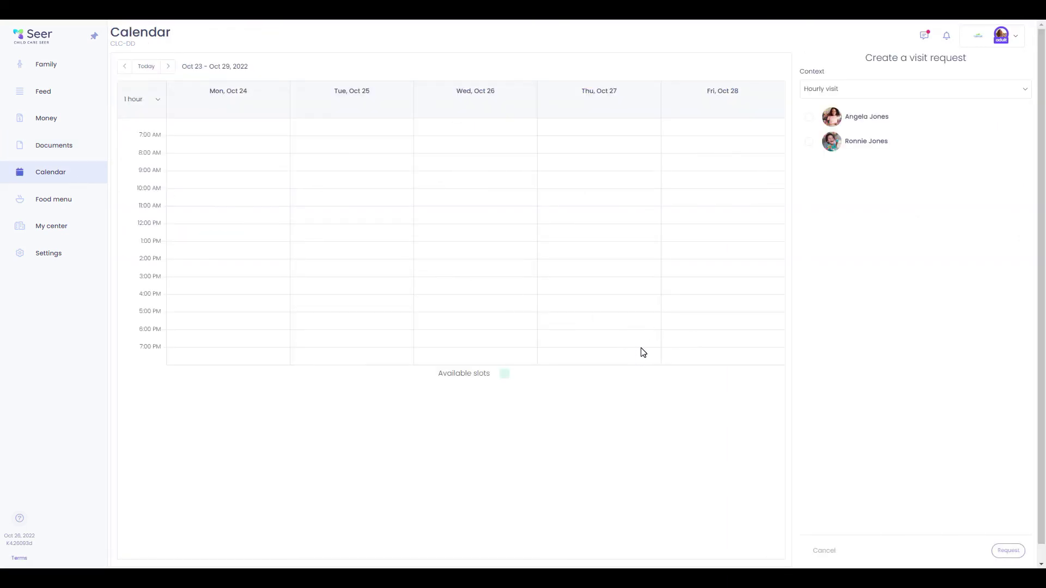
Start an Hourly visit request for the first child on Oct 27, 2022
left_click(859, 98)
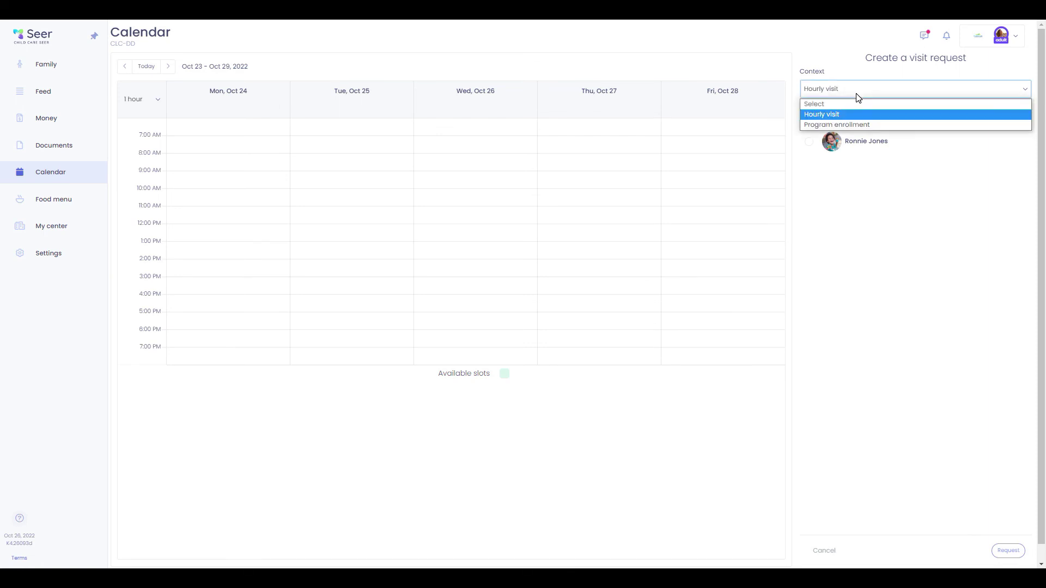
left_click(857, 95)
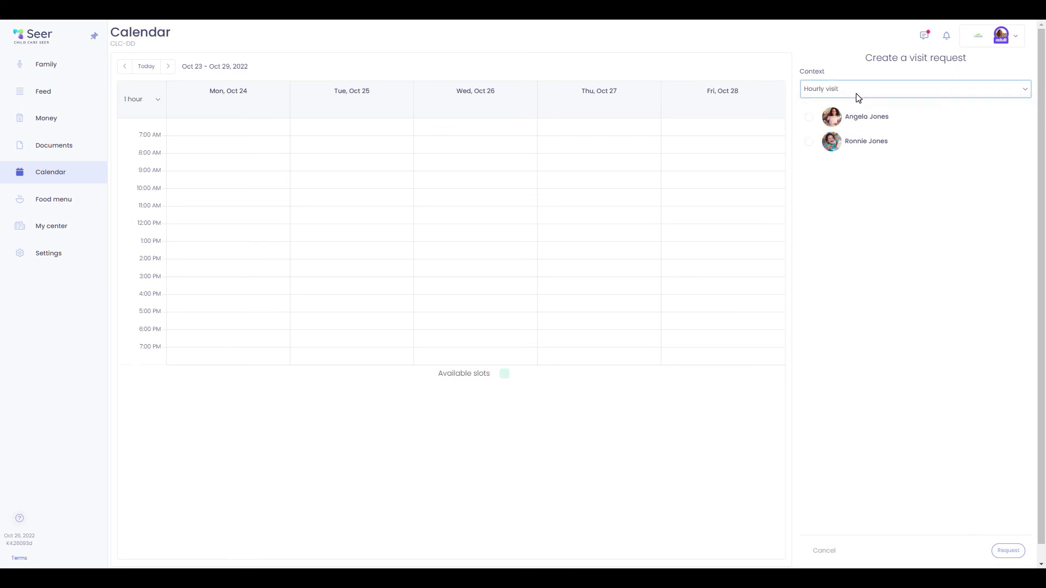
left_click(812, 119)
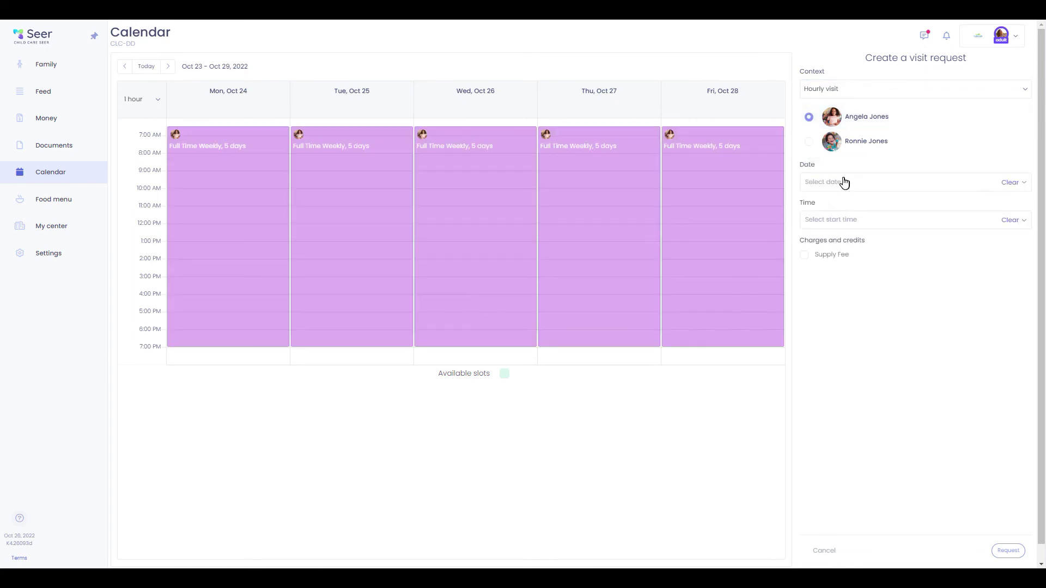
left_click(846, 184)
left_click(935, 331)
Set the visit time to 8:00–11:00 AM and submit the request
left_click(820, 224)
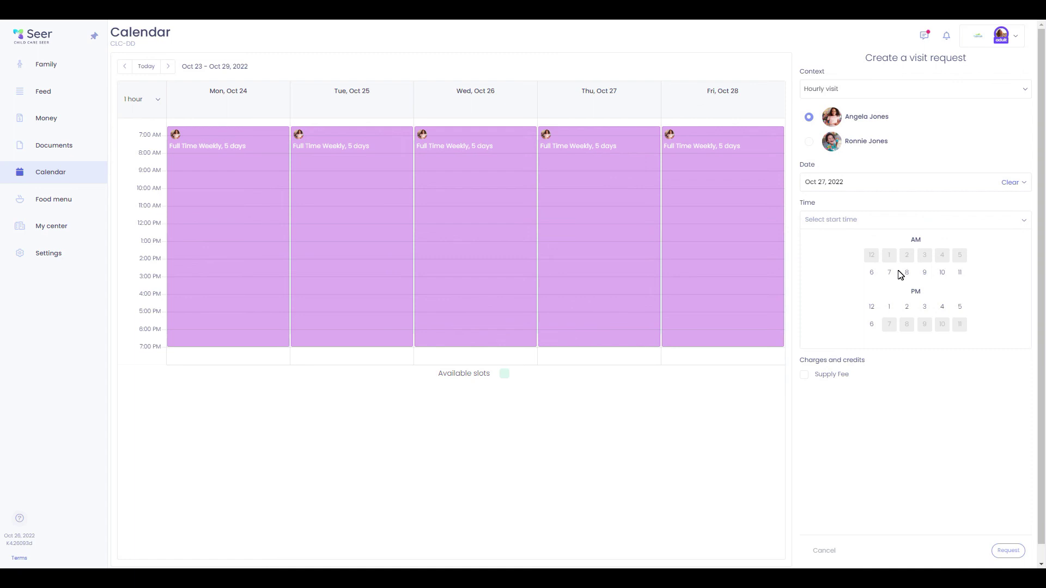
left_click(907, 275)
left_click(876, 264)
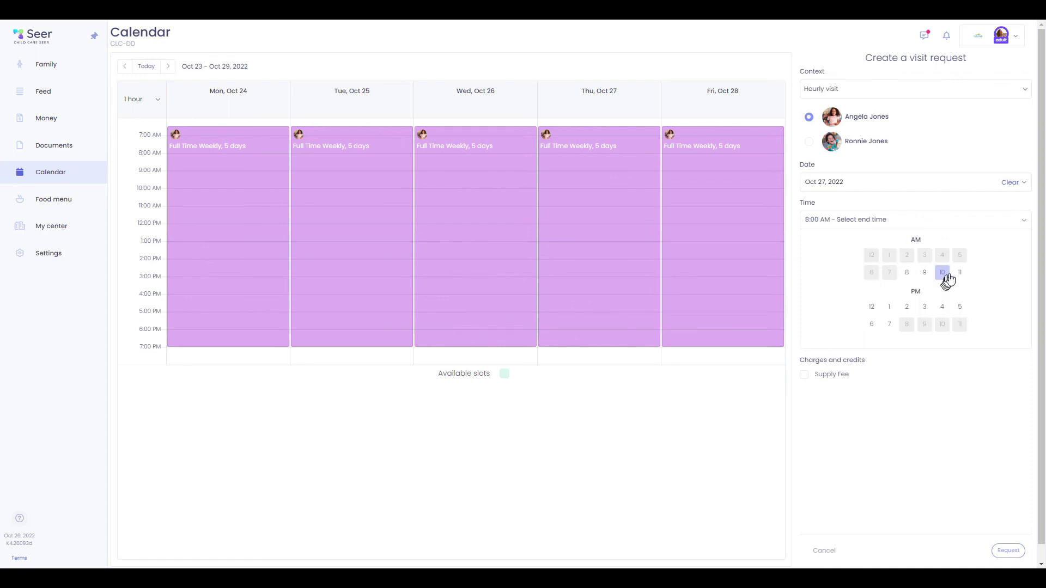
left_click(958, 274)
left_click(876, 261)
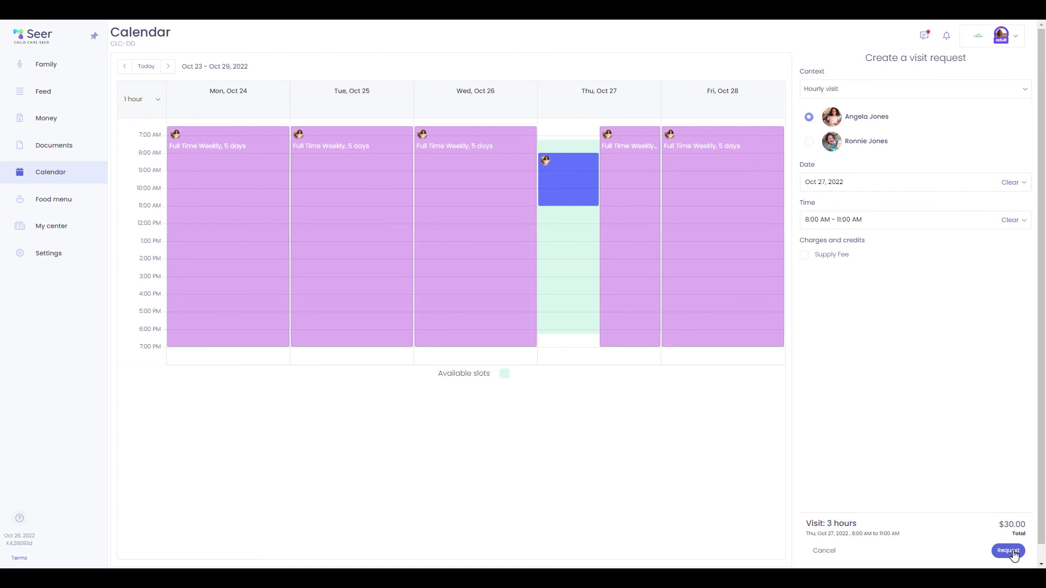
left_click(1009, 551)
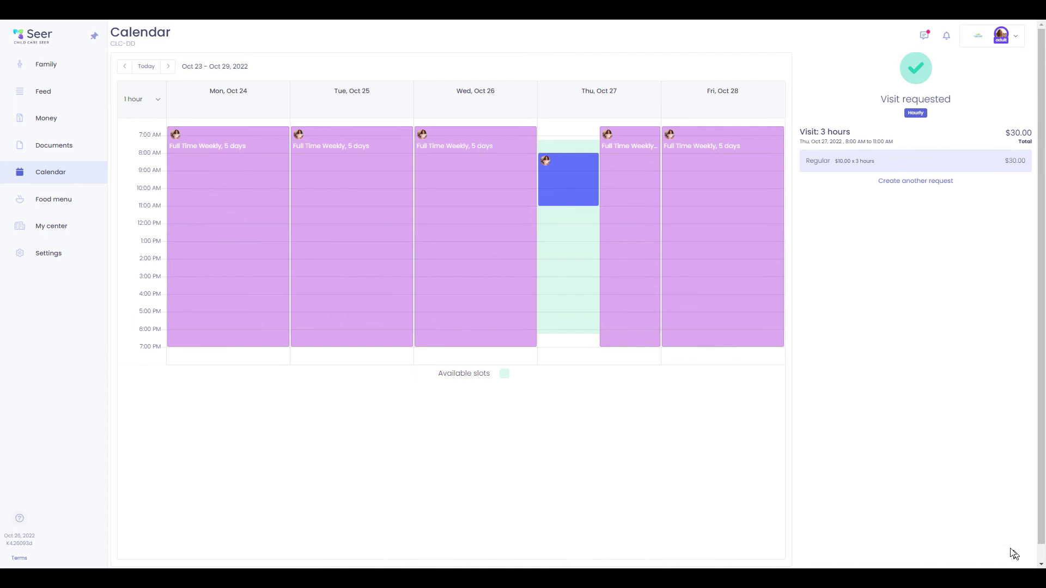
left_click(54, 199)
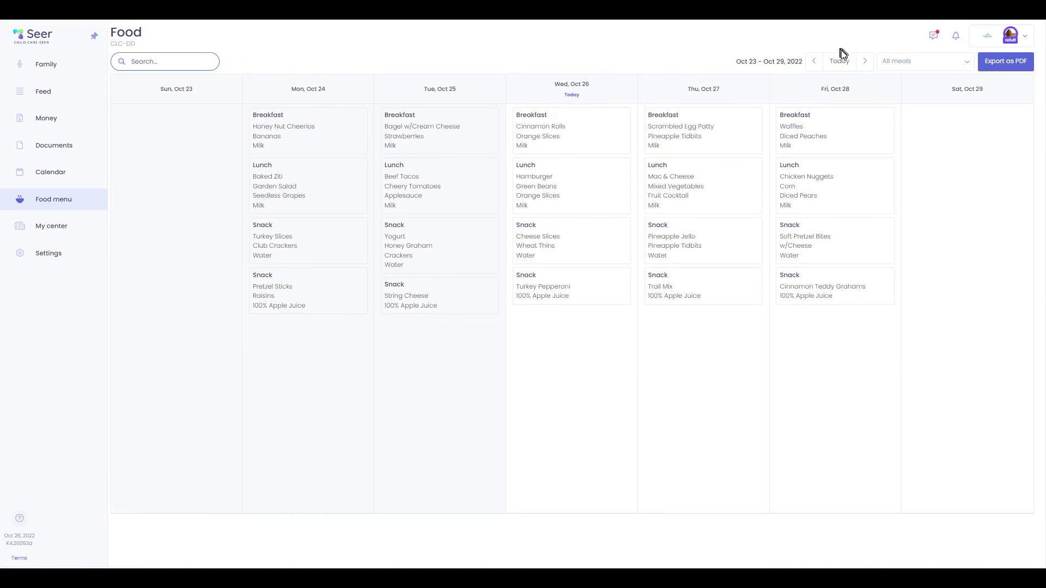
Check next week's food menu and the My center page, then view notification settings
left_click(865, 62)
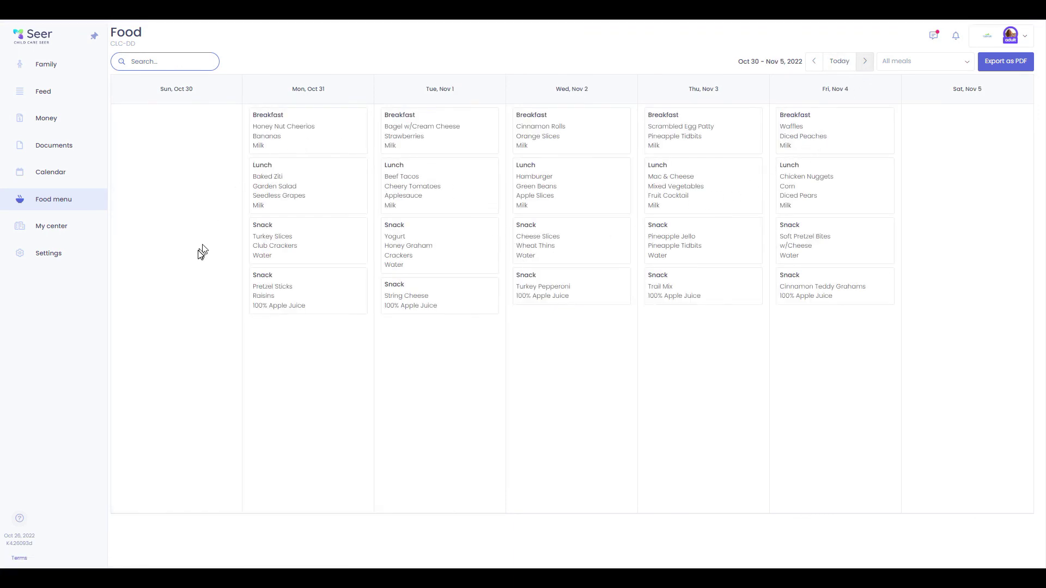
left_click(60, 231)
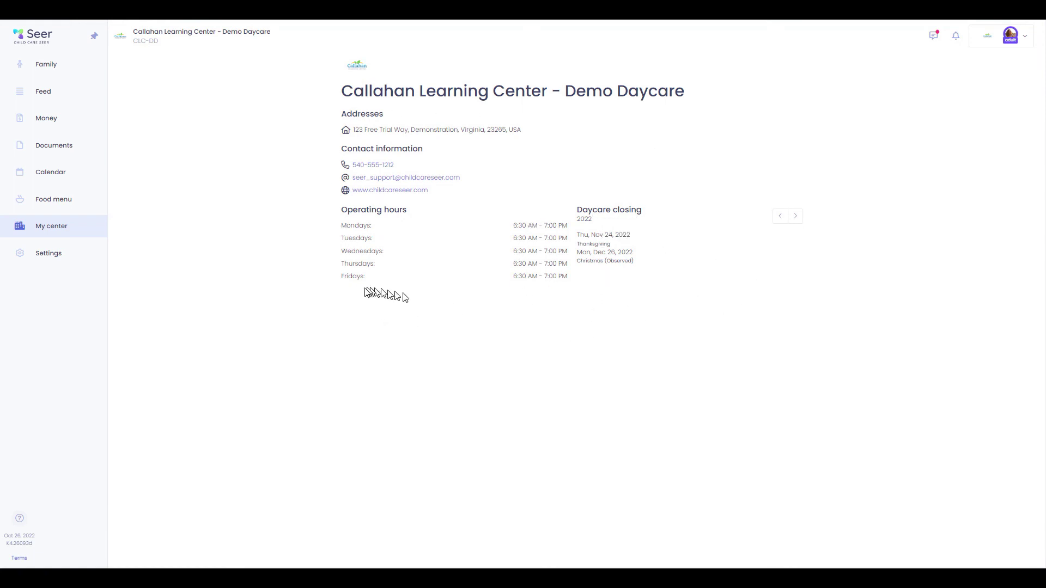
left_click(51, 260)
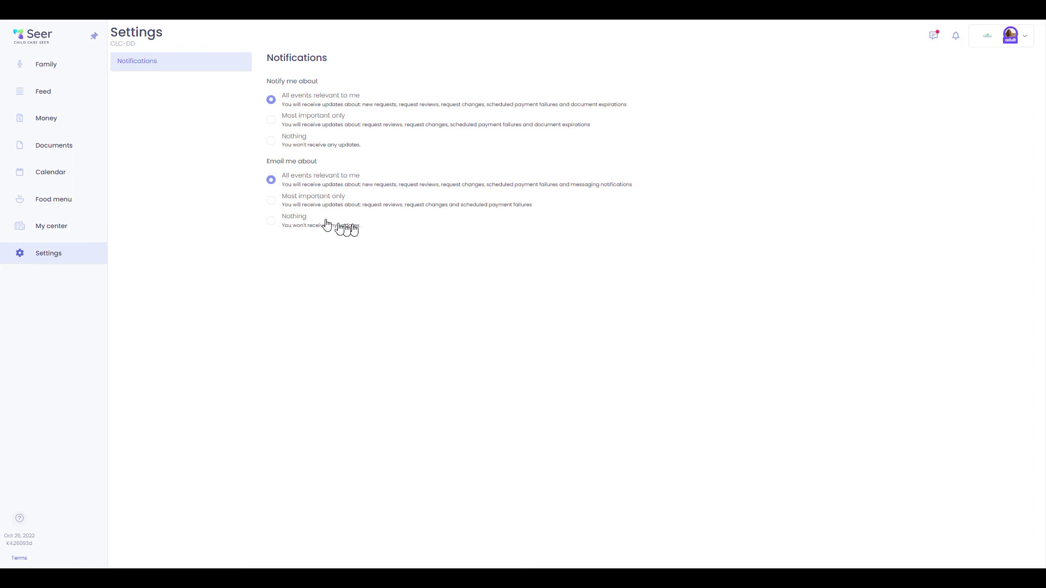
Return from notification settings to the Family profile
left_click(51, 68)
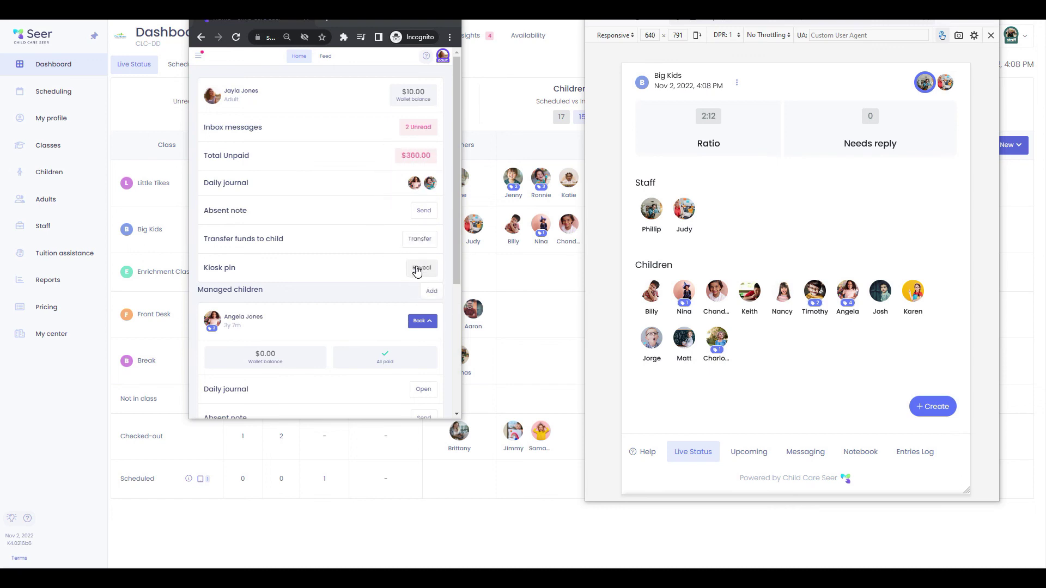
Scroll through the first child's daily journal entries and photos, then go back to the profile
scroll(327, 272, "down", 4)
scroll(321, 305, "up", 4)
scroll(409, 191, "down", 1)
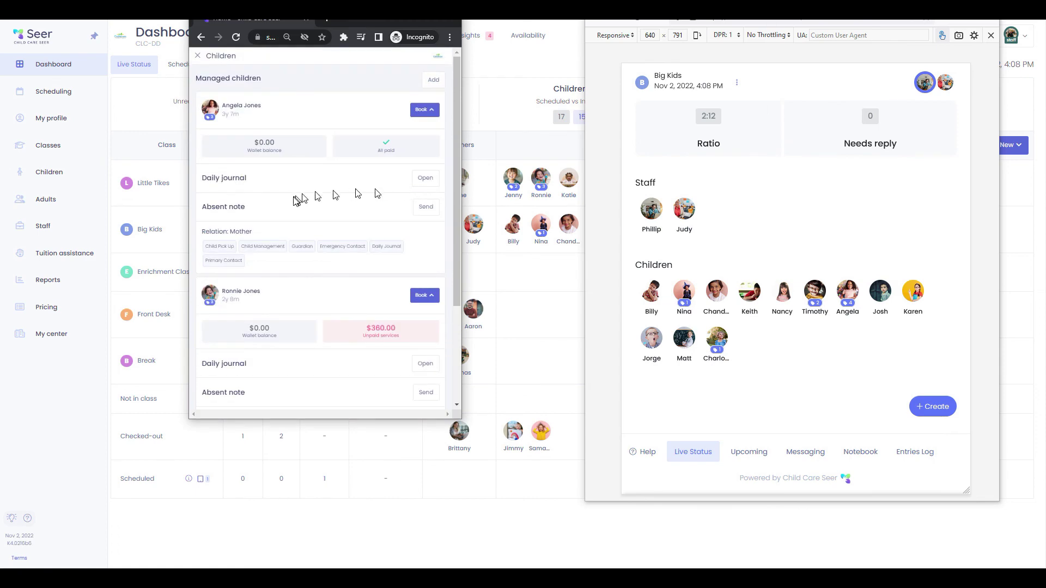
left_click(424, 180)
scroll(314, 358, "down", 10)
scroll(315, 358, "down", 5)
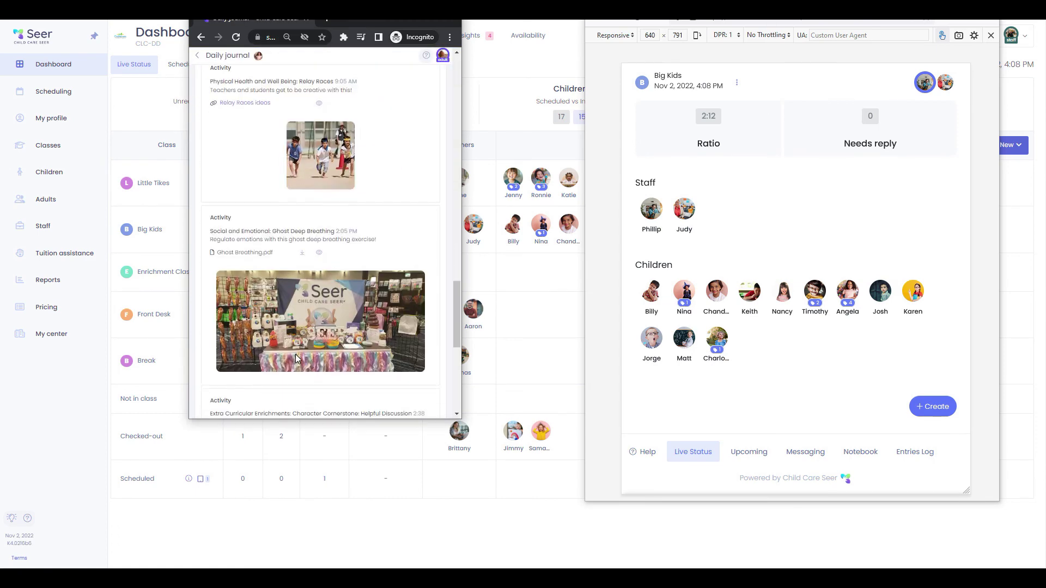
scroll(300, 358, "up", 15)
scroll(294, 355, "up", 5)
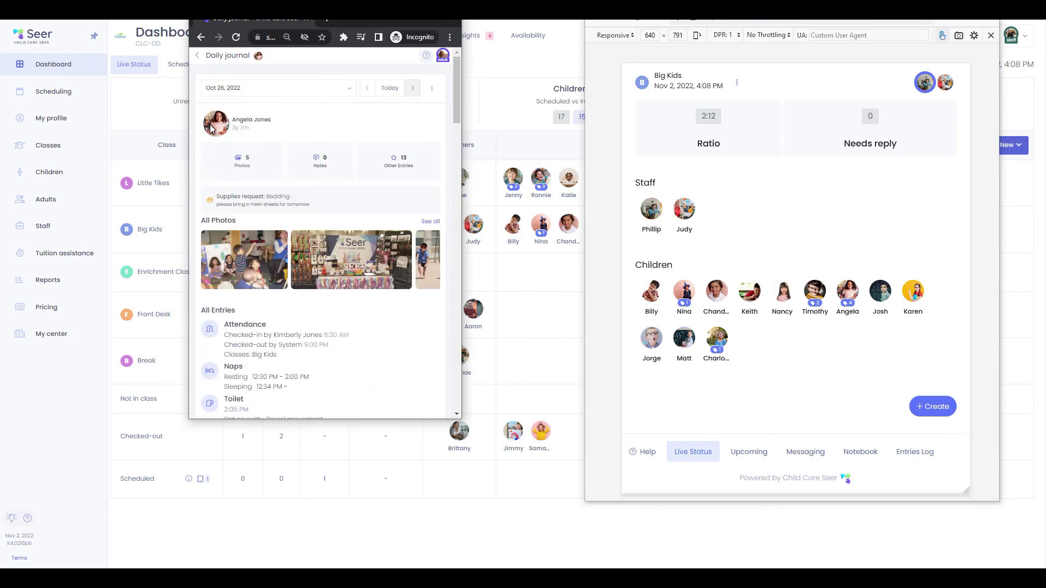
left_click(197, 56)
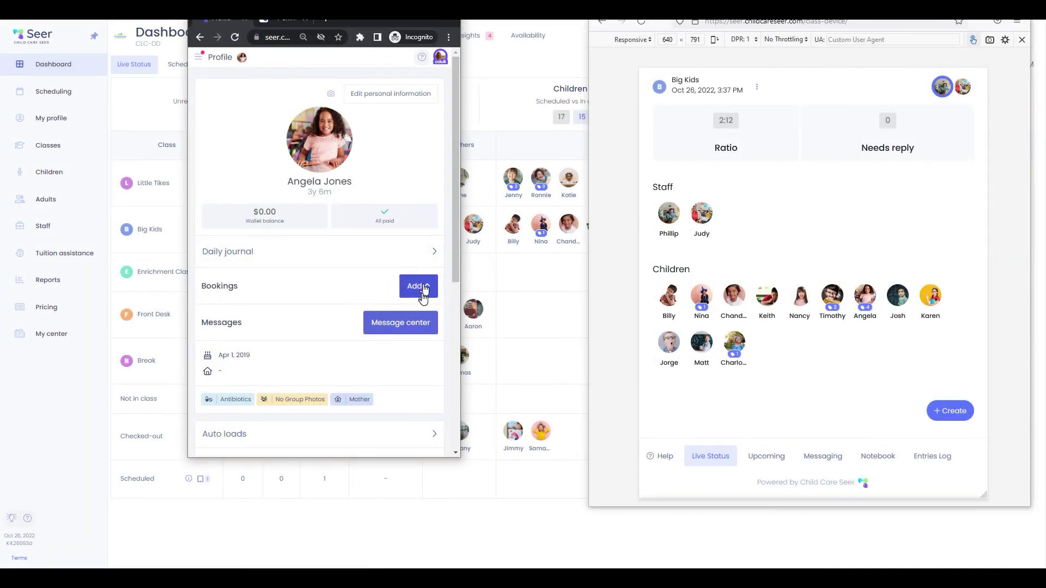
left_click(419, 286)
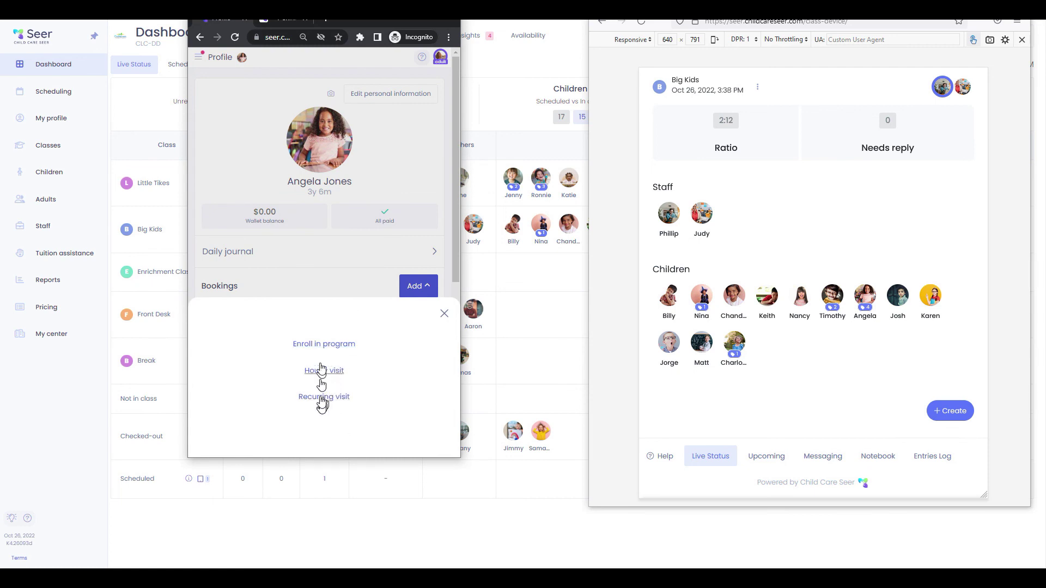
left_click(305, 260)
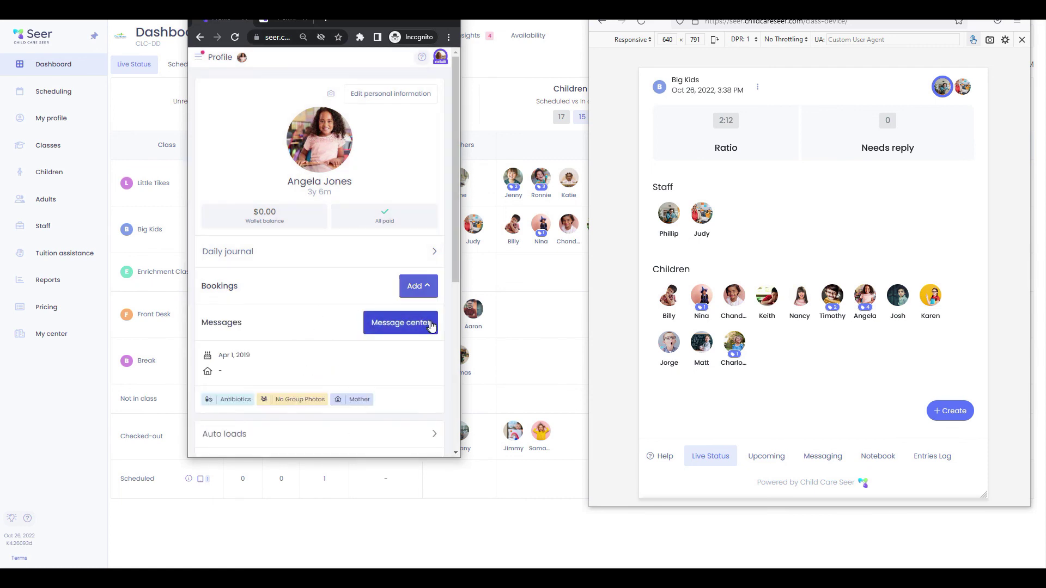
left_click(426, 323)
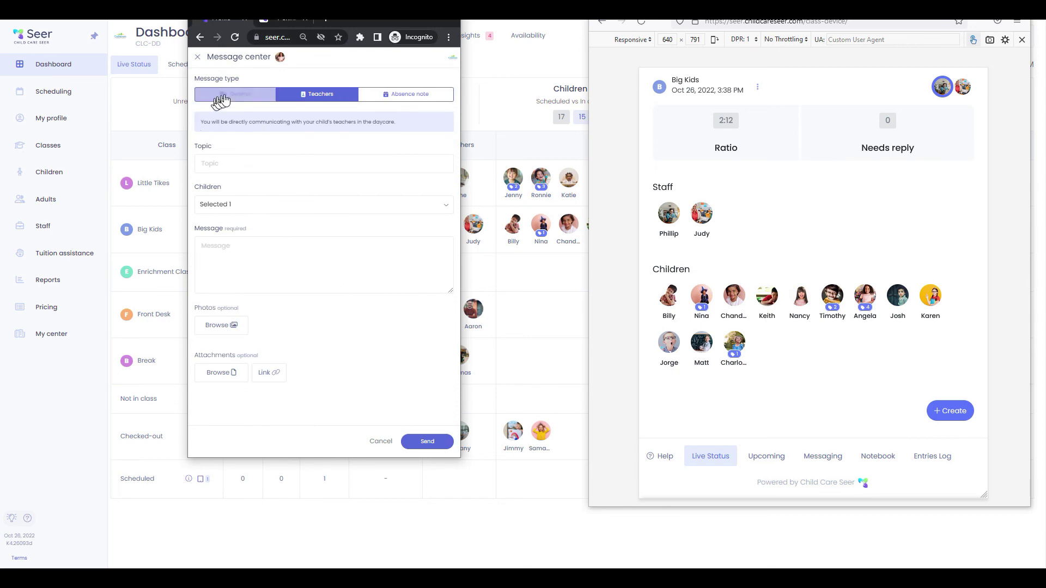
left_click(406, 98)
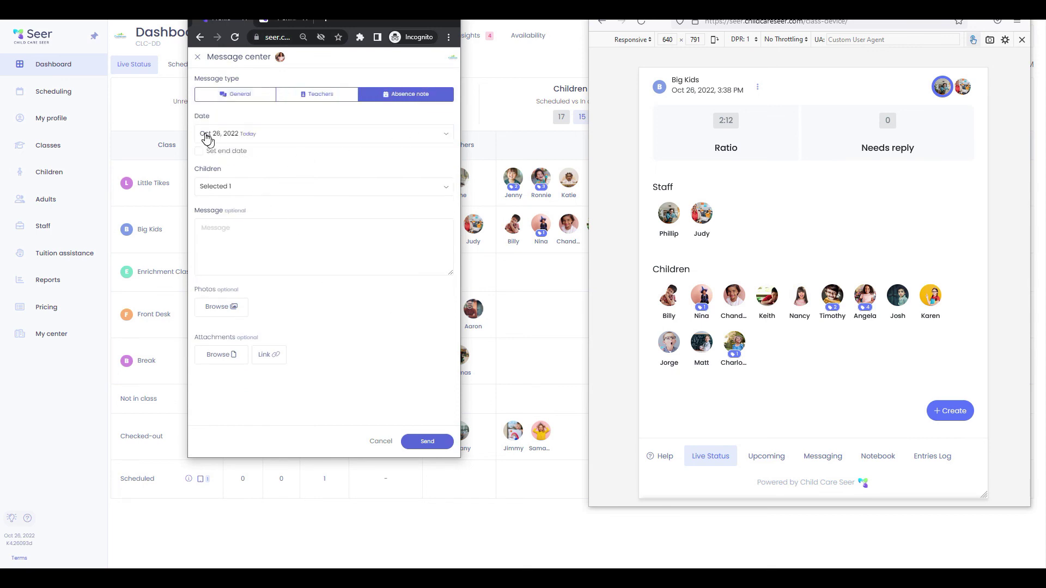
left_click(246, 188)
left_click(204, 235)
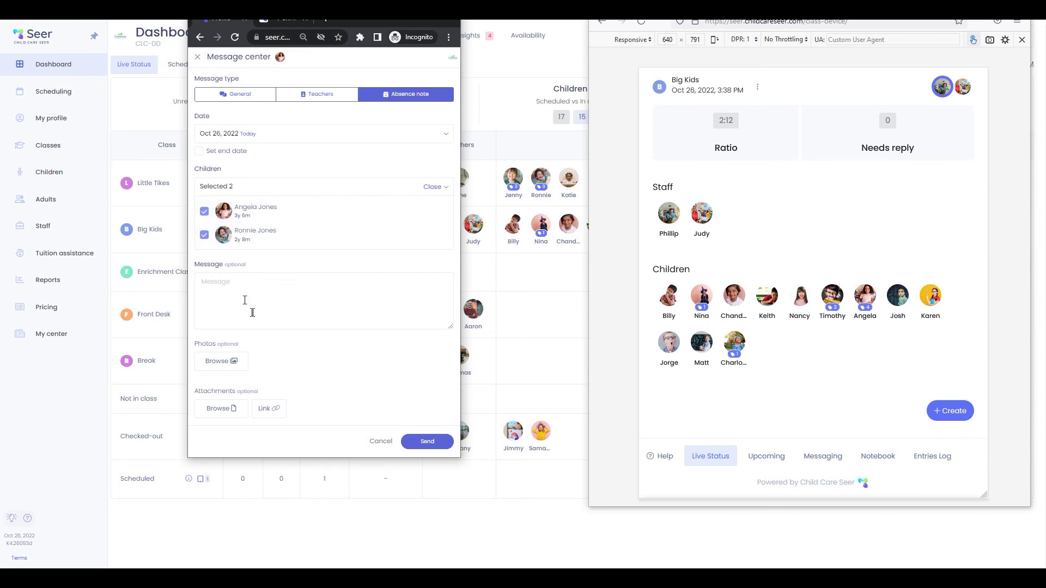
left_click(236, 278)
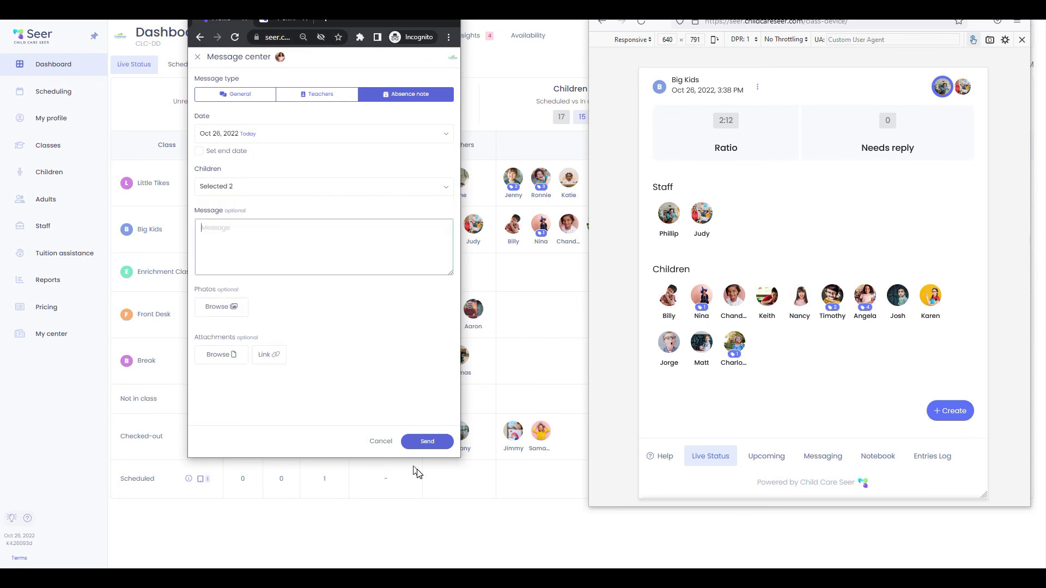
left_click(198, 58)
scroll(316, 270, "down", 5)
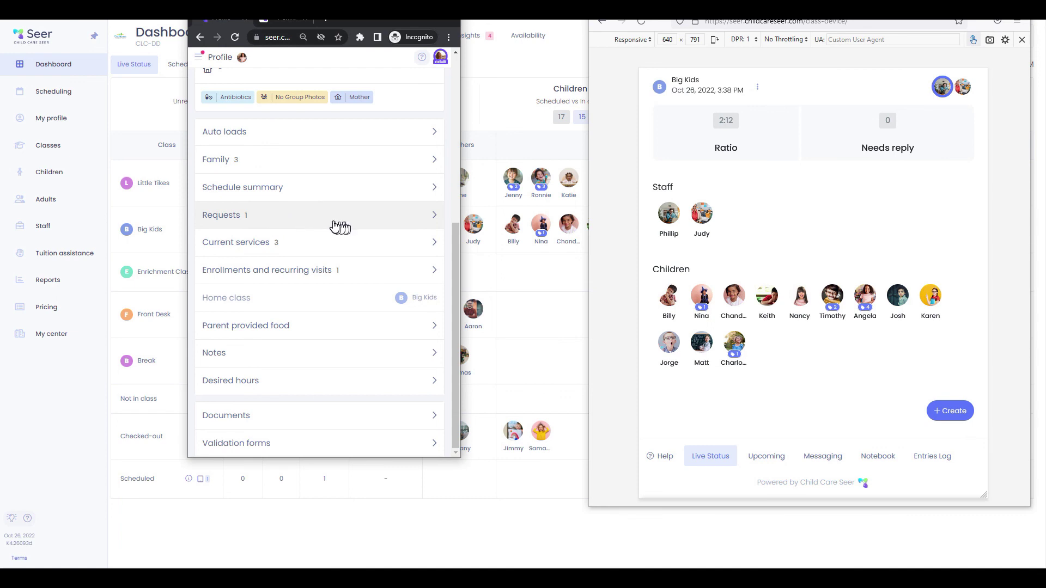
Check the child's pending requests and weekly schedule summary
left_click(338, 226)
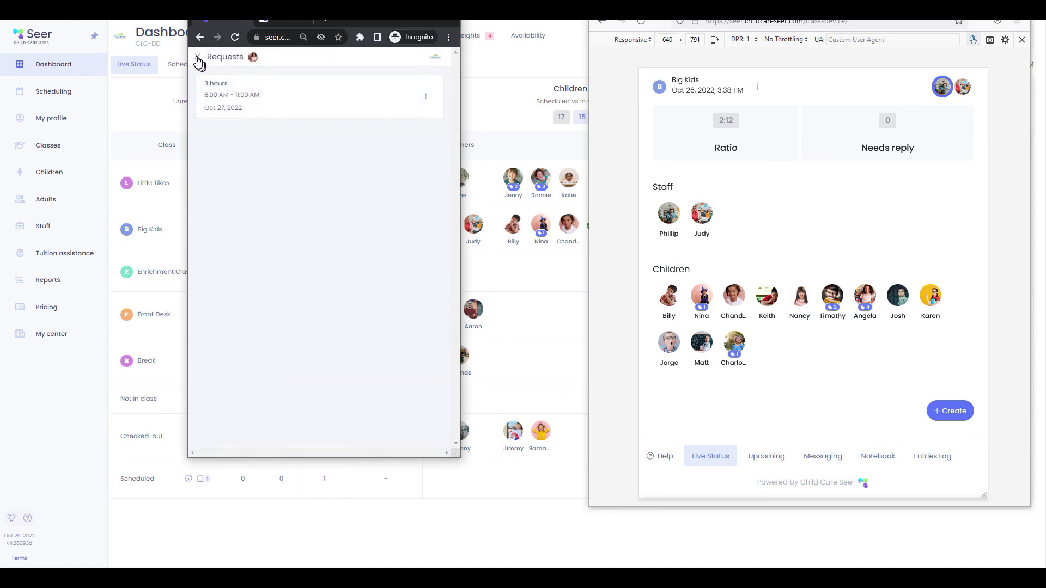
left_click(197, 58)
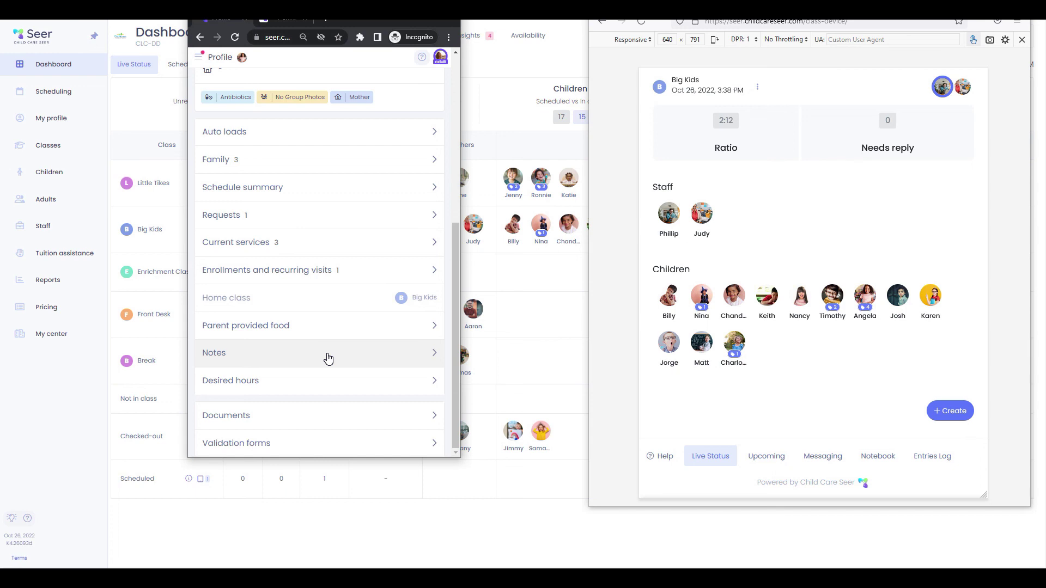
left_click(276, 186)
scroll(327, 310, "down", 5)
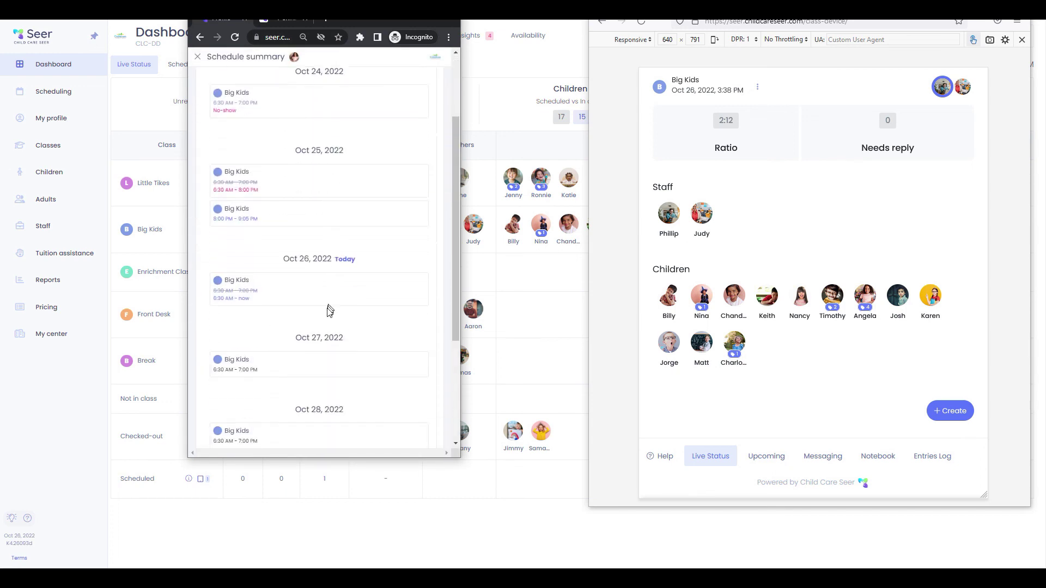
scroll(327, 246, "up", 5)
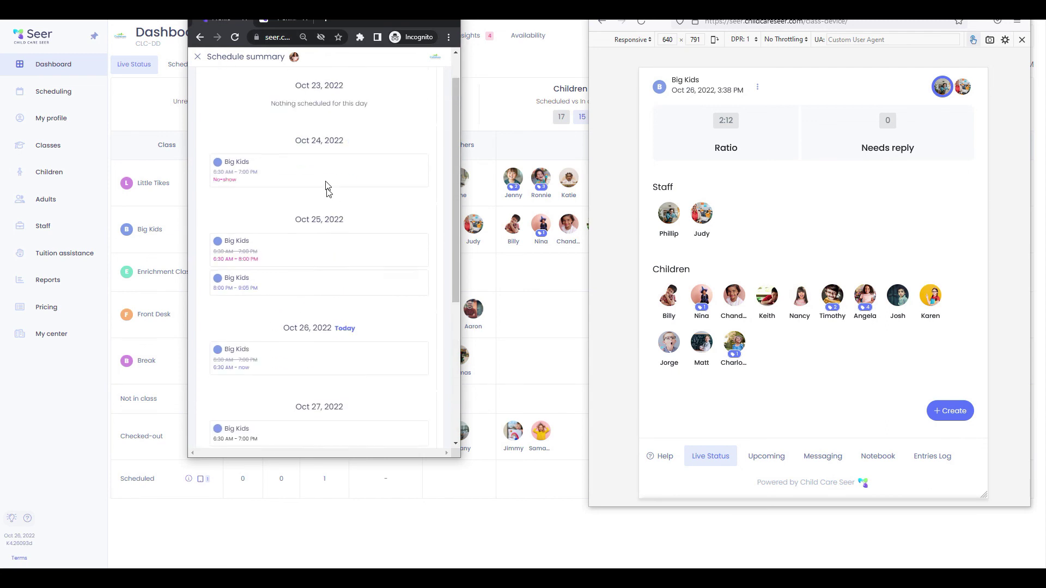
left_click(198, 57)
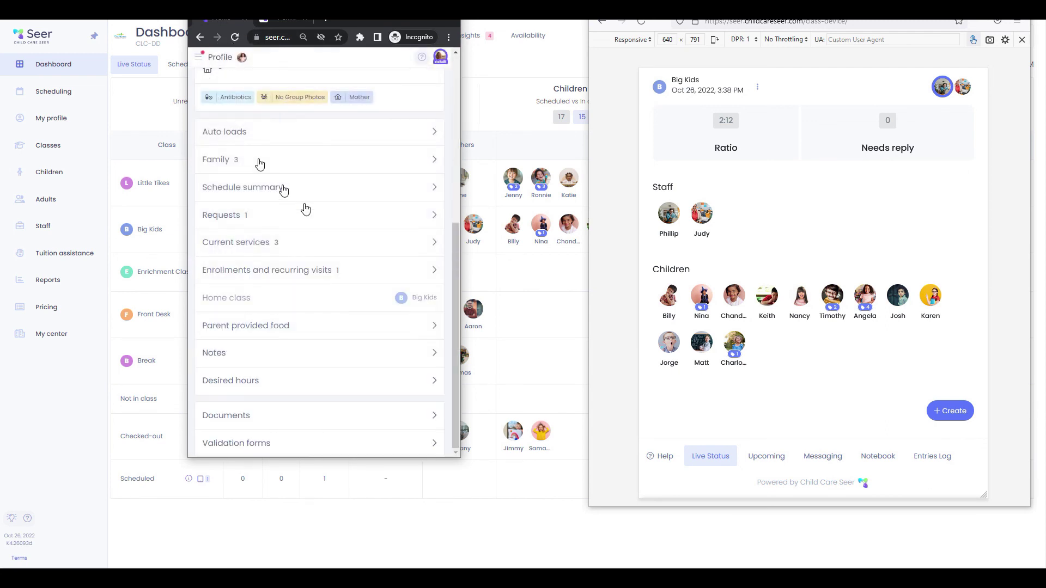
Review the child's family members and uploaded documents, then open the main menu
left_click(395, 158)
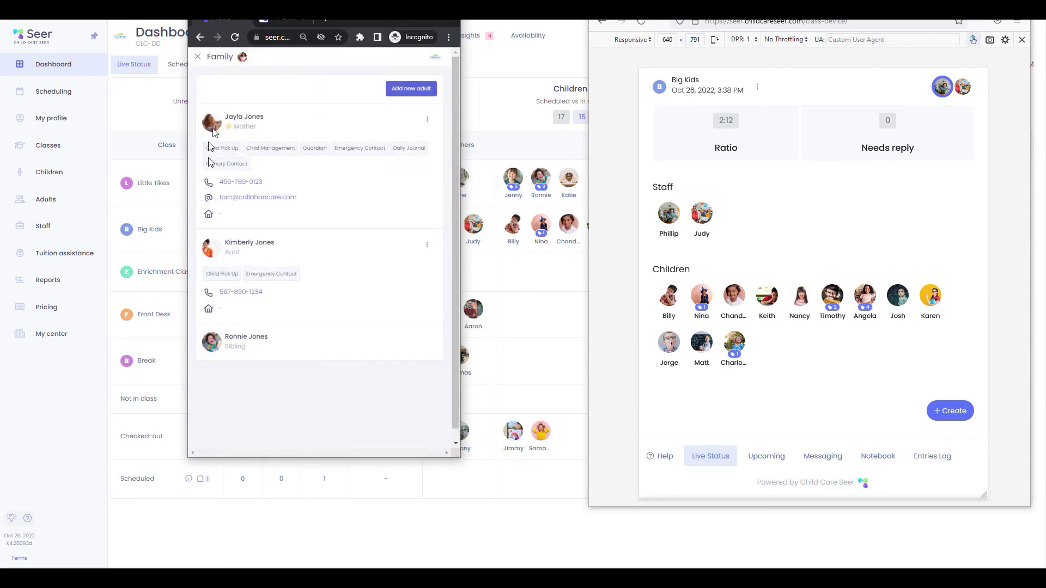
left_click(427, 246)
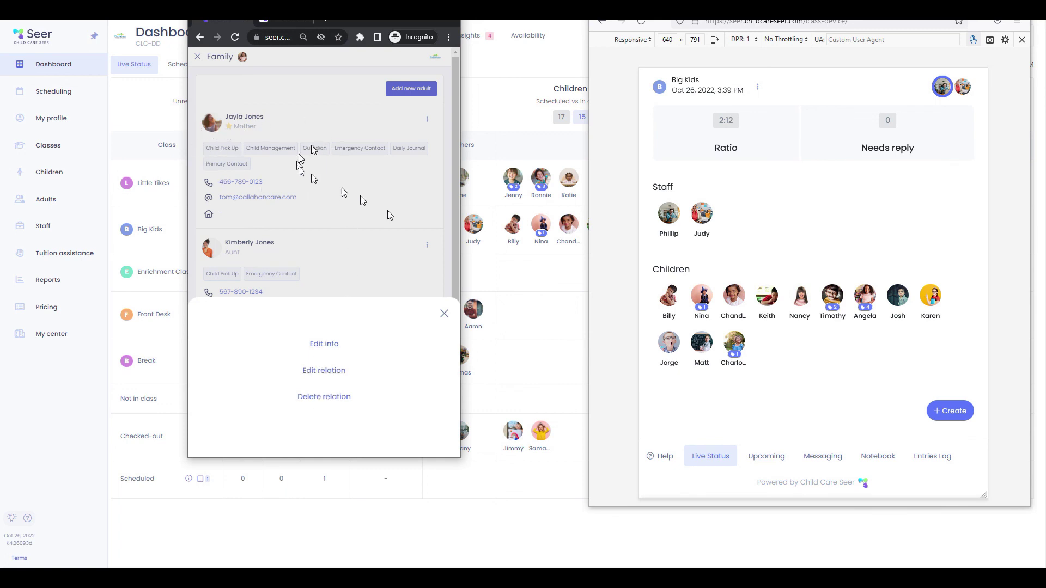
left_click(444, 314)
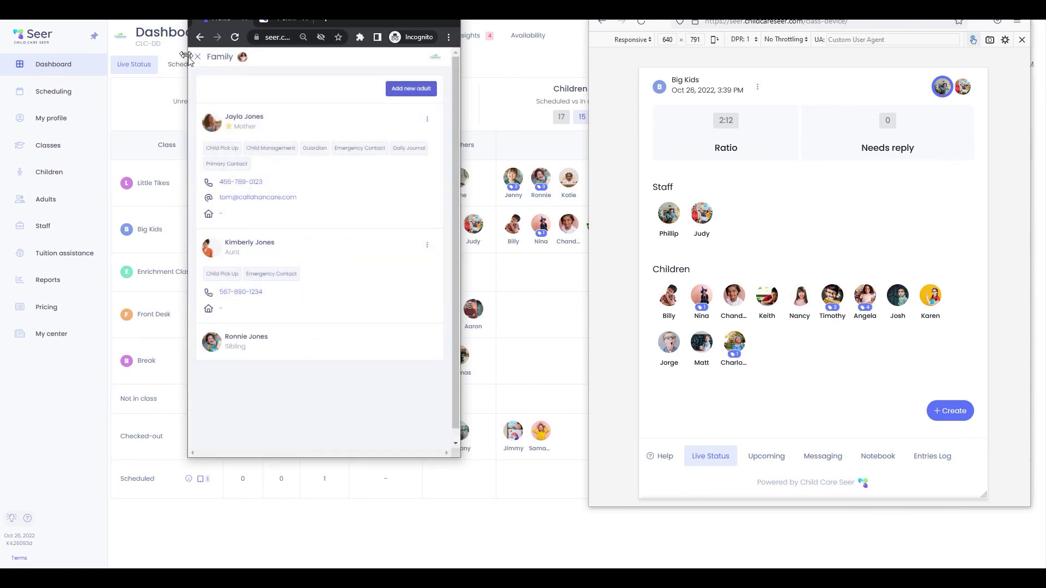
left_click(198, 56)
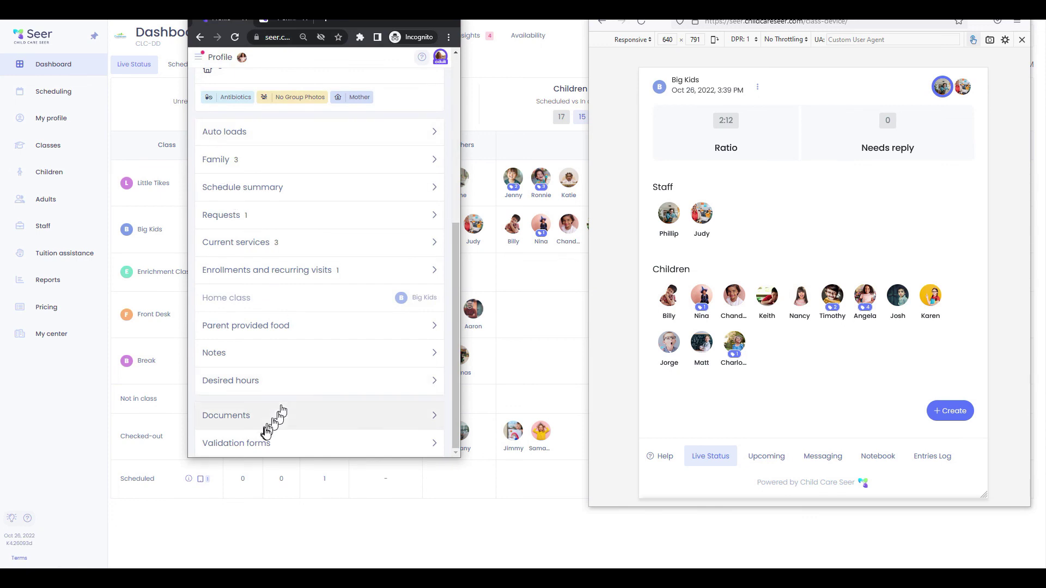
left_click(280, 410)
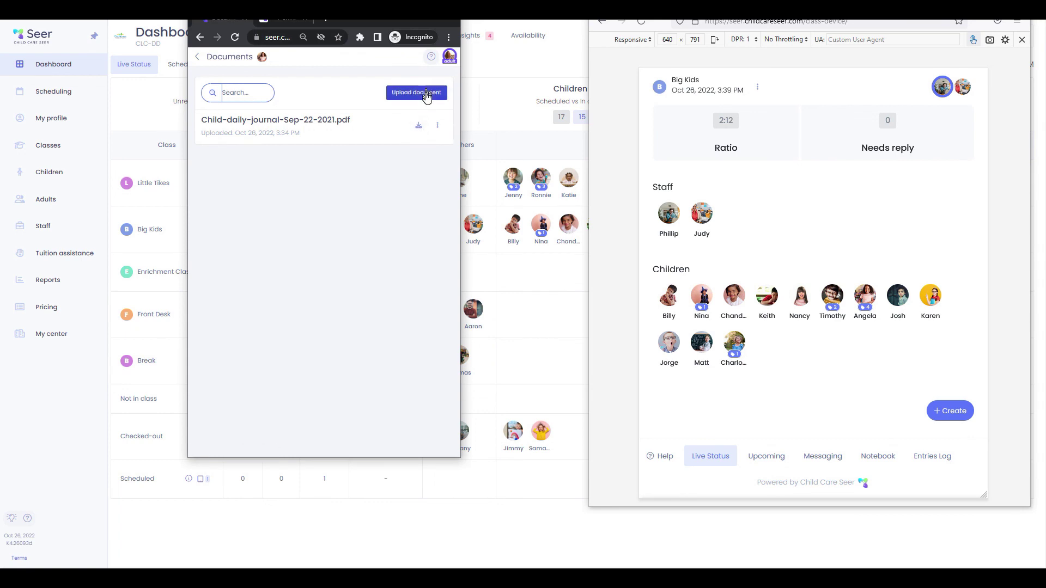
key("alt+Left")
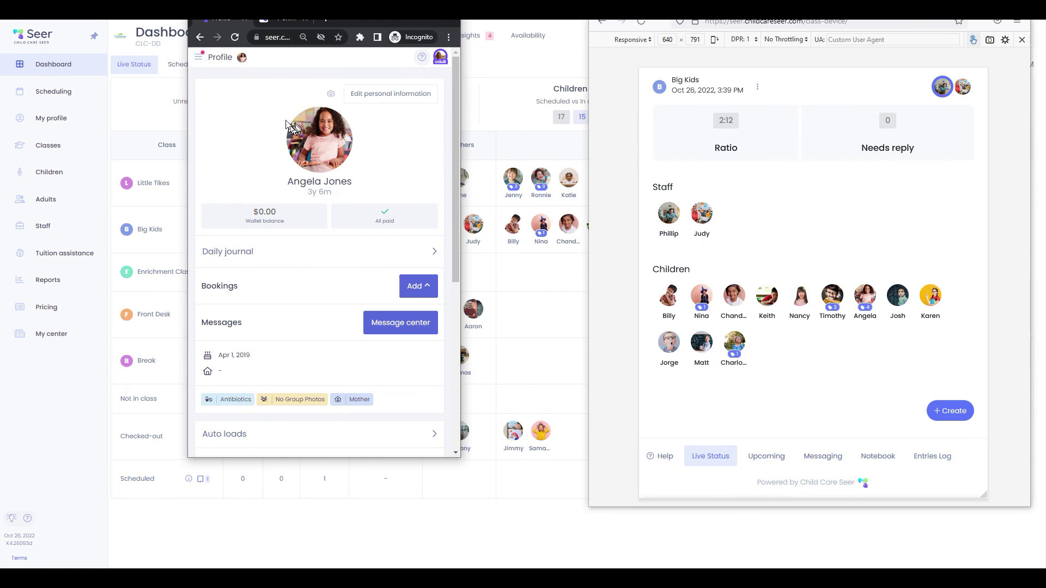
left_click(197, 57)
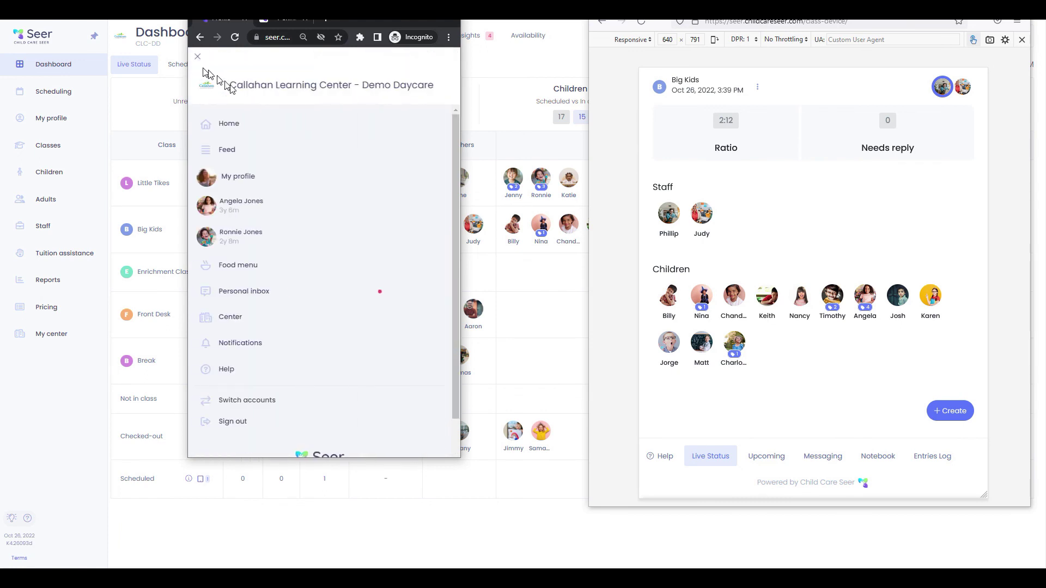
Send 'Great, Thanks!' in the Personal inbox Water Play thread and refresh the class device
left_click(243, 293)
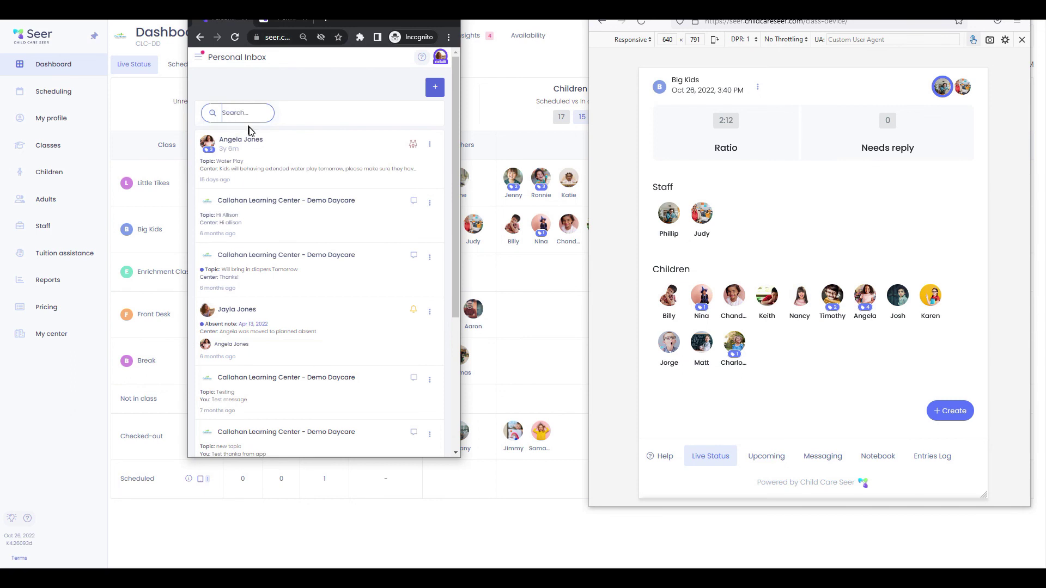
left_click(252, 170)
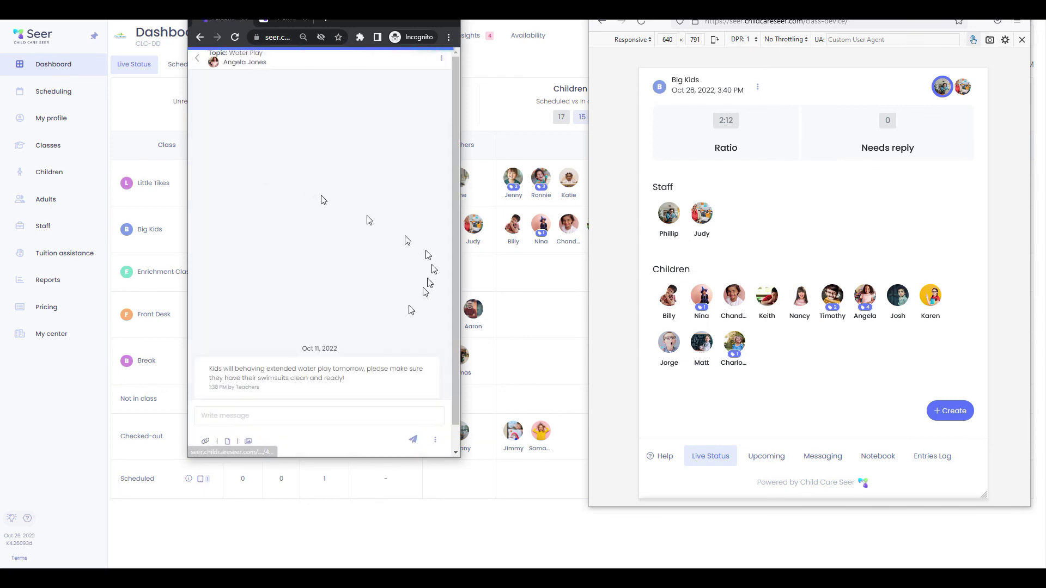
left_click(292, 413)
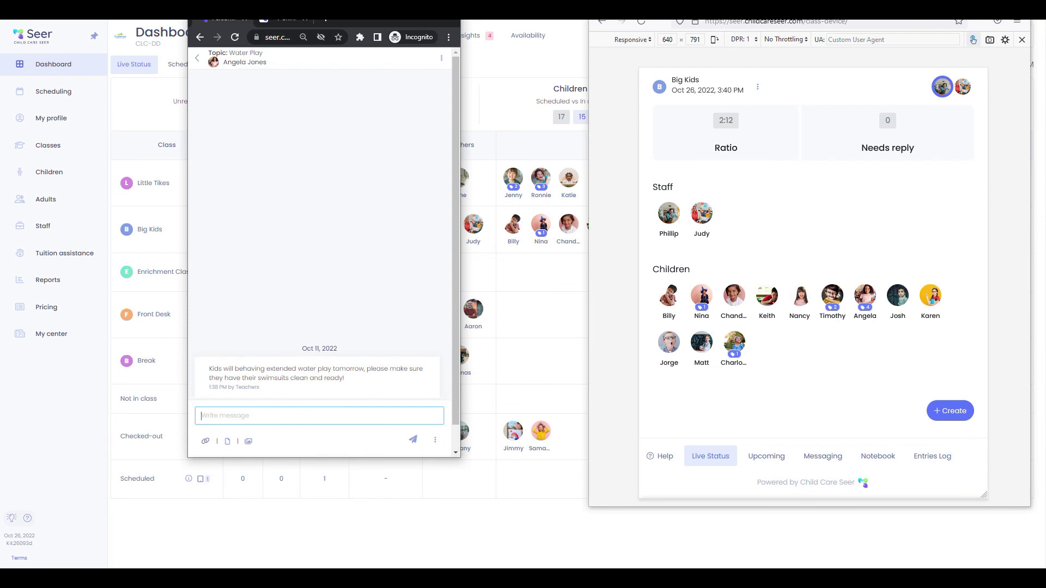
type("F")
type("reat, Thanks!")
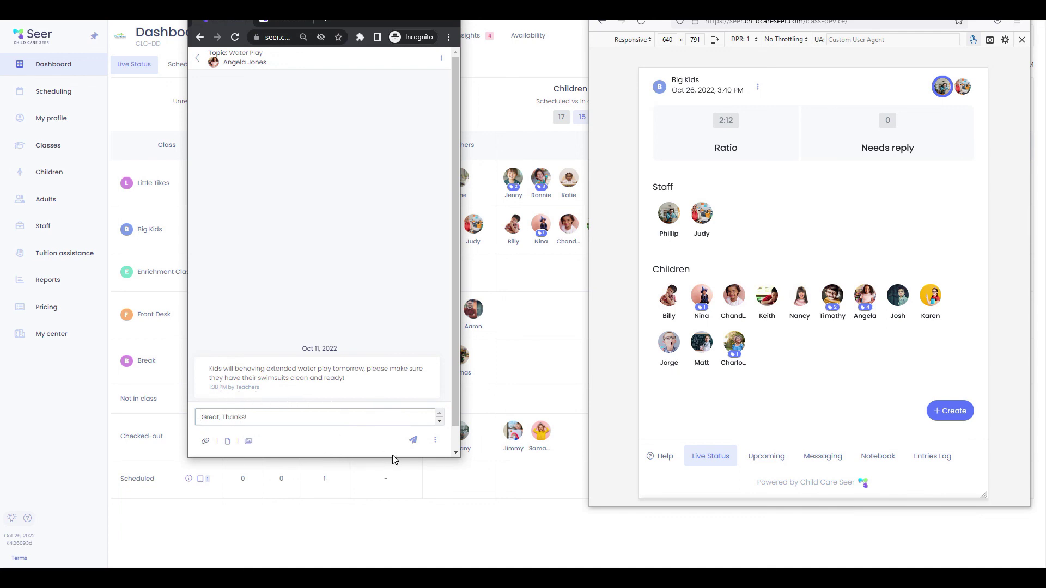
left_click(415, 442)
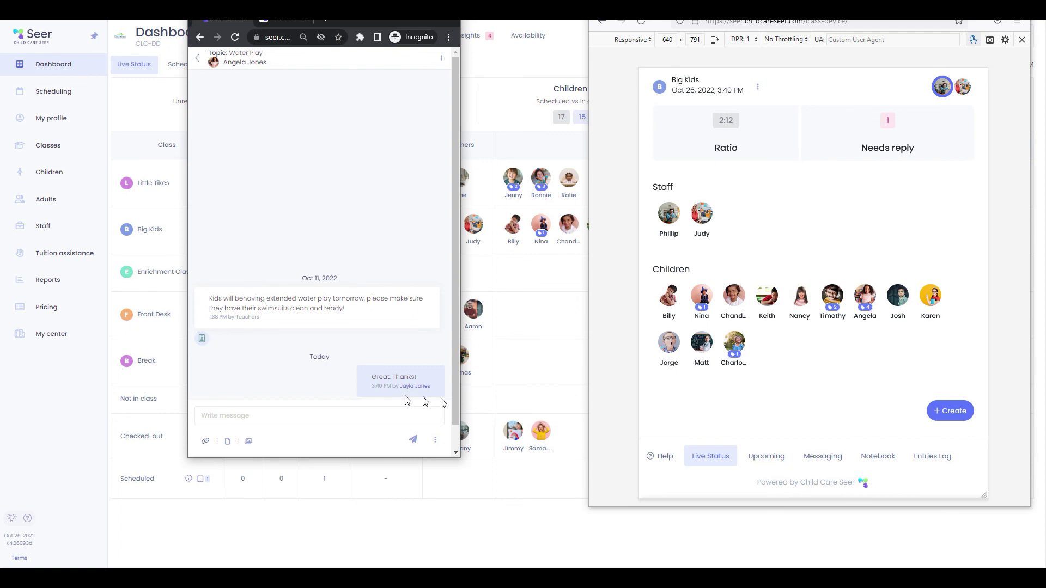
left_click(730, 463)
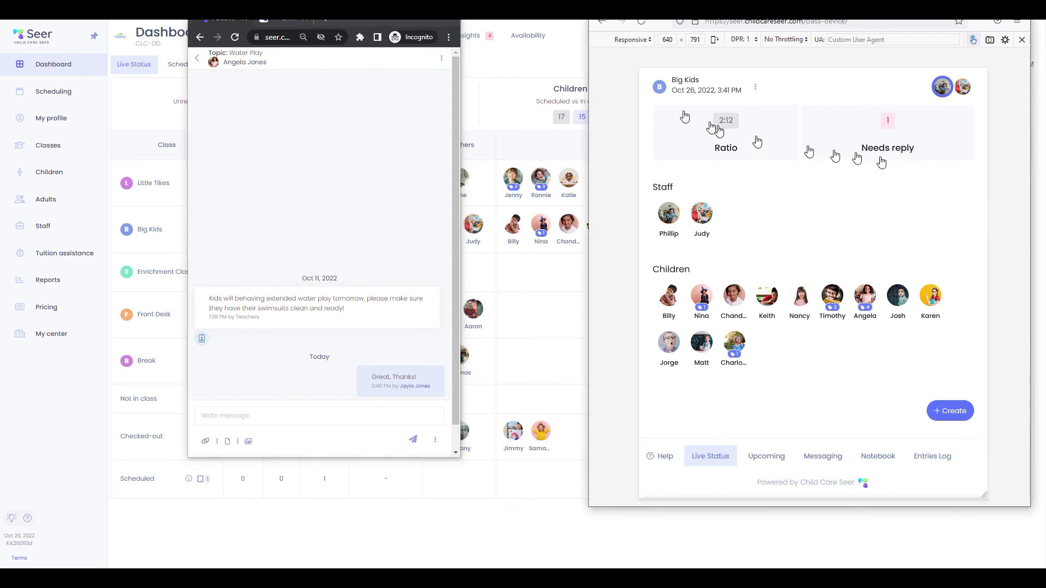
left_click_drag(403, 26, 522, 46)
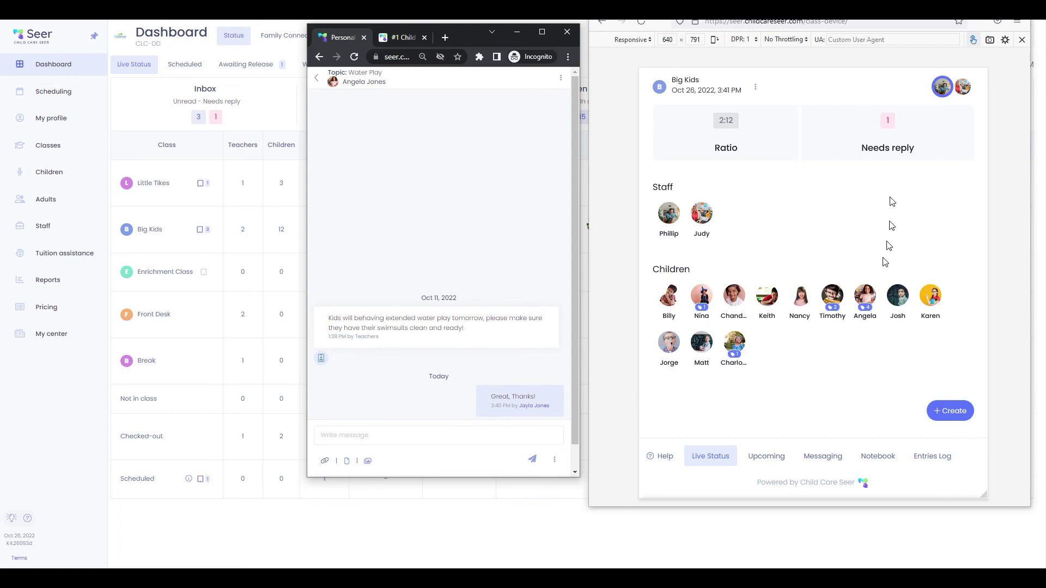
View the Big Kids device's Needs reply threads and the Water Play thread options
left_click(889, 127)
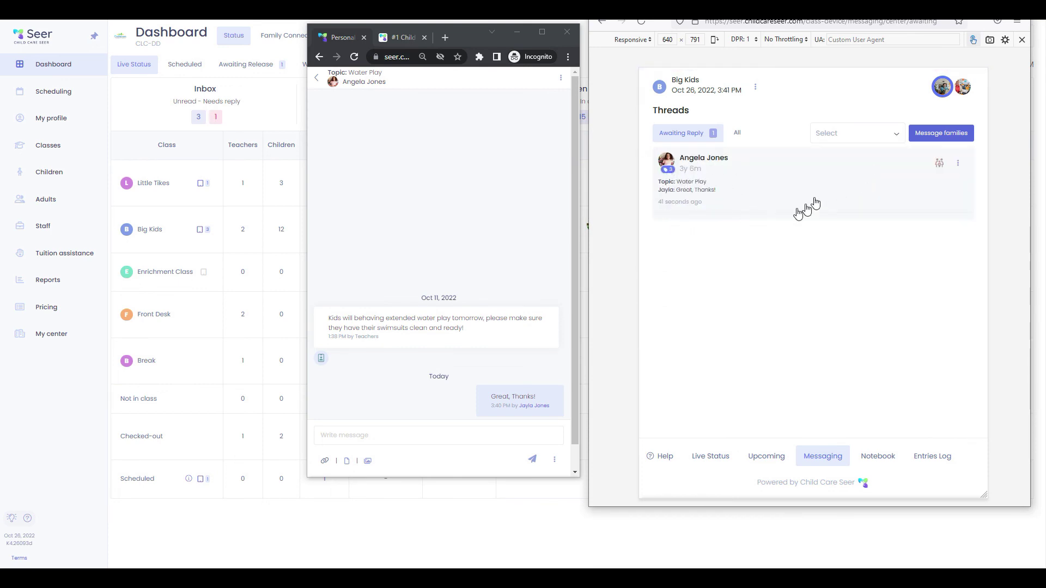
left_click(958, 162)
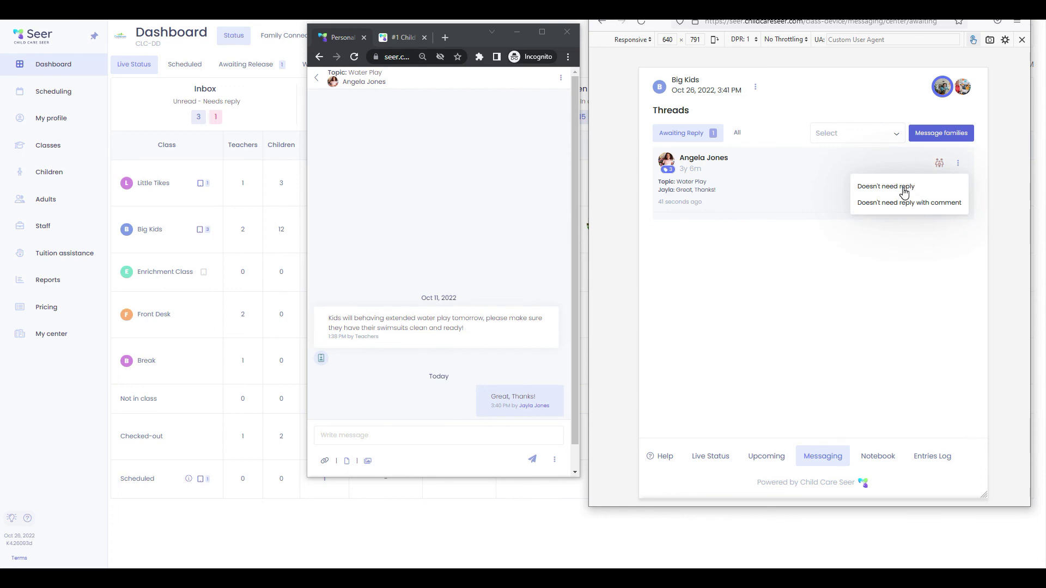
left_click(782, 345)
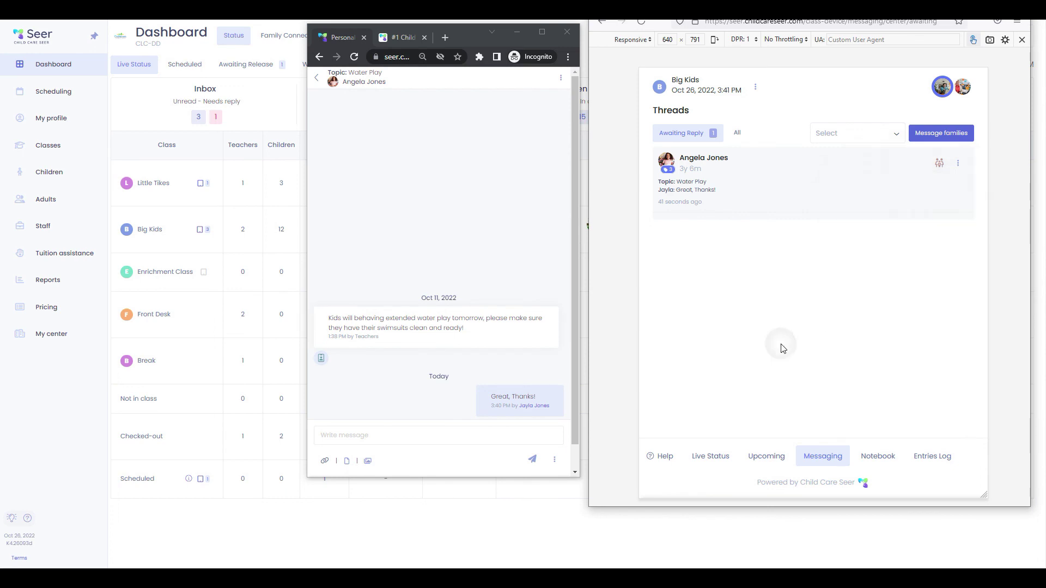
Open the Water Play thread in the center inbox, then return to the Dashboard
left_click(215, 119)
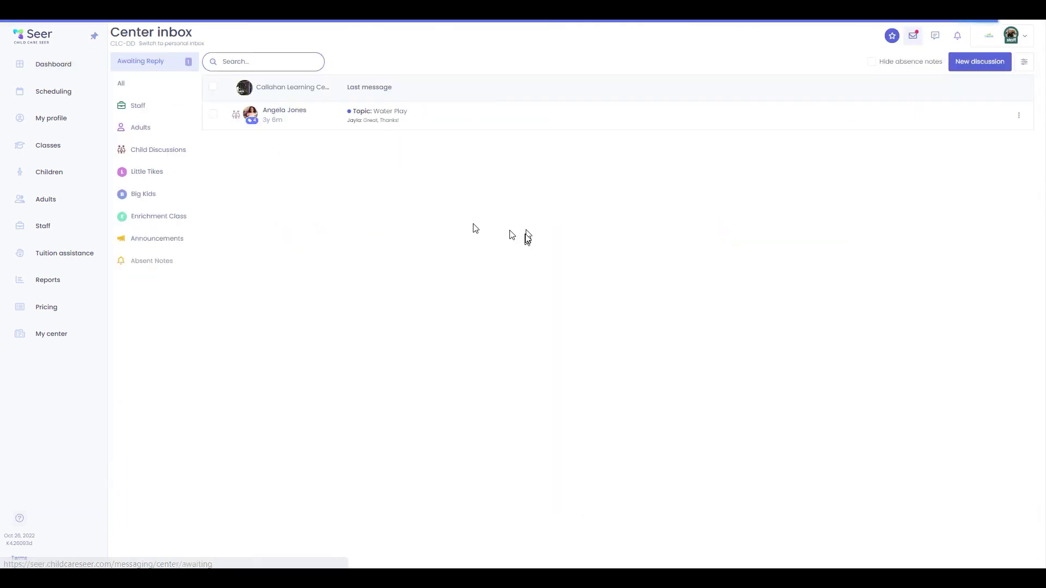
left_click(412, 116)
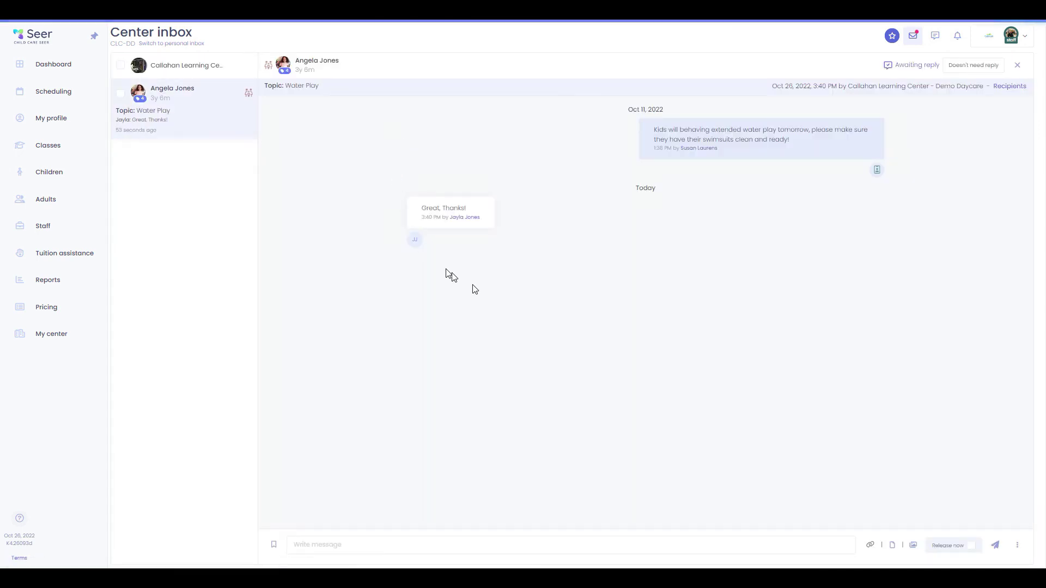
key("alt+Left")
left_click(70, 66)
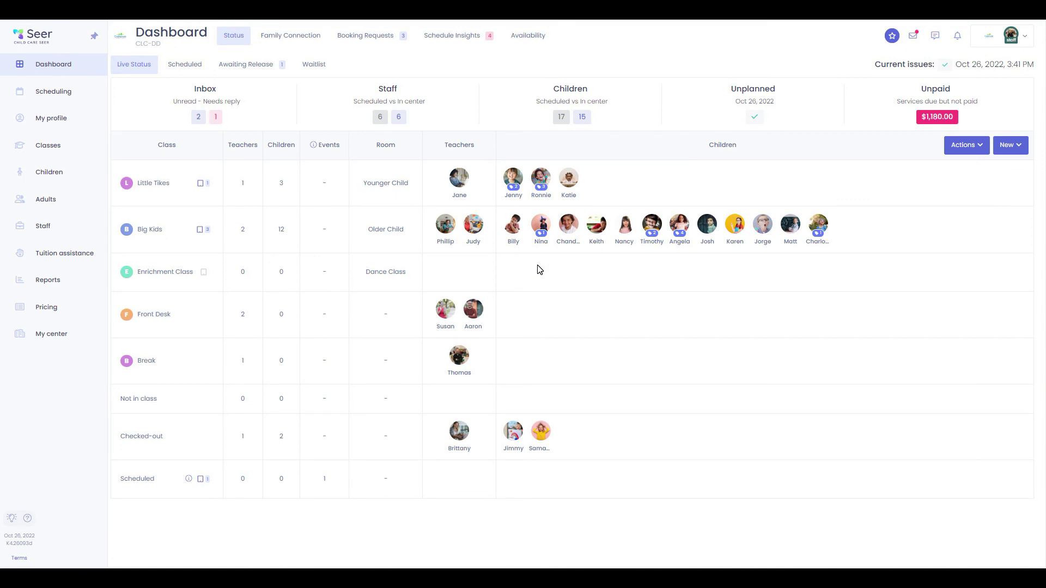
key("alt+Tab")
key("alt+Tab")
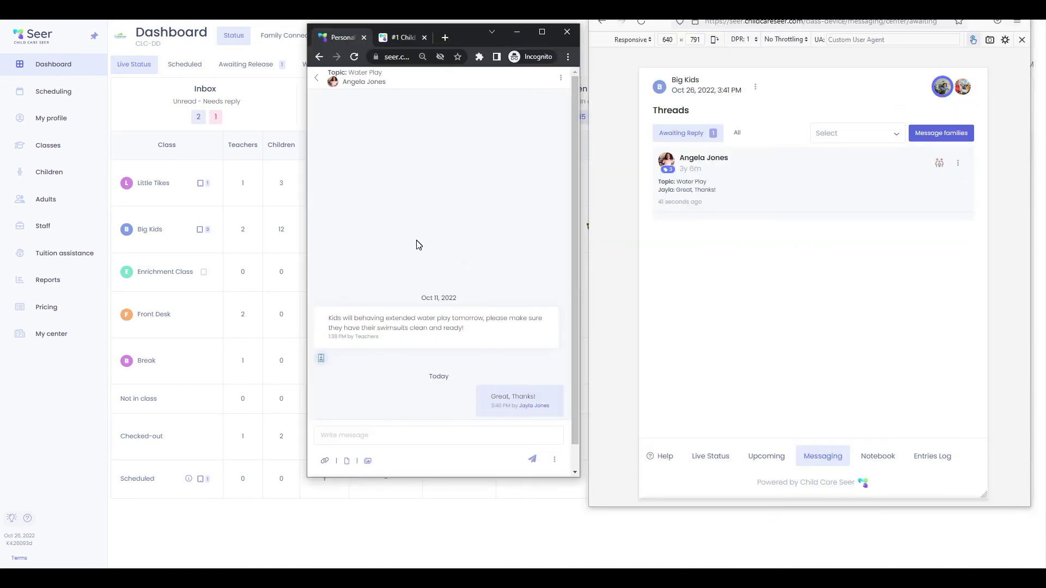
Return the parent portal to Home and the class device to Live Status, then open the help form
left_click(314, 82)
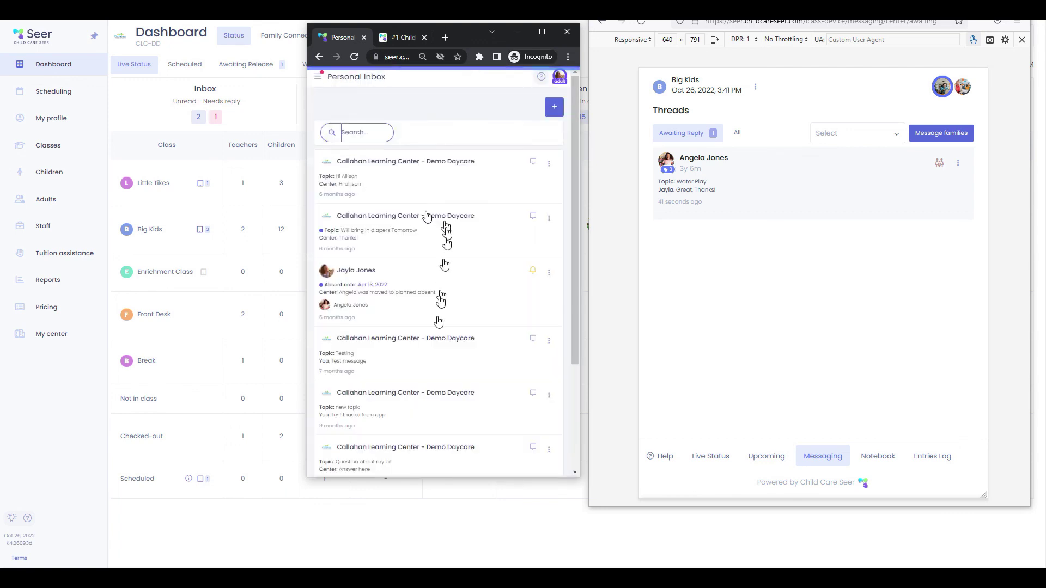
left_click(316, 82)
left_click(348, 146)
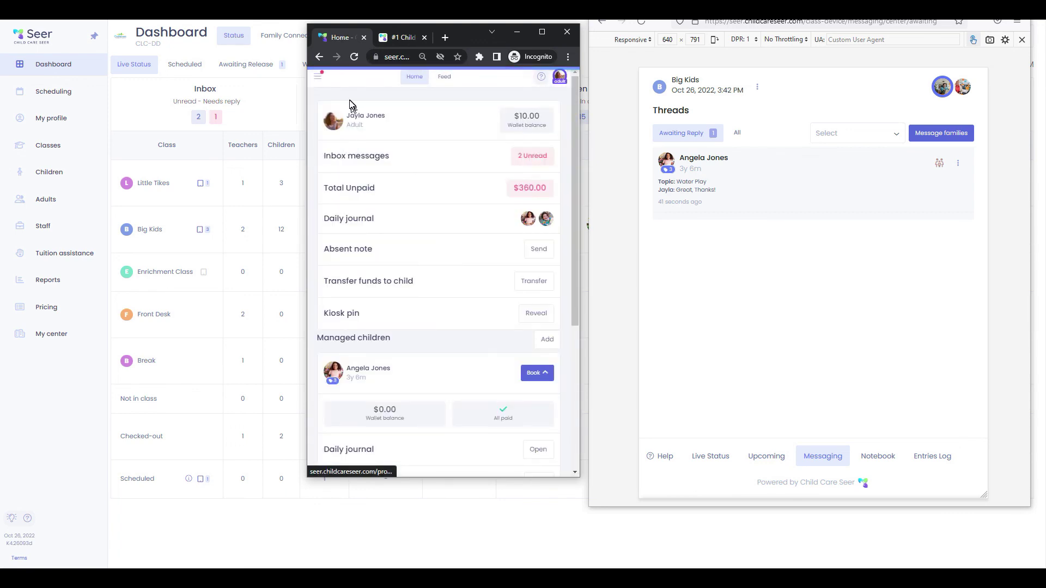
left_click(716, 461)
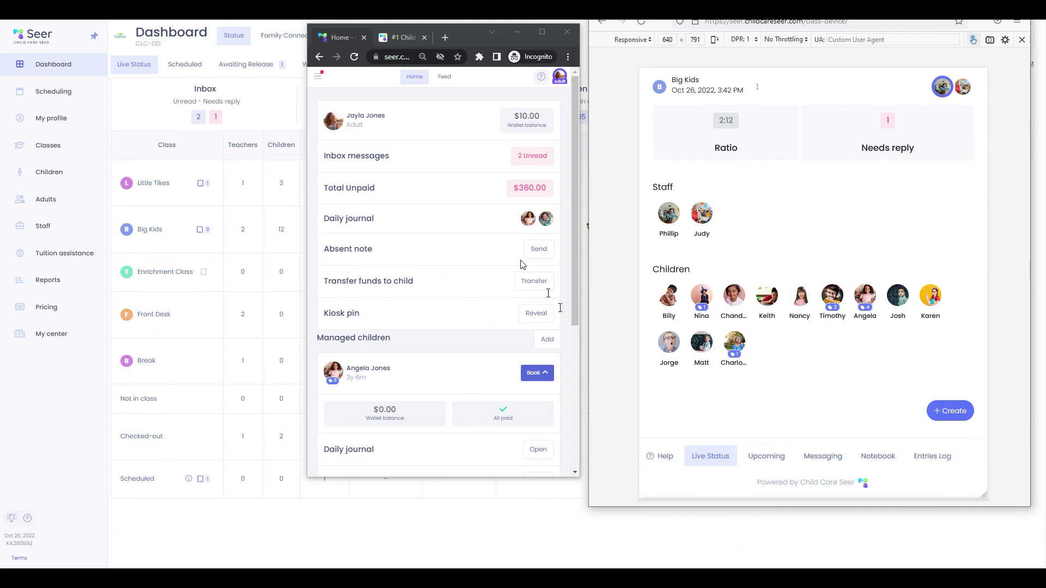
left_click(327, 80)
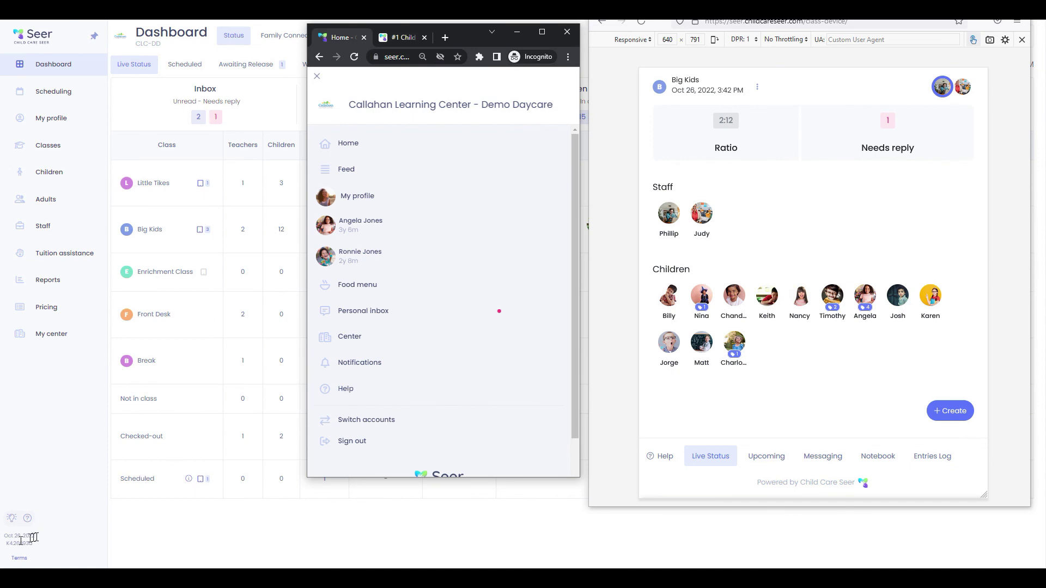
left_click(27, 519)
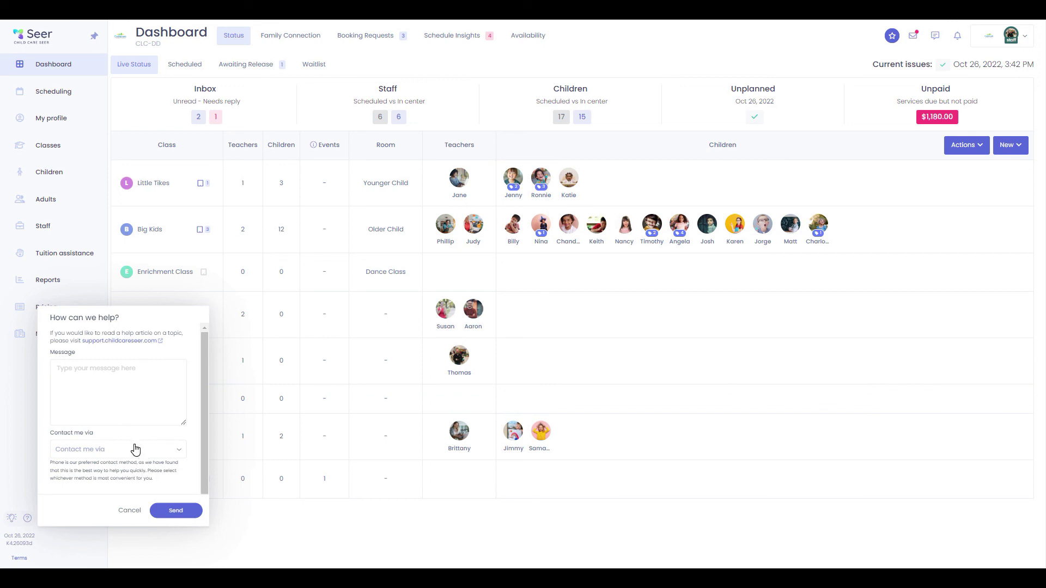
Review the contact options and cancel the dashboard help request, then open and close the parent portal help form
left_click(182, 450)
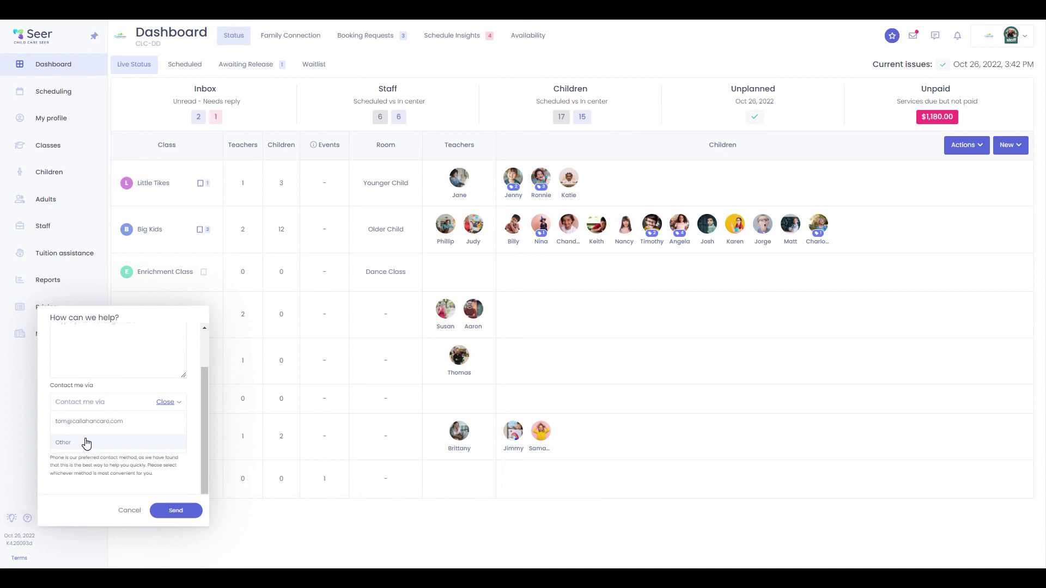
left_click(130, 510)
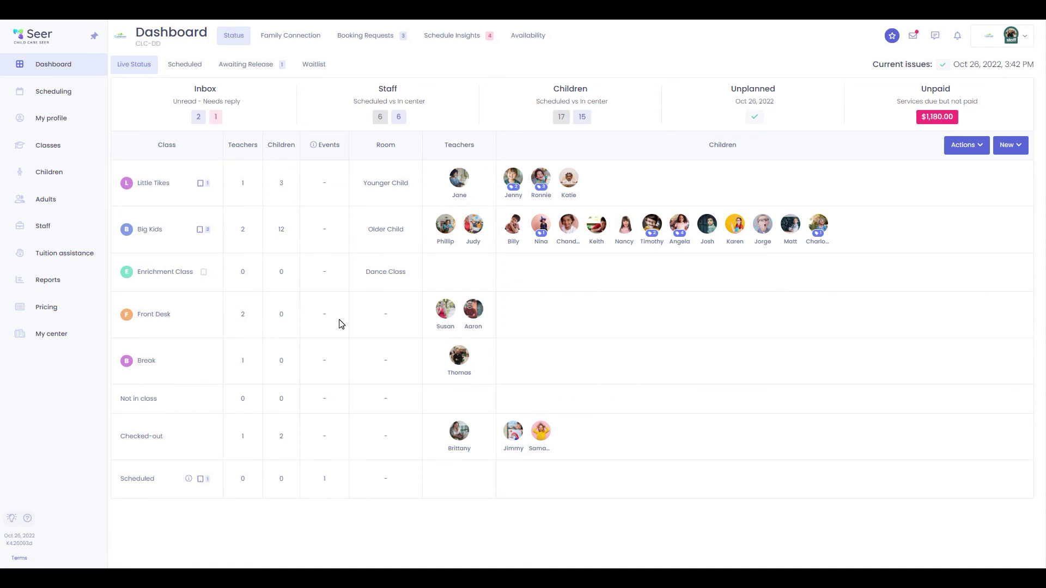
key("alt+Tab")
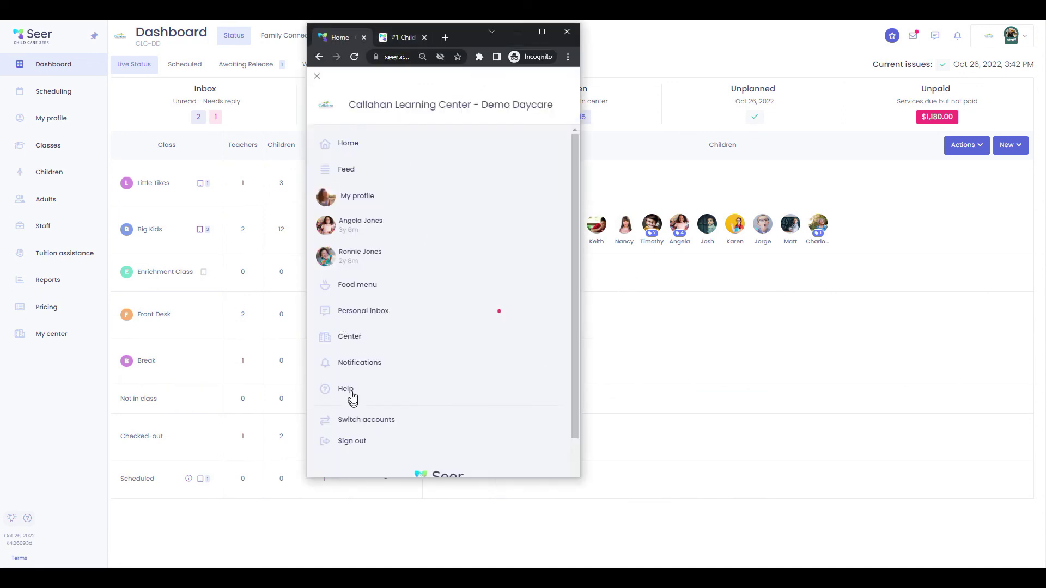
left_click(351, 390)
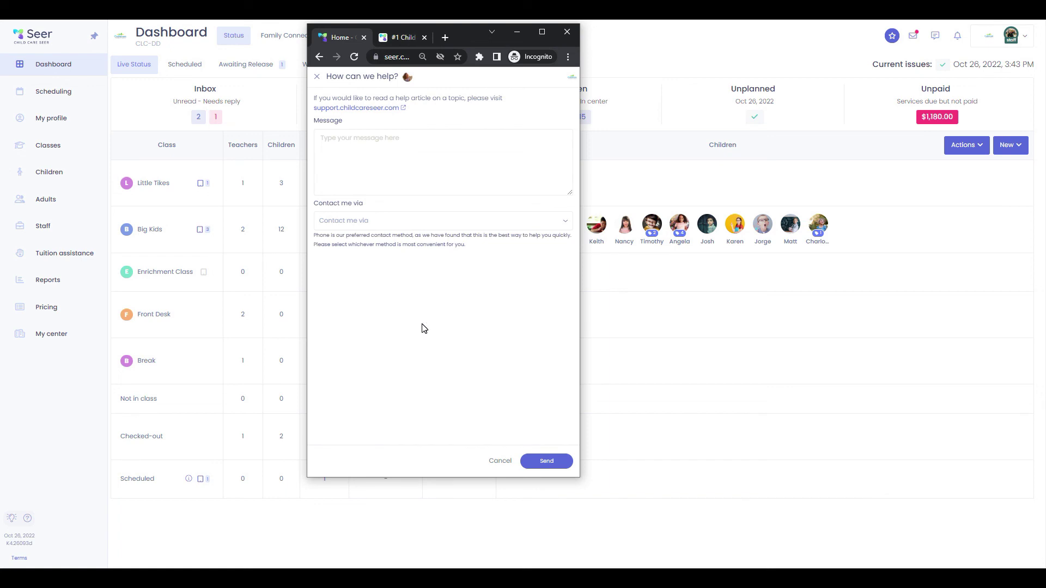
left_click(317, 77)
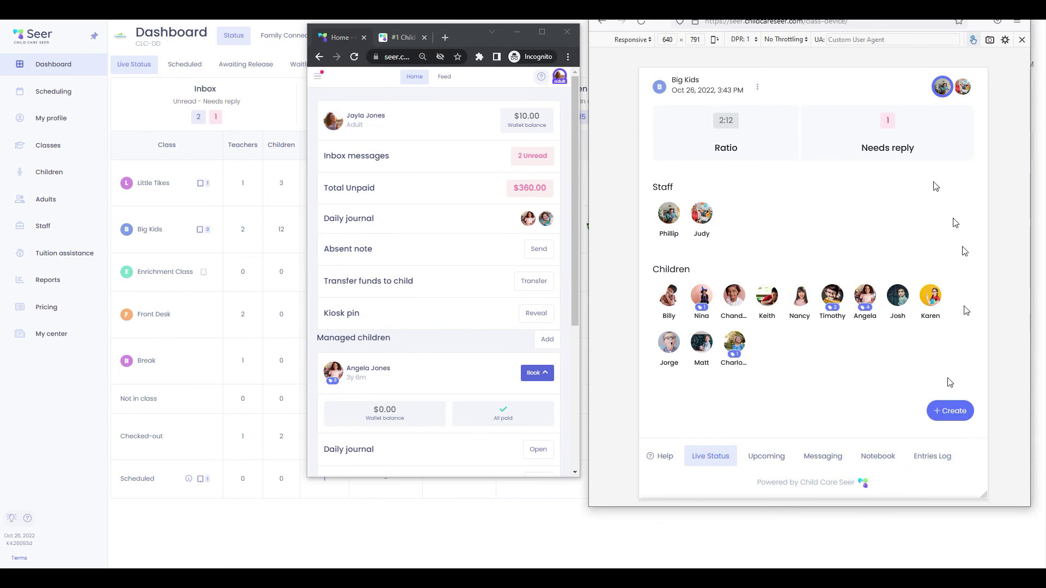
From the class device's help form, search the support knowledge base for 'kios', browse the results, and return to the class device page
left_click(651, 456)
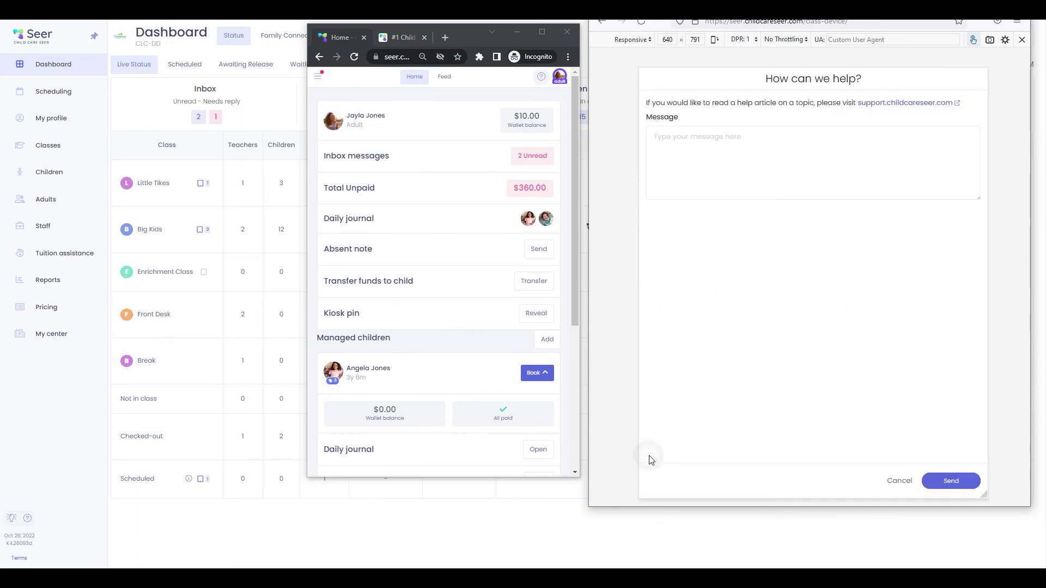
left_click(911, 105)
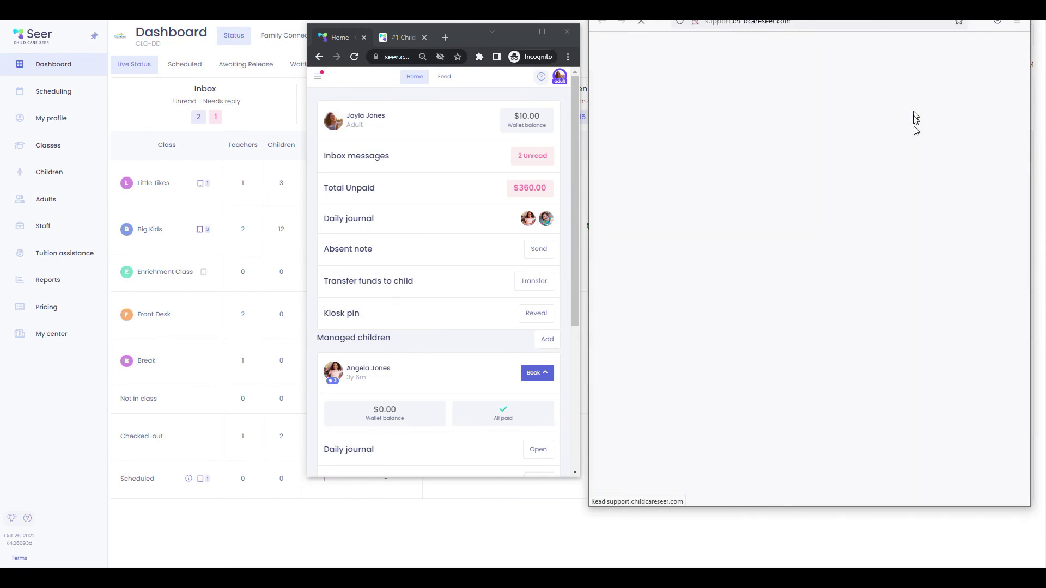
left_click(799, 272)
type("kios")
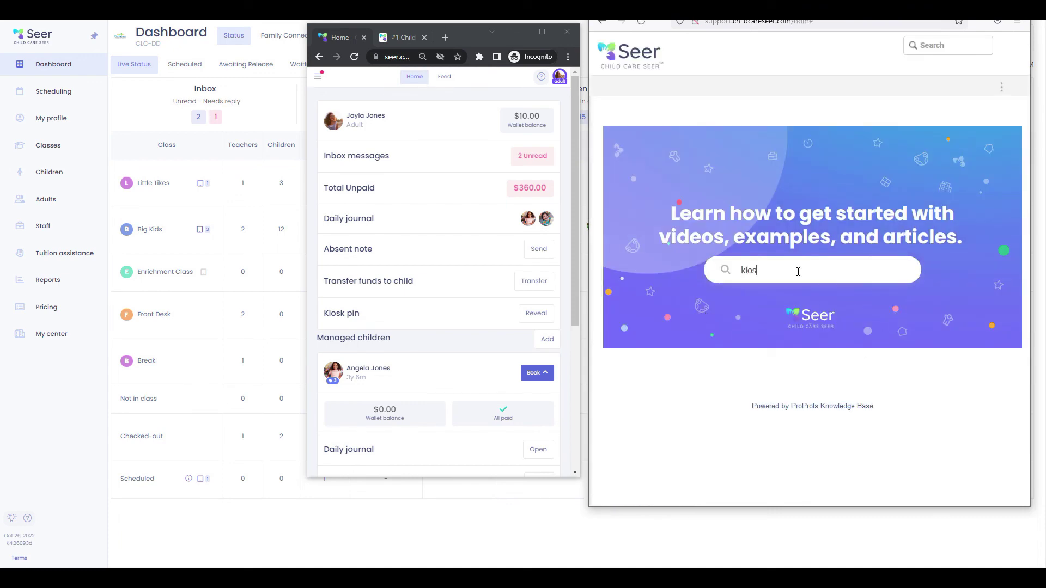
key("Return")
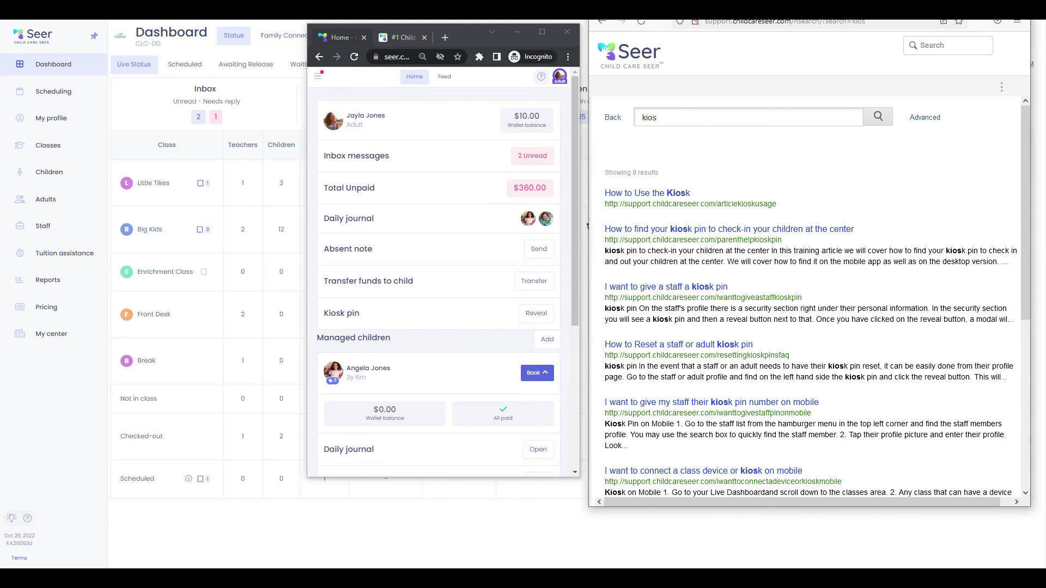
scroll(709, 299, "down", 4)
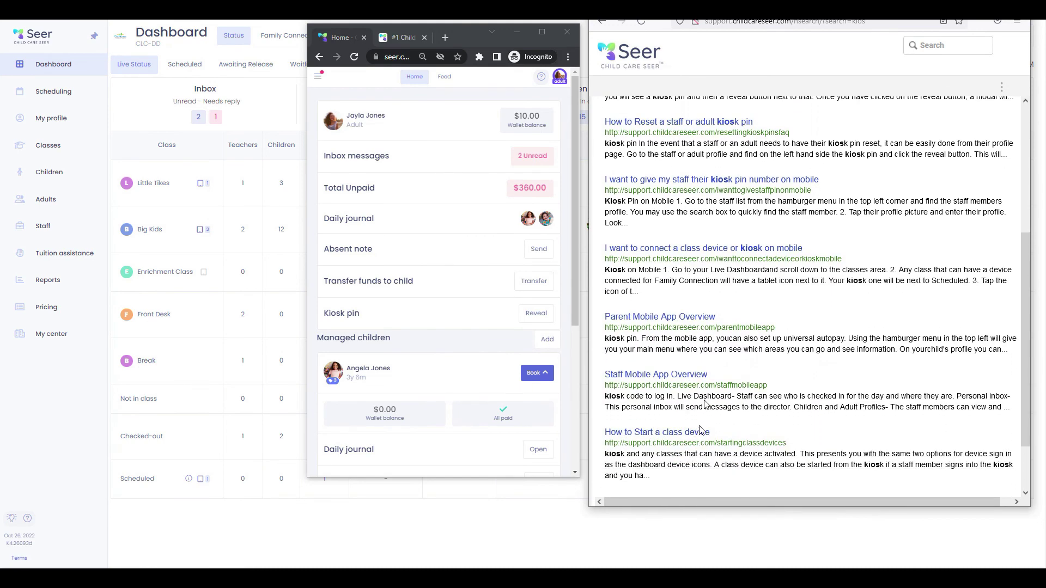
scroll(702, 430, "up", 4)
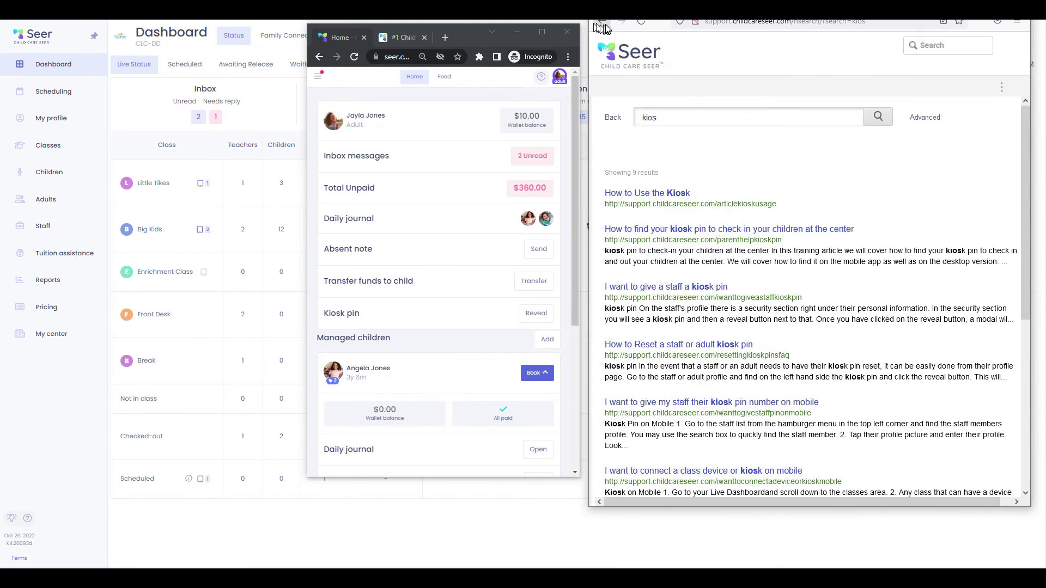
left_click(602, 25)
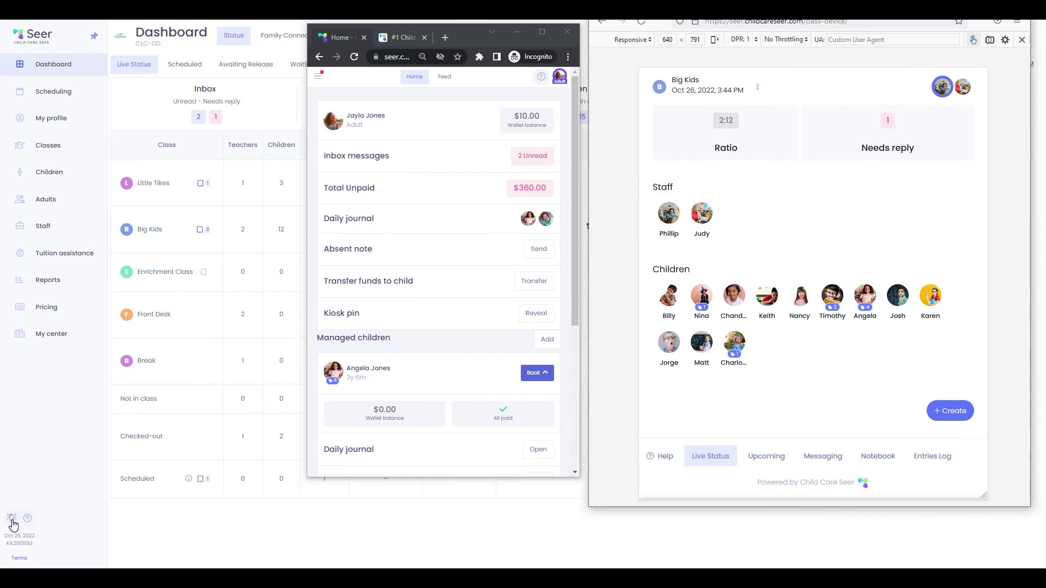
From the quick links, view the 'Register a child' and 'Add a new Staff' articles, then close the list
left_click(12, 520)
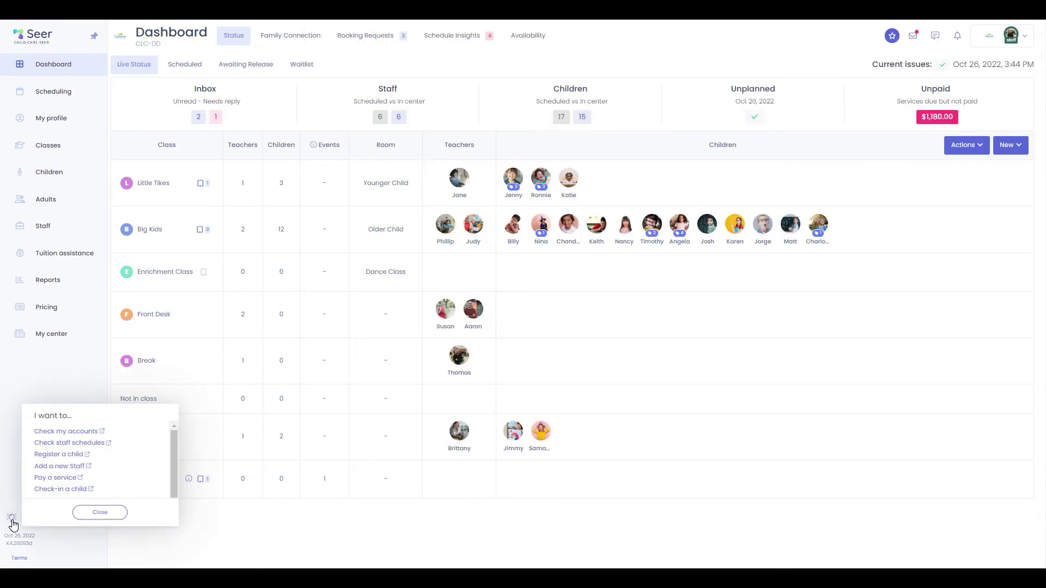
left_click(59, 454)
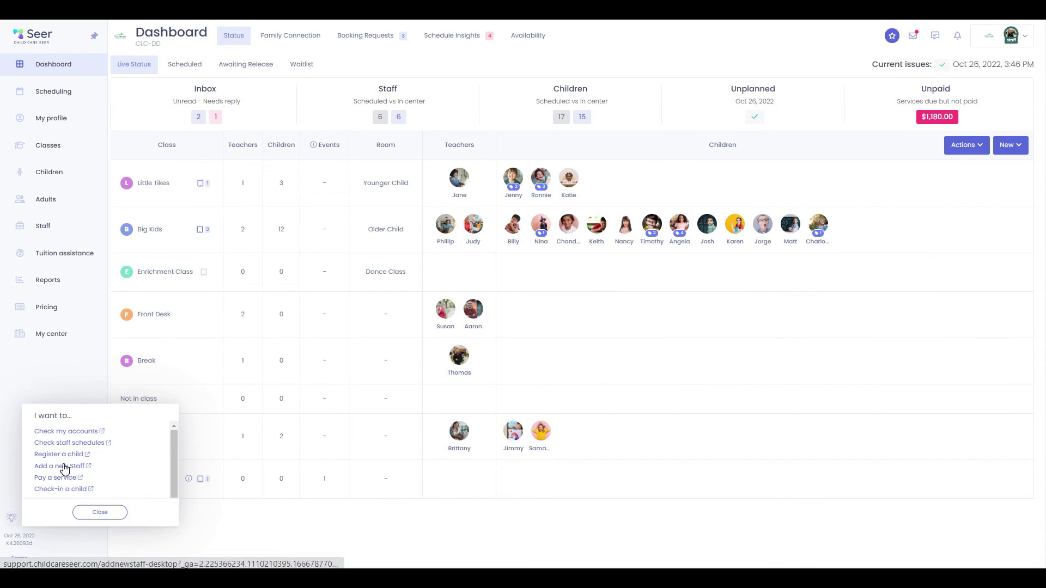
left_click(66, 459)
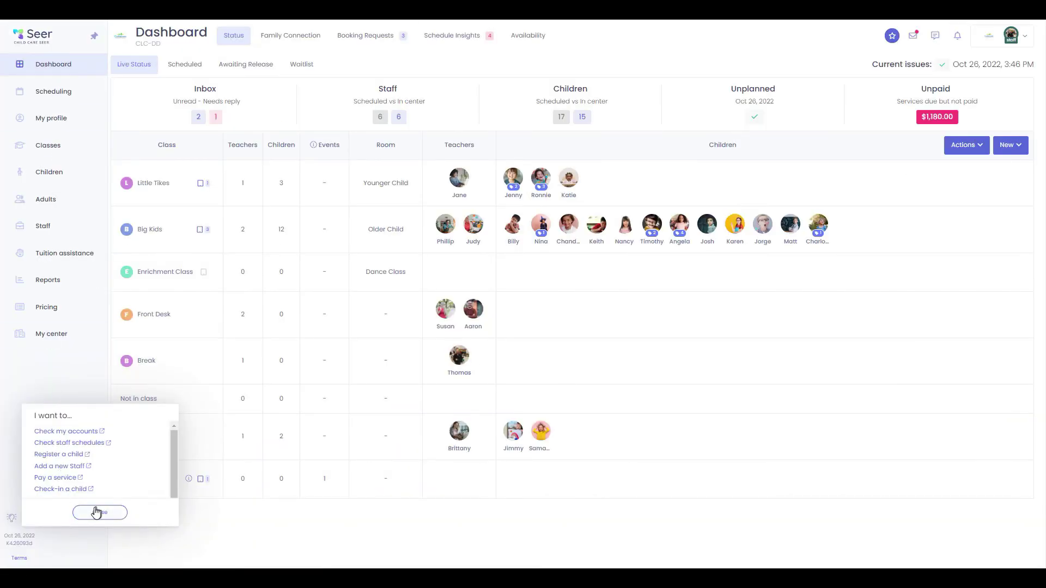
left_click(99, 512)
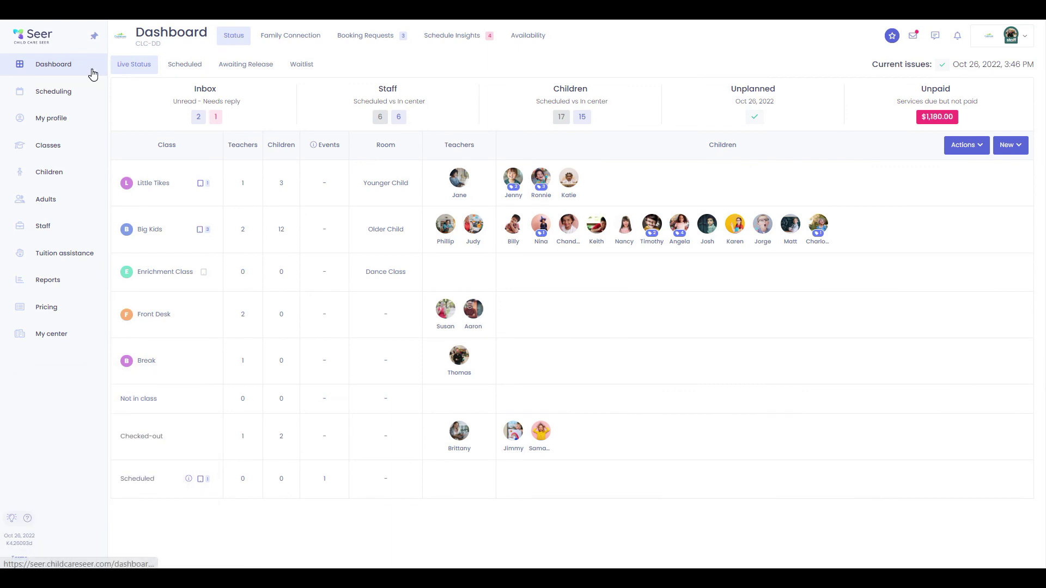